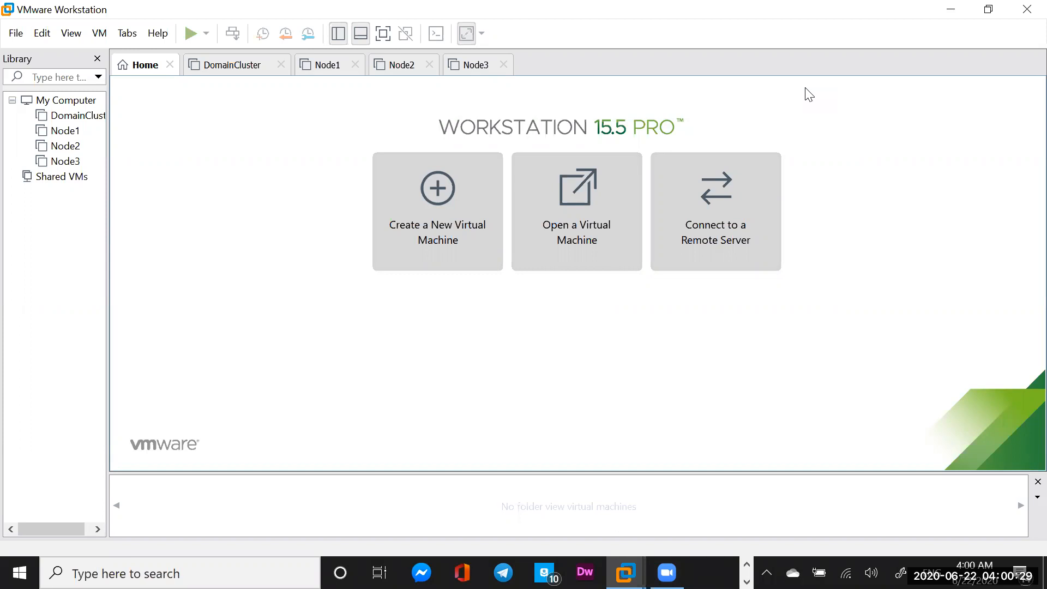
Start a custom new VM with Workstation 15.x compatibility, OS installed later, guest Windows Server 2016
left_click(443, 216)
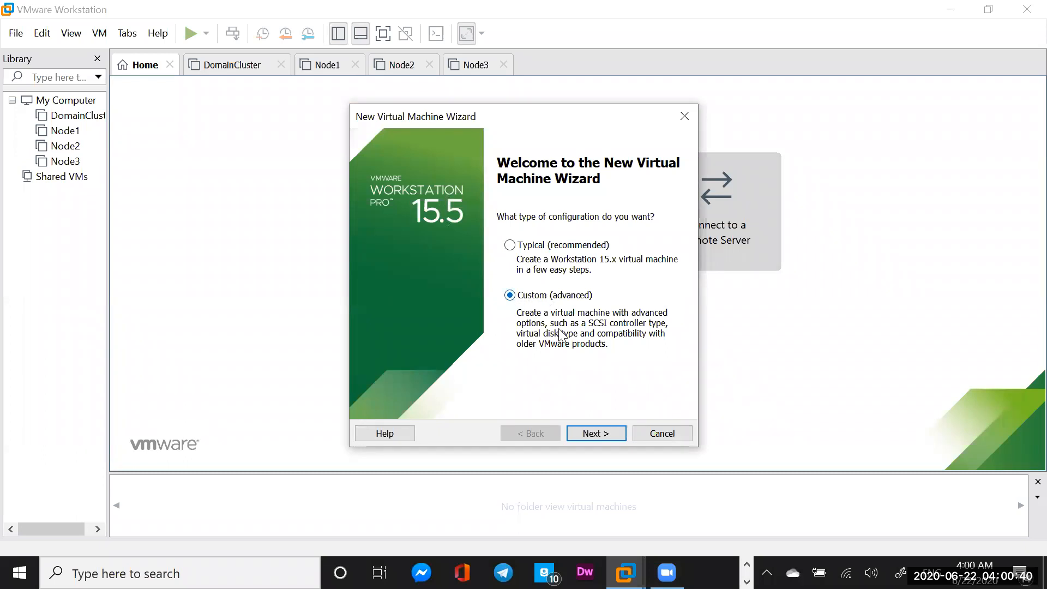
left_click(598, 433)
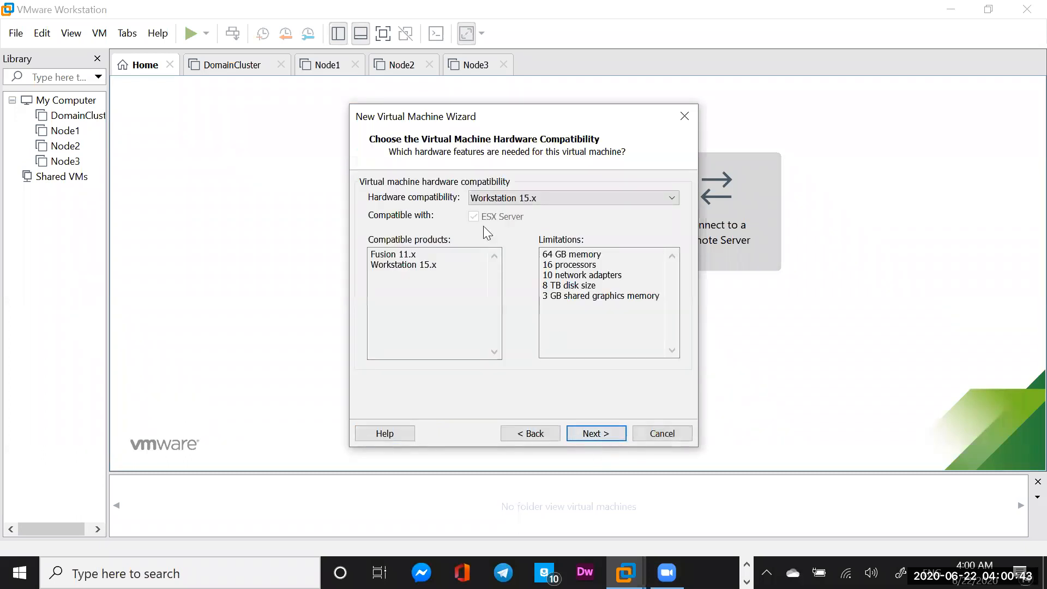
left_click(593, 433)
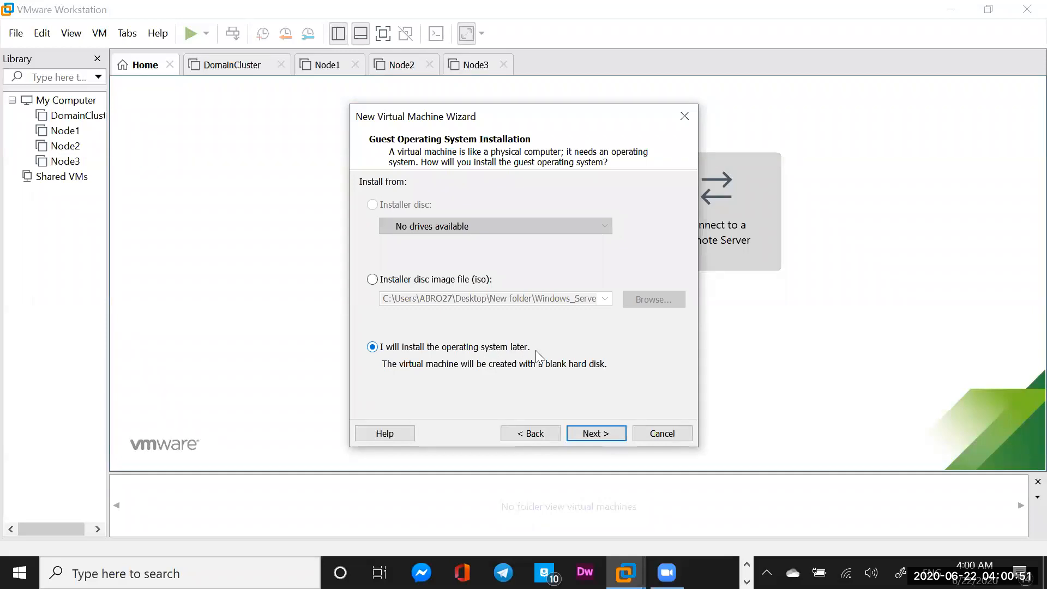
left_click(598, 432)
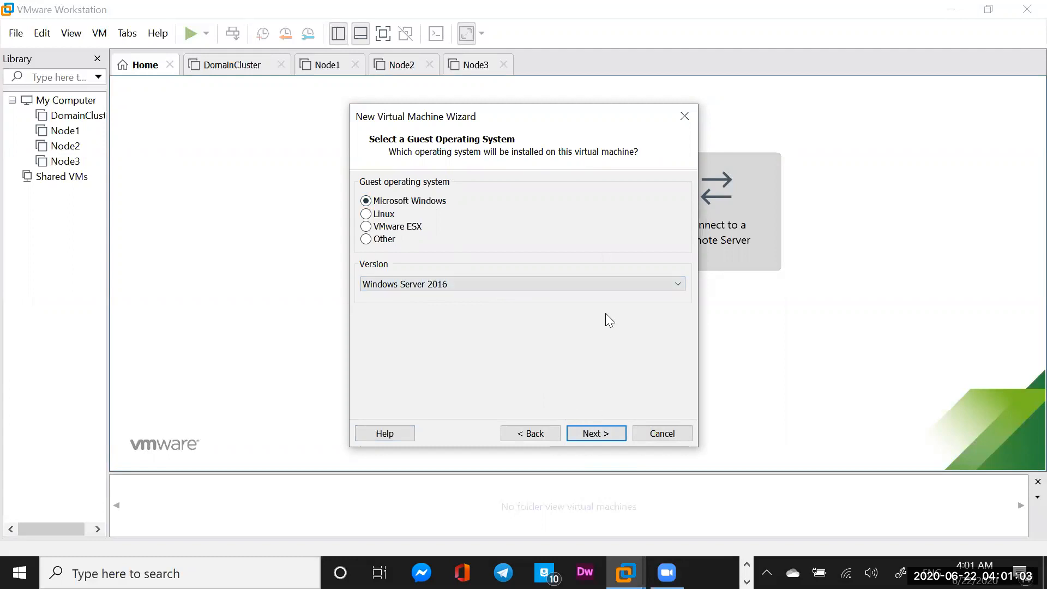
left_click(596, 434)
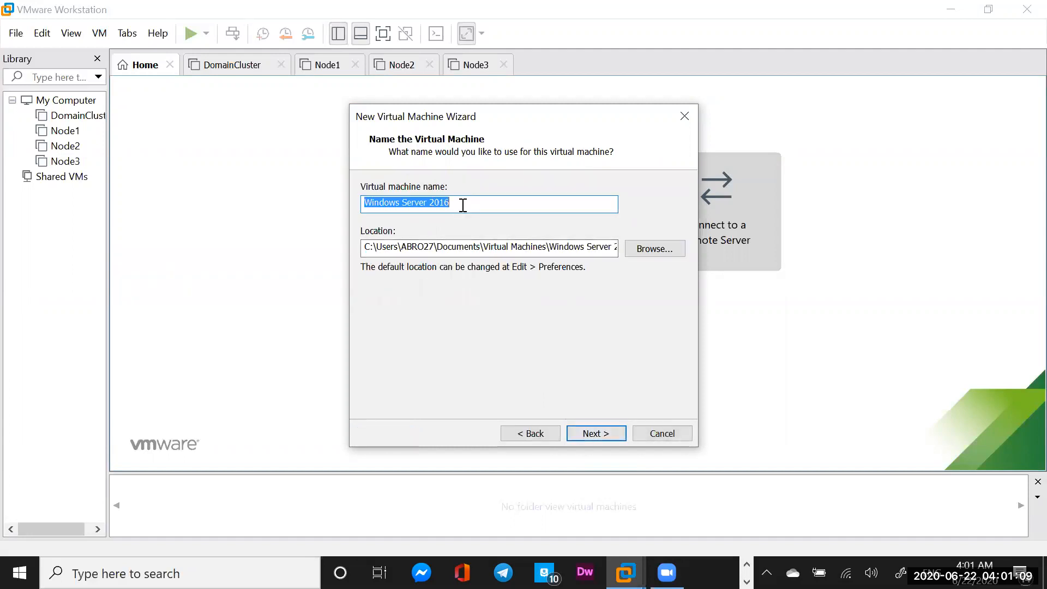
Enter DomainControl as the virtual machine name
type("D")
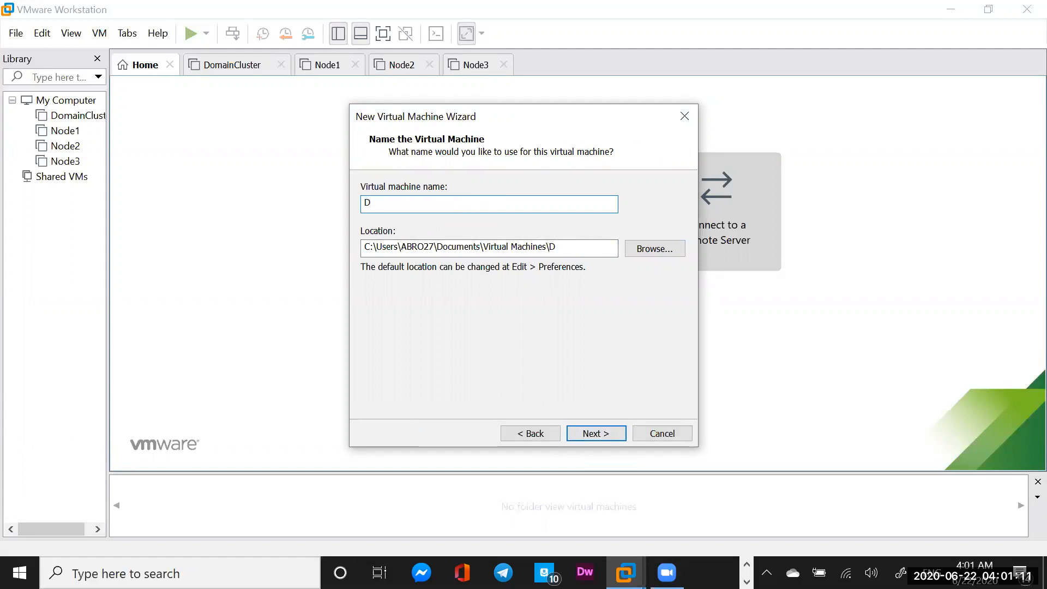
type("omainContr")
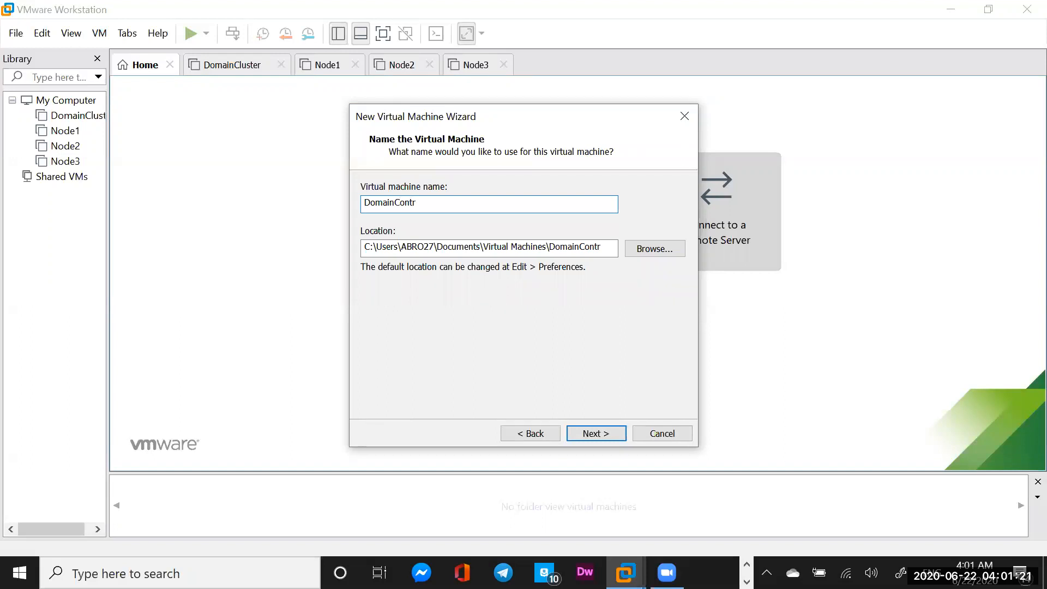
key("BackSpace")
type("rol")
Browse for the machine's location and navigate to C:\VMware\Clusters
left_click(659, 250)
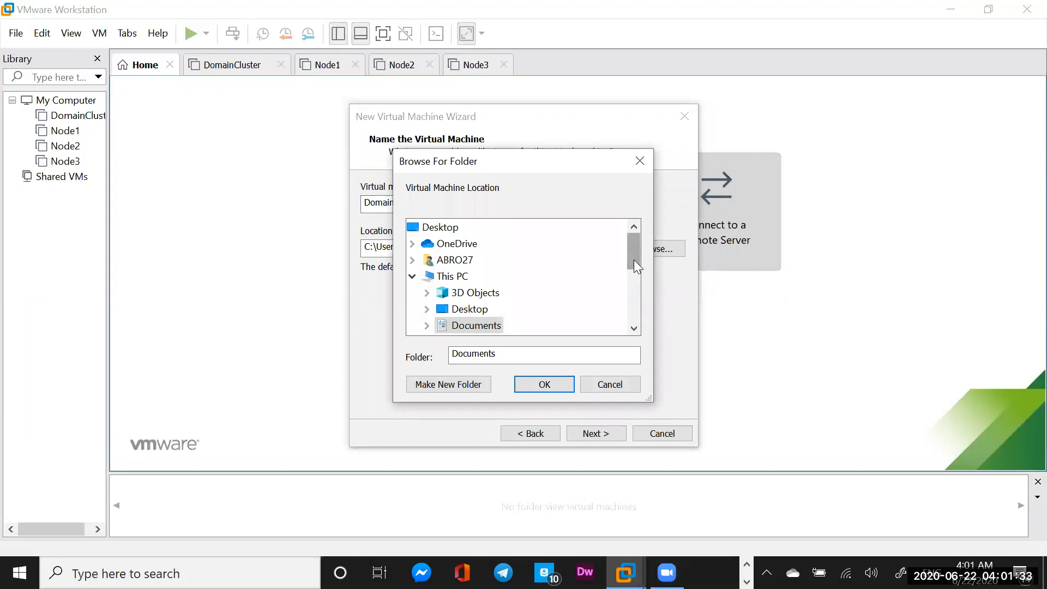
left_click_drag(632, 258, 601, 309)
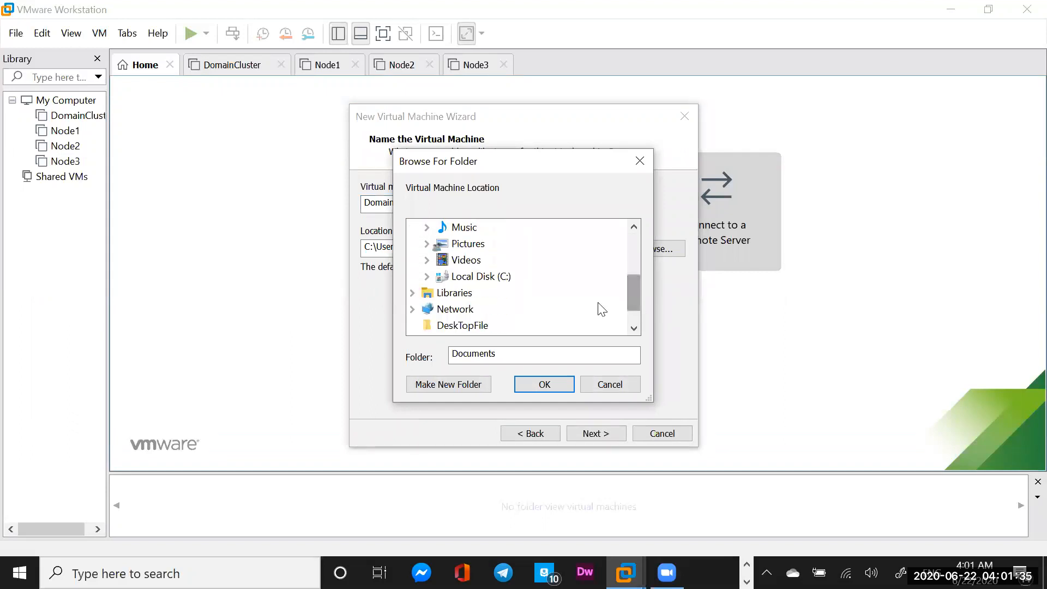
left_click(481, 277)
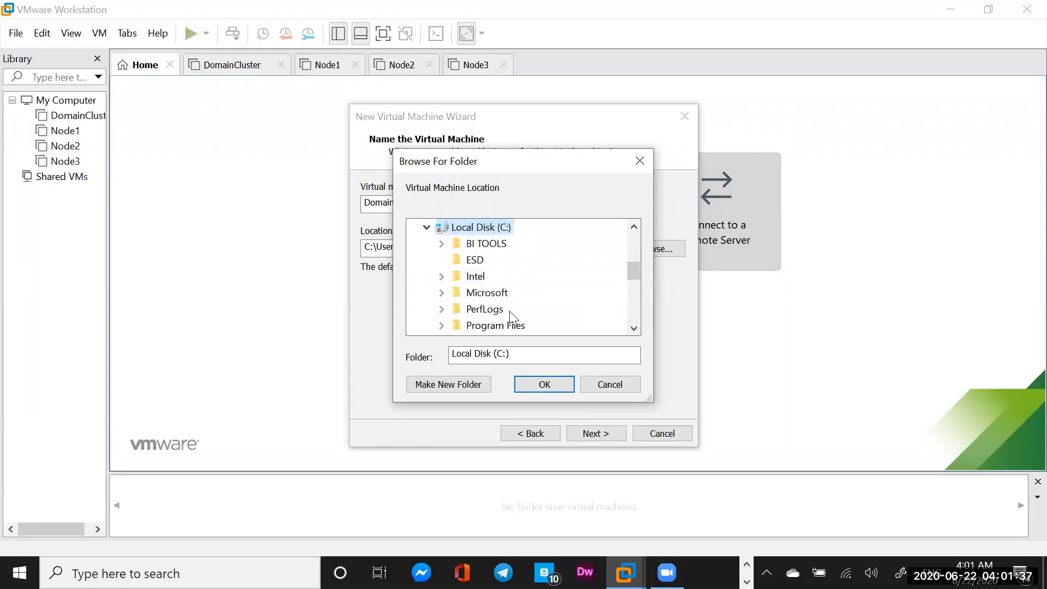
left_click_drag(633, 271, 628, 298)
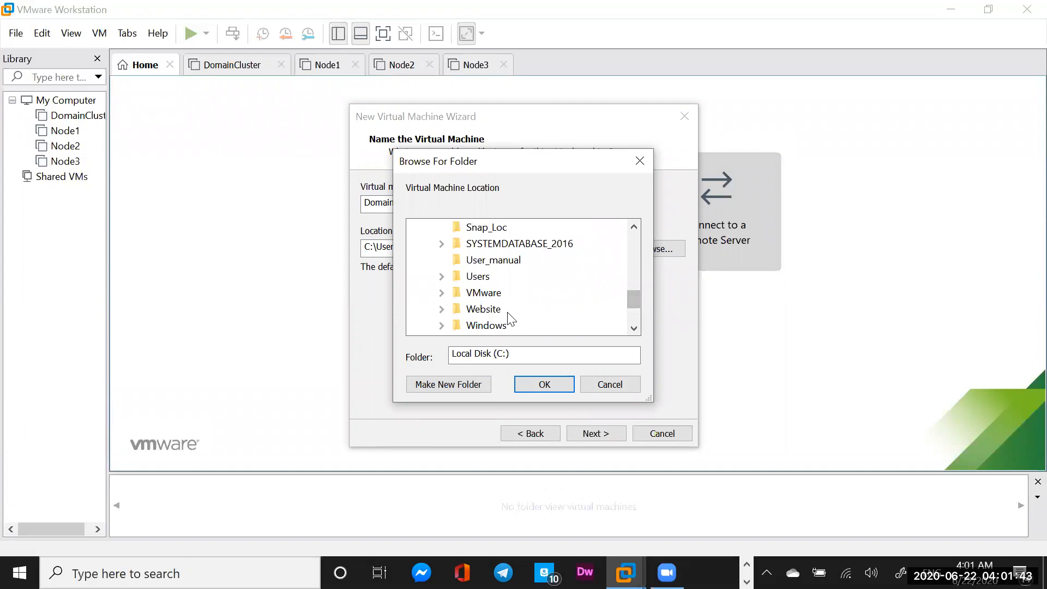
left_click(476, 293)
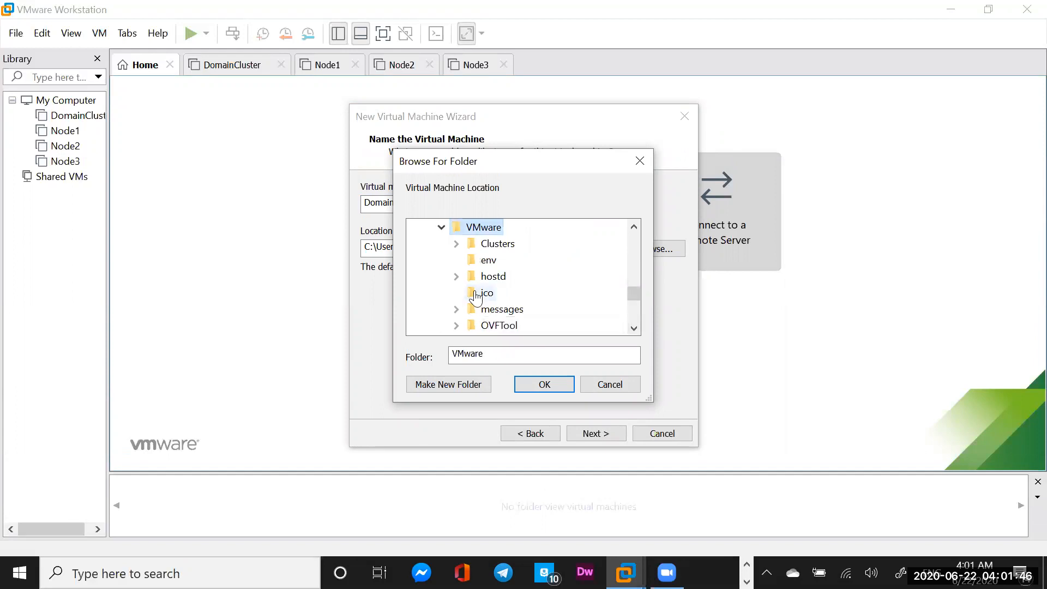
left_click(494, 247)
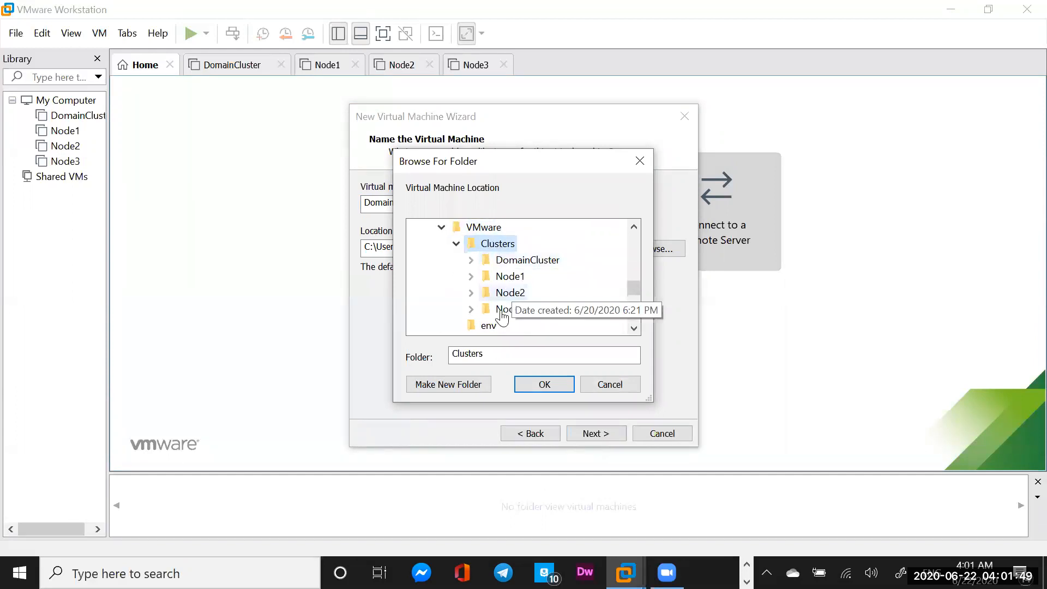
Create a new DomainControl folder inside Clusters and use it as the location
right_click(497, 246)
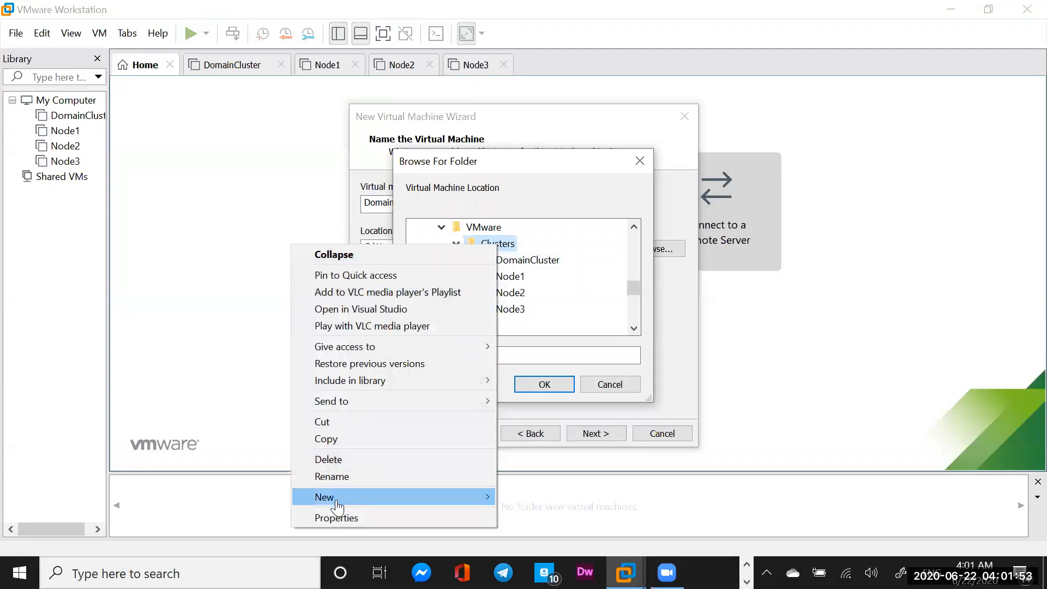
mouse_move(340, 506)
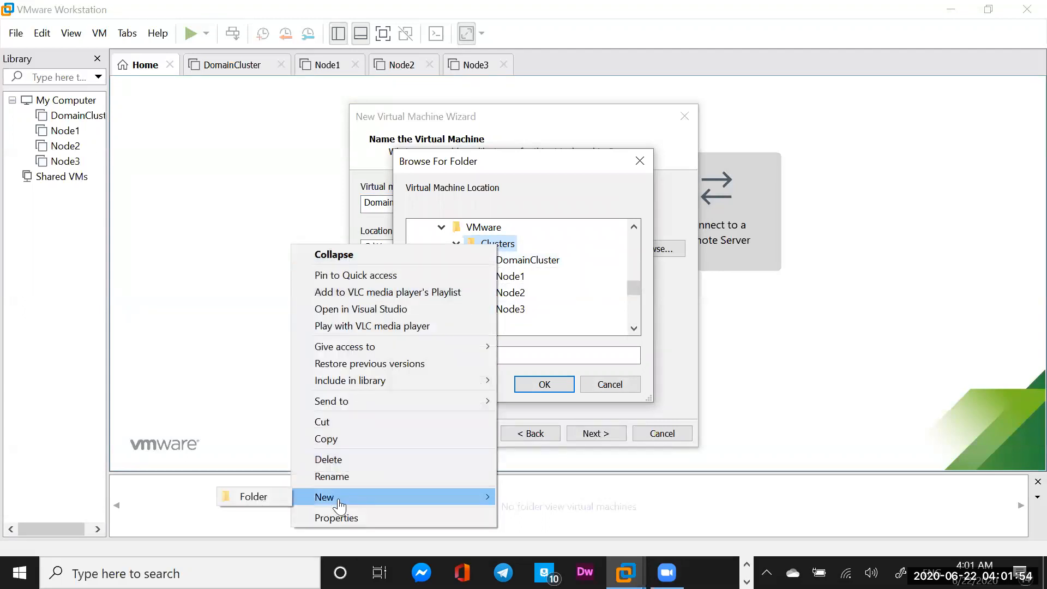
left_click(259, 496)
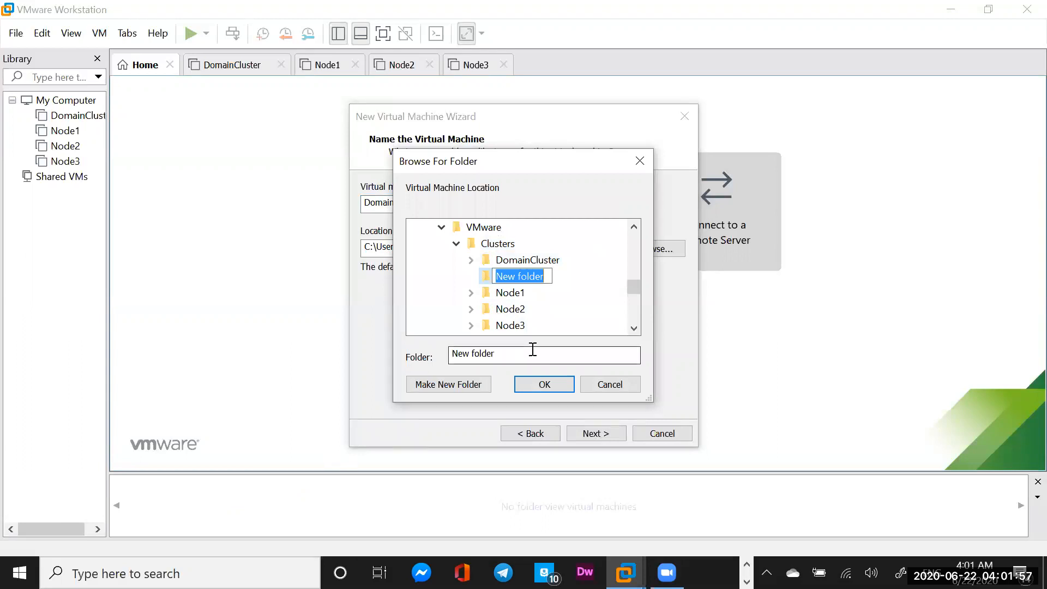
type("Domain")
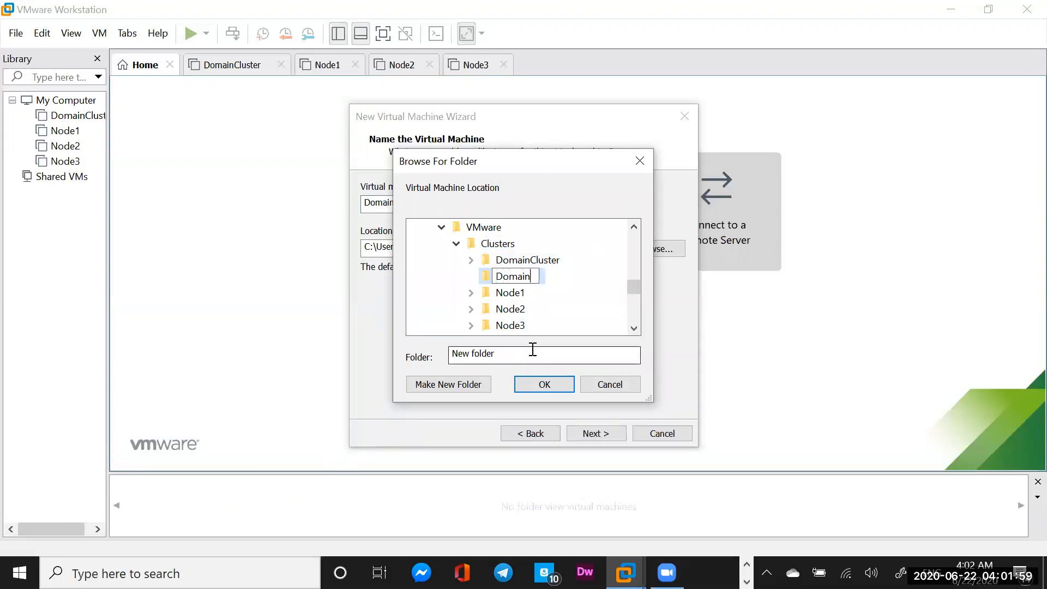
type("Control")
left_click(545, 383)
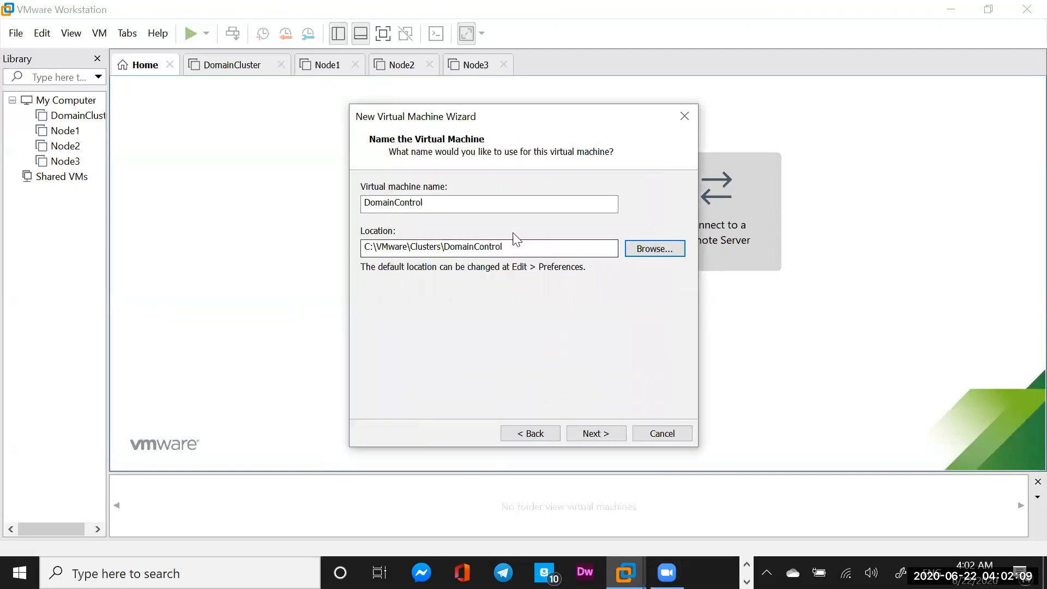
Choose BIOS firmware, keeping 2 processors and 2048 MB of memory
left_click(592, 433)
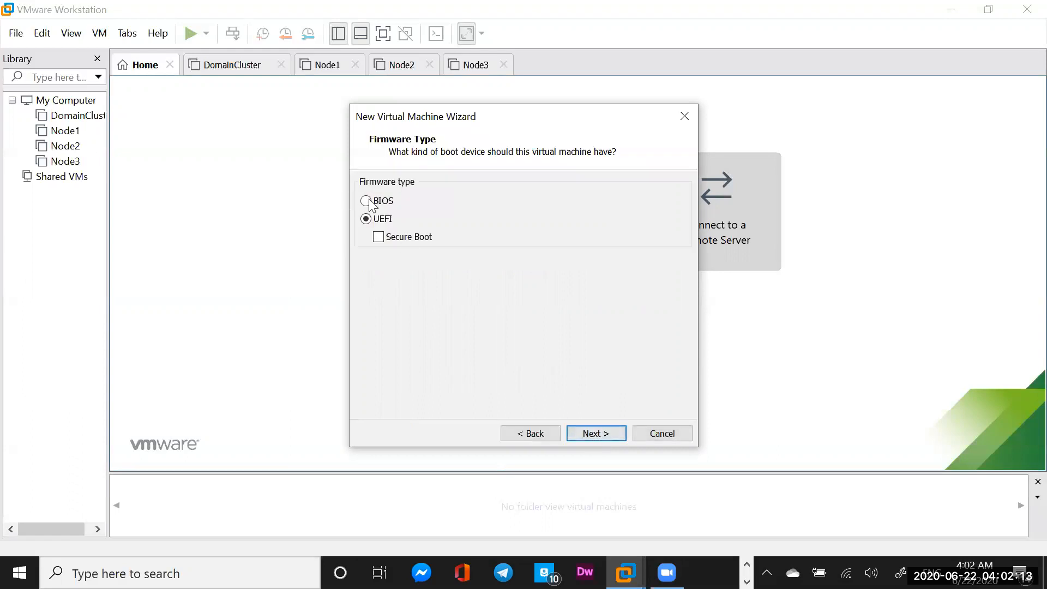
left_click(369, 203)
left_click(591, 434)
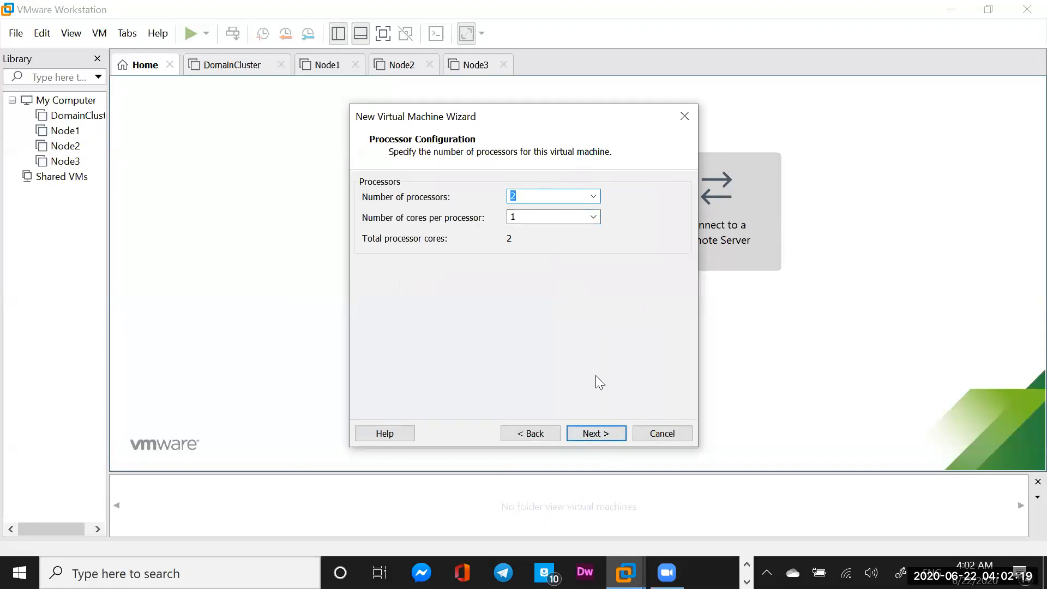
left_click(591, 434)
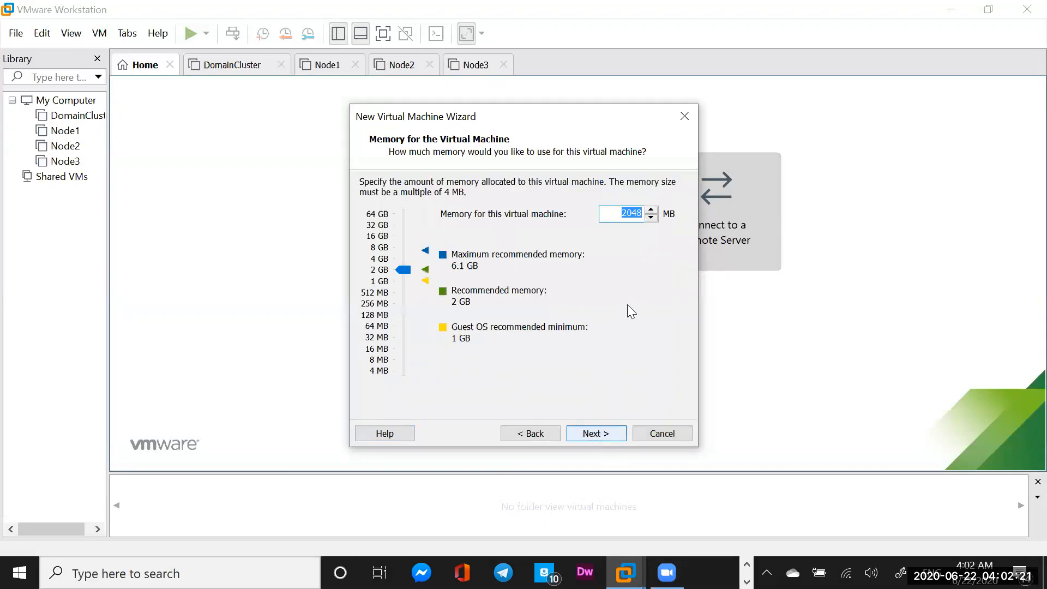
left_click(597, 435)
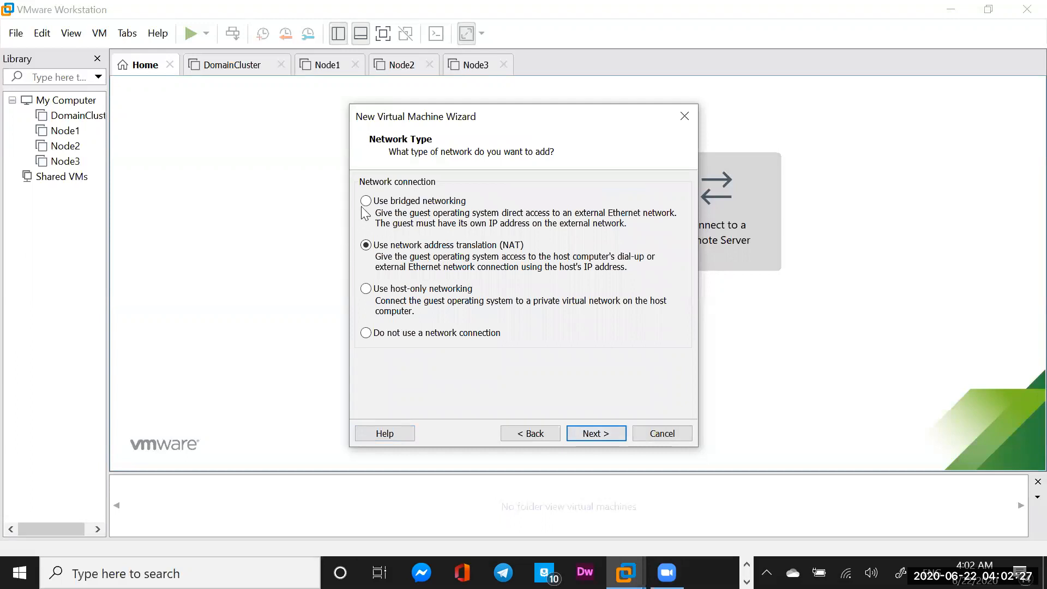
Use bridged networking and keep the LSI Logic SAS controller and SCSI disk type
left_click(366, 201)
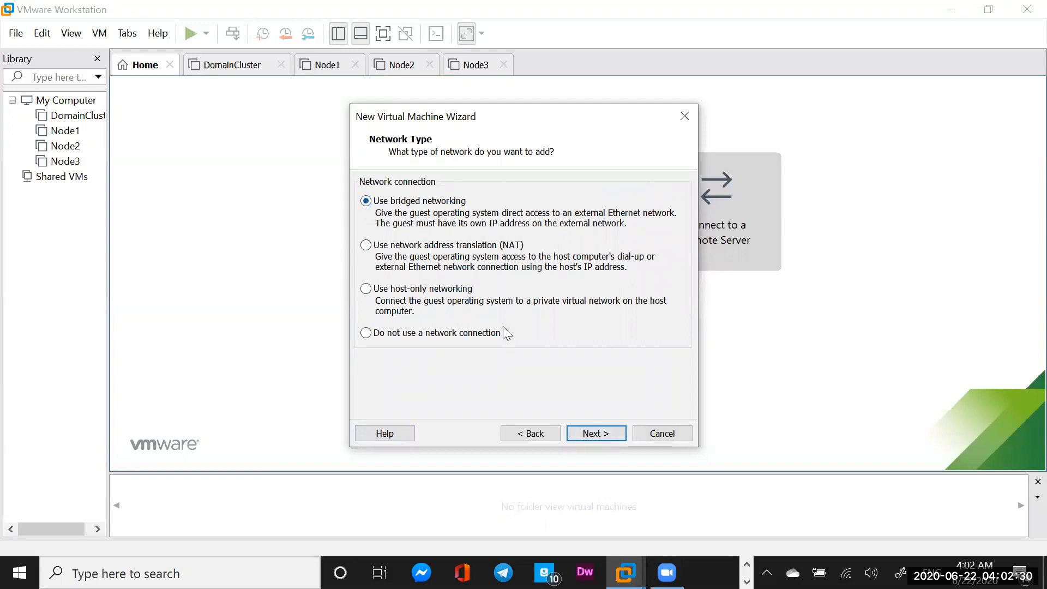
left_click(604, 438)
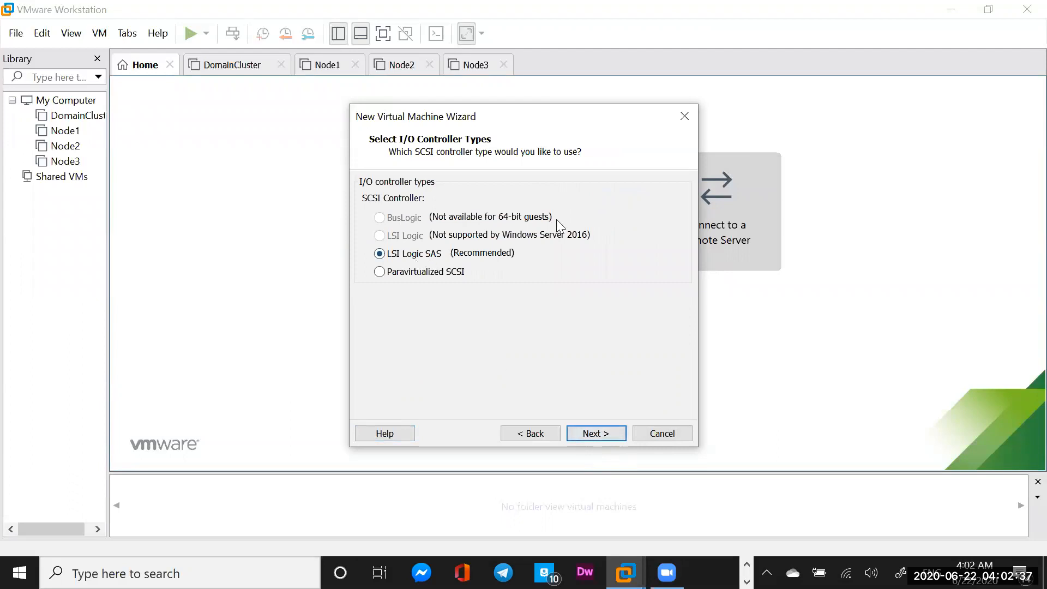
left_click(596, 433)
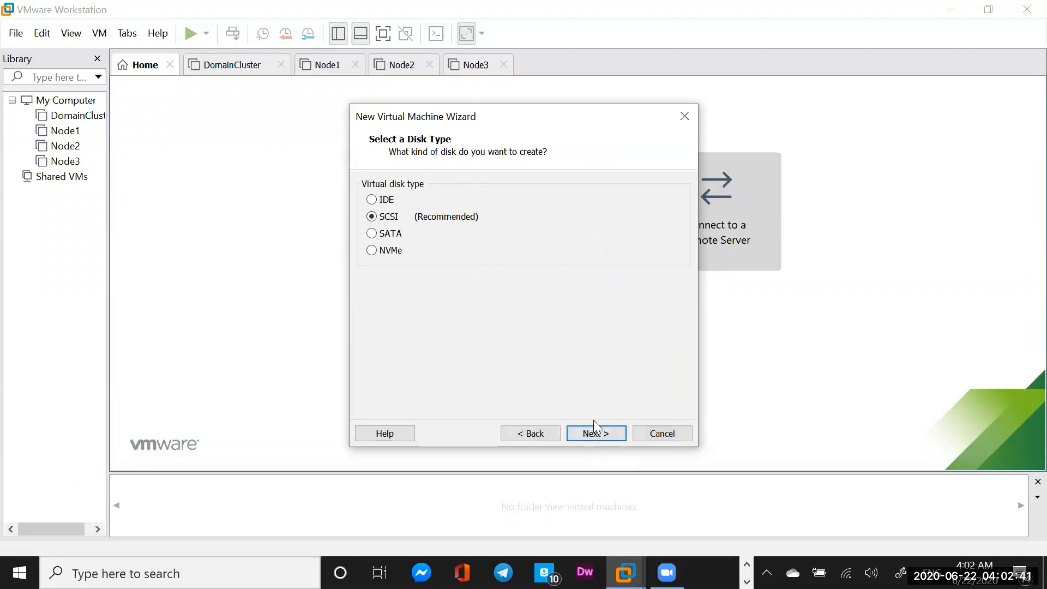
left_click(596, 434)
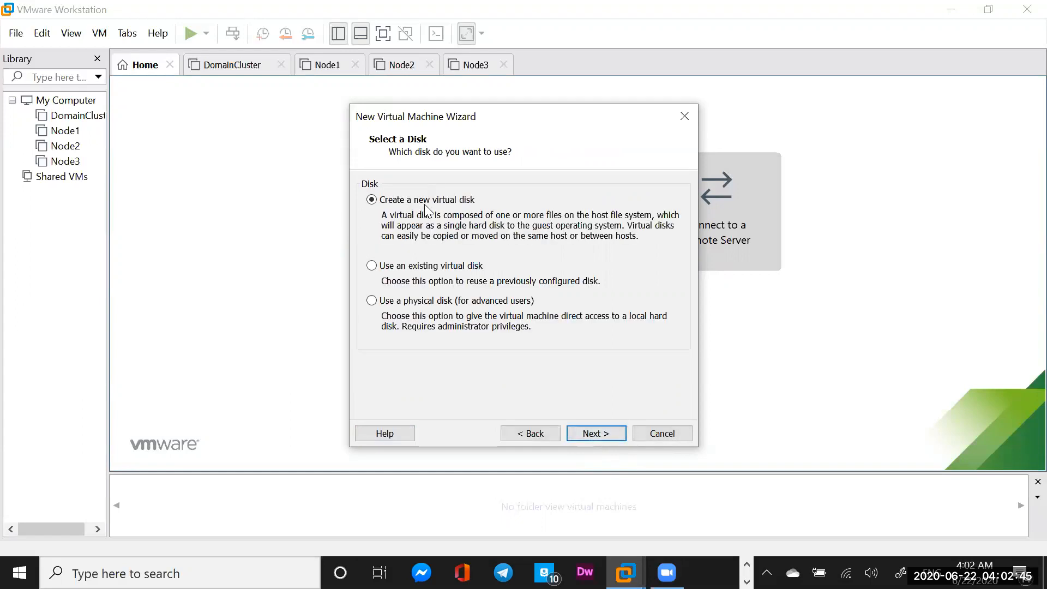
Create a new 25 GB virtual disk stored as a single file named DomainControl.vmdk
left_click(609, 434)
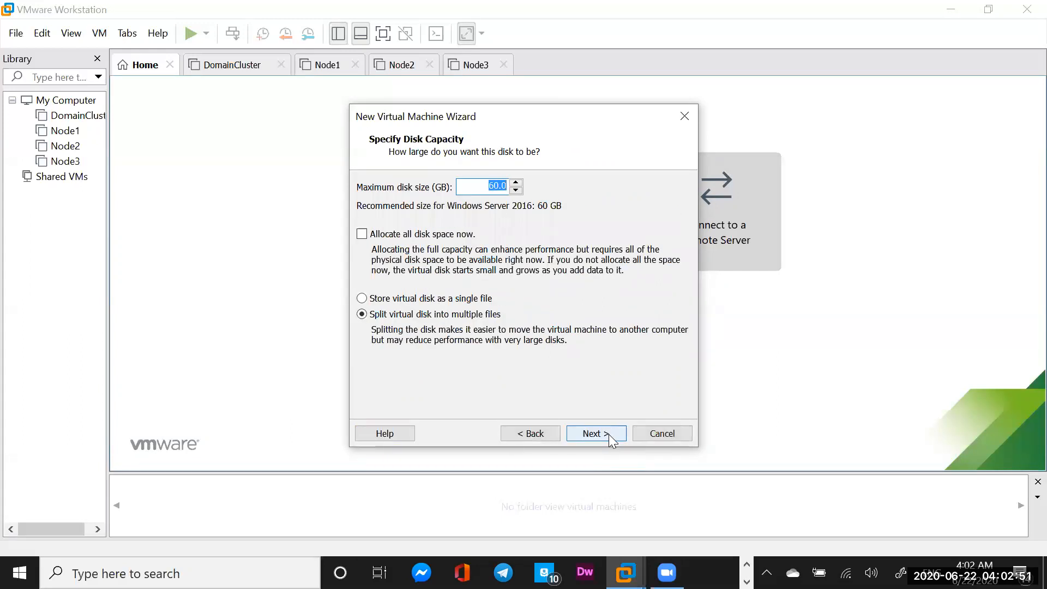
type("25")
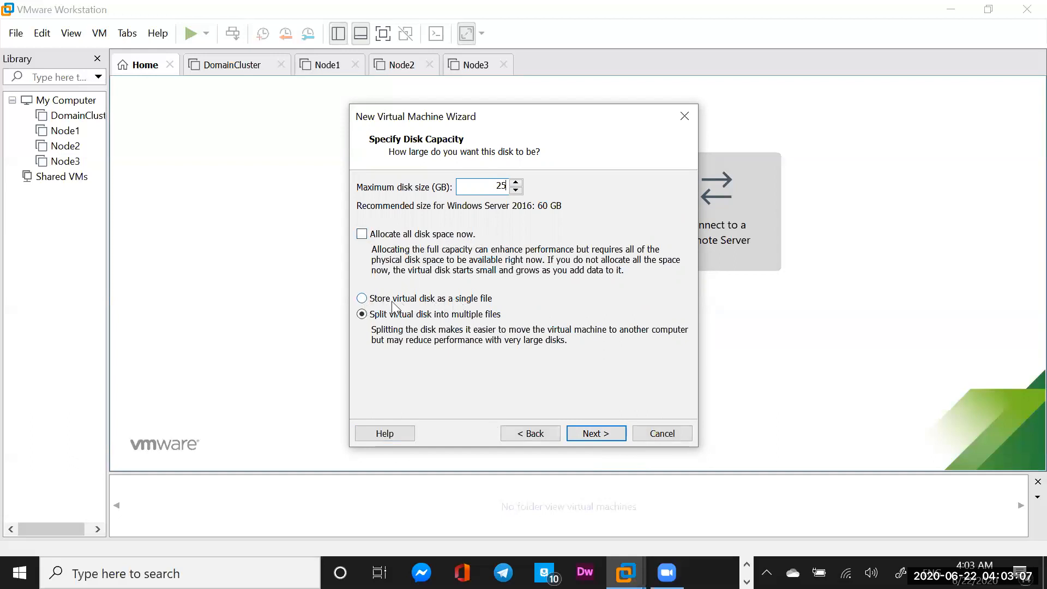
left_click(362, 298)
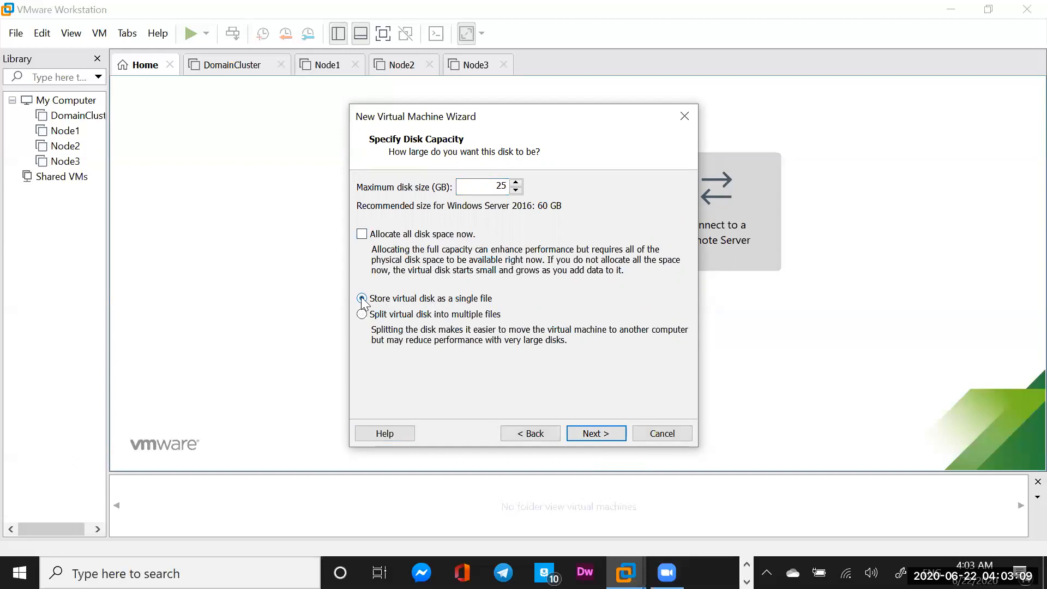
left_click(593, 434)
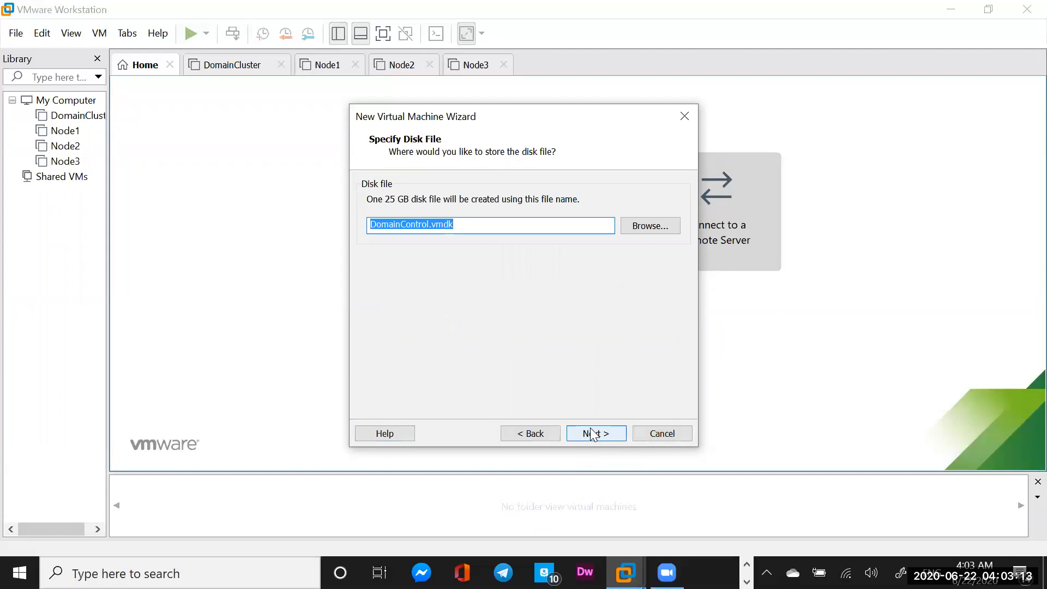
left_click(593, 434)
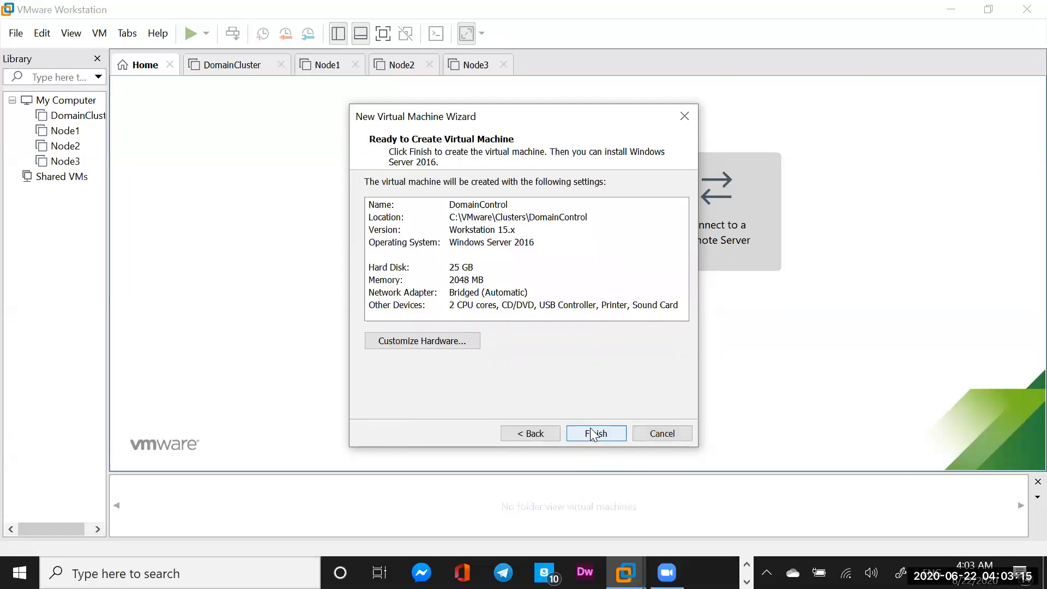
Finish the DomainControl VM and set its CD/DVD drive to the Windows Server 2016 ISO from Downloads
left_click(593, 433)
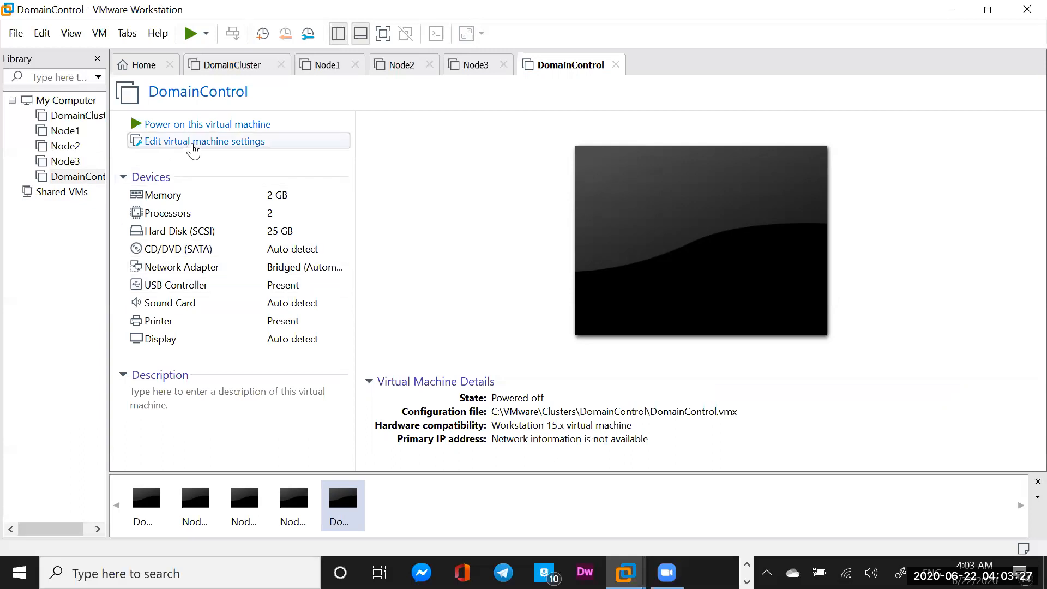
left_click(183, 249)
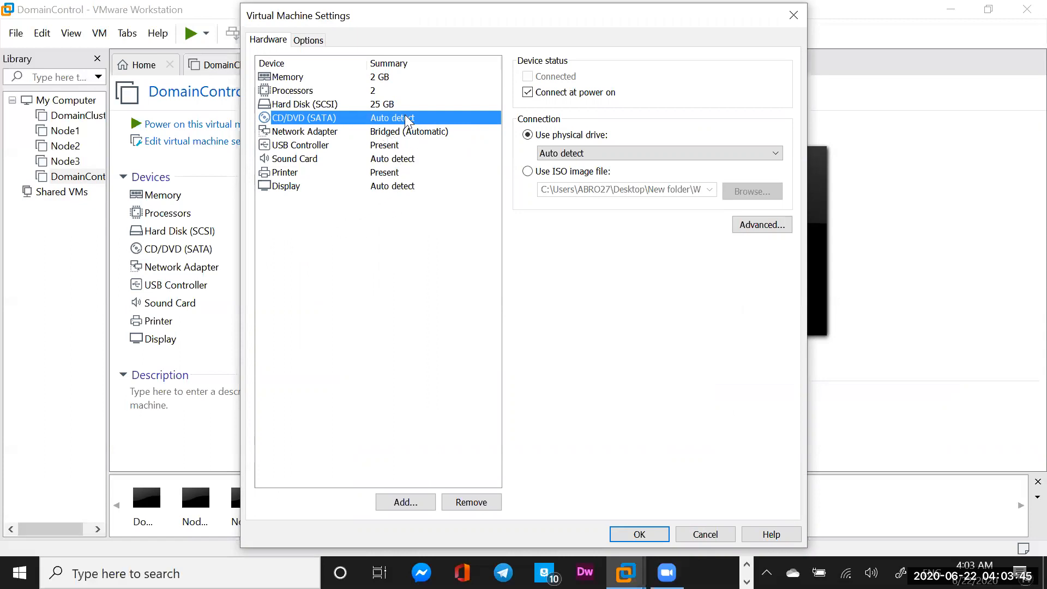
left_click(528, 172)
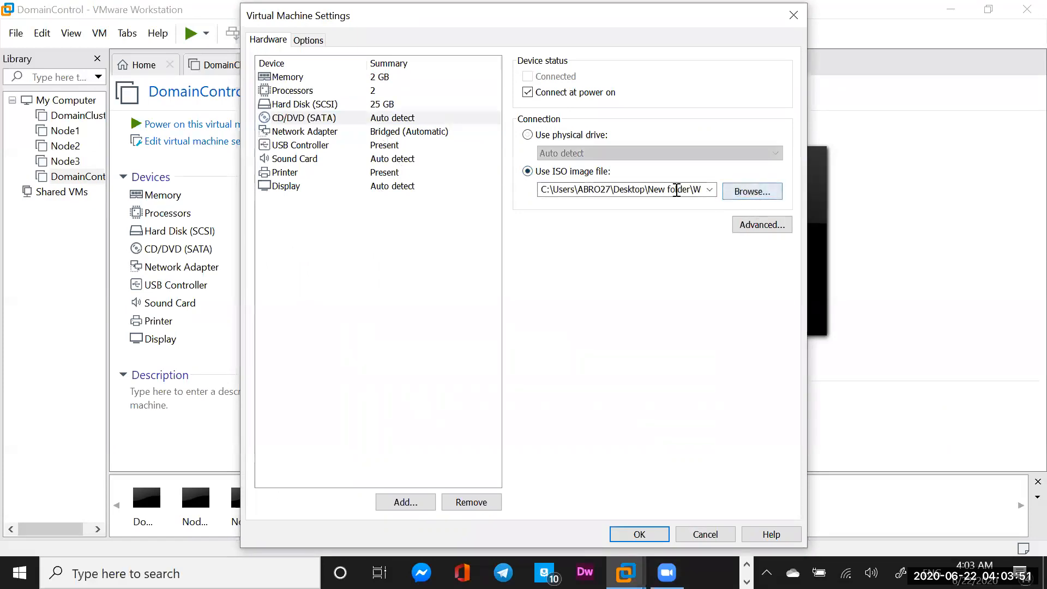
left_click(750, 194)
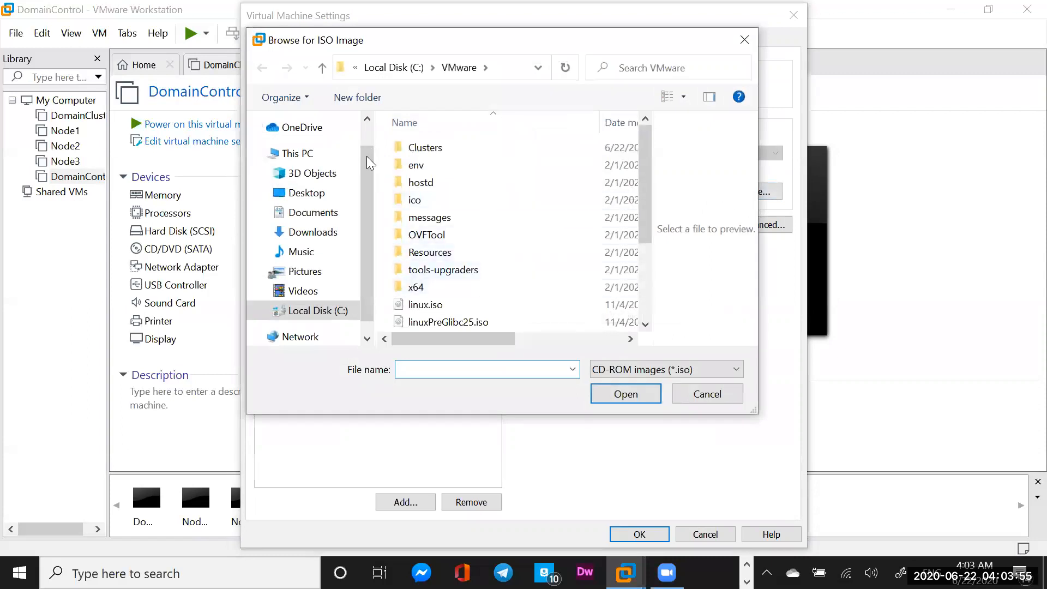
left_click(307, 235)
left_click(486, 171)
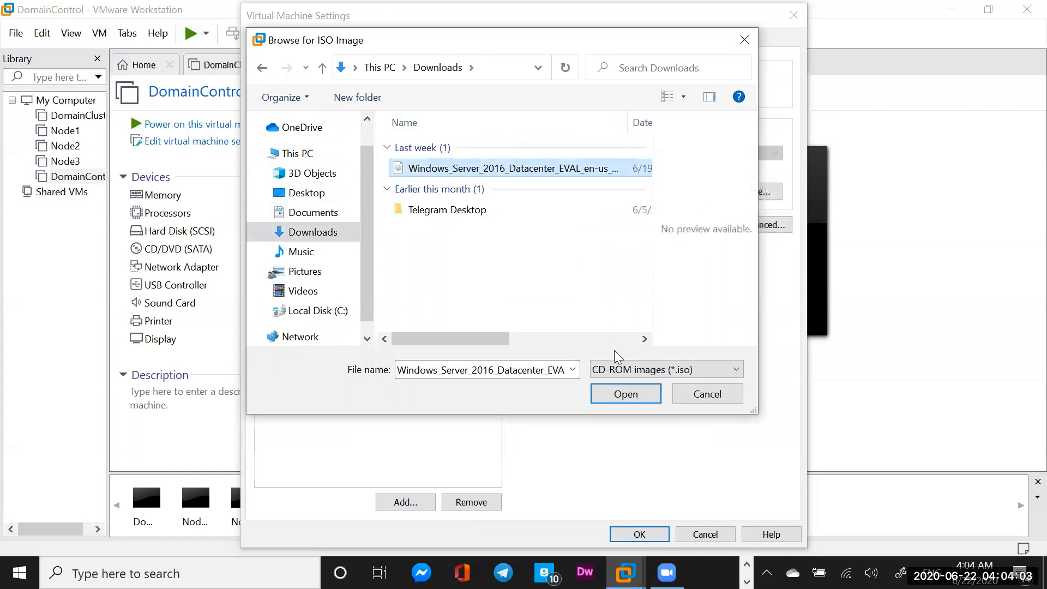
left_click(618, 394)
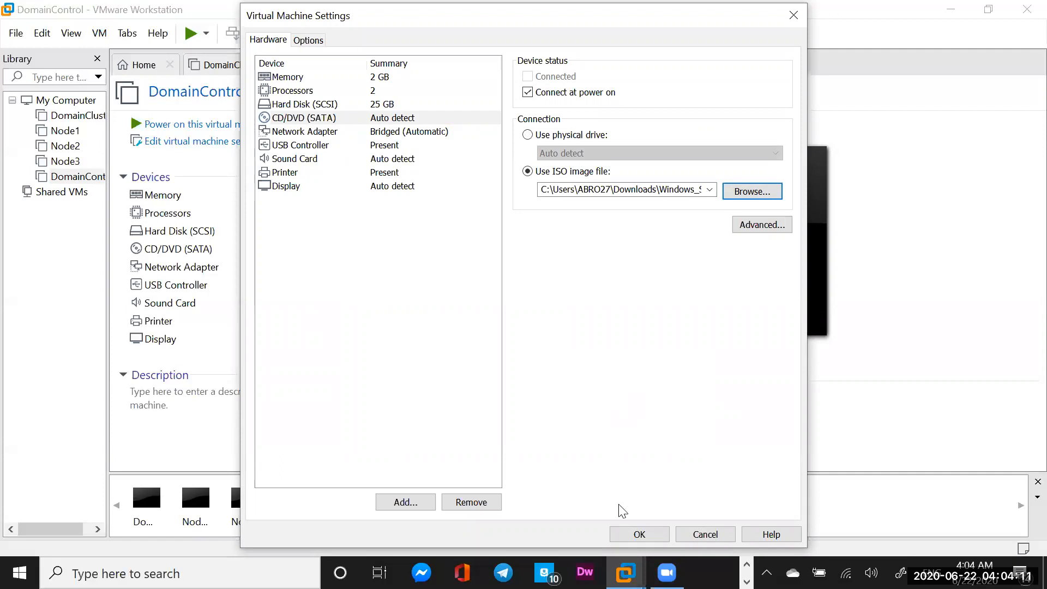
left_click(639, 536)
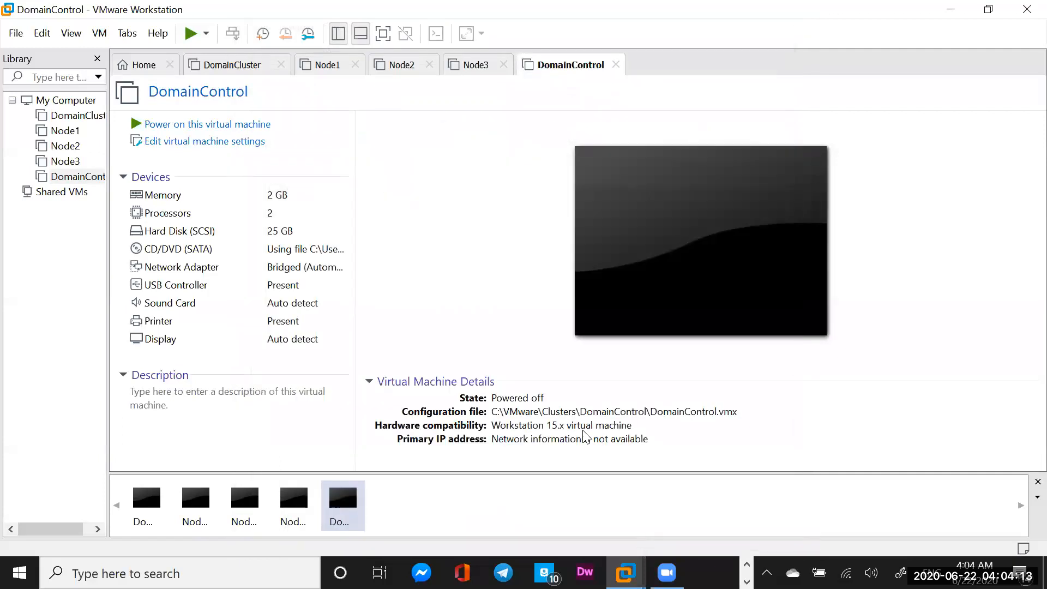
Power on DomainControl and dismiss the installation reminder bar
left_click(189, 125)
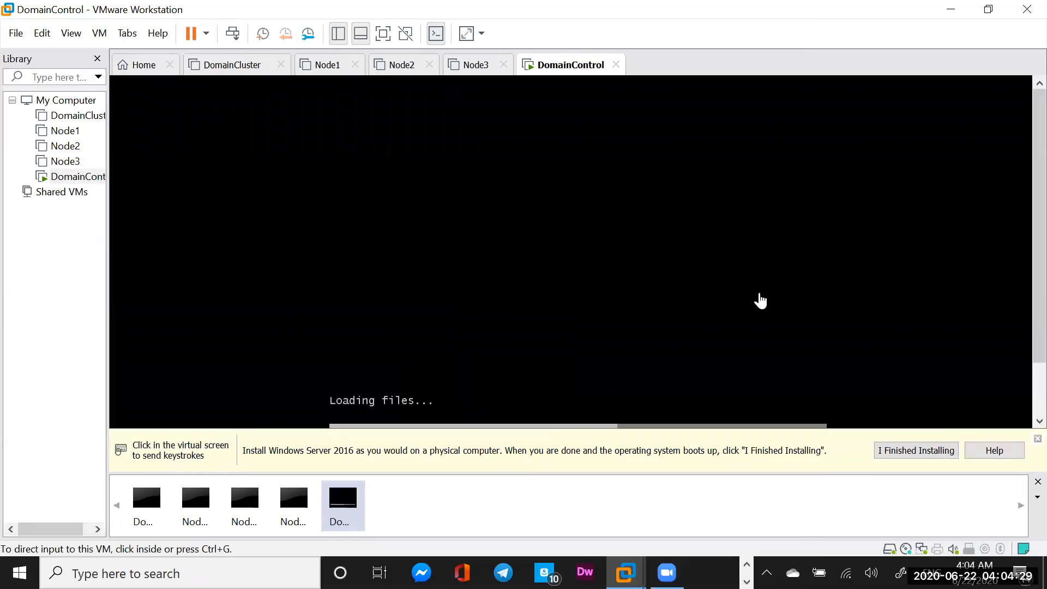
left_click(914, 451)
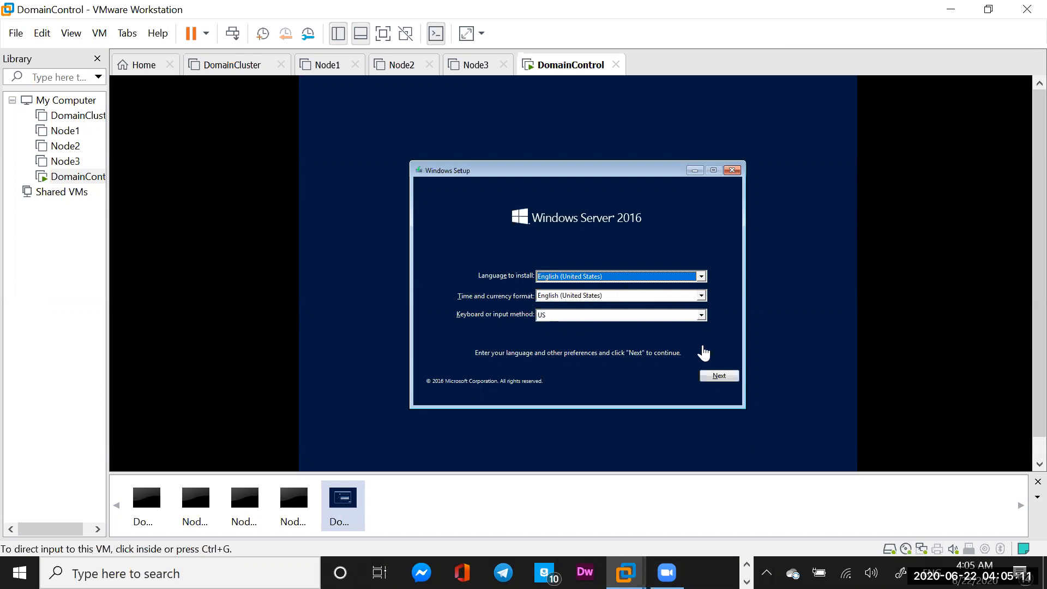
Continue past the Setup language page and start the Windows installation
left_click(720, 378)
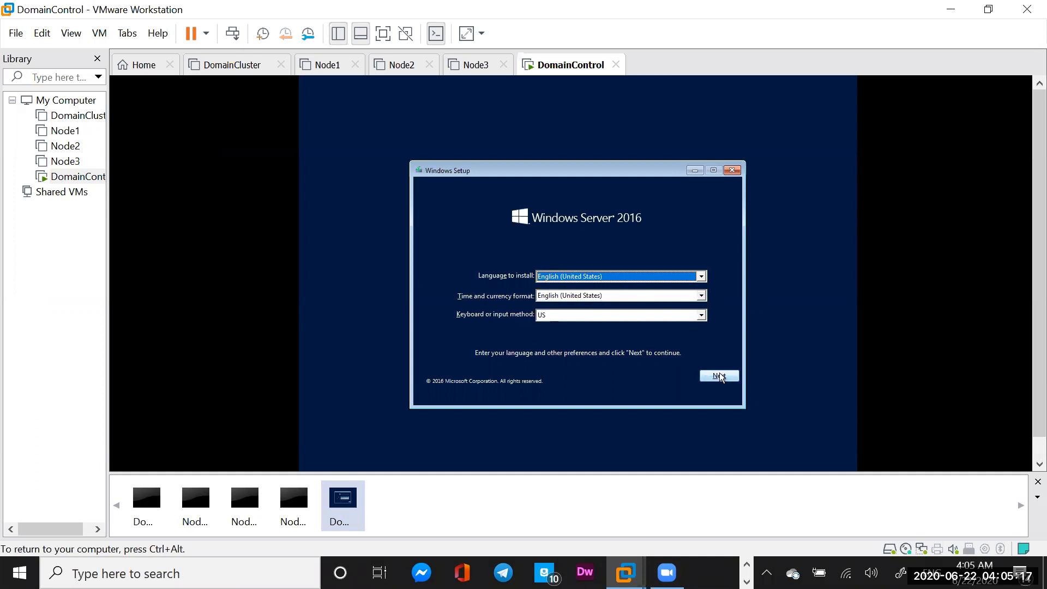
left_click(720, 373)
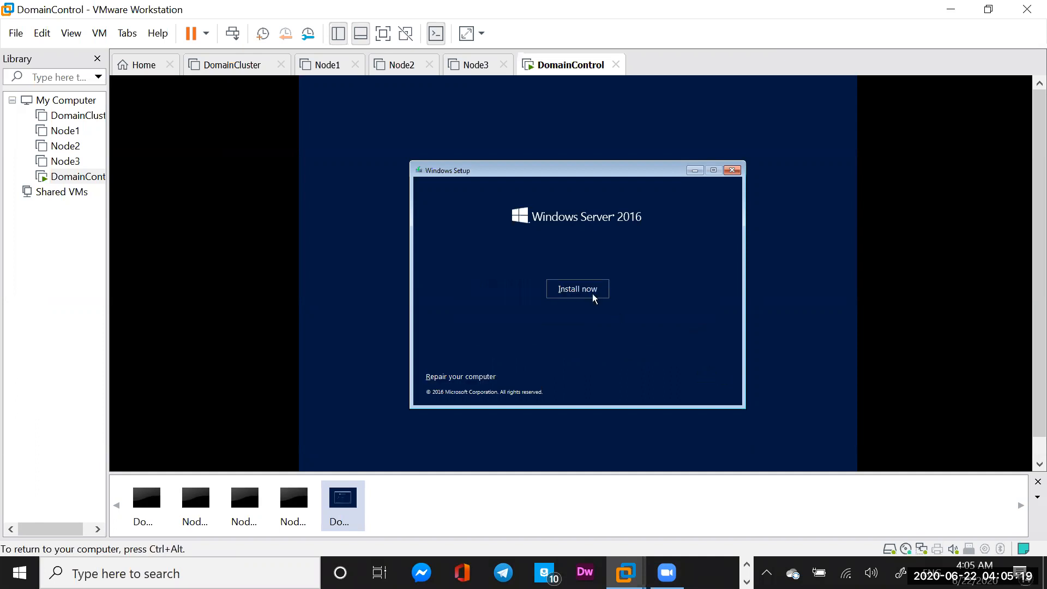
left_click(567, 289)
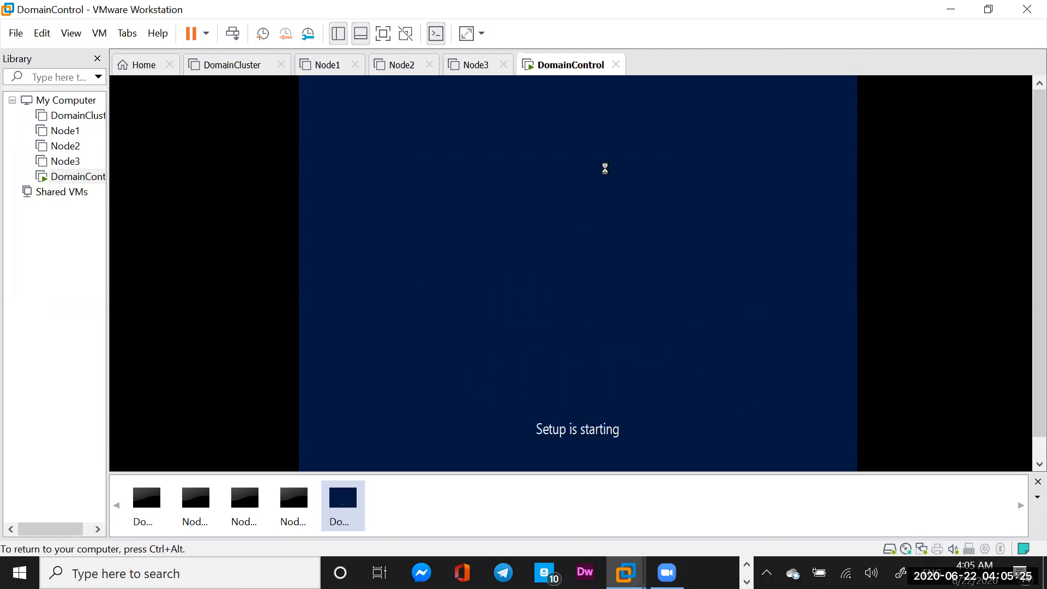
Select Windows Server 2016 Datacenter Evaluation (Desktop Experience) as the edition and continue
key("ctrl+alt")
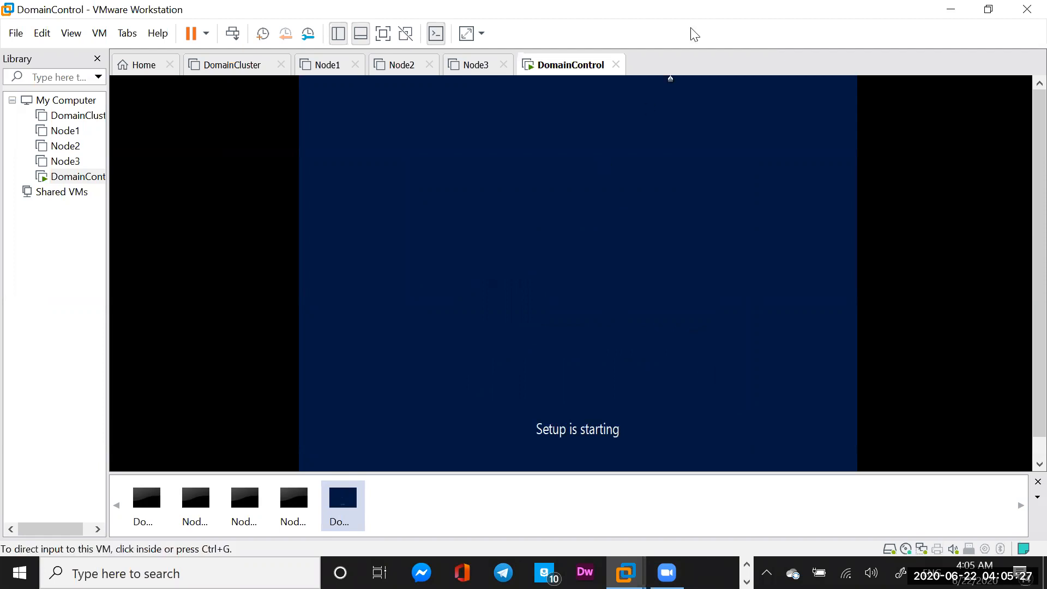
left_click(710, 227)
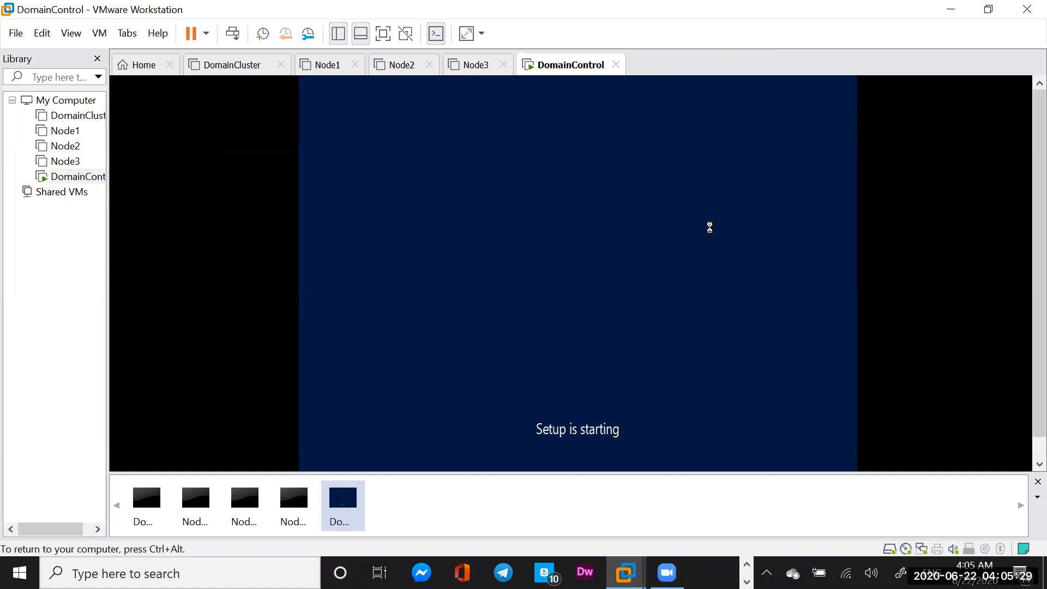
key("ctrl+alt")
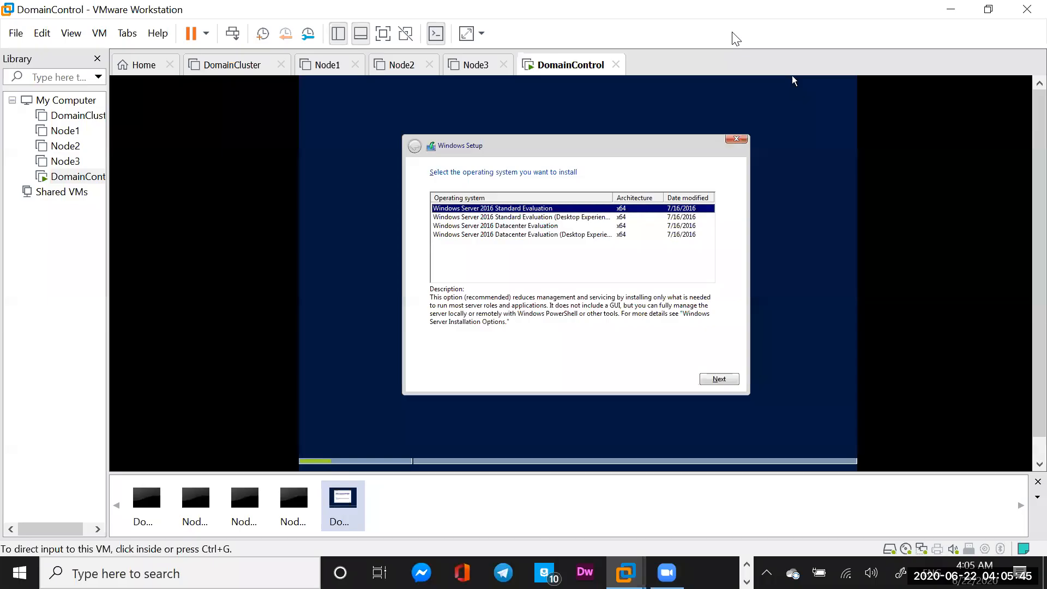
left_click(670, 252)
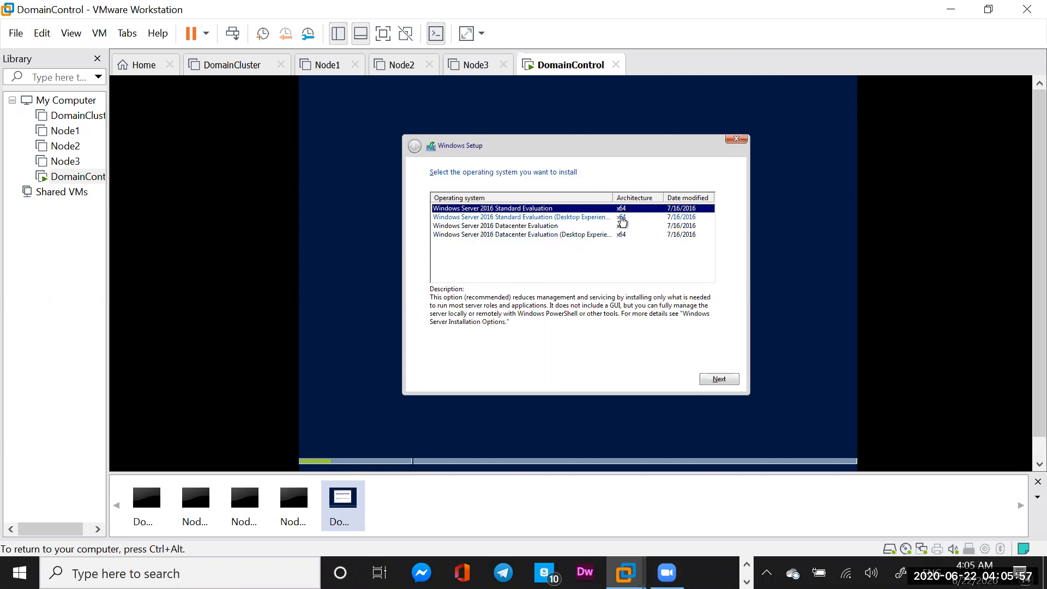
left_click_drag(614, 197, 644, 196)
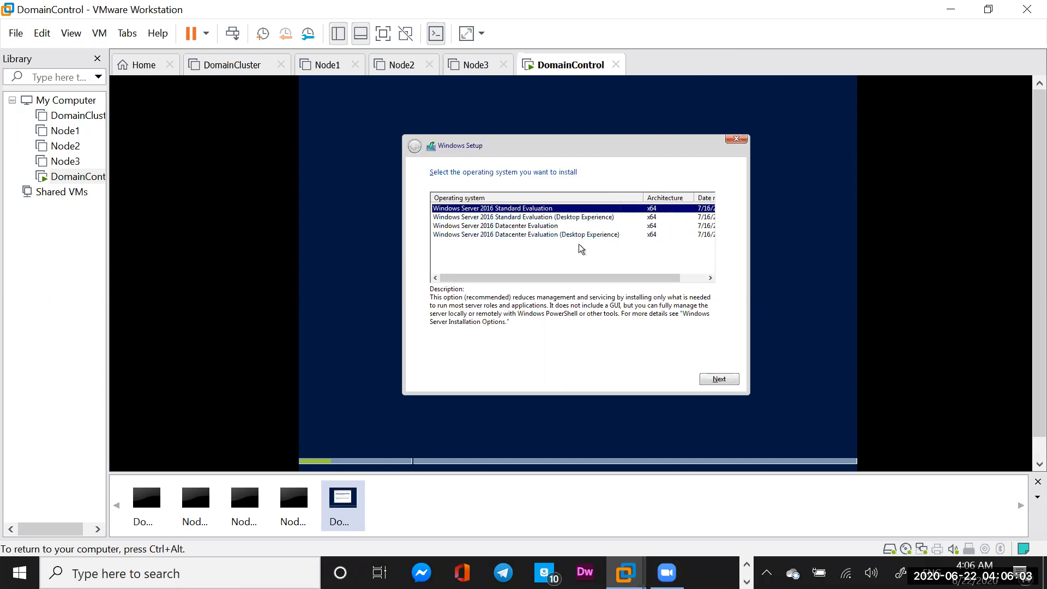
left_click(551, 235)
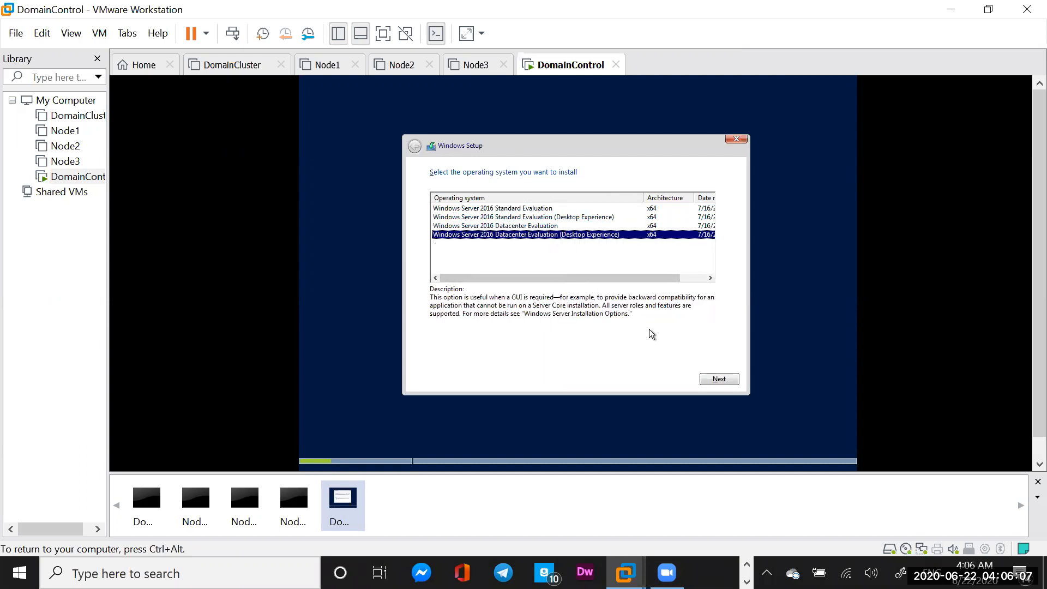
left_click(725, 379)
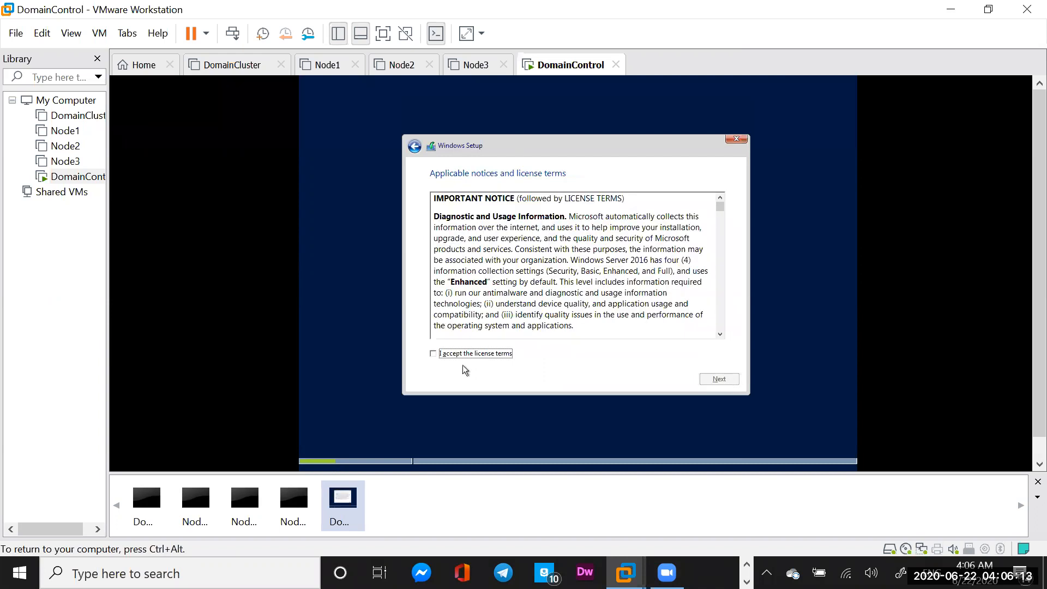
Accept the license, choose Custom install, and install onto Drive 0's 25 GB unallocated space
left_click(433, 354)
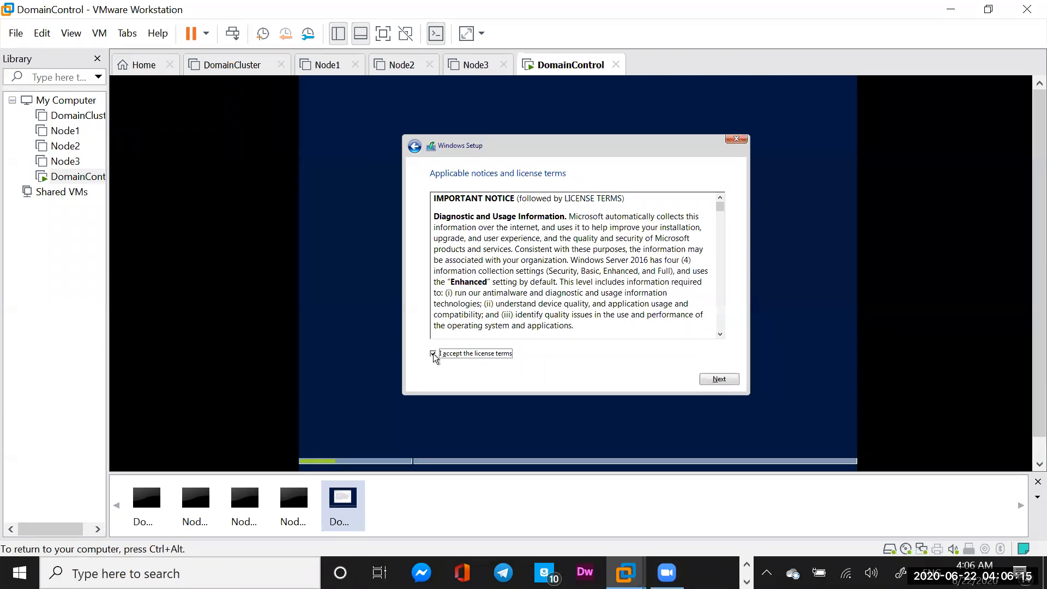
left_click(706, 384)
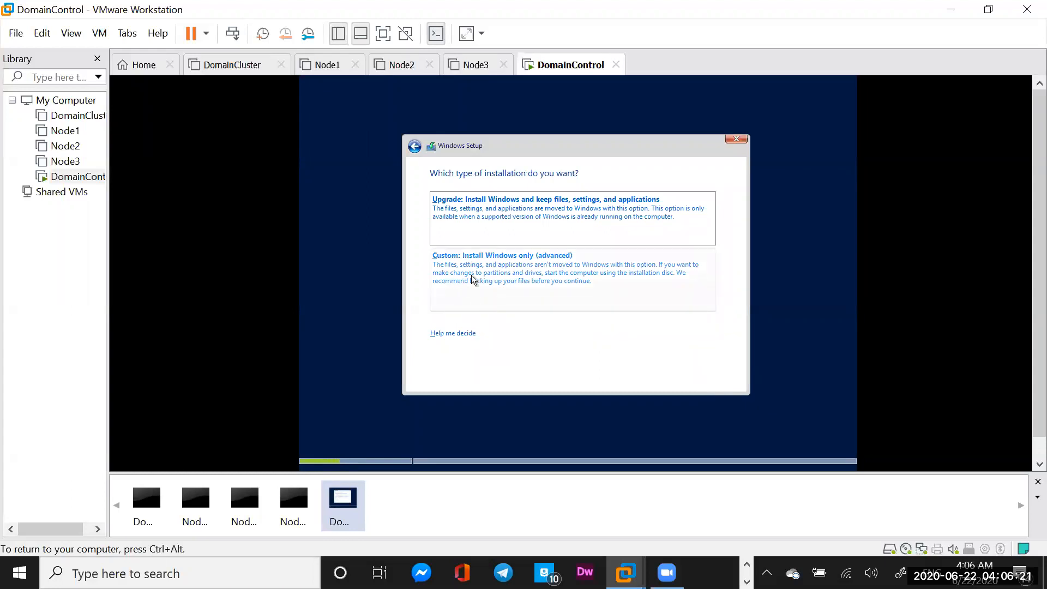
left_click(551, 267)
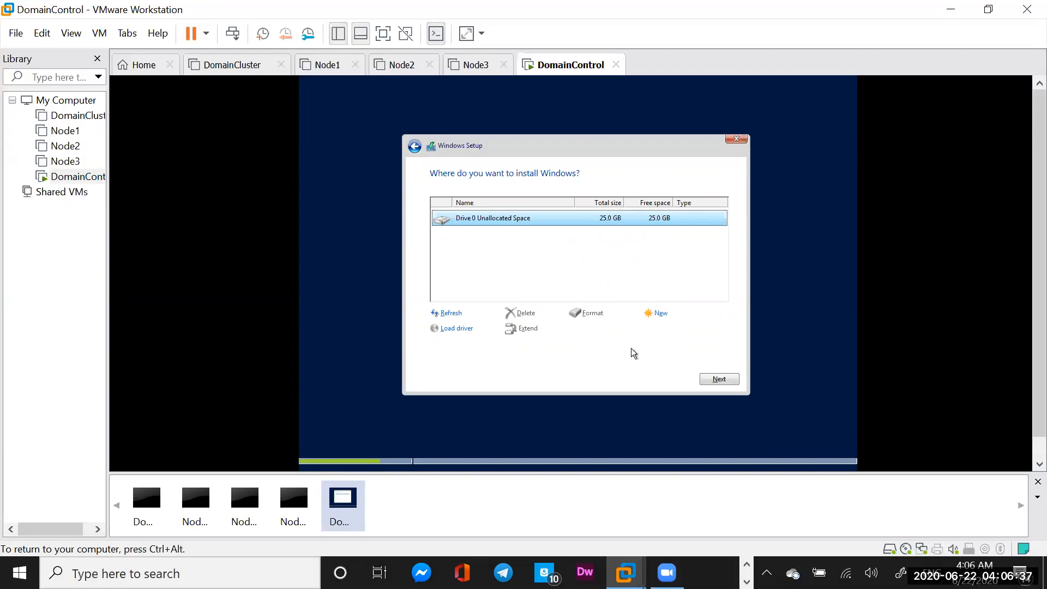
left_click(722, 378)
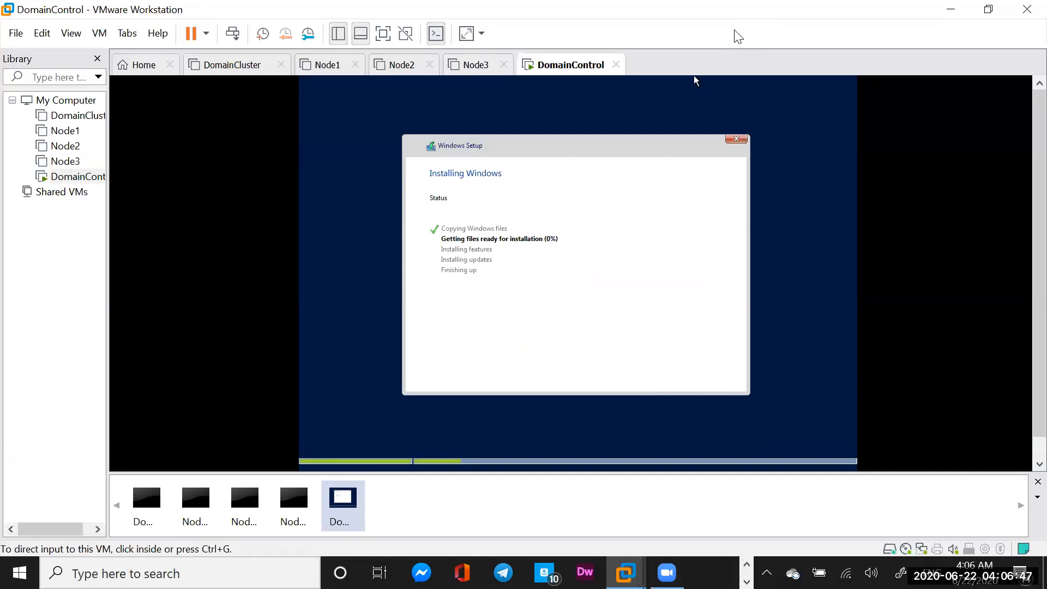
Hand input to the VM, then release it with Ctrl+Alt while Windows finishes installing
left_click(790, 132)
key("ctrl+alt")
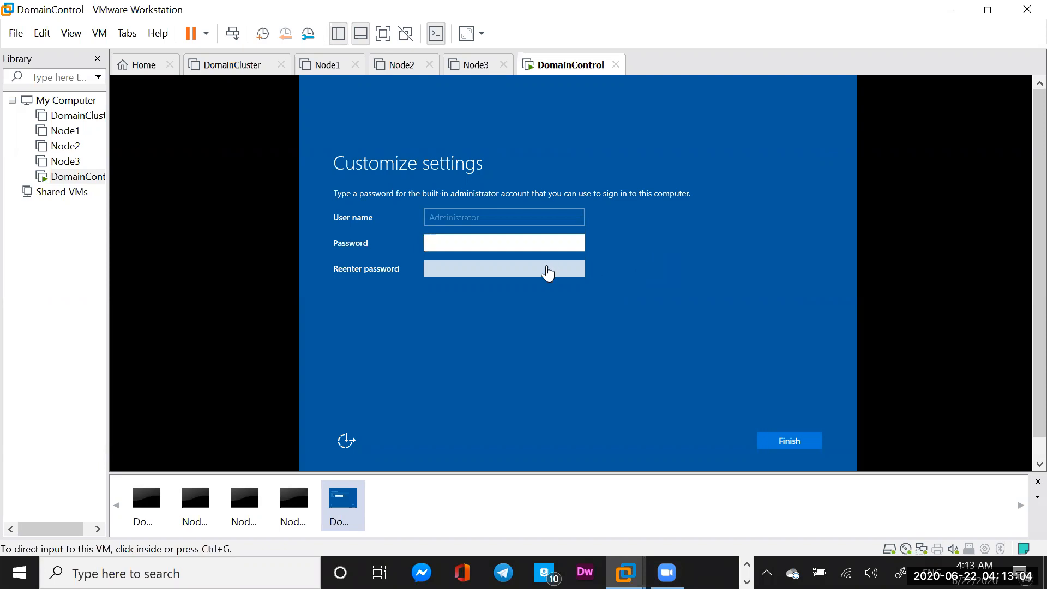
Enter and re-enter the built-in Administrator password, then finish setup
left_click(493, 245)
type("Pa$$w0rd")
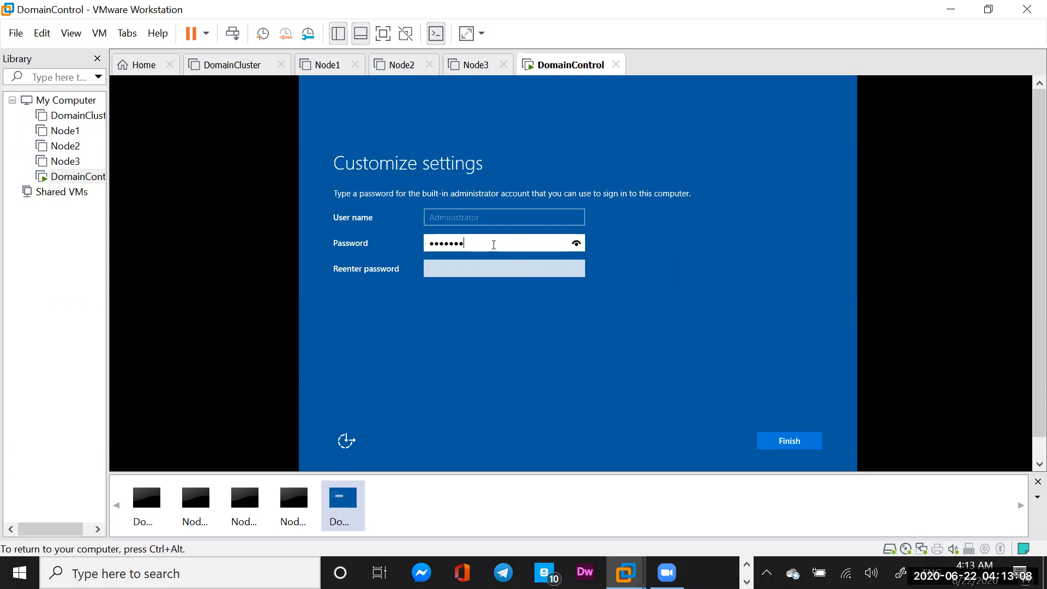
type("1")
left_click(470, 273)
type("P@$$w0rd1")
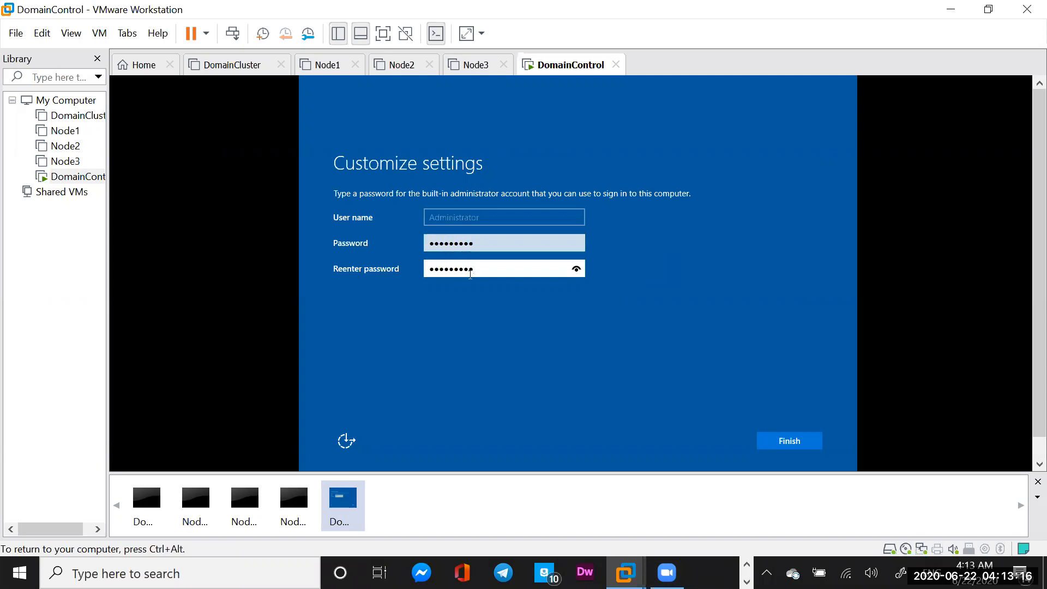
left_click(778, 440)
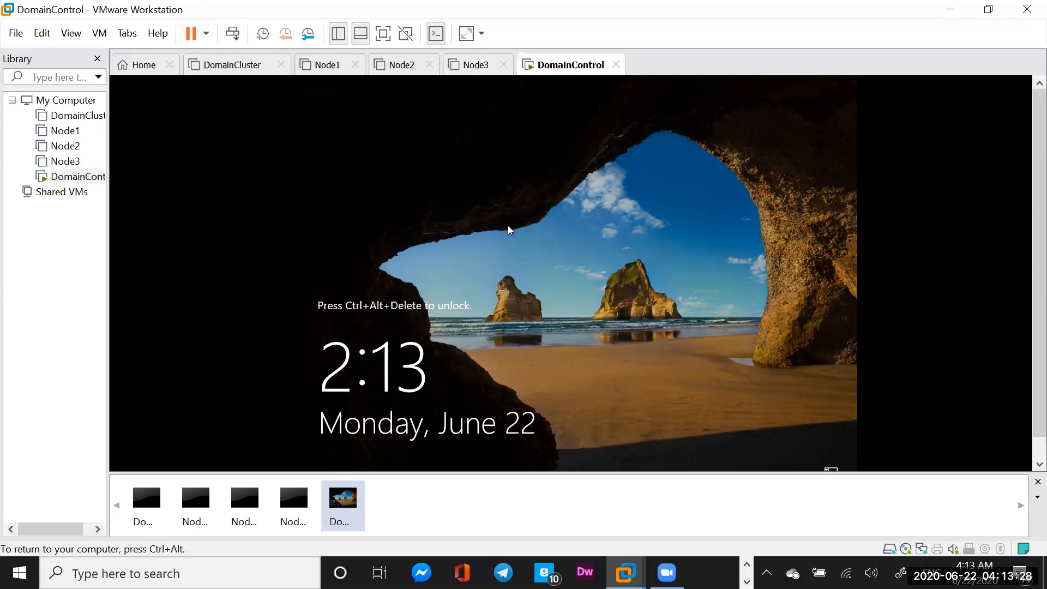
Sign in on the DomainControl lock screen with the Administrator password
left_click(234, 33)
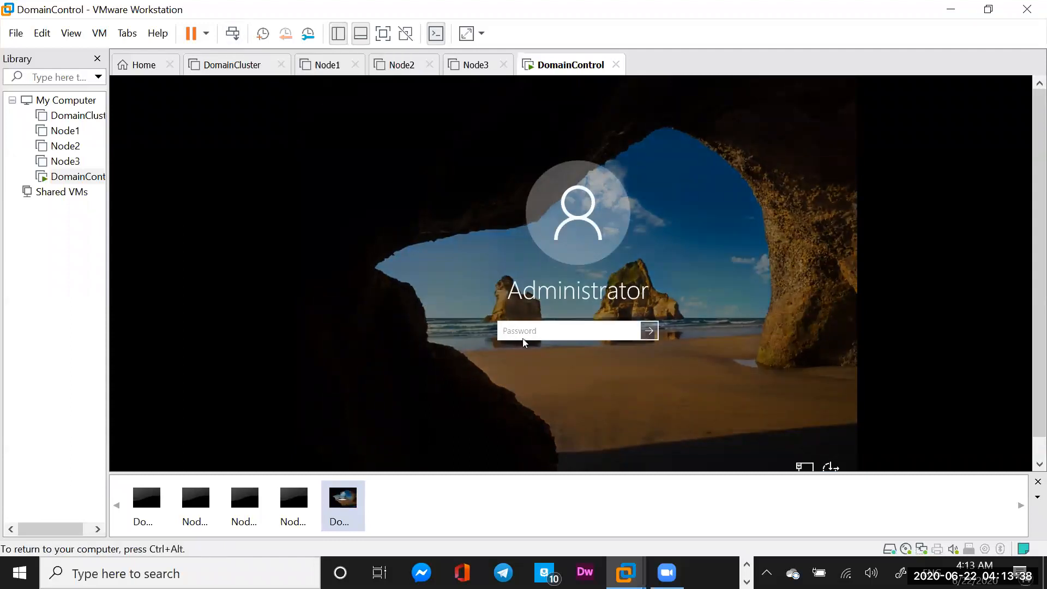
type("•••••••••")
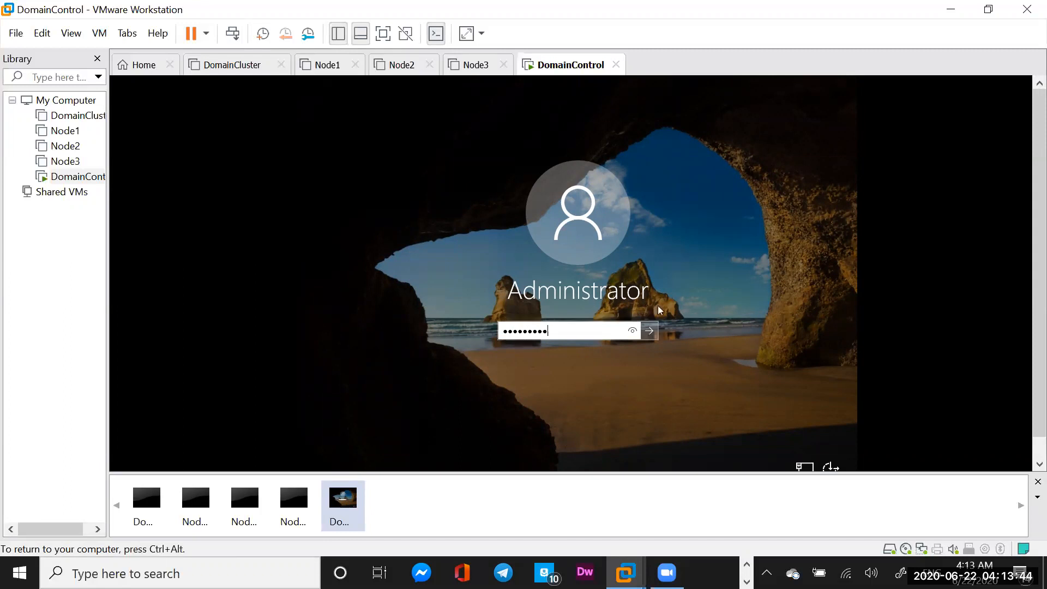
left_click(650, 331)
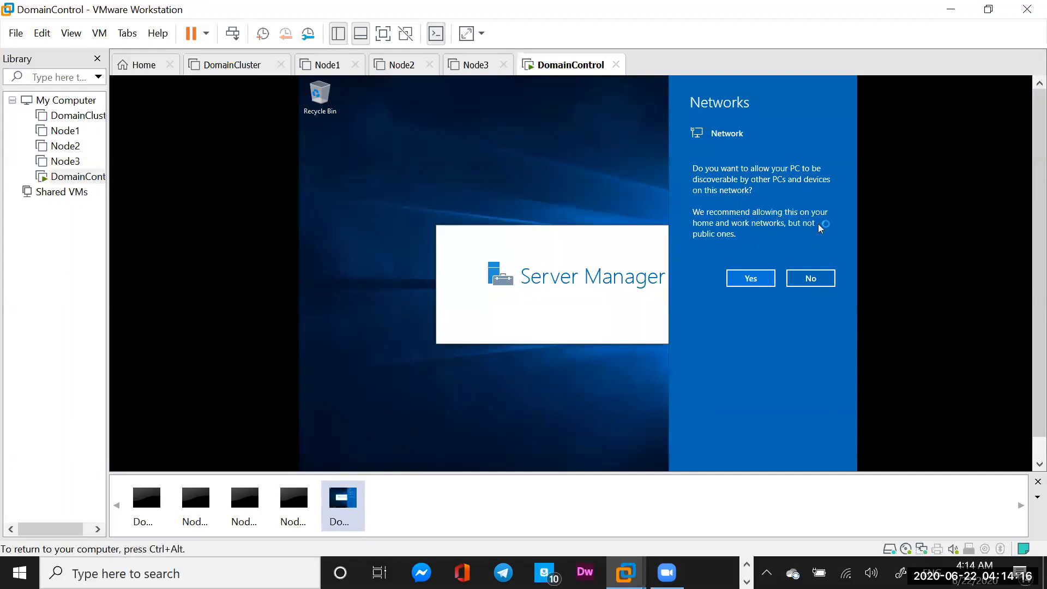
Answer No to network discoverability so the Server Manager Dashboard loads
left_click(818, 280)
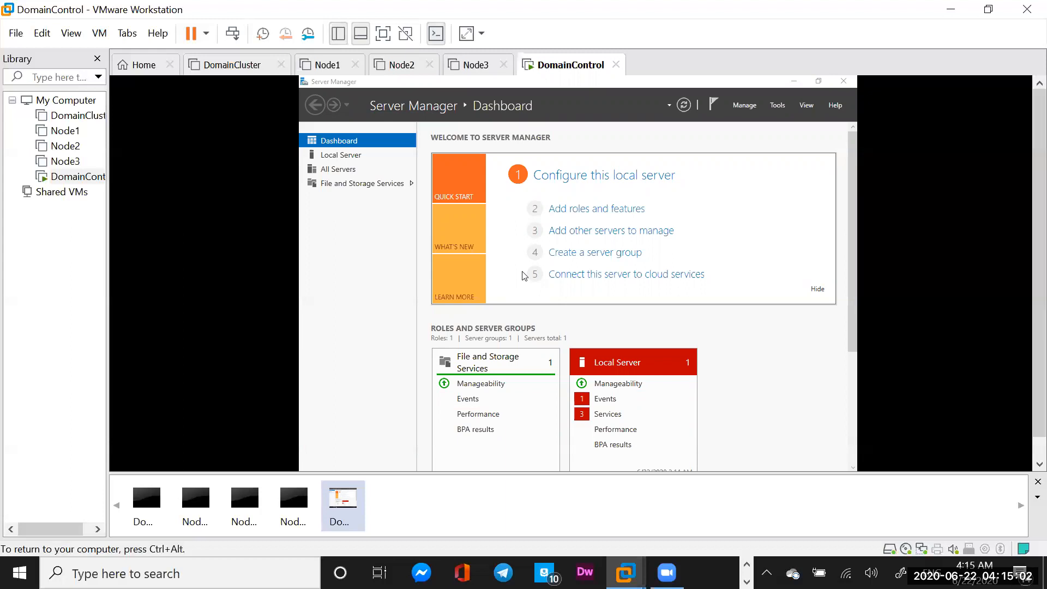
Turn off Windows Firewall for private and public networks from Server Manager's Local Server page
left_click(574, 180)
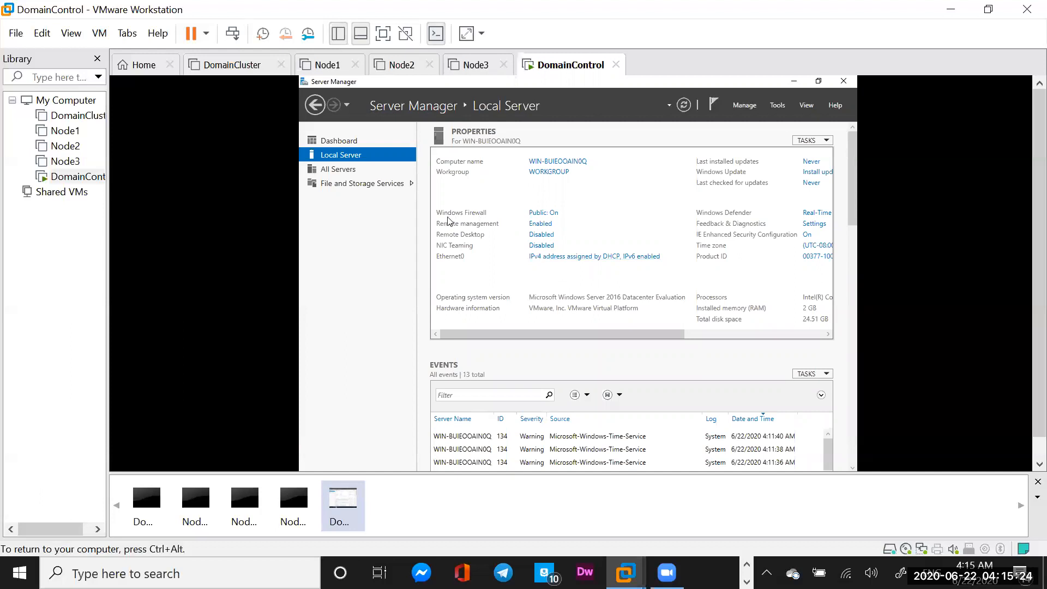
left_click(547, 213)
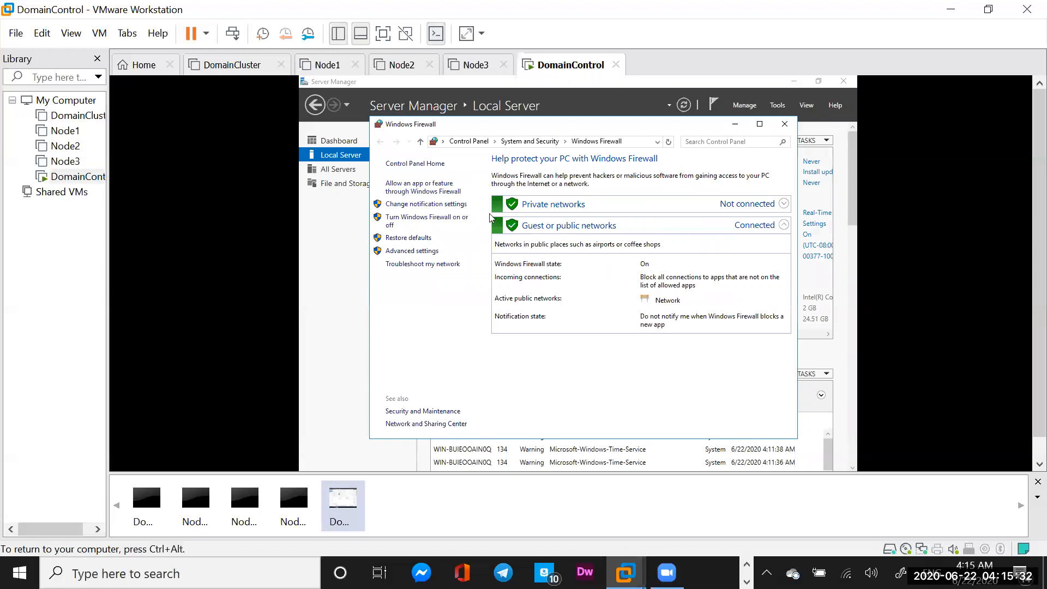
left_click(425, 223)
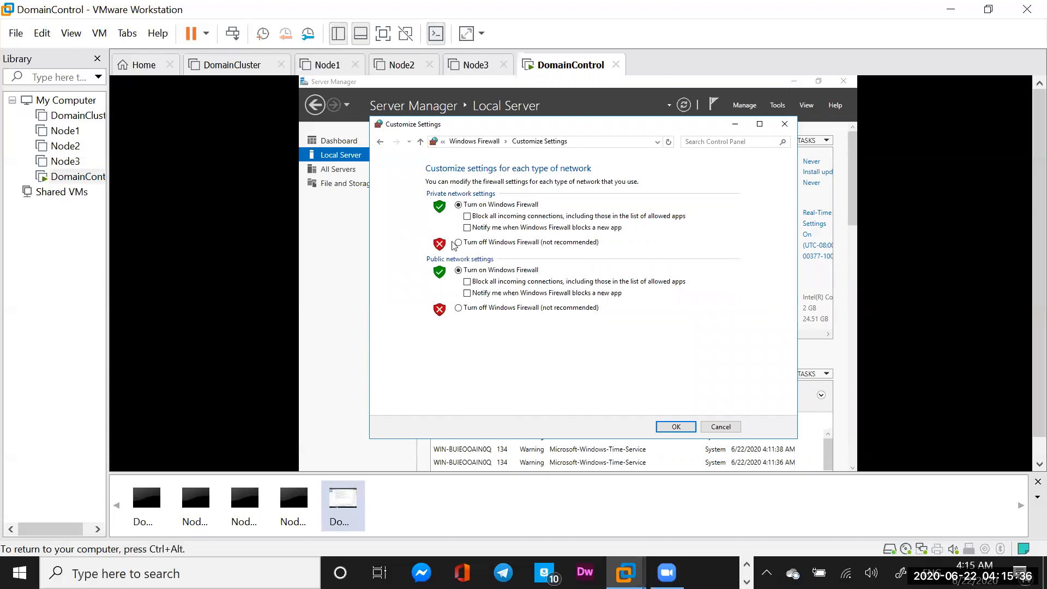
left_click(459, 243)
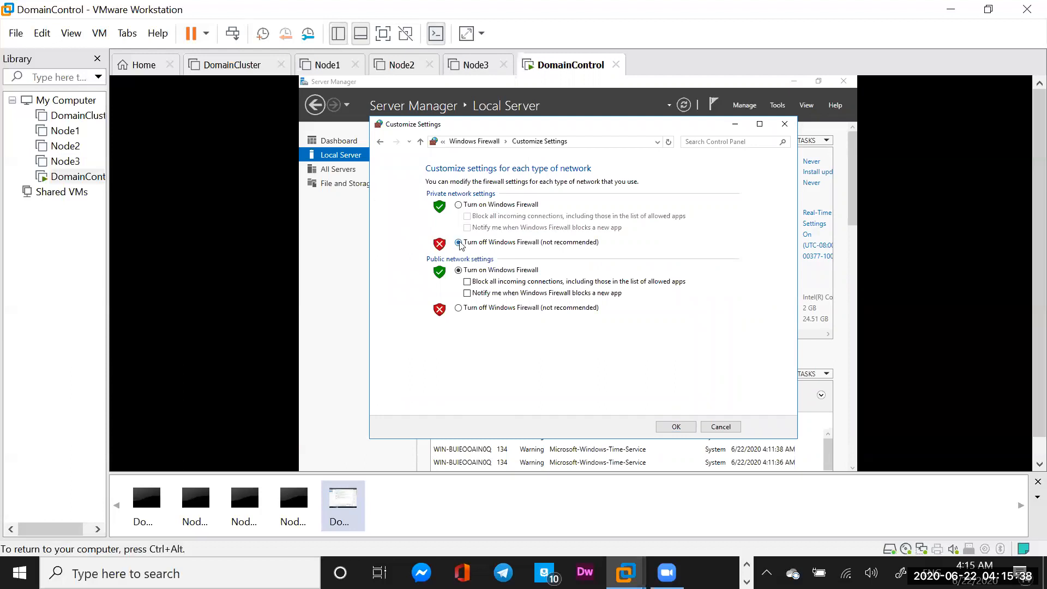
left_click(459, 308)
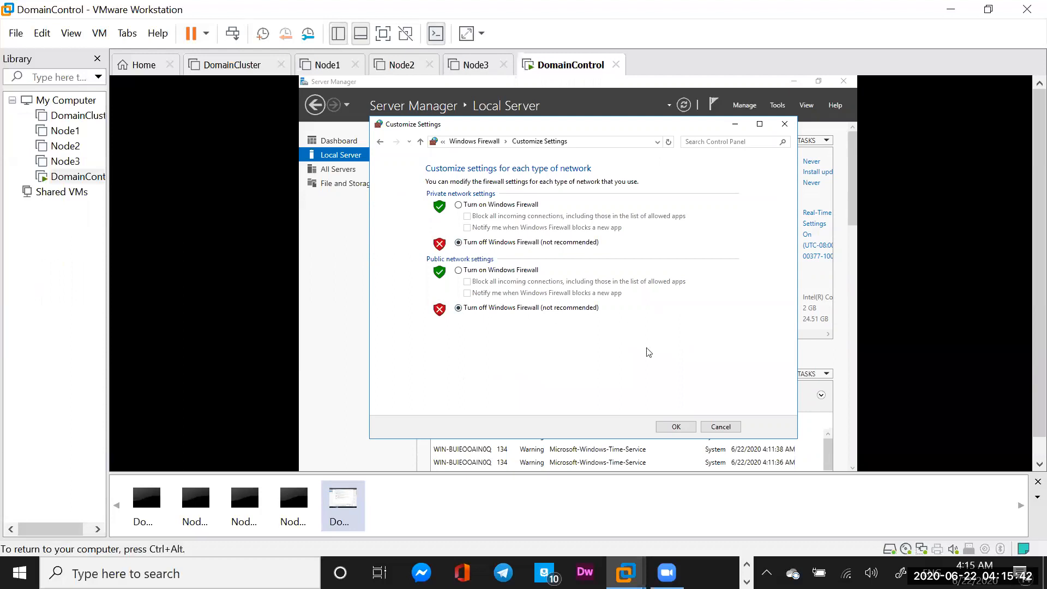
left_click(675, 427)
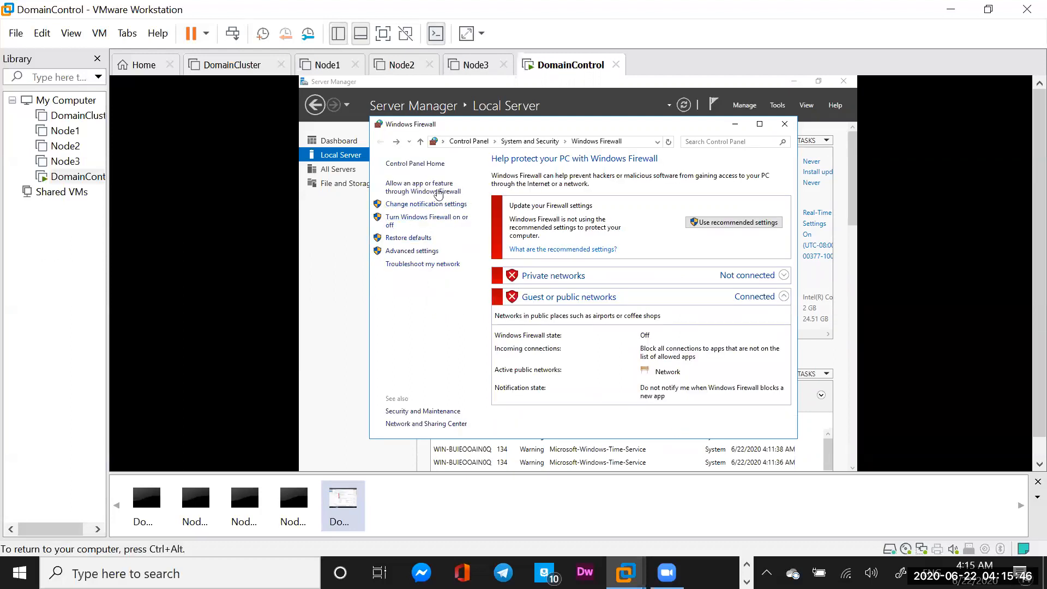
left_click(712, 142)
Search Control Panel for 'User Contr' and lower the User Account Control slider to Never notify
type("User")
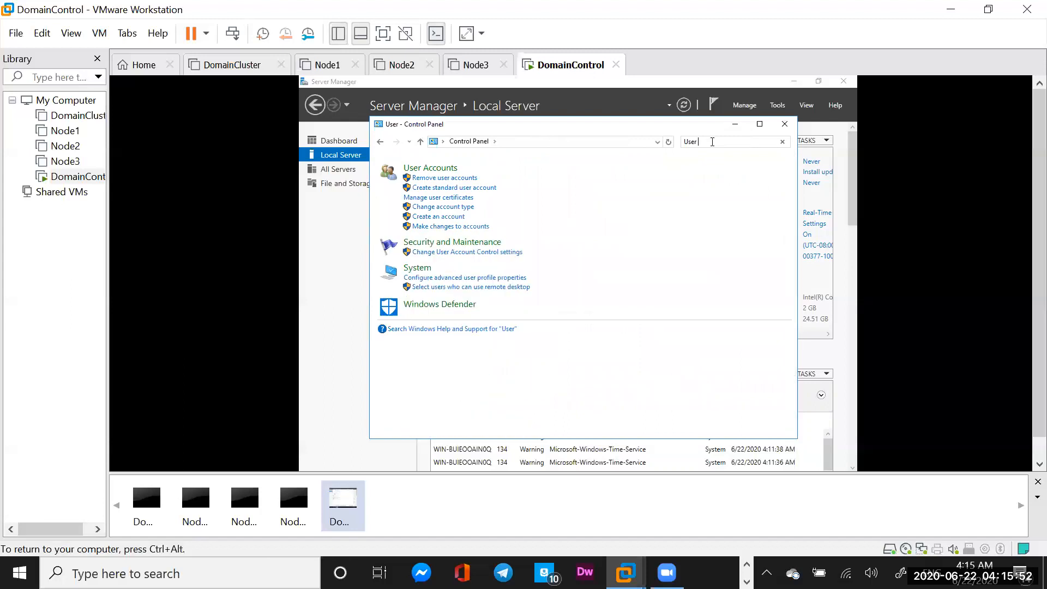
type(" Contr")
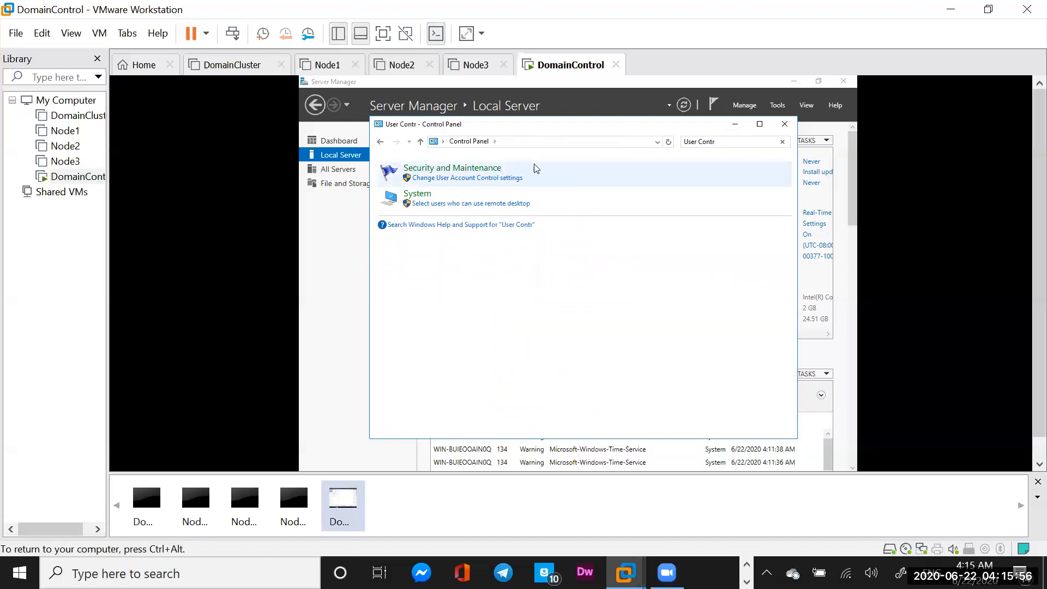
left_click(459, 178)
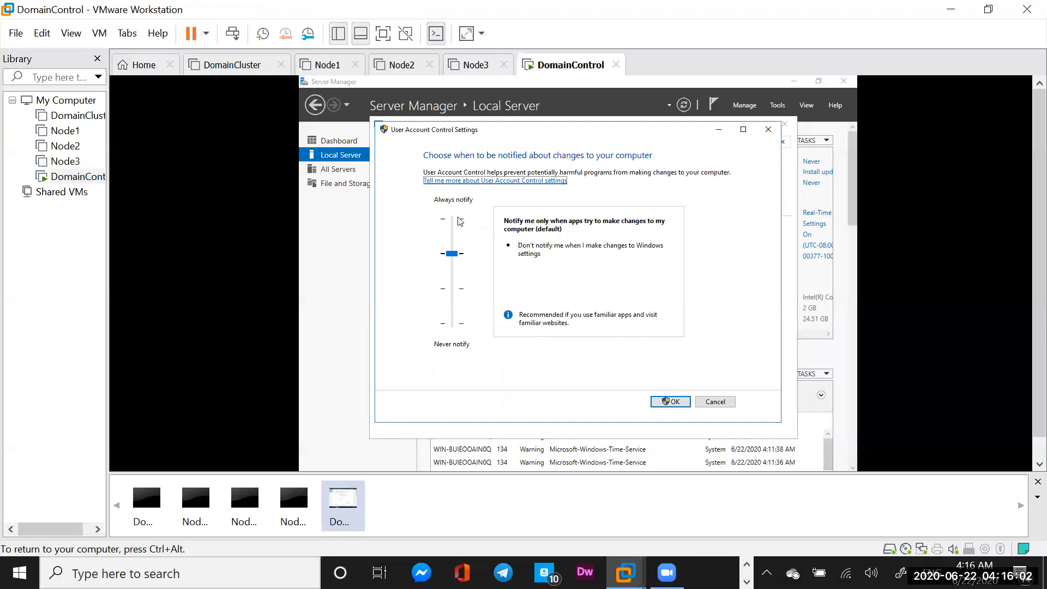
left_click(451, 254)
left_click_drag(452, 255, 450, 328)
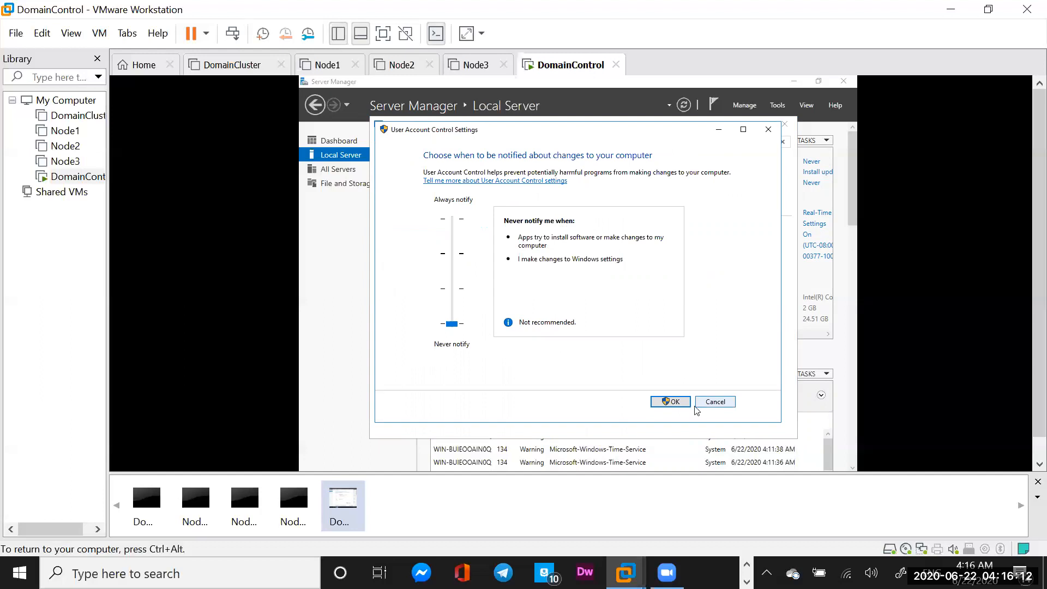
left_click(674, 401)
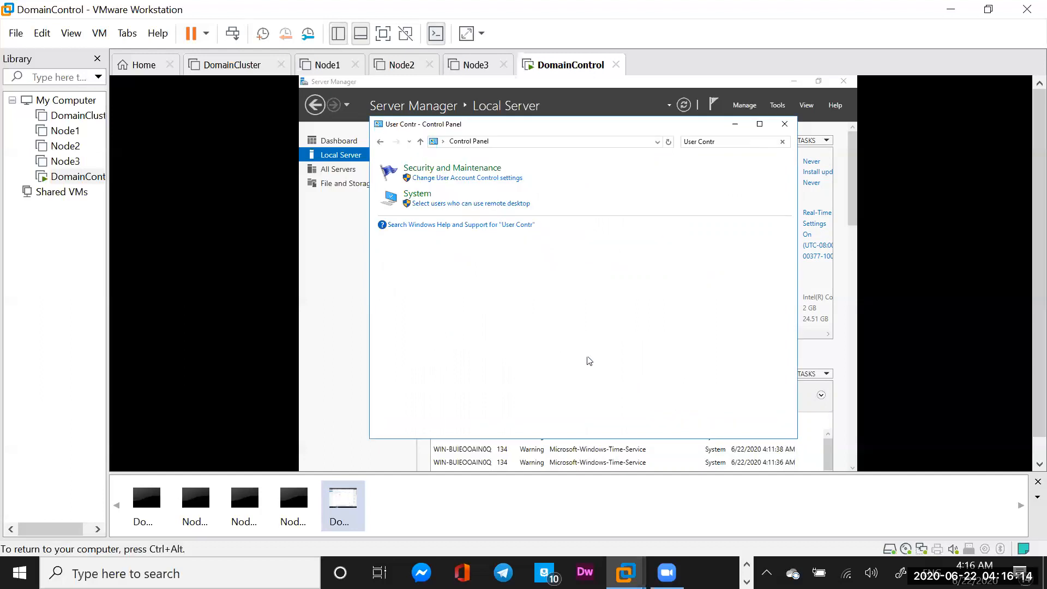
left_click(726, 142)
Search Control Panel for 'Netwo', view network connections, and open Ethernet0 Properties
type("Netwo")
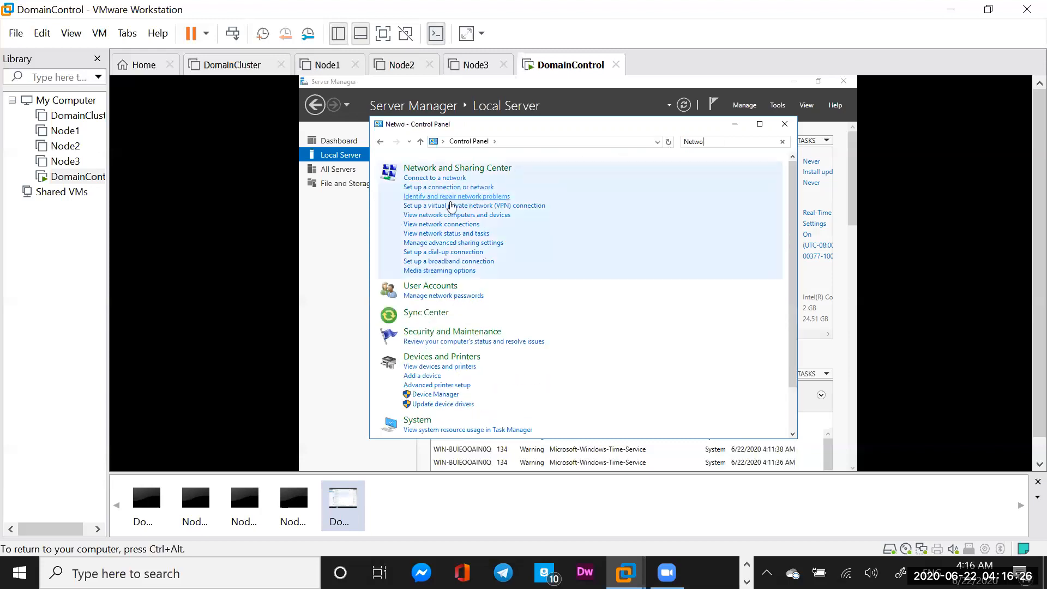
left_click(443, 225)
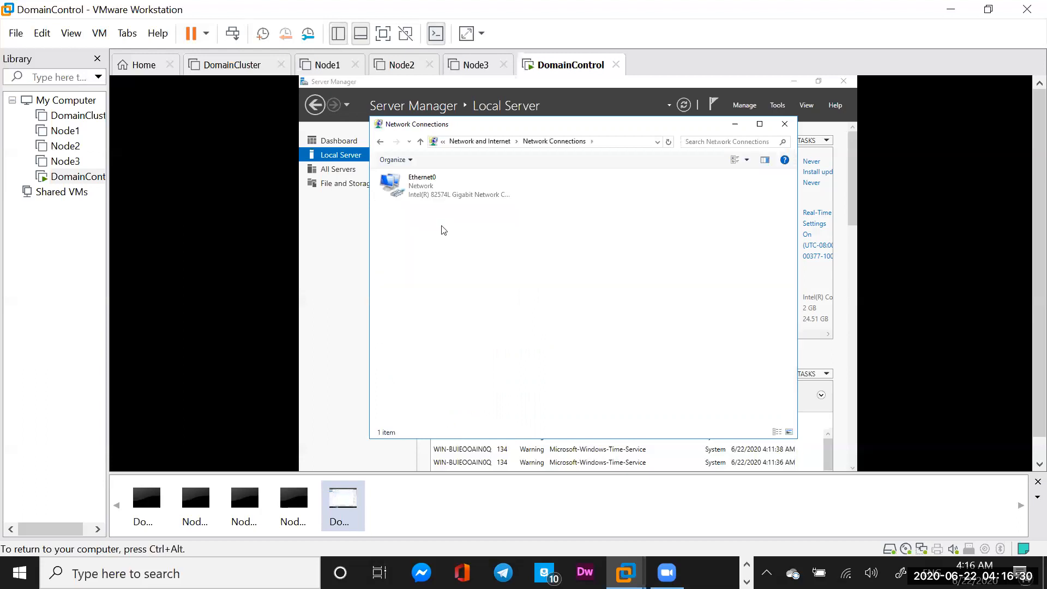
left_click(420, 187)
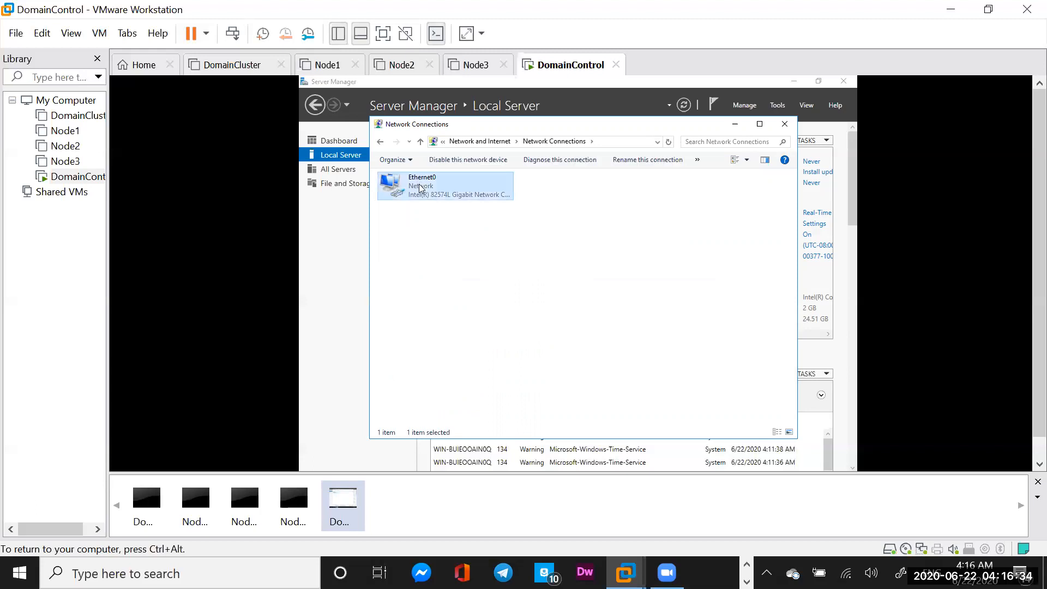
right_click(420, 187)
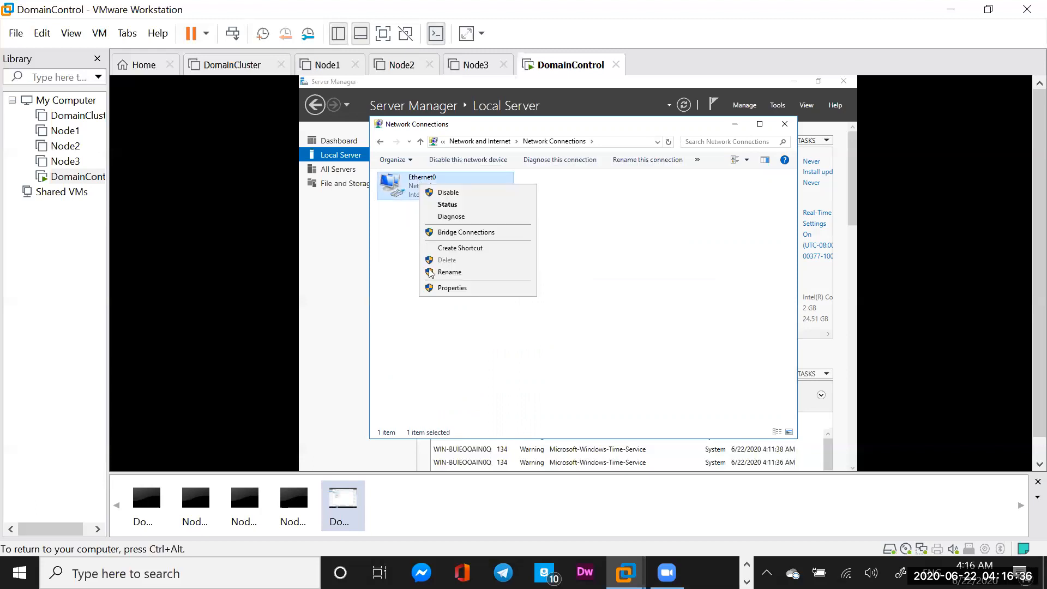
left_click(451, 288)
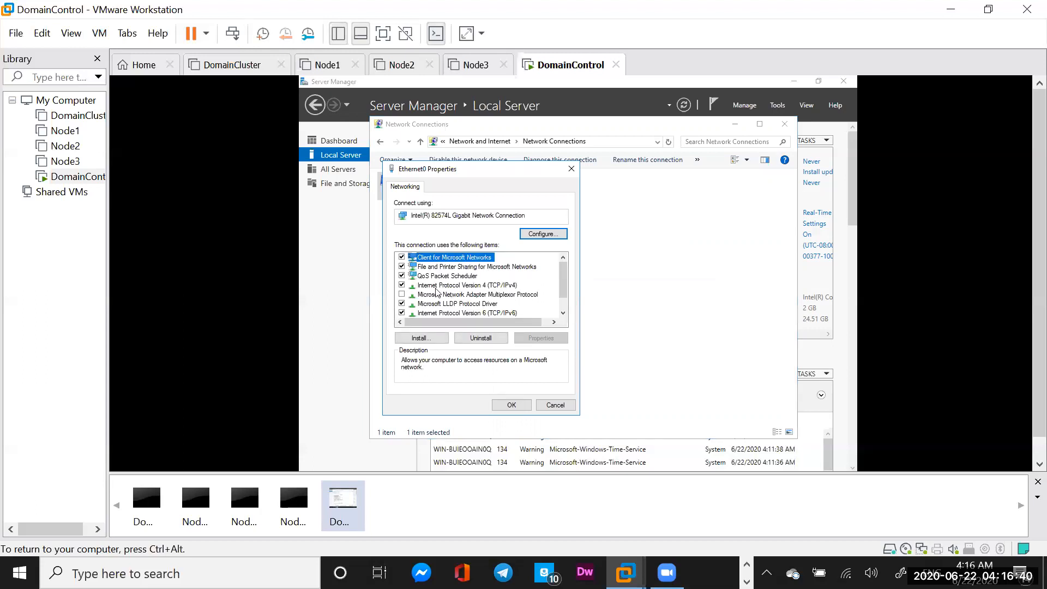
Set Ethernet0 IPv4 to static 192.168.1.100, mask 255.255.255.0, gateway 192.168.1.1
left_click(481, 285)
left_click(541, 339)
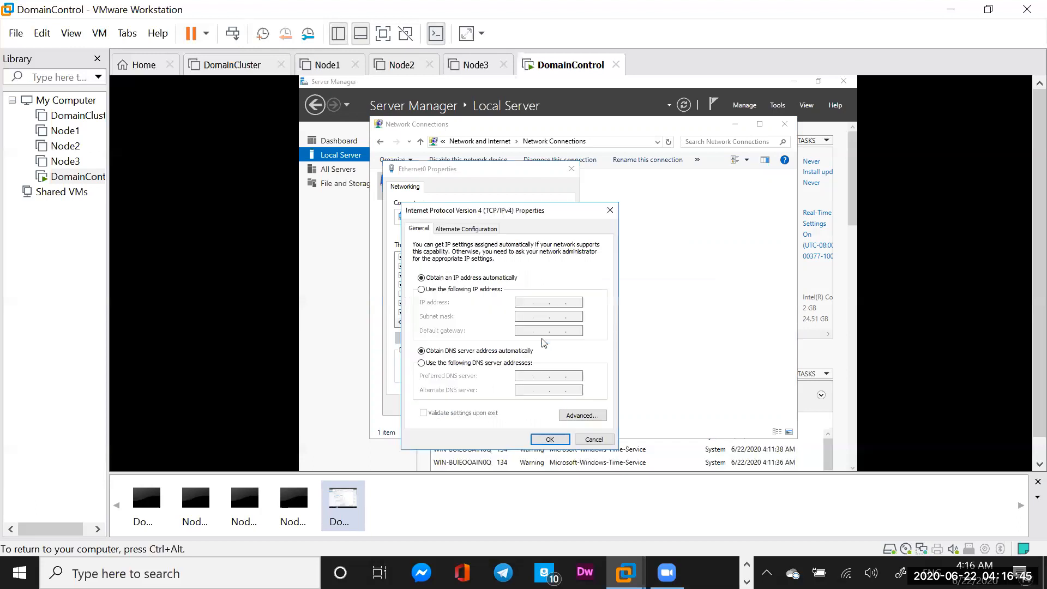
left_click(422, 290)
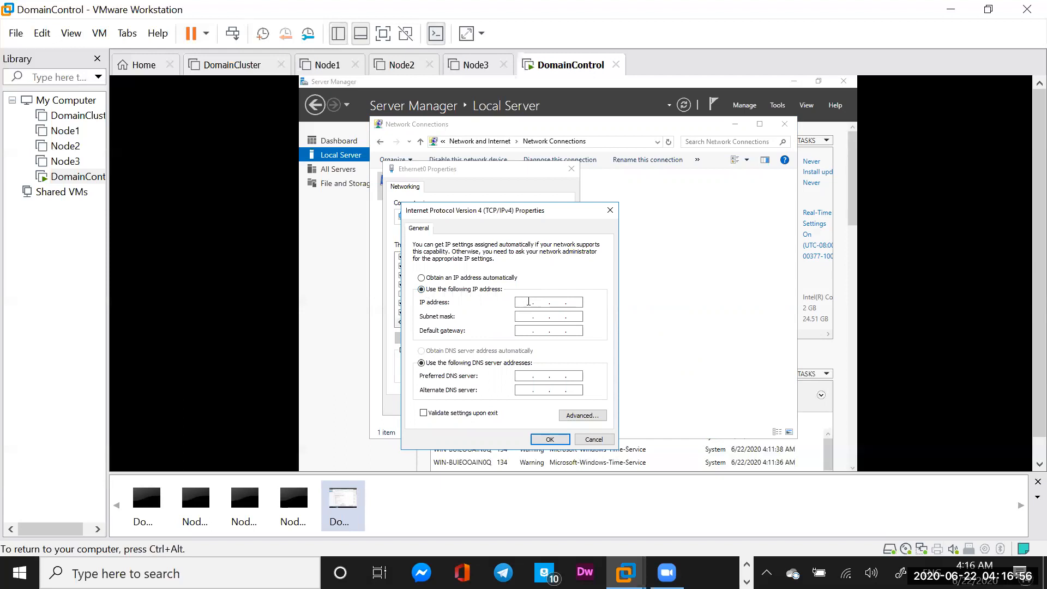
type("92 . 168 . 1 . 100")
left_click(530, 316)
type("92 . 168 . 1")
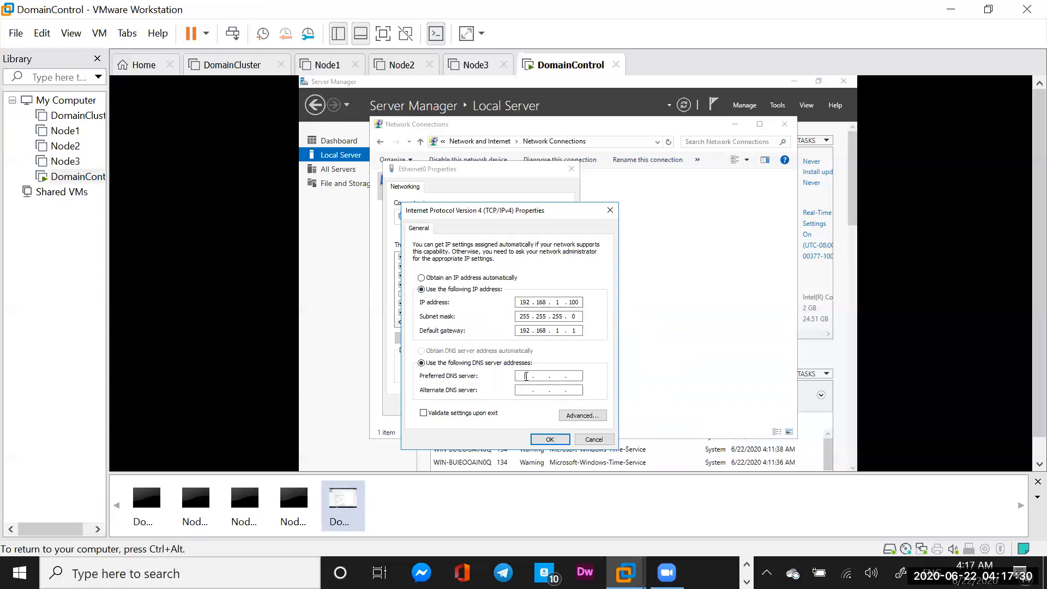
type("10")
left_click(550, 439)
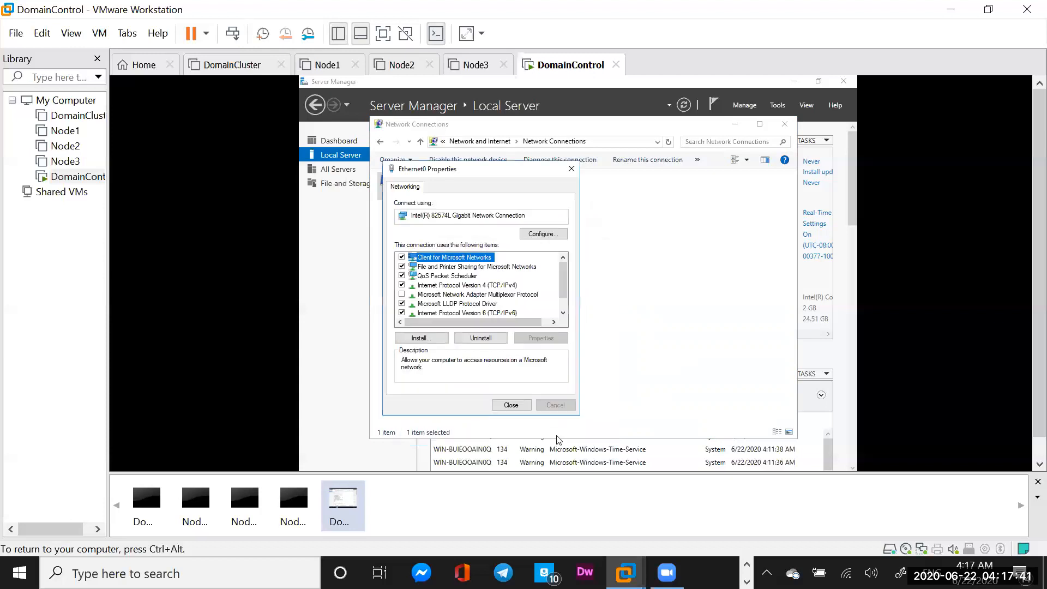
left_click(512, 406)
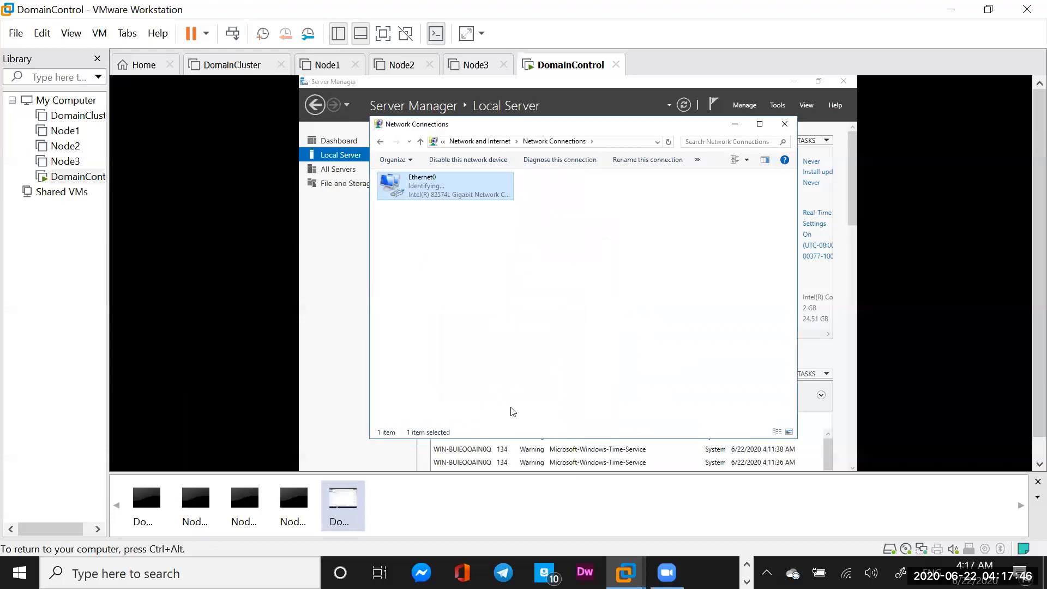
Close Network Connections, refresh Server Manager to show 192.168.1.100, and free-stretch the guest display
left_click(786, 127)
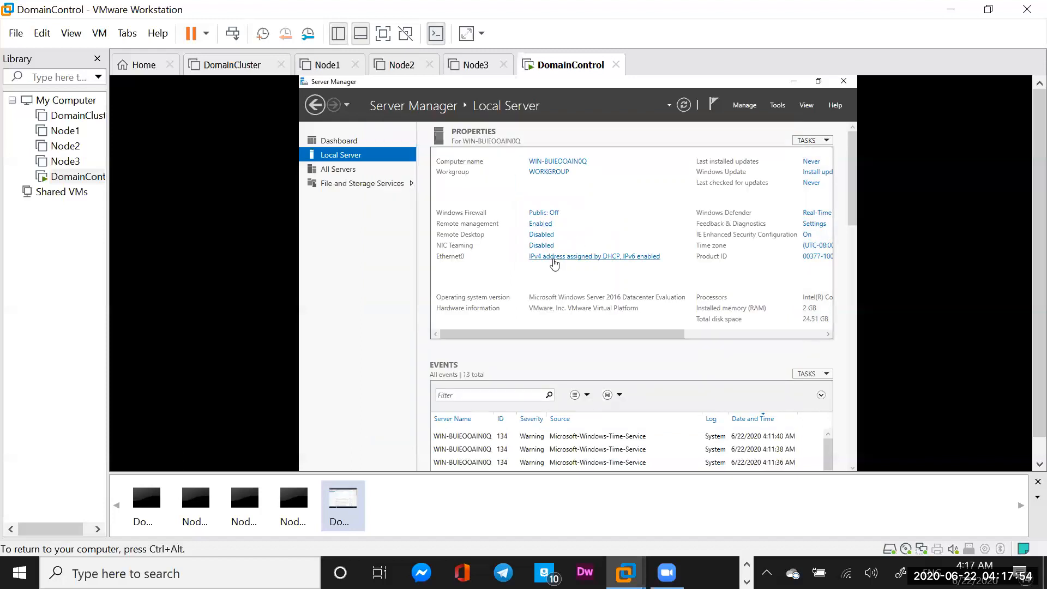
left_click(684, 106)
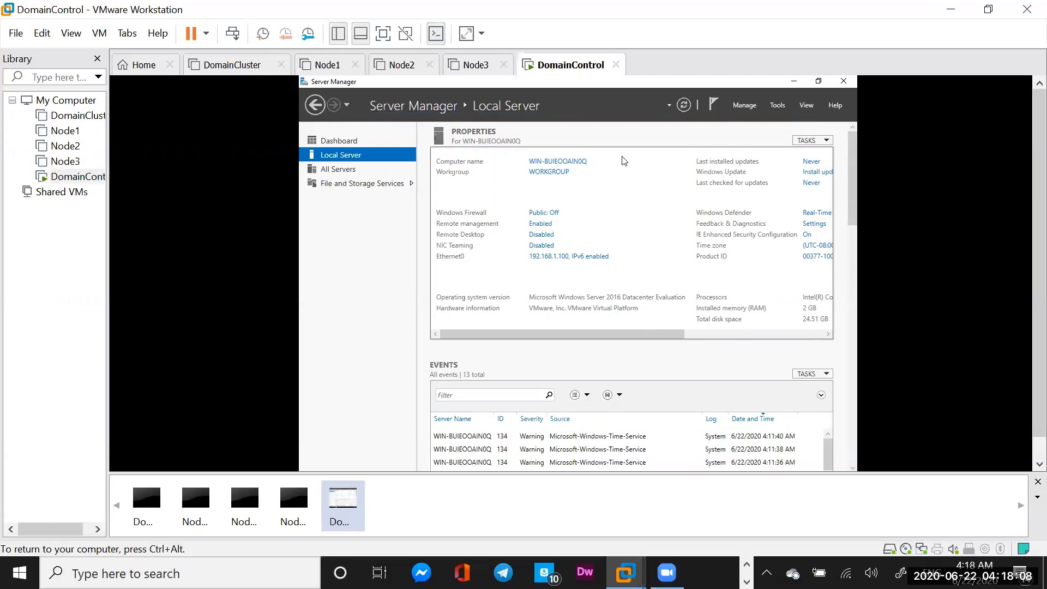
left_click(466, 34)
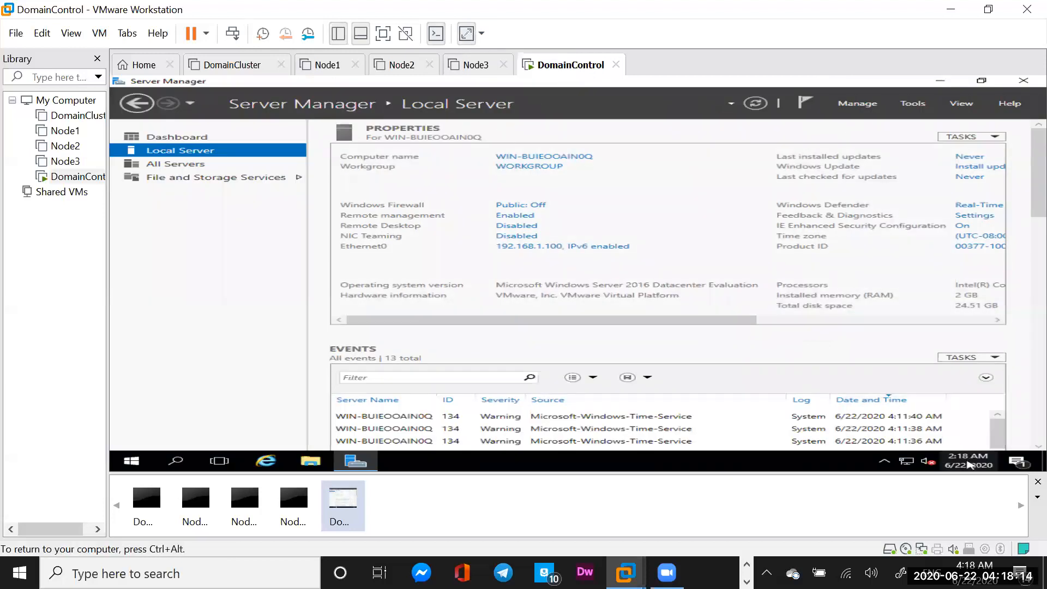
mouse_move(969, 464)
Change the guest time zone to (UTC-06:00) Central Time (US & Canada) in Date & time settings
left_click(969, 465)
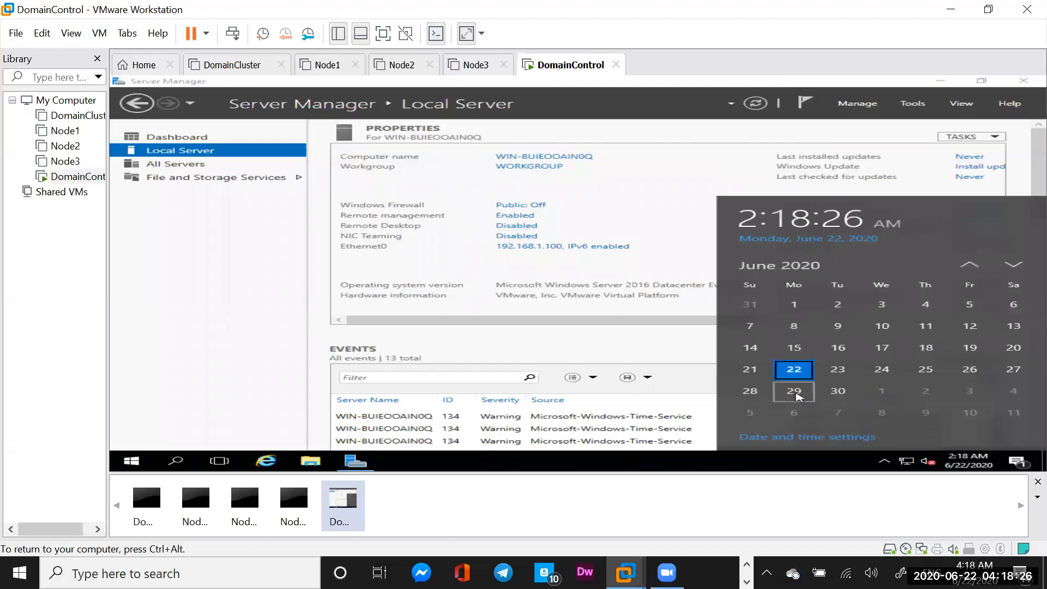
left_click(783, 439)
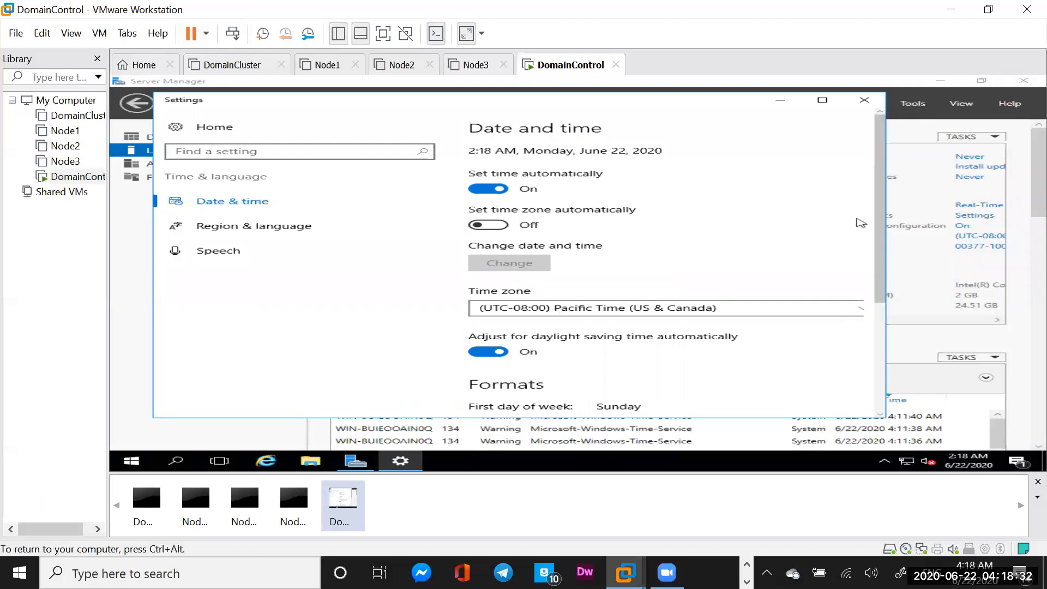
left_click(812, 310)
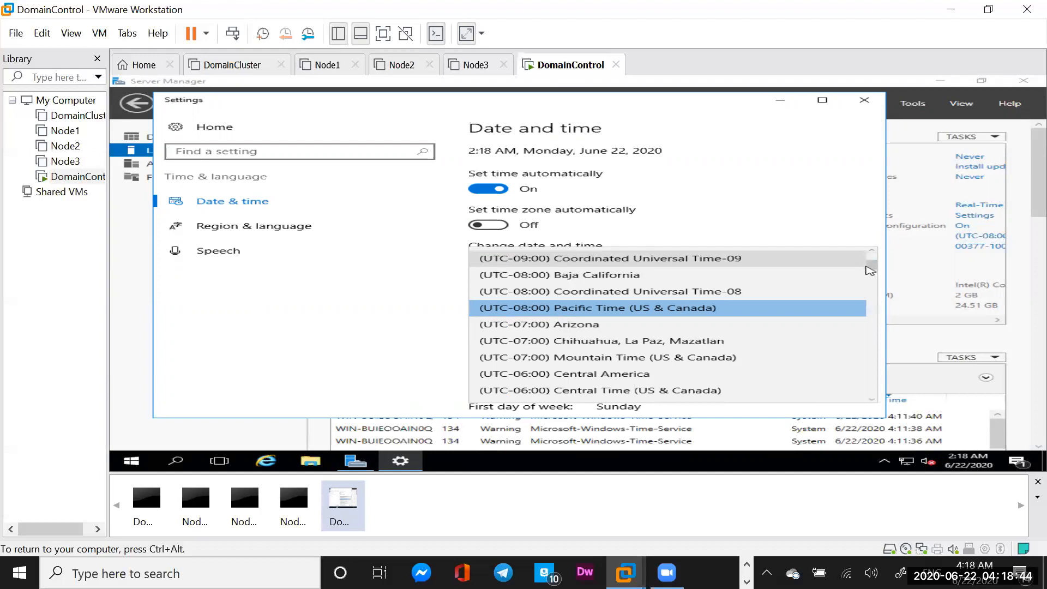
left_click(664, 390)
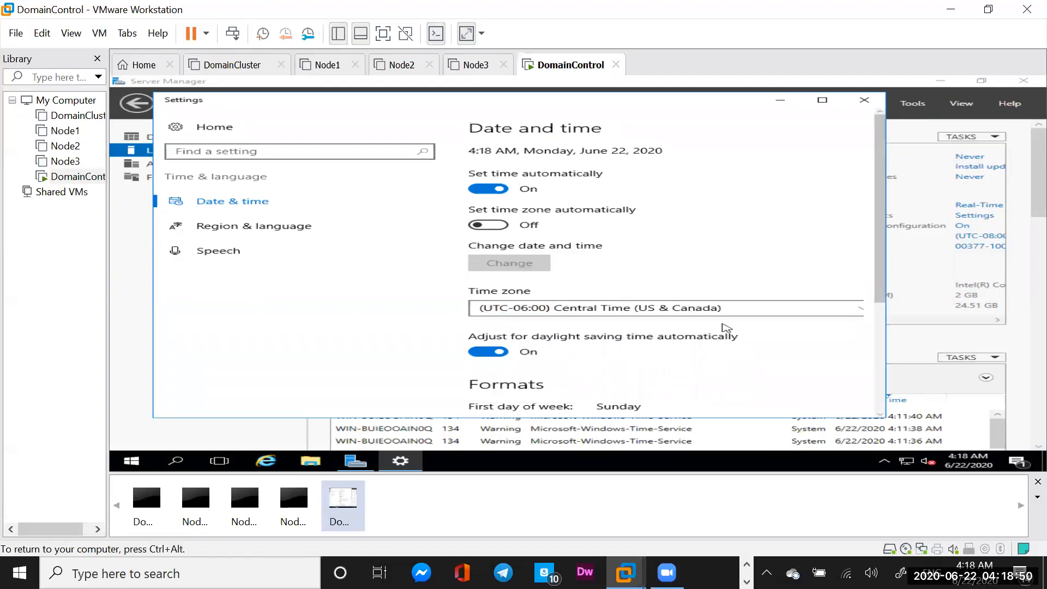
left_click(869, 101)
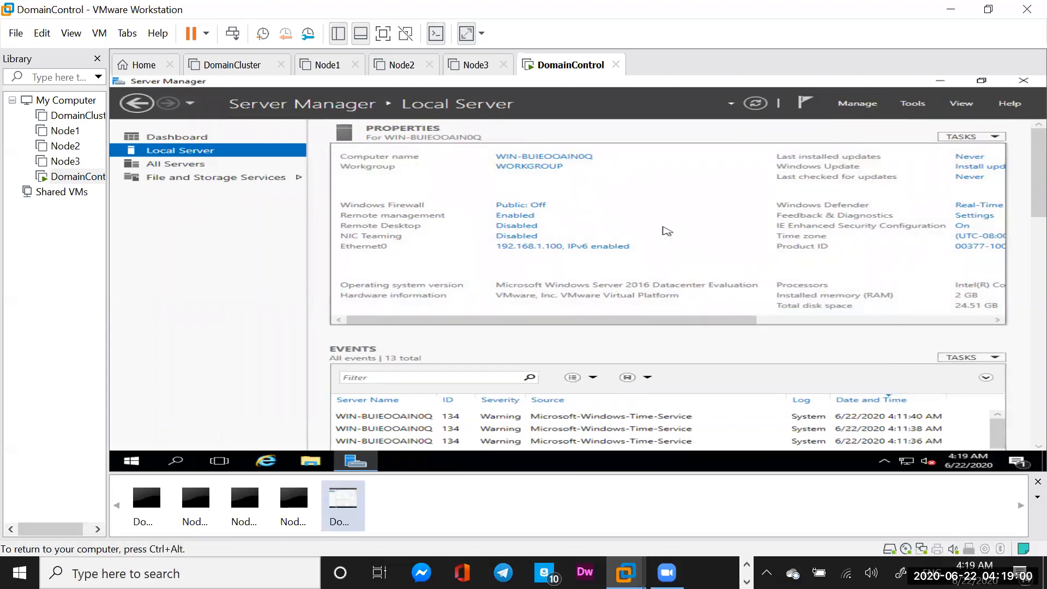
Change the server's computer name to DomainControl, acknowledge the restart notice and close System Properties
left_click(538, 159)
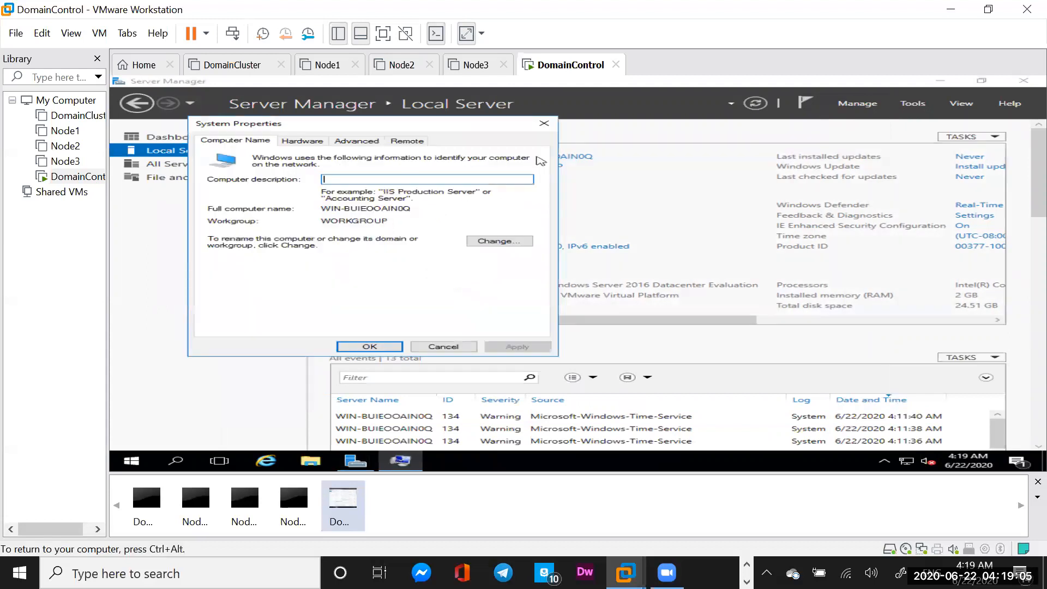
left_click(495, 245)
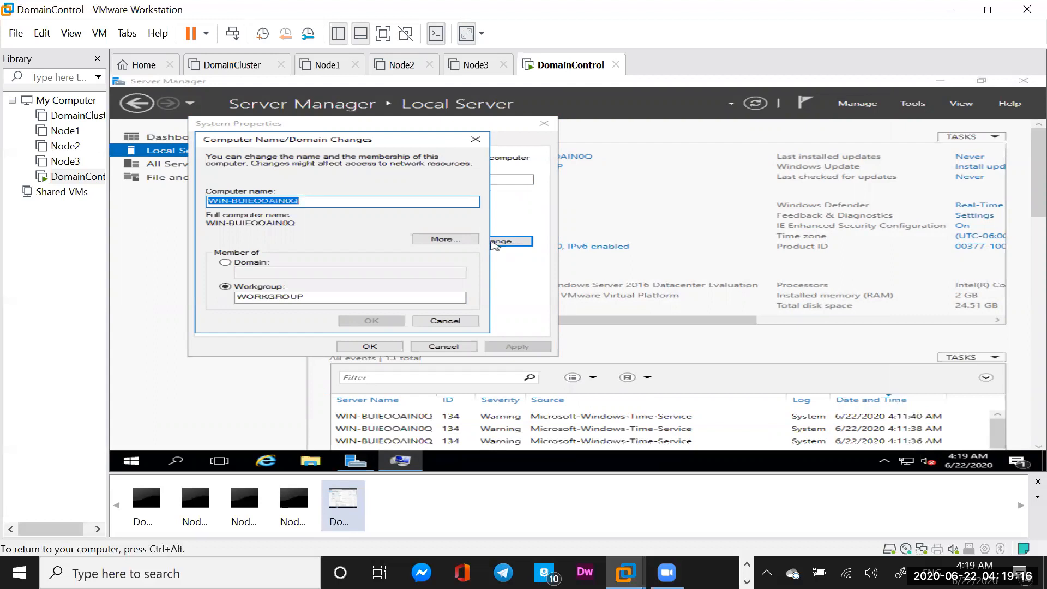
type("D")
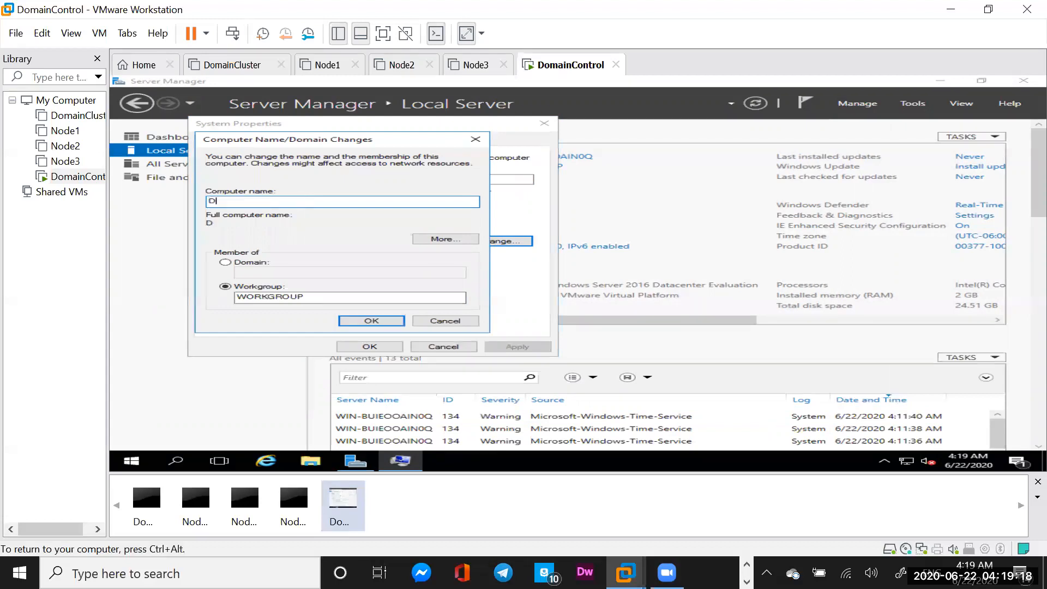
type("omainControl")
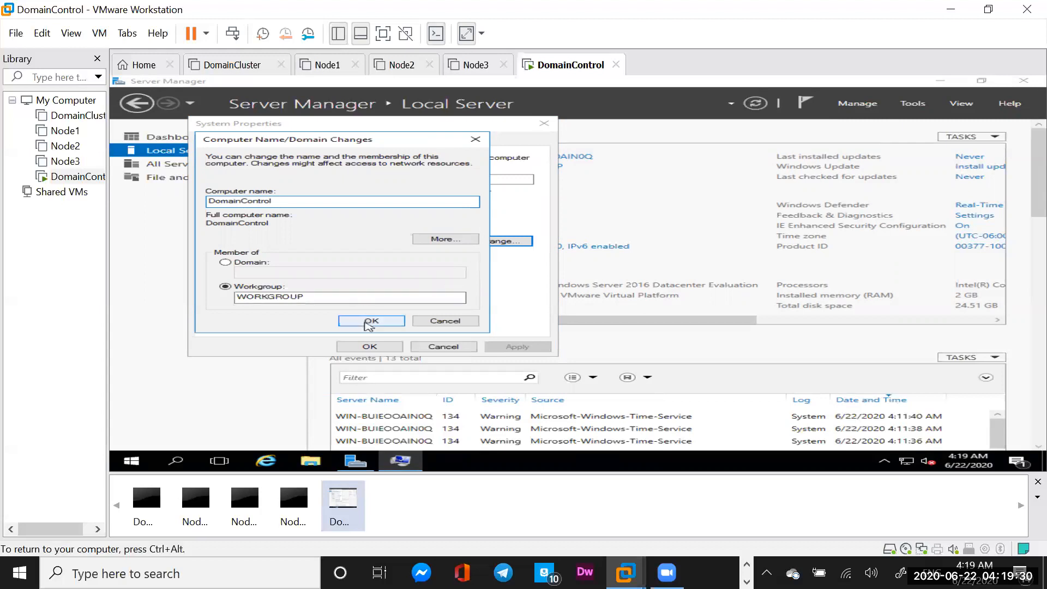
left_click(365, 321)
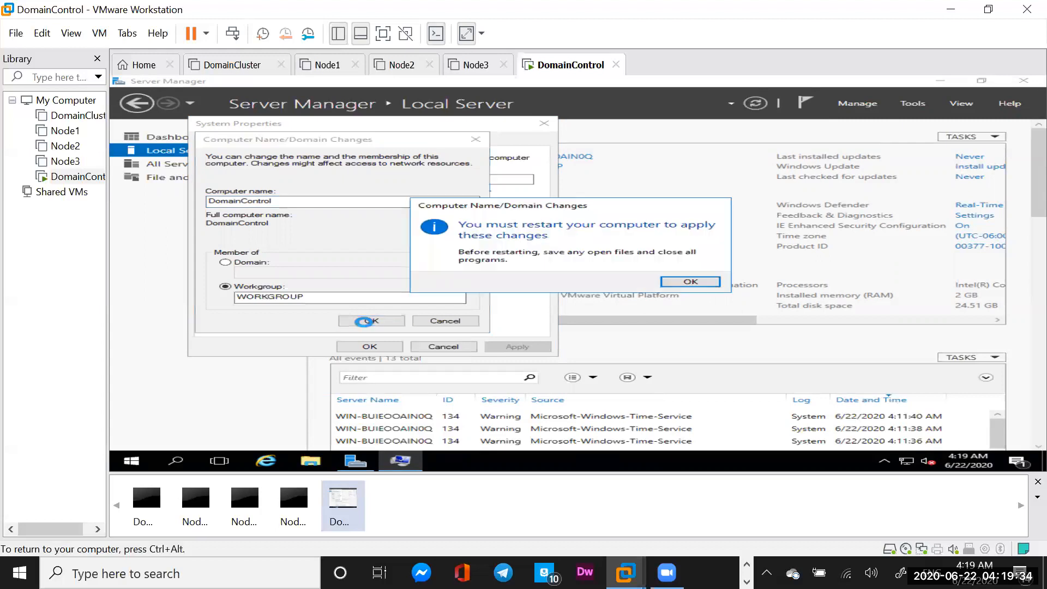
left_click(691, 283)
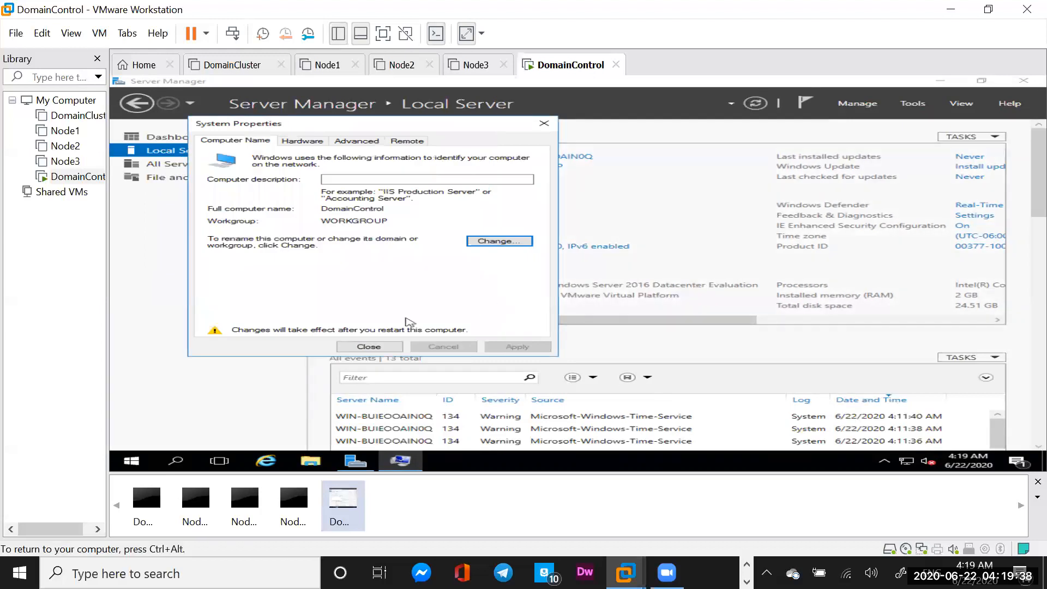
left_click(369, 347)
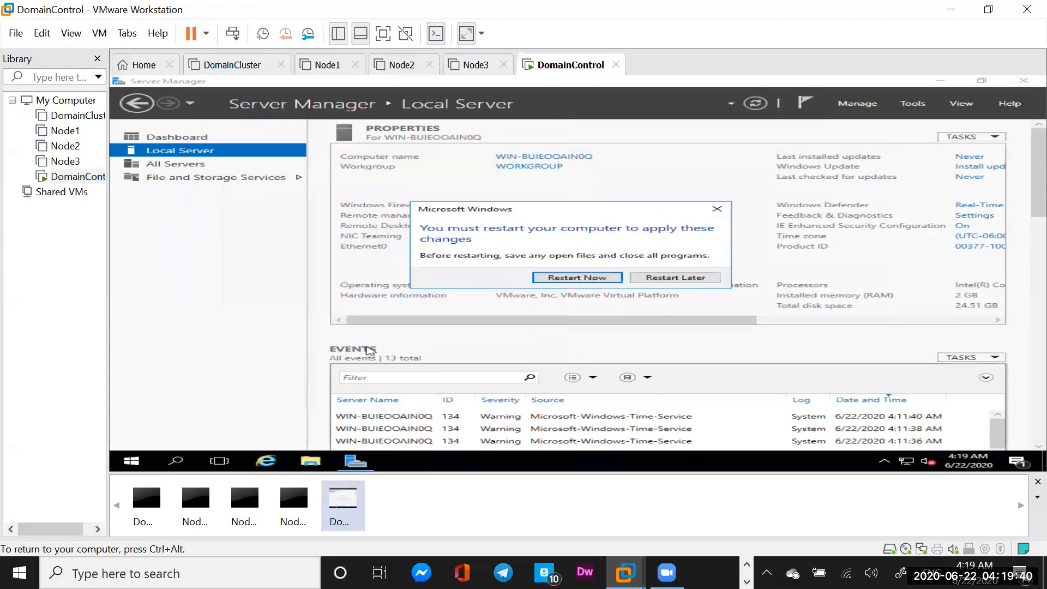
Restart the server now, then send Ctrl+Alt+Del at the lock screen to reach sign-in
left_click(584, 278)
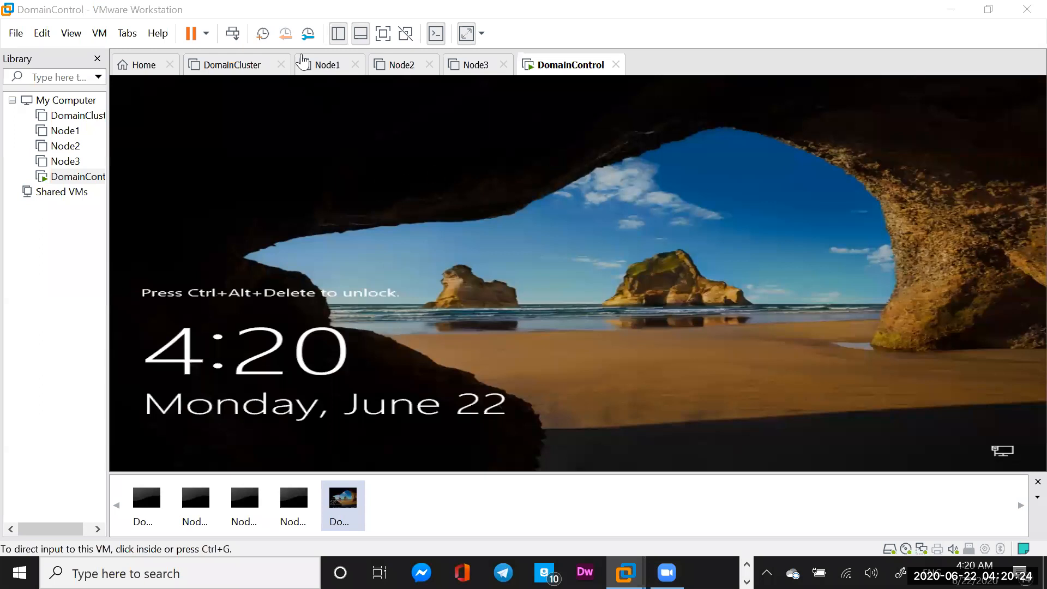
left_click(234, 34)
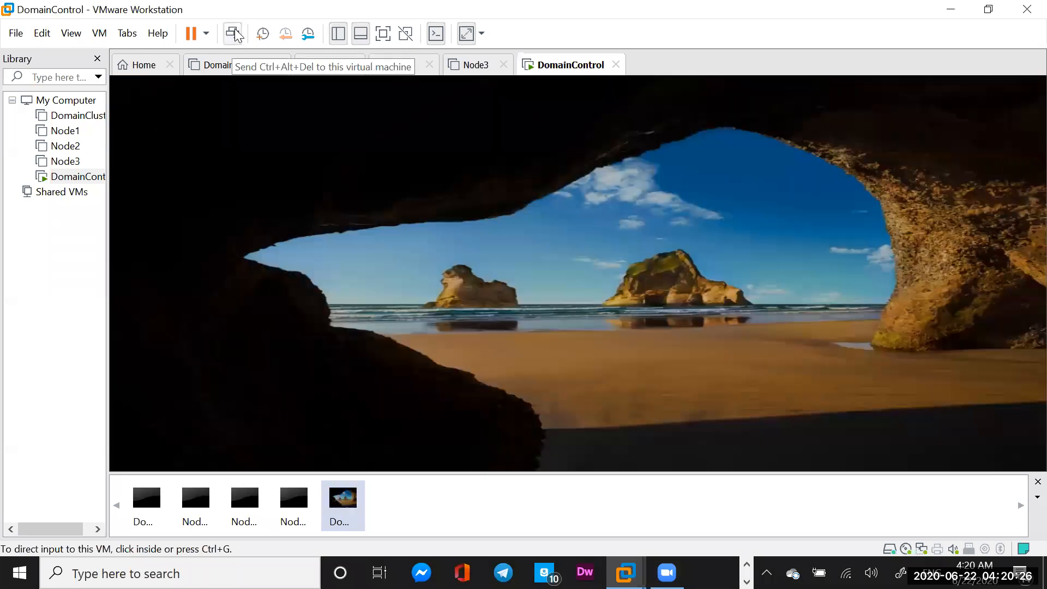
Enter the Administrator password to sign in to DomainControl
left_click(476, 320)
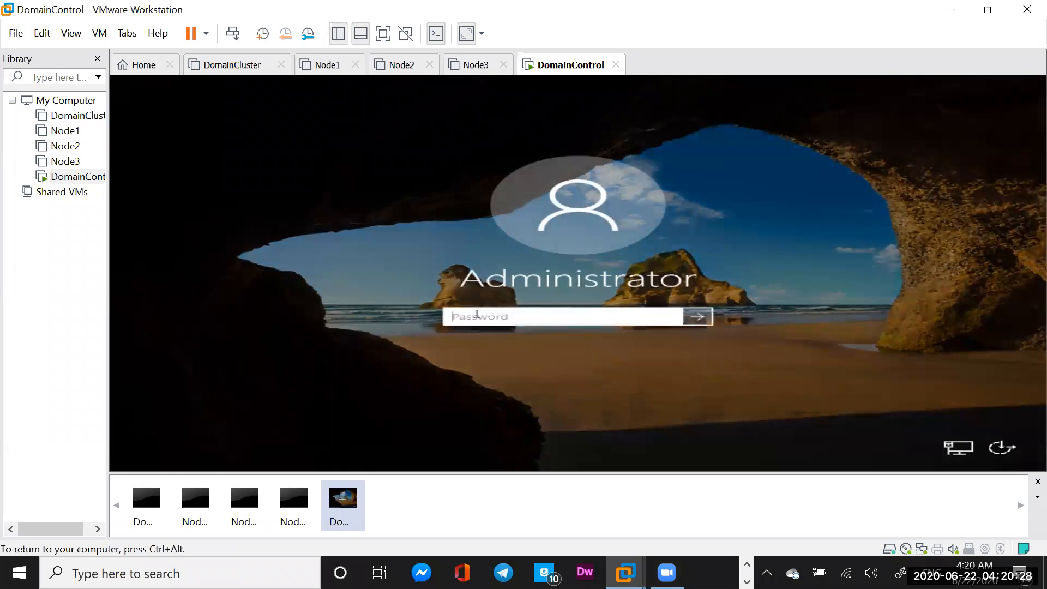
type("••••••••••")
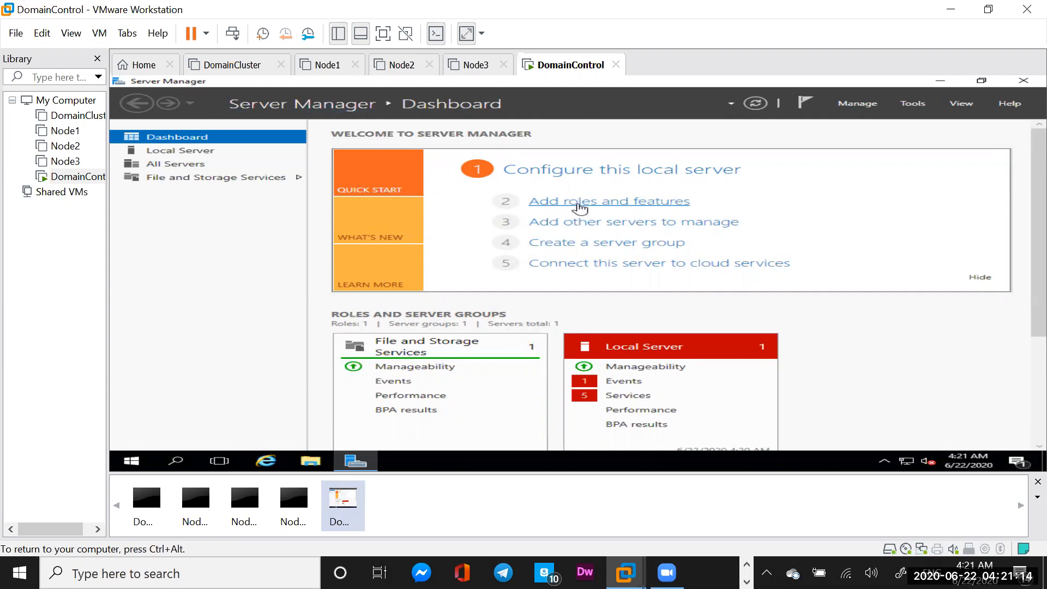
Launch Add Roles and Features, keeping role-based installation with DomainControl as the destination server
left_click(579, 206)
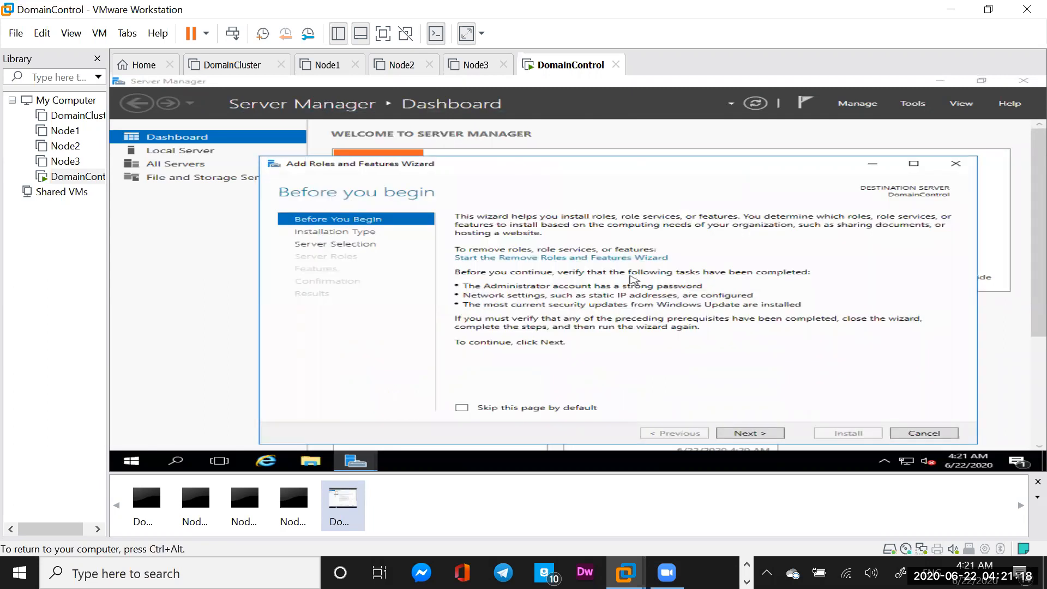
left_click(748, 433)
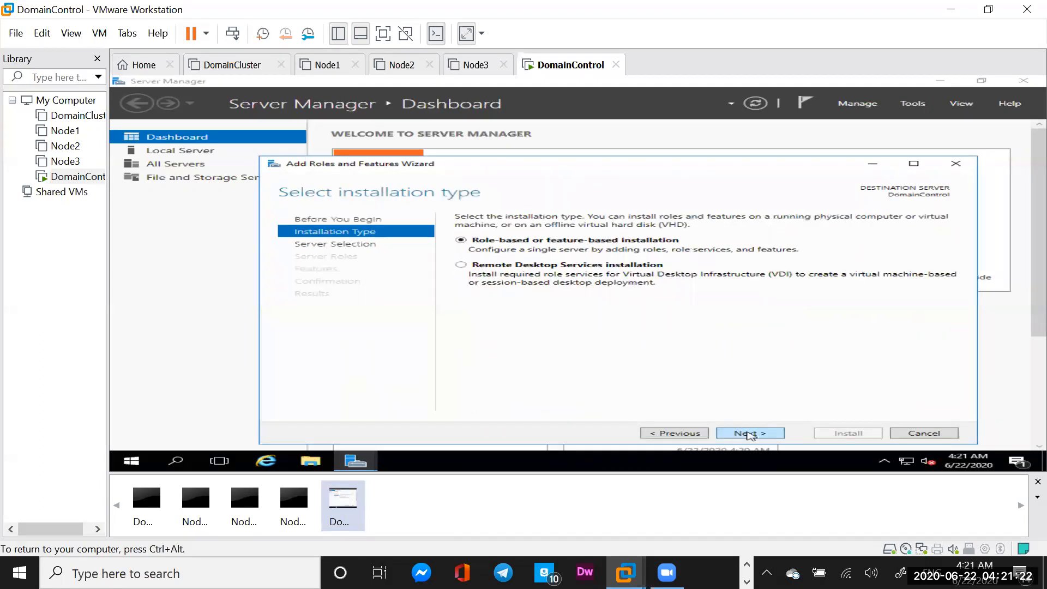
left_click(750, 434)
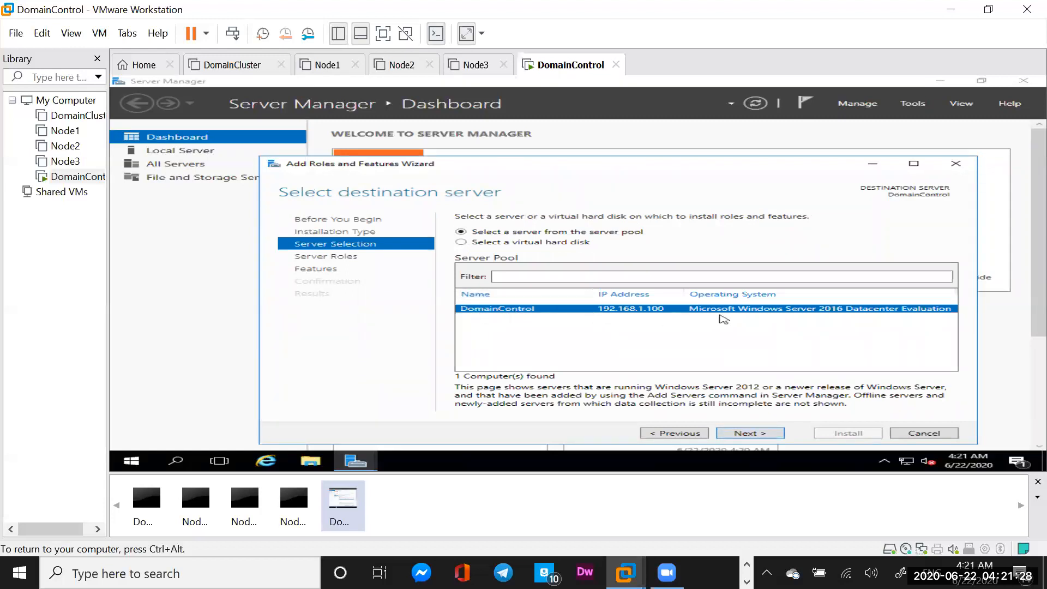
left_click(750, 435)
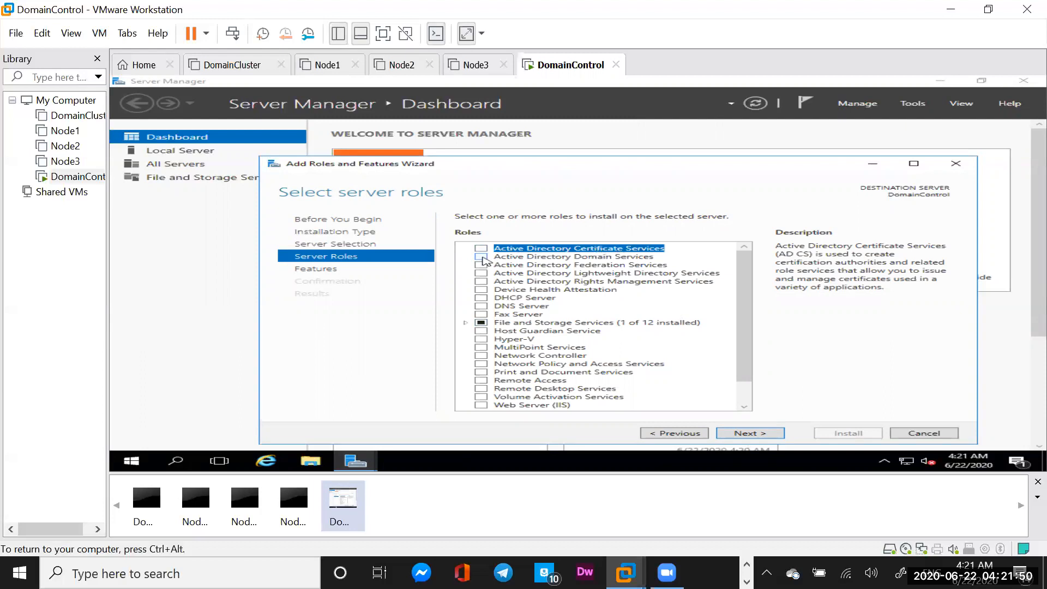
Select Active Directory Domain Services with its management features, keeping the default features, to reach Confirmation
left_click(482, 258)
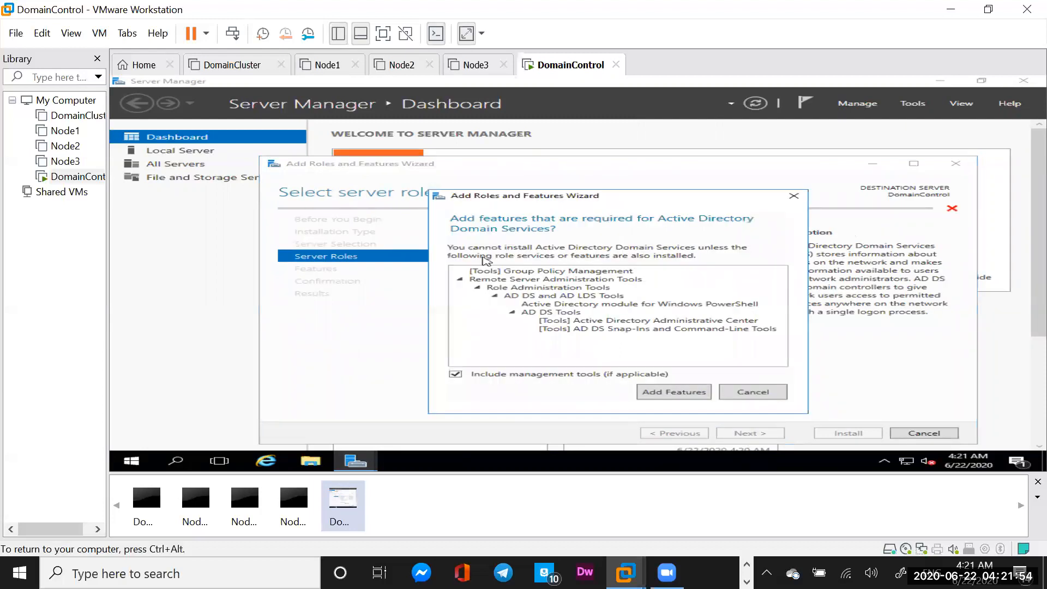
left_click(676, 393)
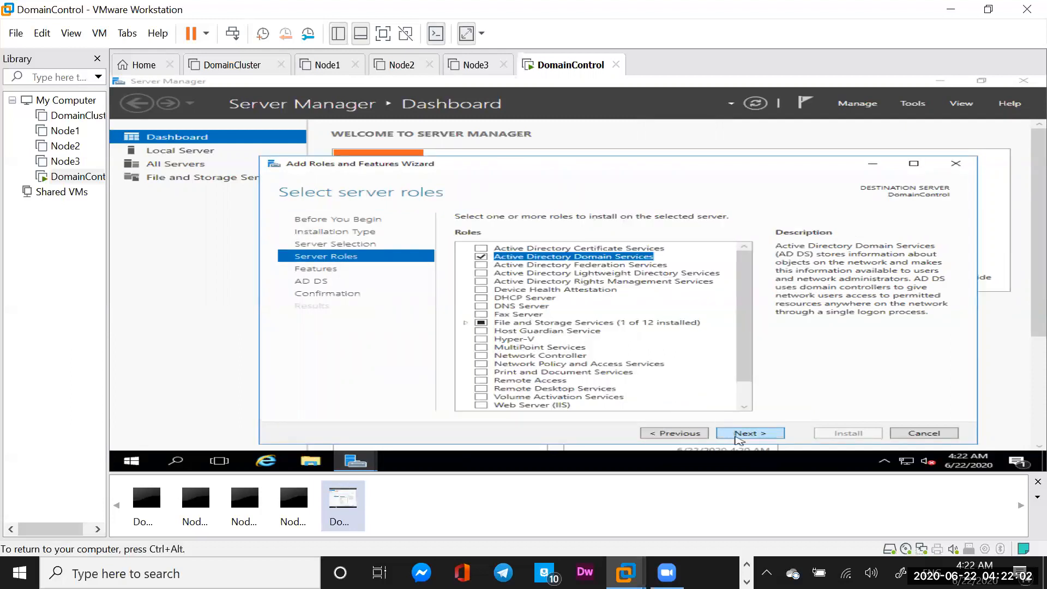
left_click(739, 437)
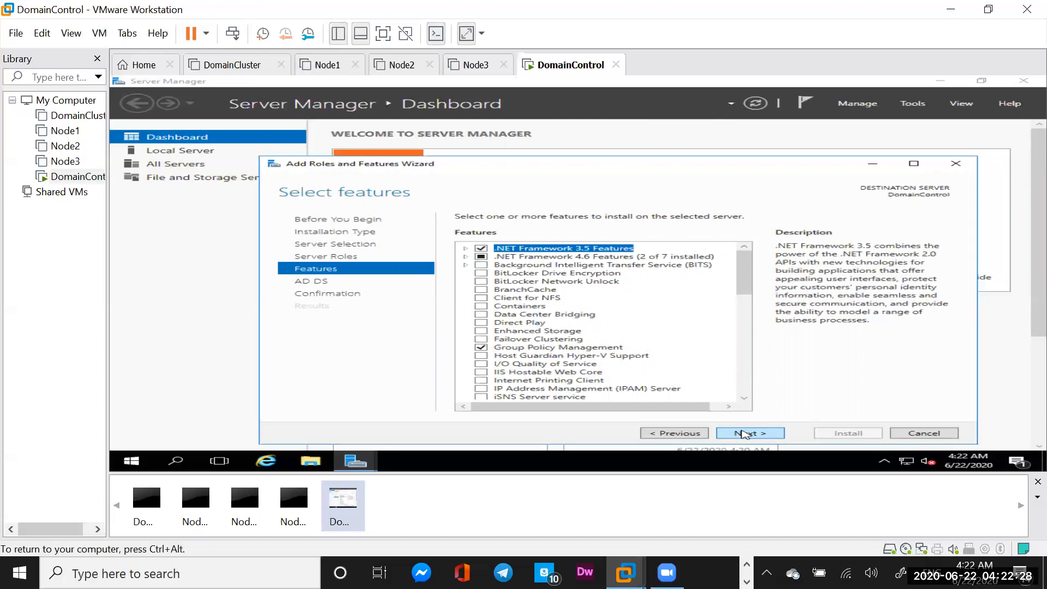
left_click(745, 434)
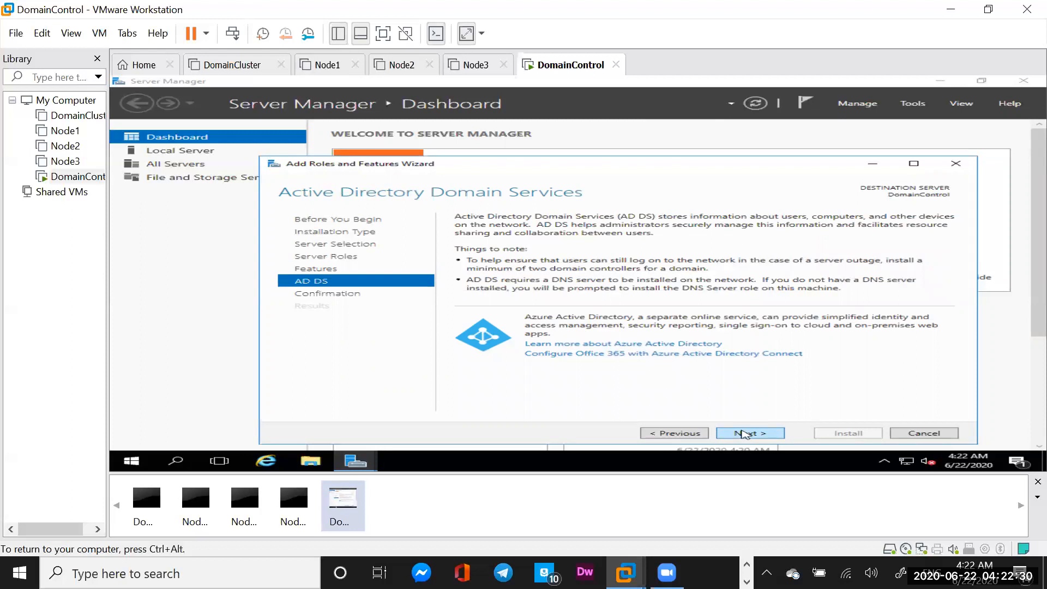
left_click(745, 434)
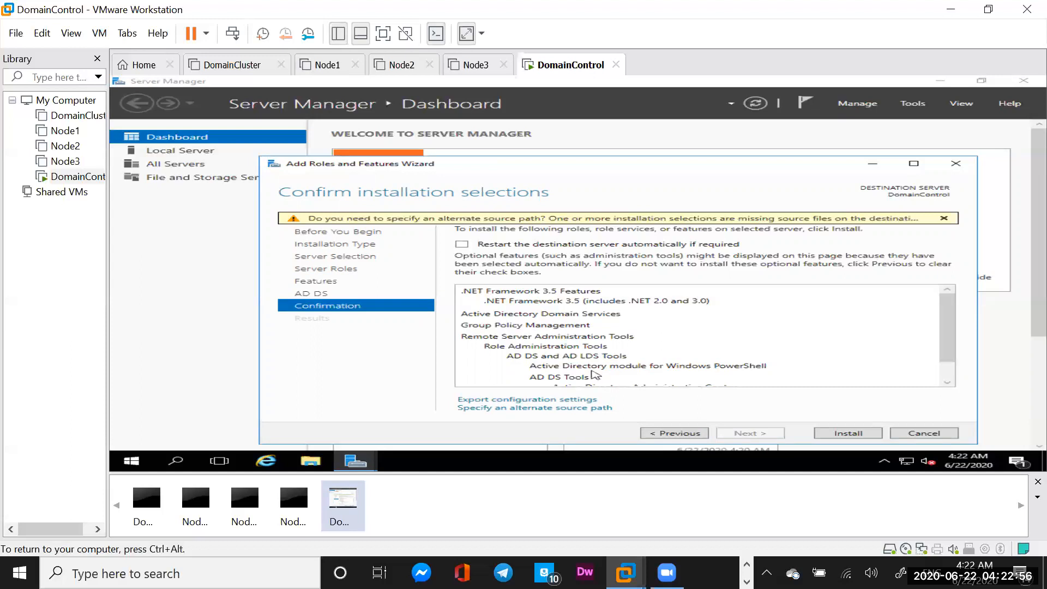
Open the alternate source path option and browse to the Windows Server DVD drive in File Explorer
left_click(522, 409)
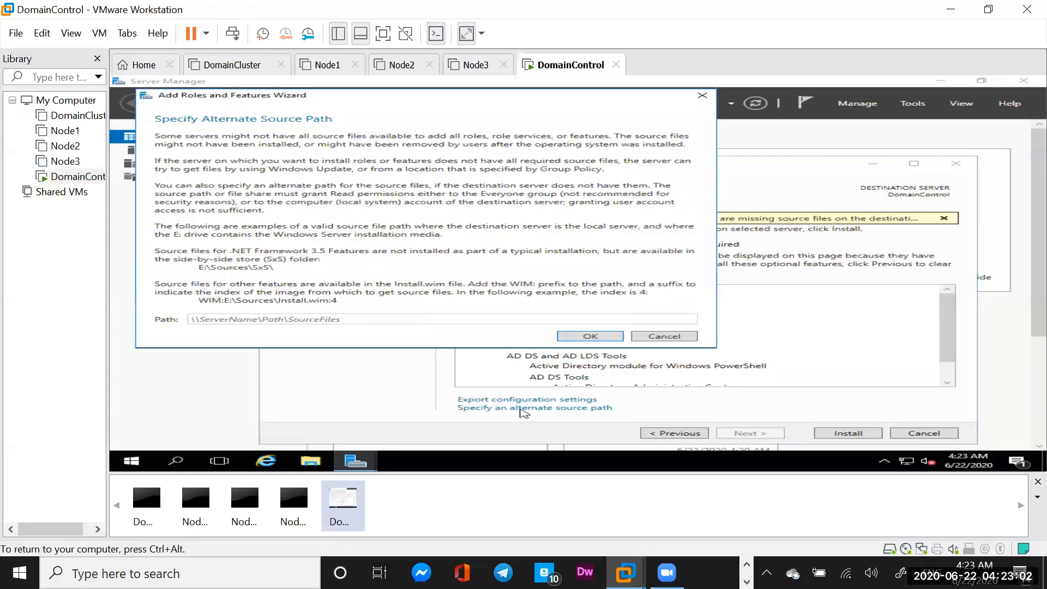
left_click(310, 462)
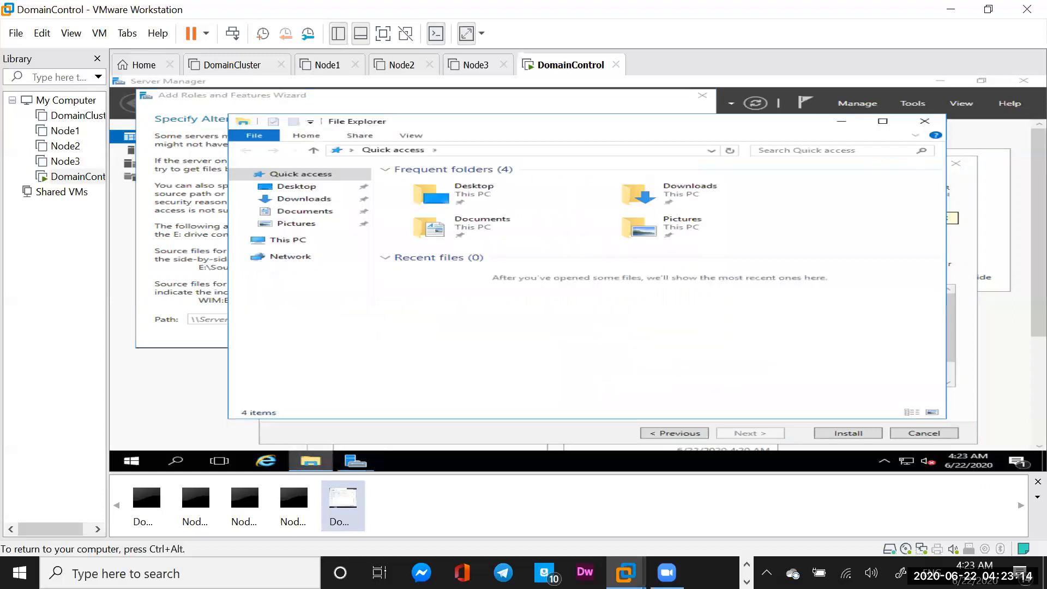
left_click(289, 240)
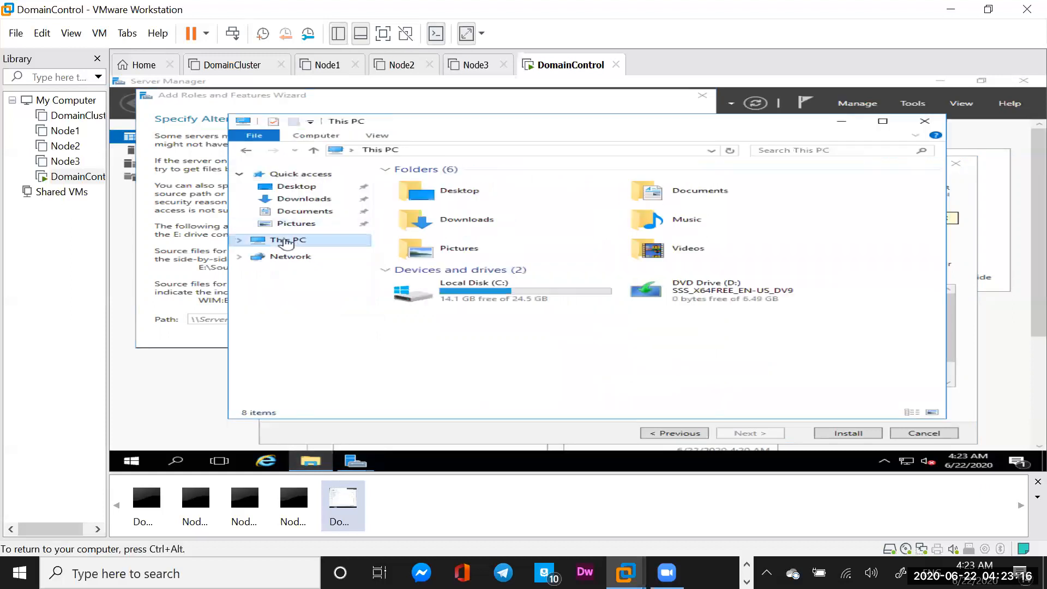
double_click(716, 298)
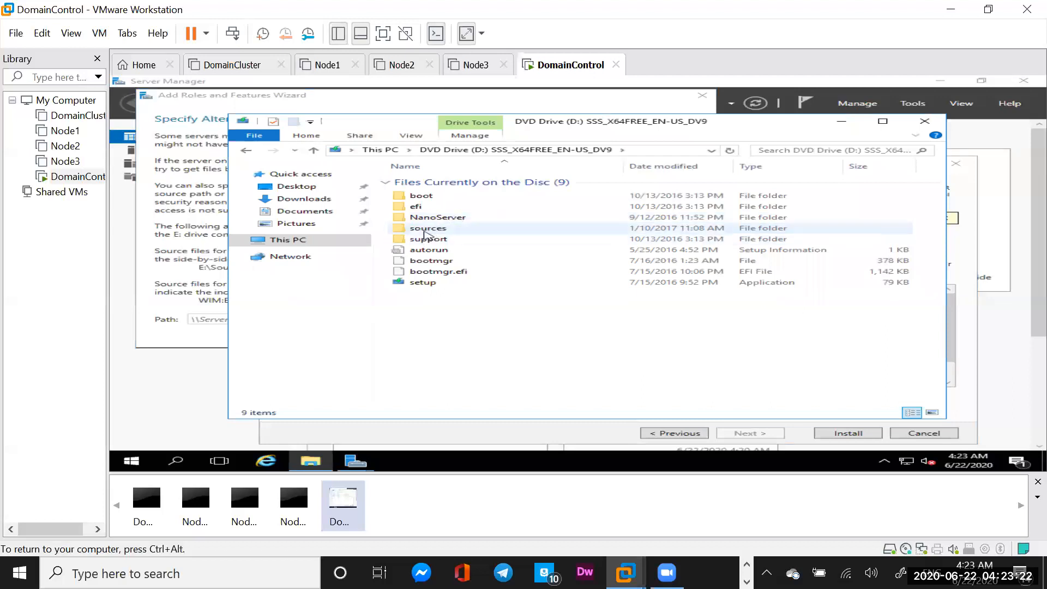
Locate the DVD's sources\sxs folder, reveal its full path, then close Explorer and focus Path
double_click(427, 228)
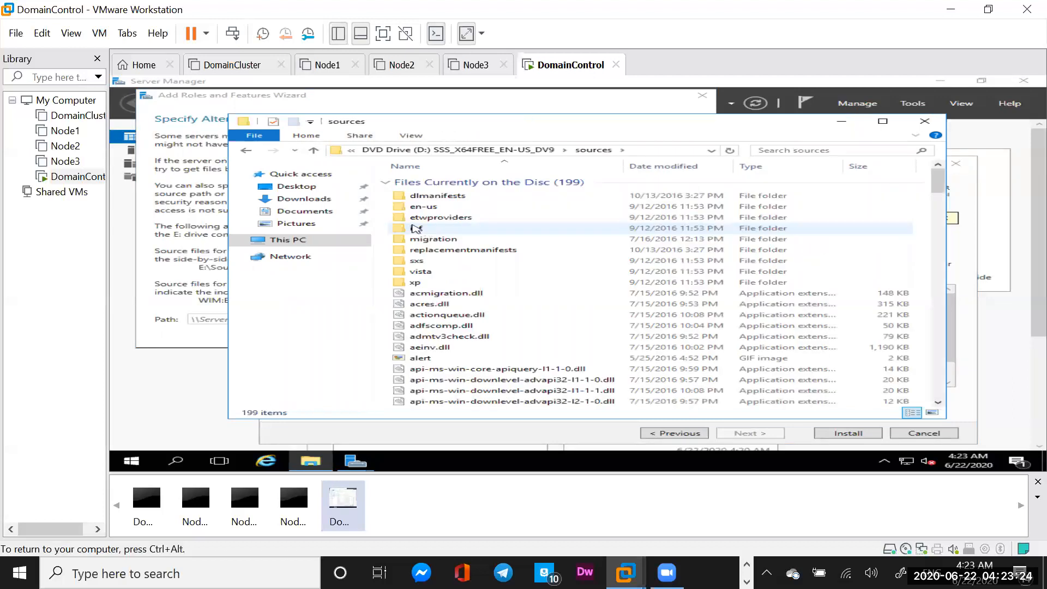
double_click(420, 261)
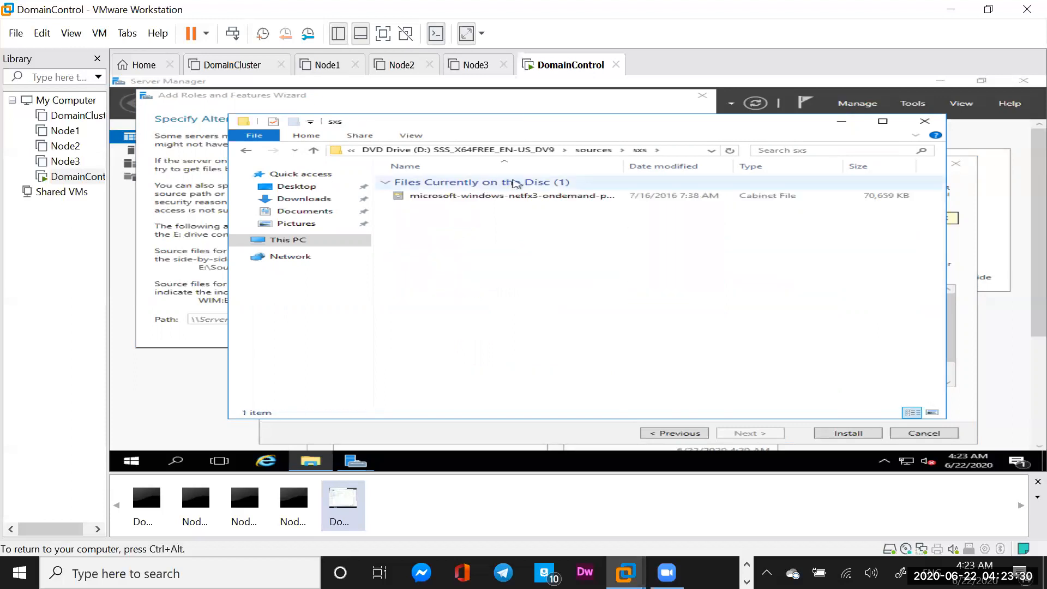
left_click(679, 153)
key("ctrl+c")
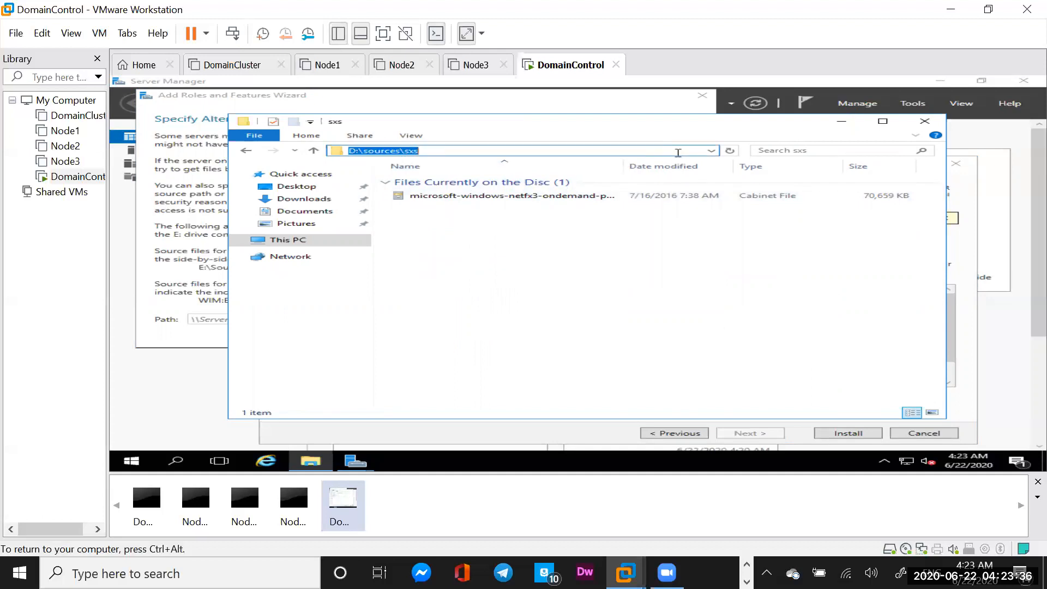
left_click(926, 125)
left_click(446, 319)
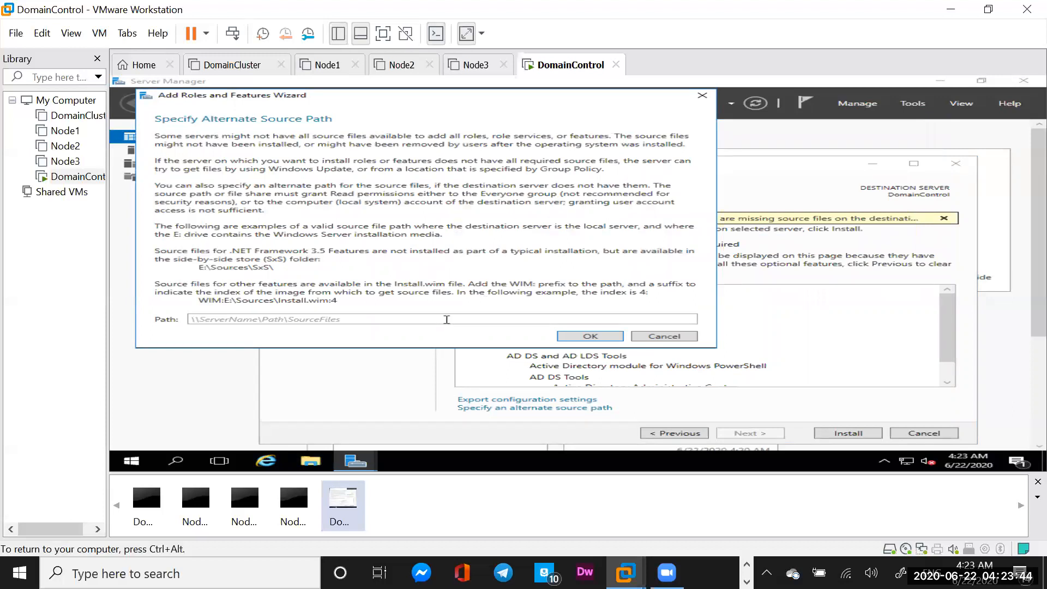
Use D:\sources\sxs as the alternate source, install AD DS and .NET 3.5, and close the wizard
key("ctrl+v")
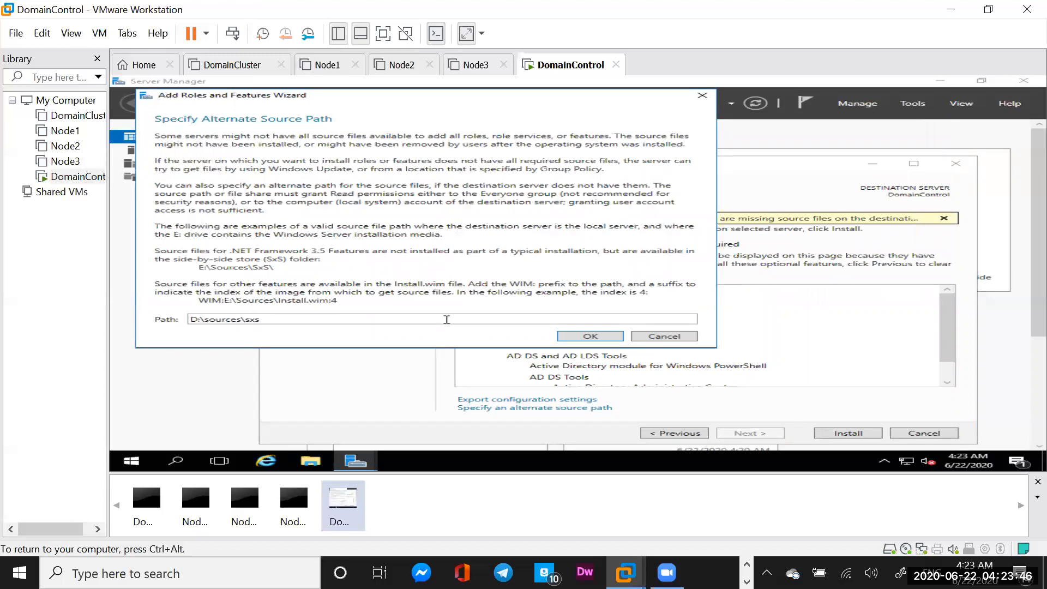
left_click(591, 337)
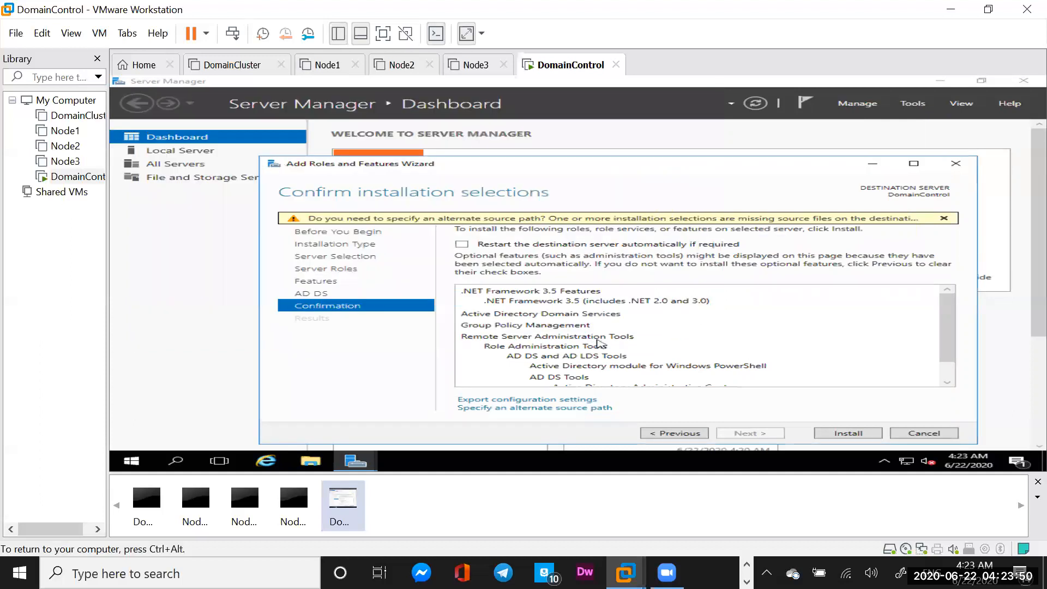
left_click(849, 434)
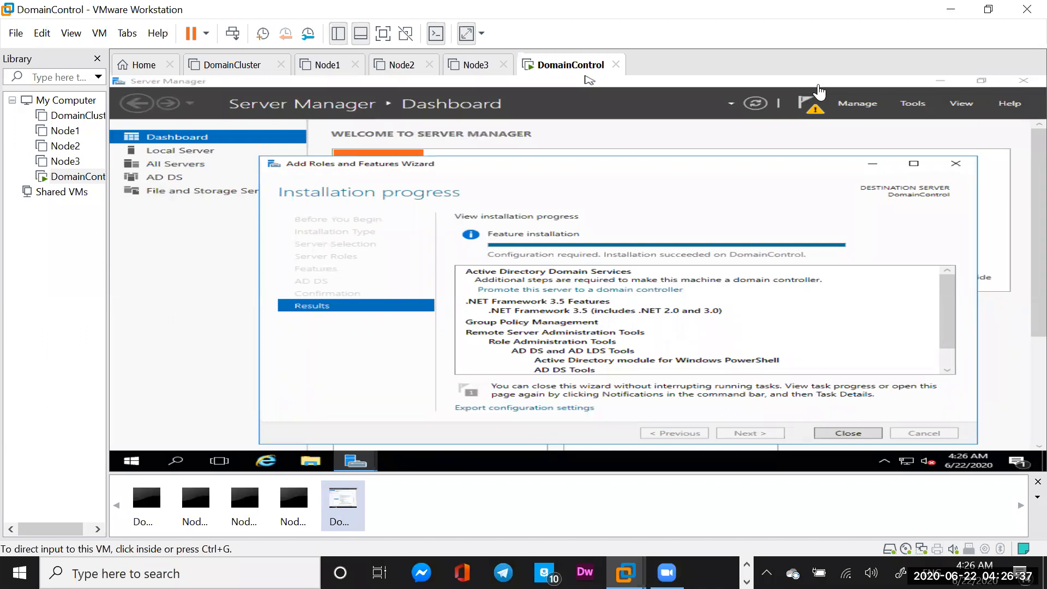
left_click(845, 435)
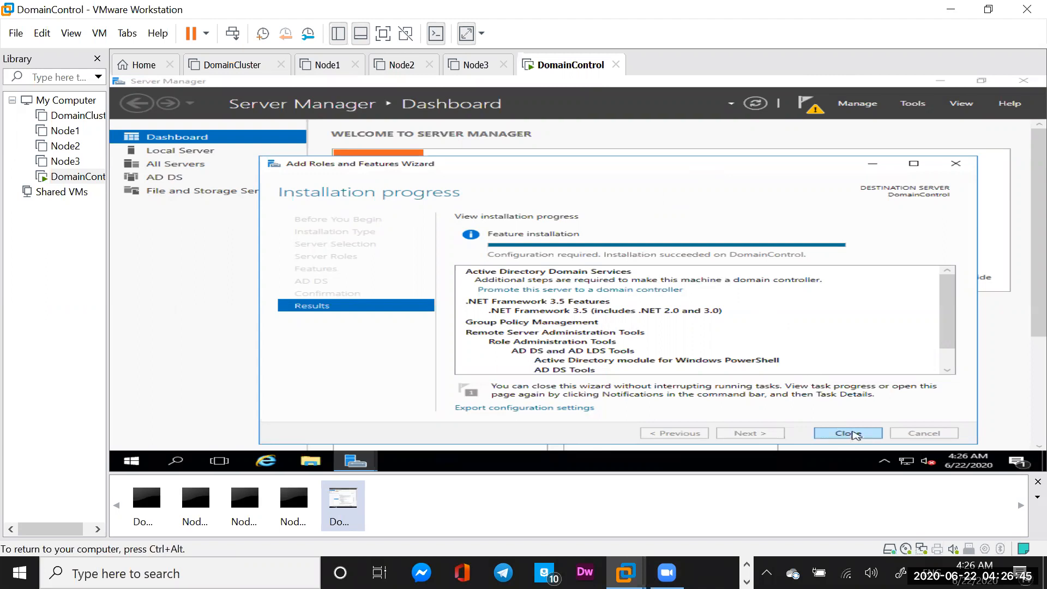
left_click(854, 435)
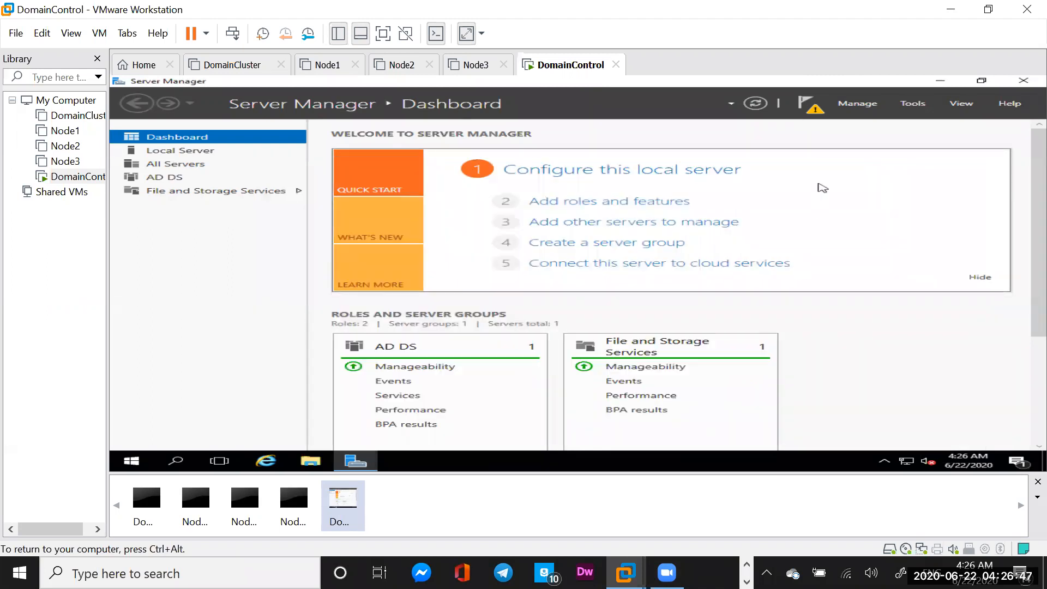
Dismiss the Feature installation notification from Server Manager's notifications list
key("ctrl+alt")
left_click(785, 80)
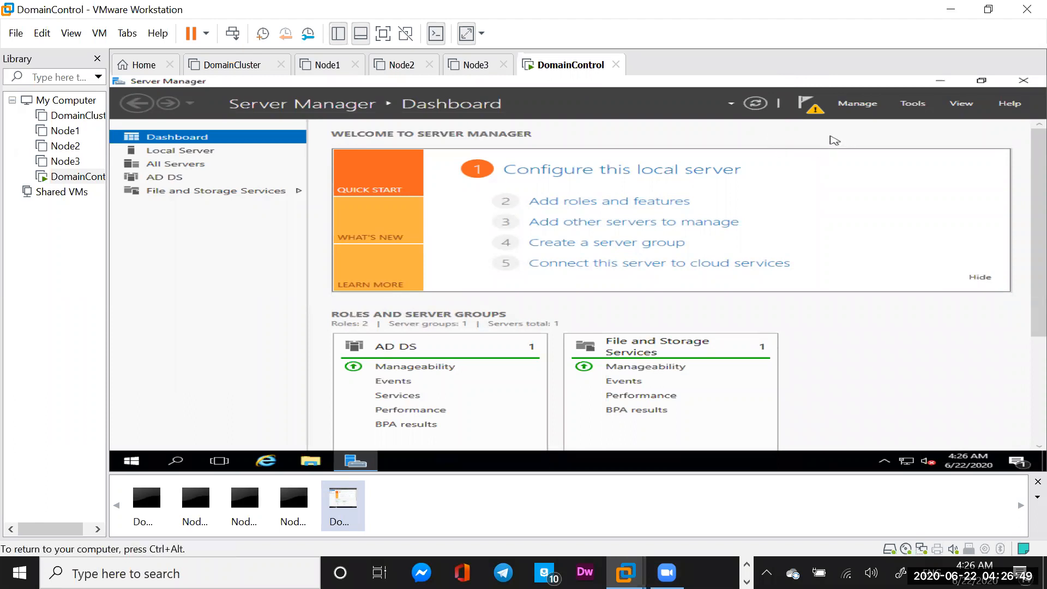
left_click(815, 113)
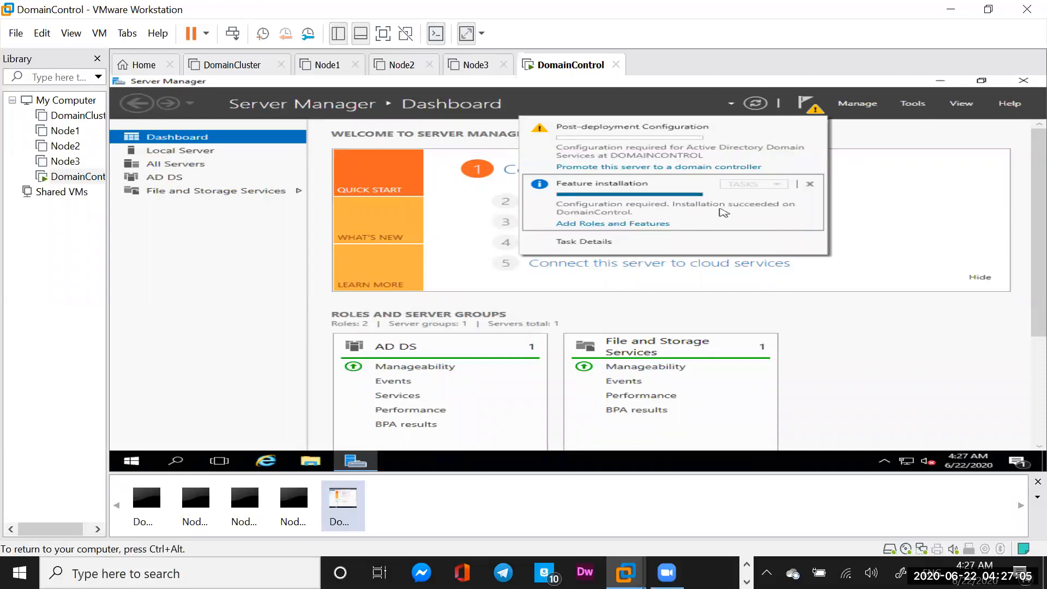
left_click(812, 184)
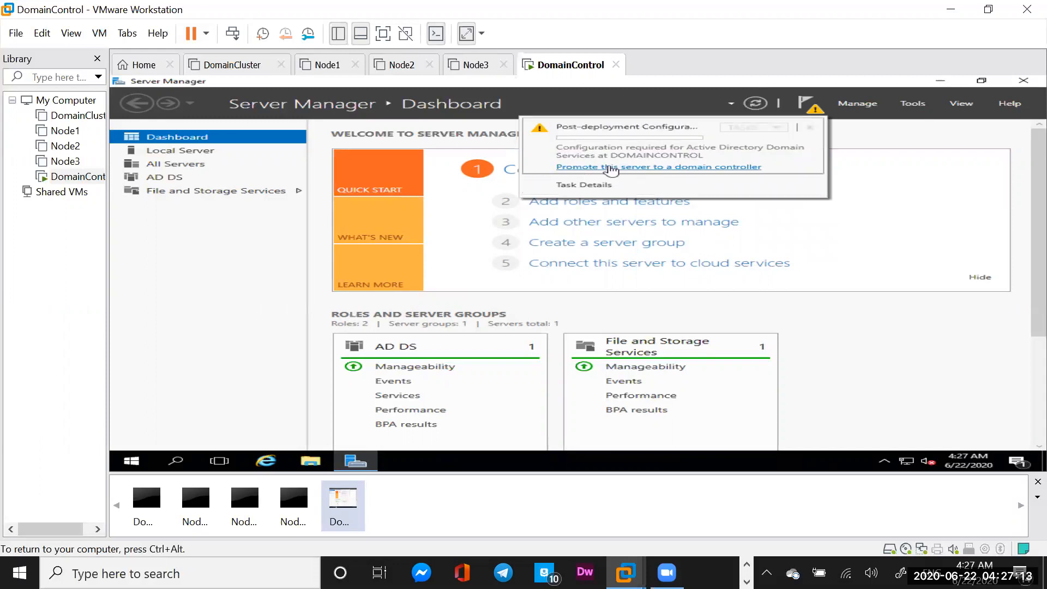
left_click(677, 166)
Start the domain controller promotion, choosing Add a new forest with root domain METAMANAGER.COM
left_click(670, 167)
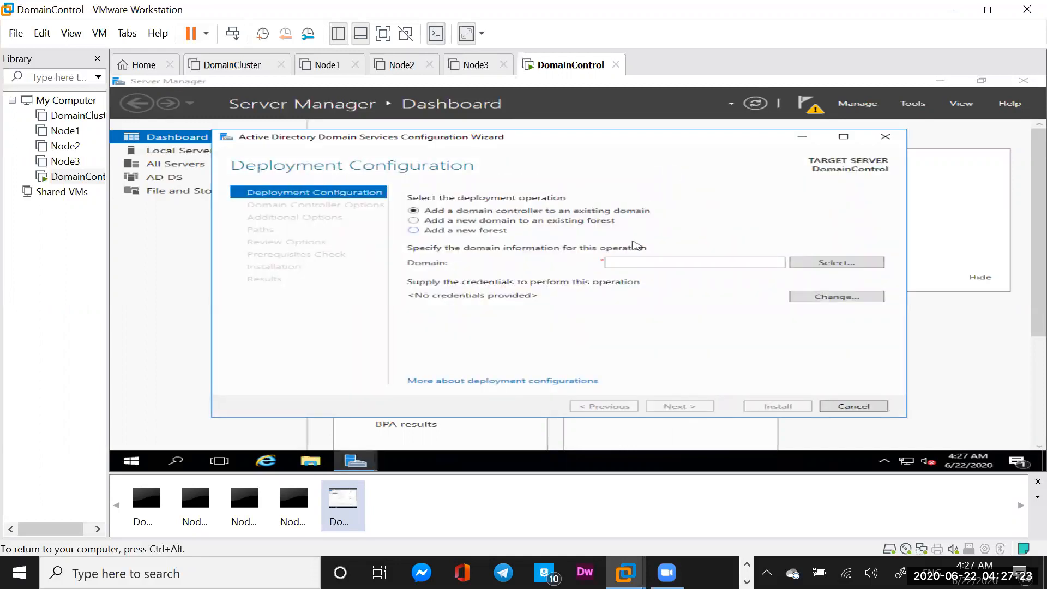
left_click(632, 264)
type("M")
left_click(414, 231)
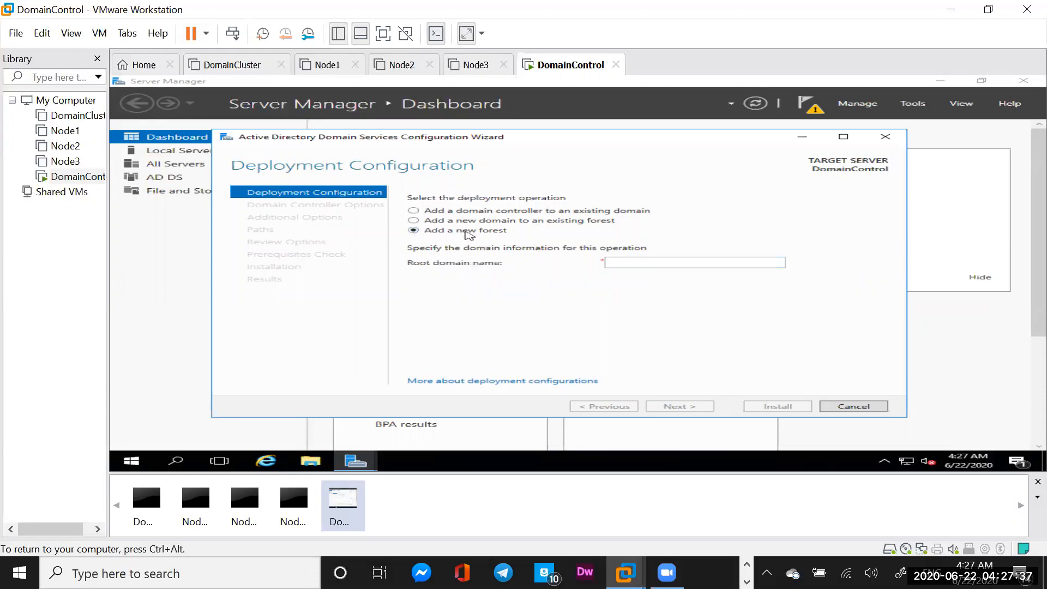
left_click(631, 261)
type("METAMANAG")
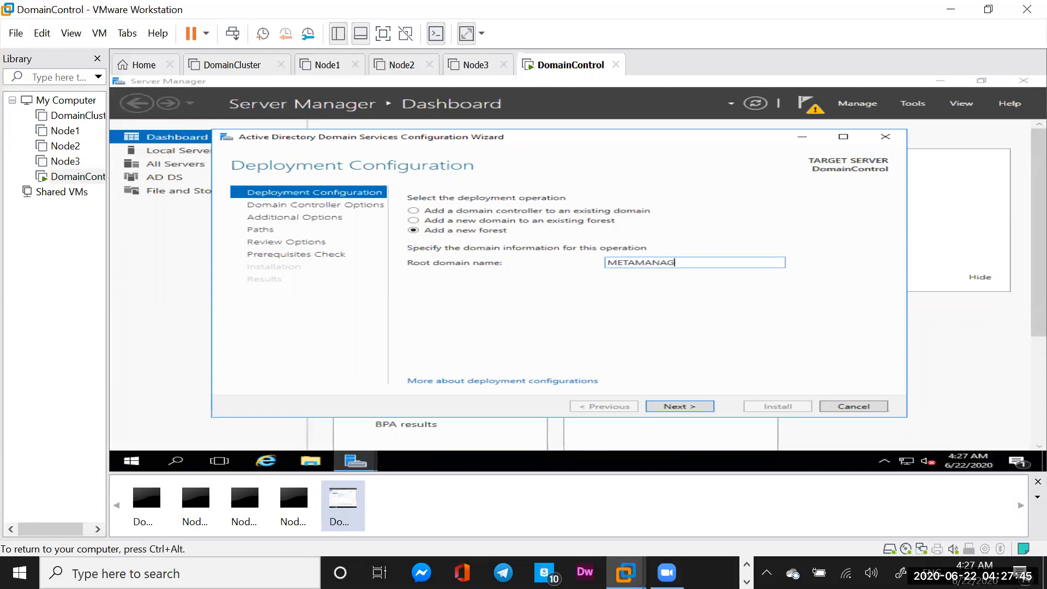
type("ER.COM")
Keep default domain controller options and enter and confirm the DSRM password
left_click(680, 406)
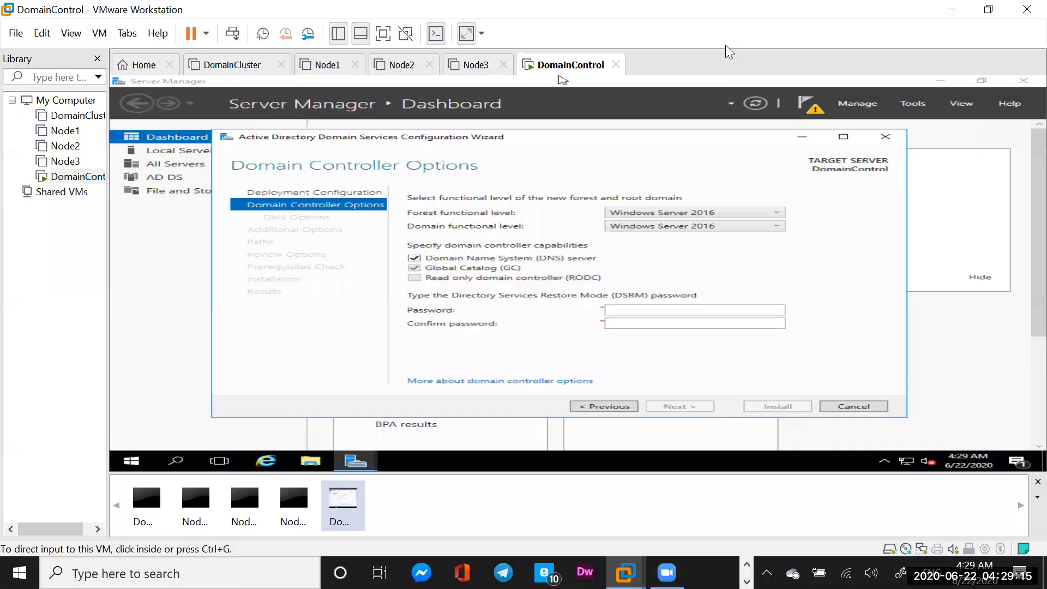
left_click(627, 310)
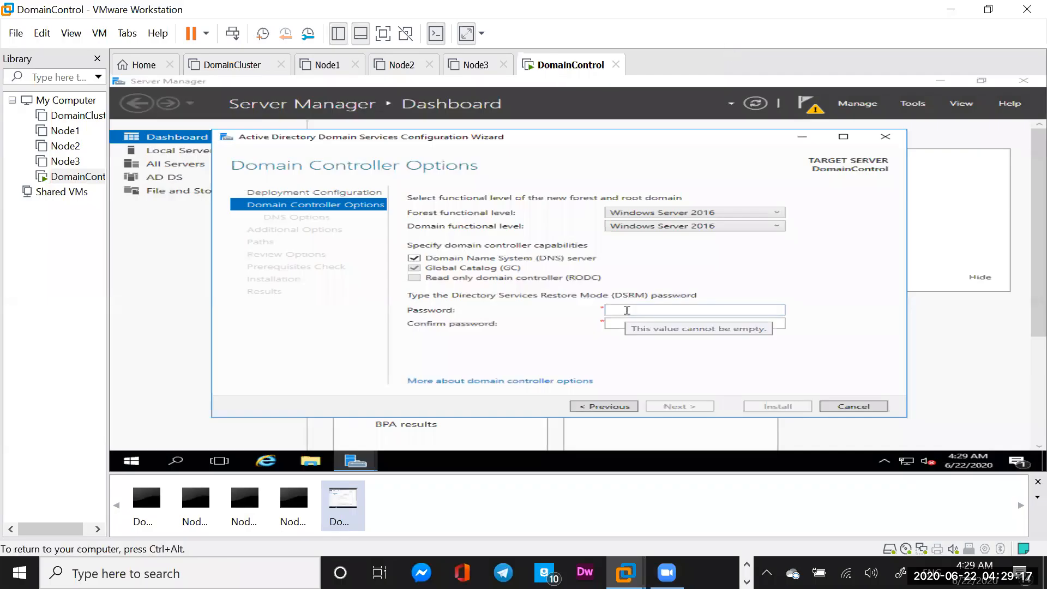
type("P@ssw0rd1")
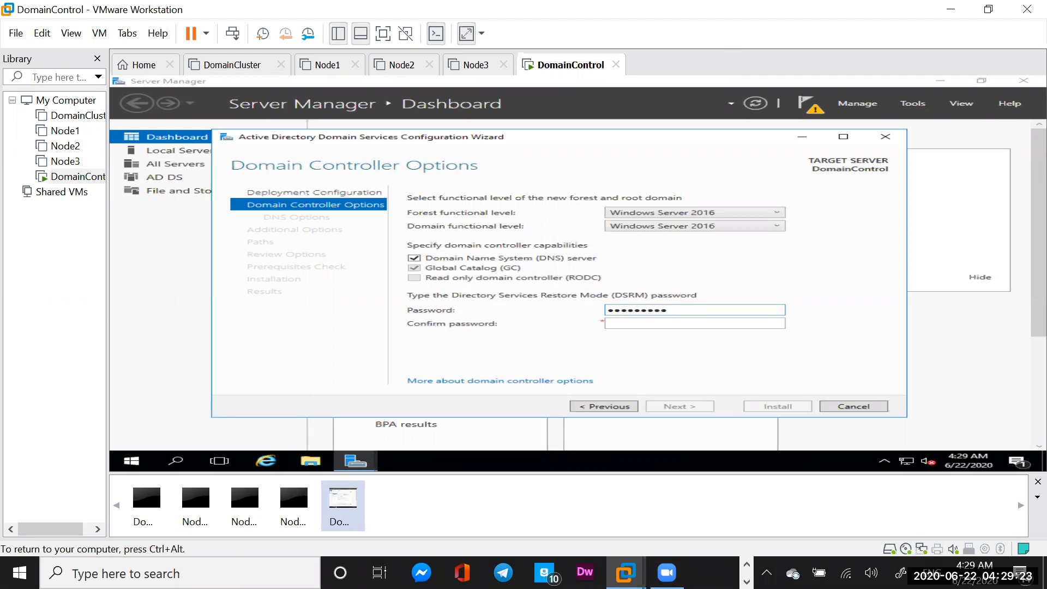
type("3P@ssw0rd123")
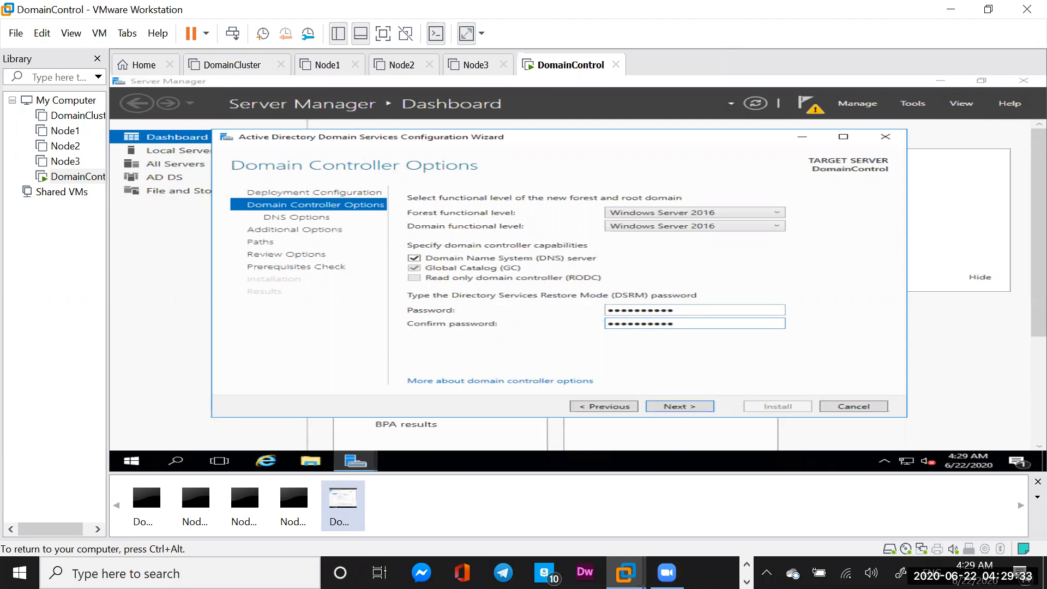
left_click(676, 410)
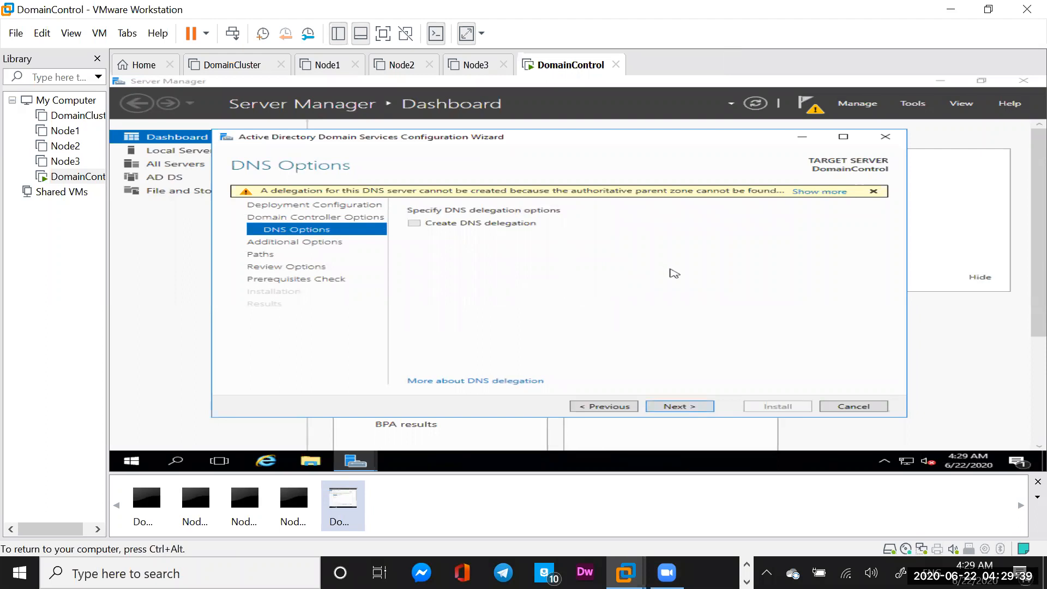
Accept the default DNS options, NetBIOS name METAMANAGER and default NTDS/SYSVOL paths, then run the prerequisites check
left_click(682, 412)
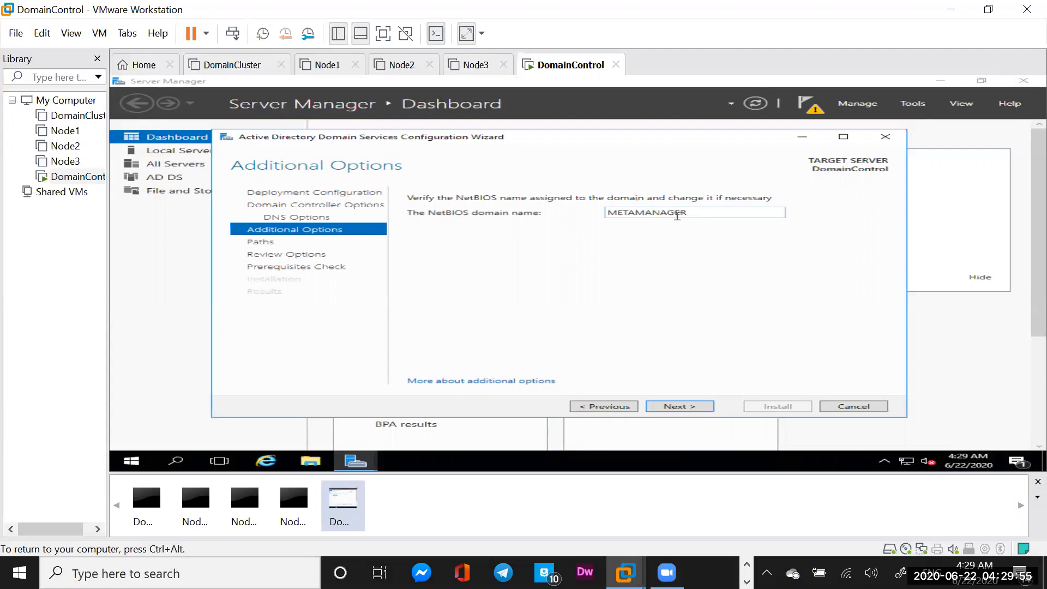
left_click(677, 408)
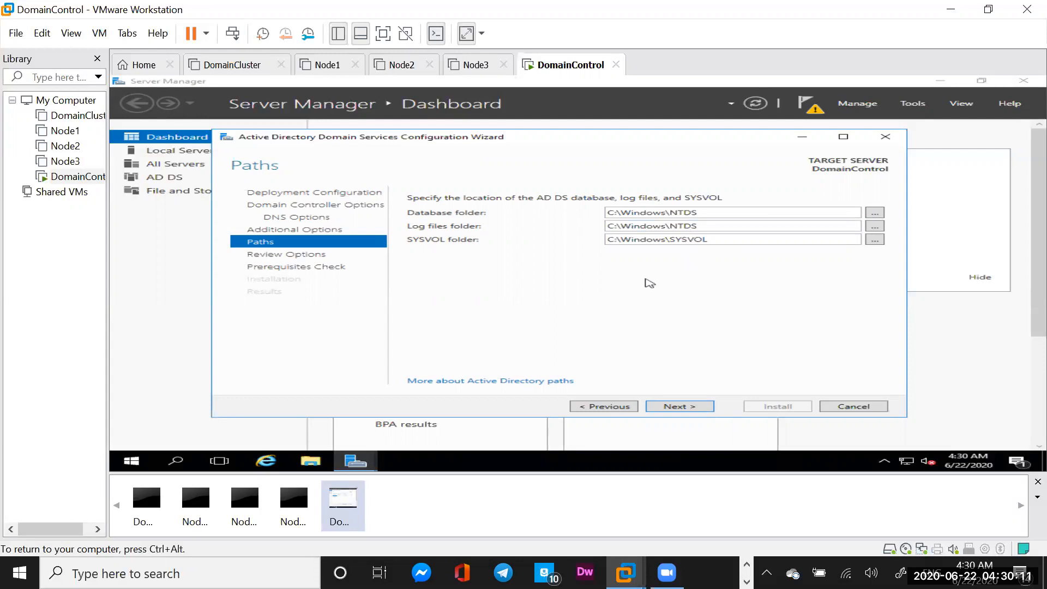
left_click(689, 410)
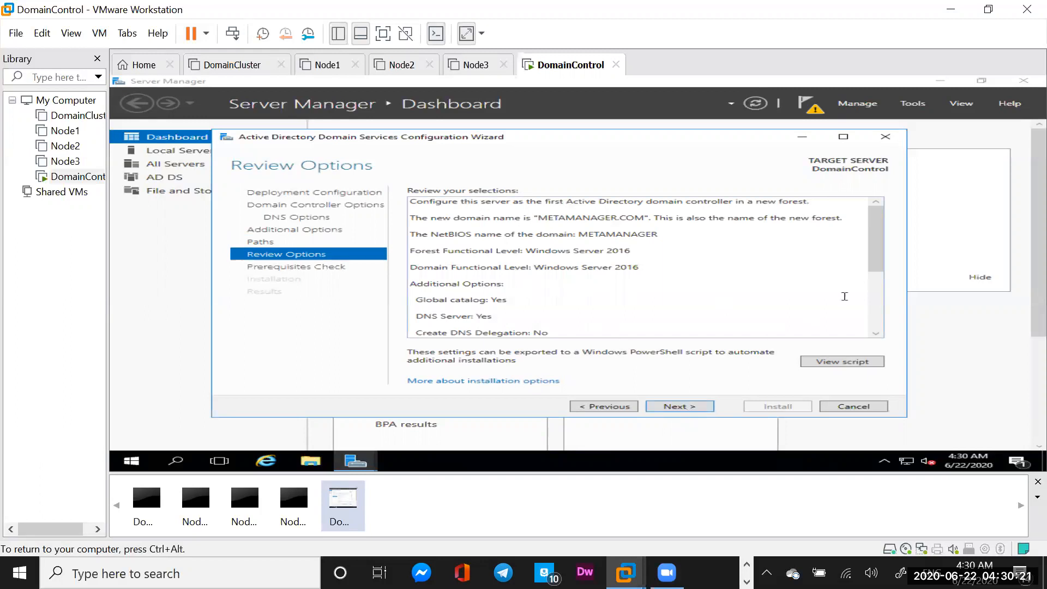
left_click_drag(882, 256, 884, 321)
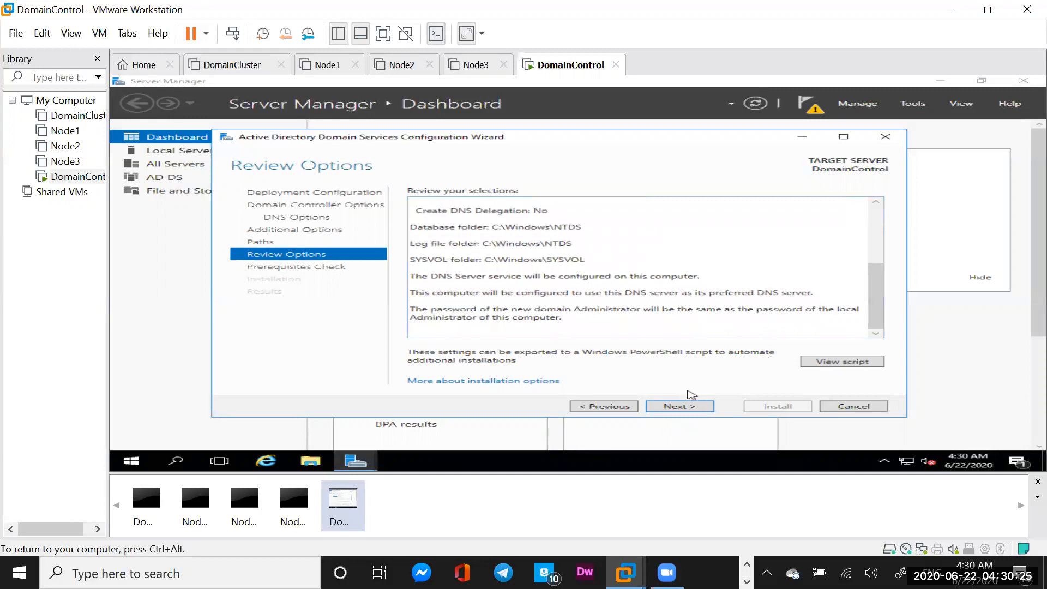
left_click(679, 407)
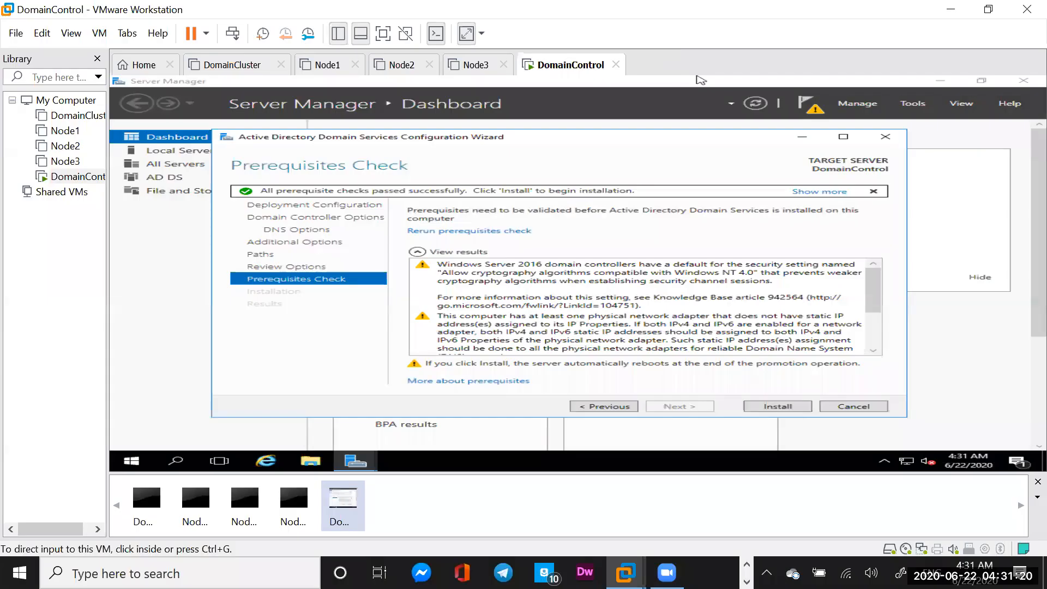
Start the AD DS installation to promote DomainControl to a domain controller
left_click(701, 80)
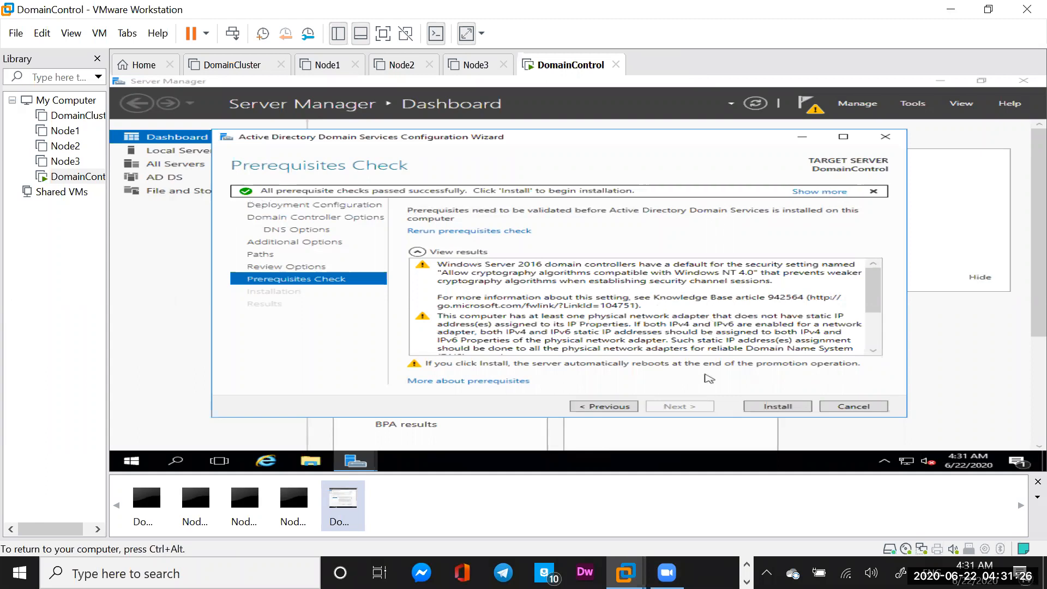
left_click(779, 407)
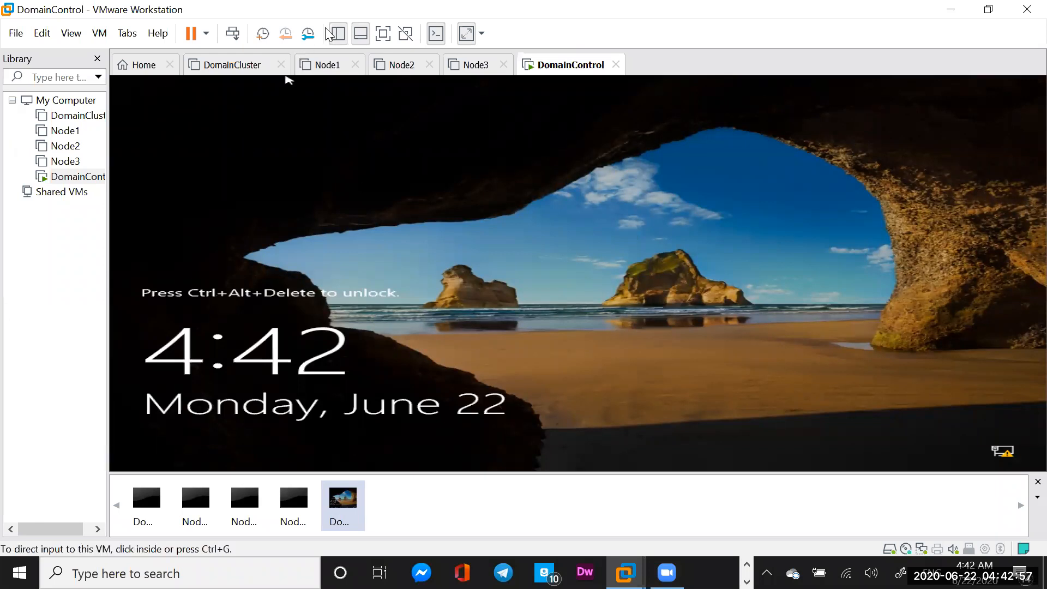
Unlock DomainControl and sign in with the Administrator password
left_click(233, 34)
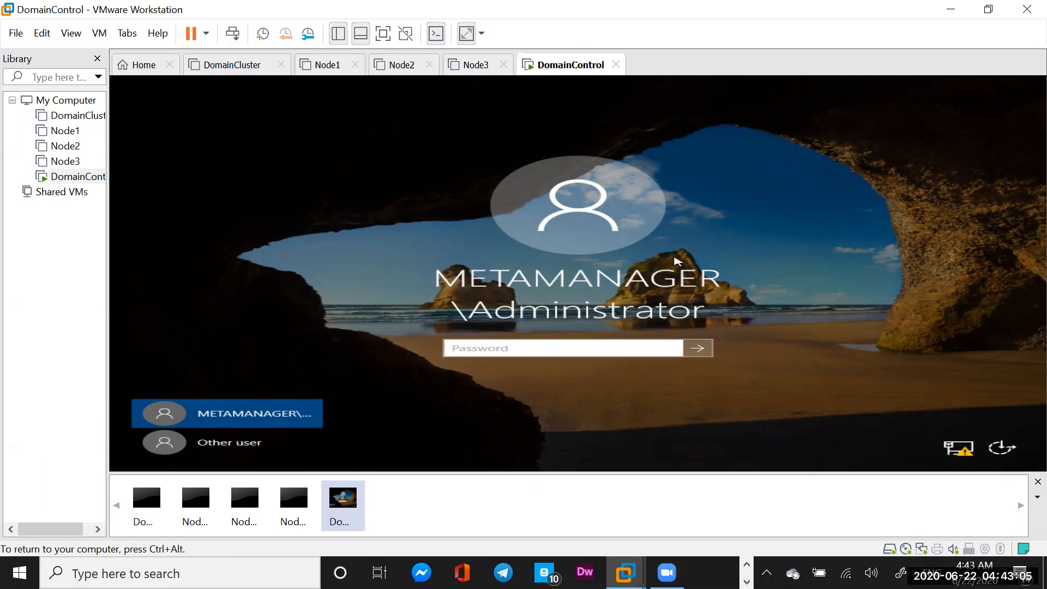
left_click(571, 353)
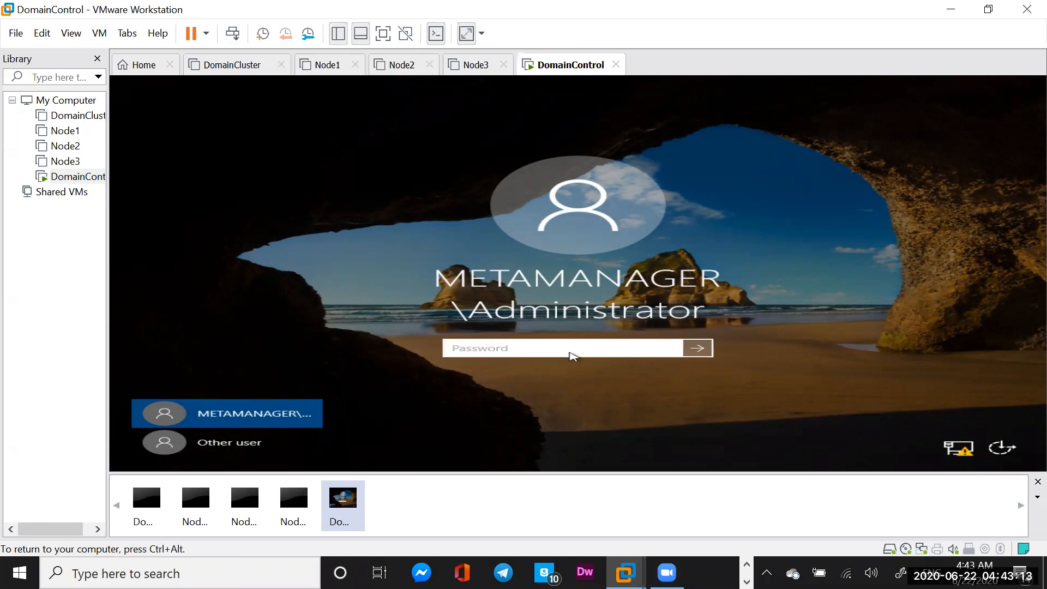
type("**********")
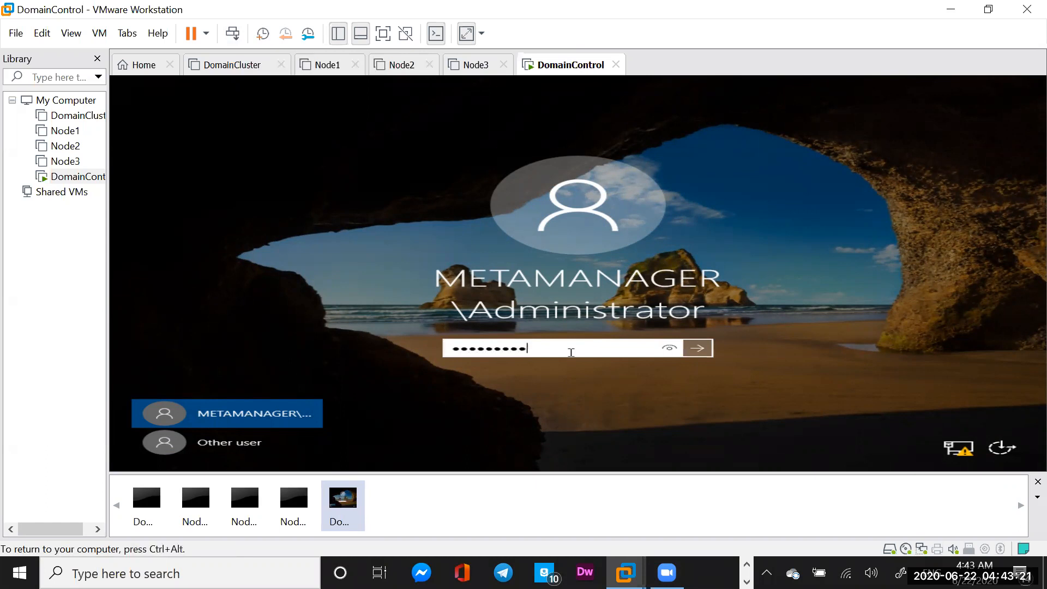
left_click(699, 352)
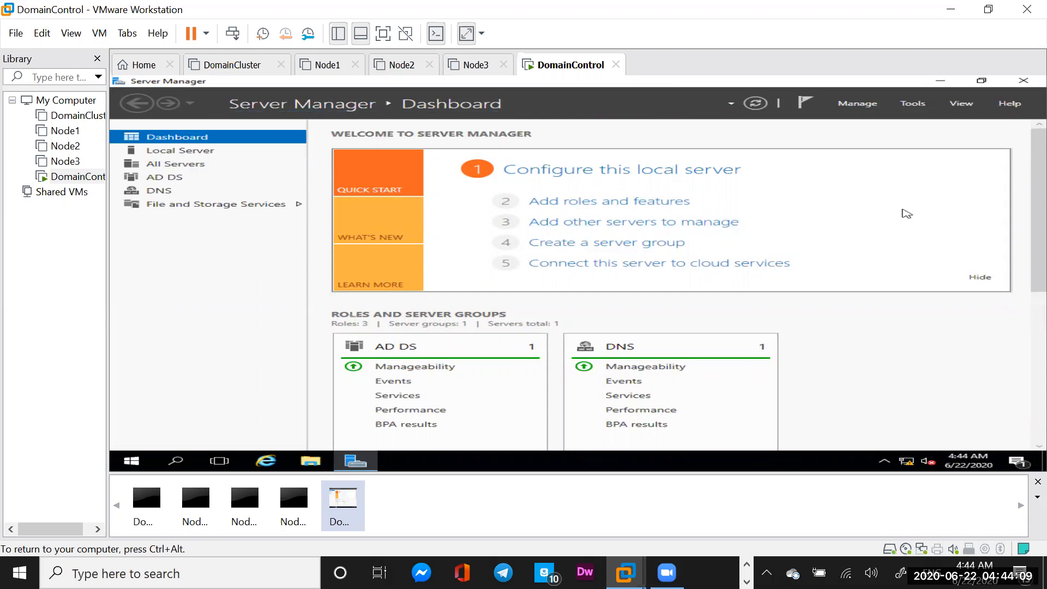
Launch Active Directory Users and Computers and bring up the New menu on METAMANAGER.COM's Users container
left_click(912, 105)
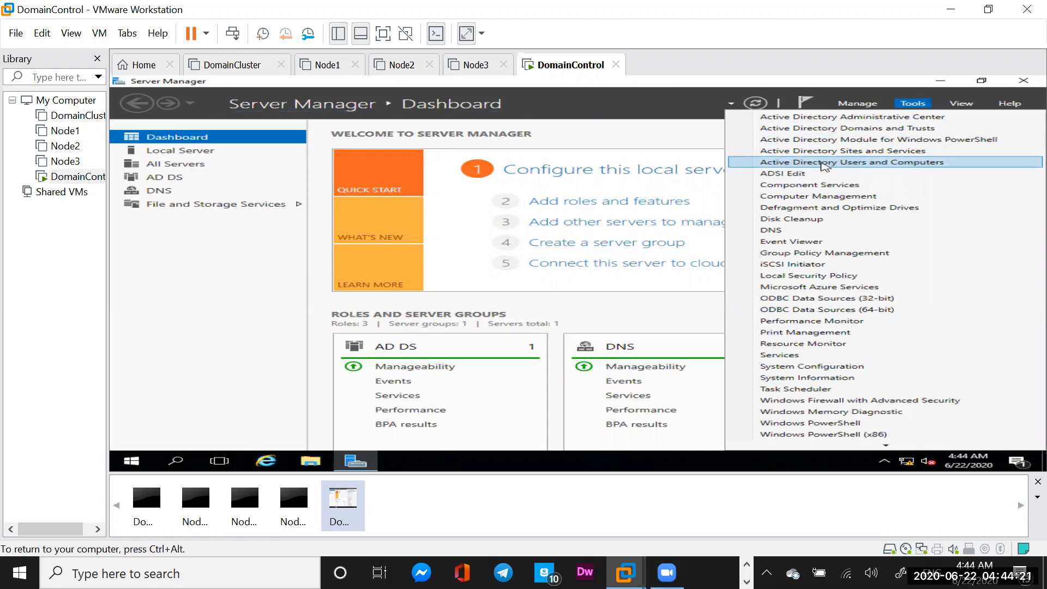
left_click(880, 165)
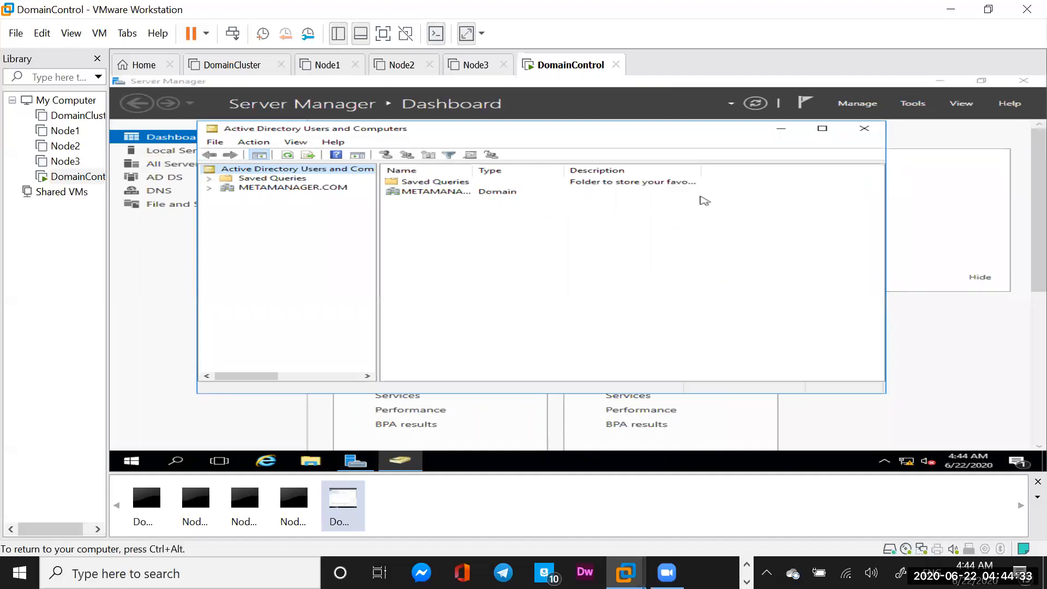
left_click(209, 188)
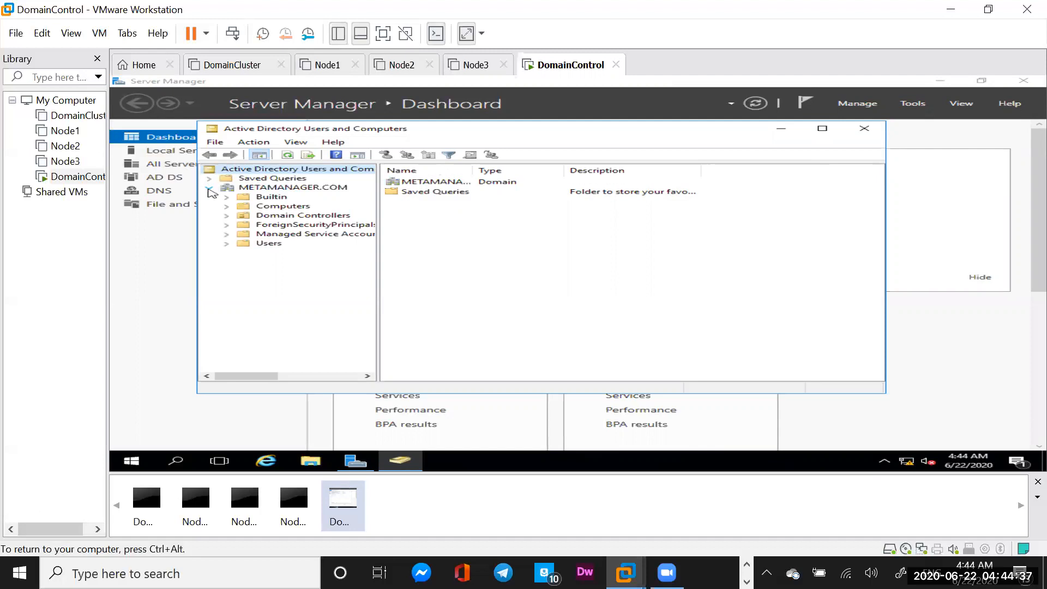
left_click(269, 245)
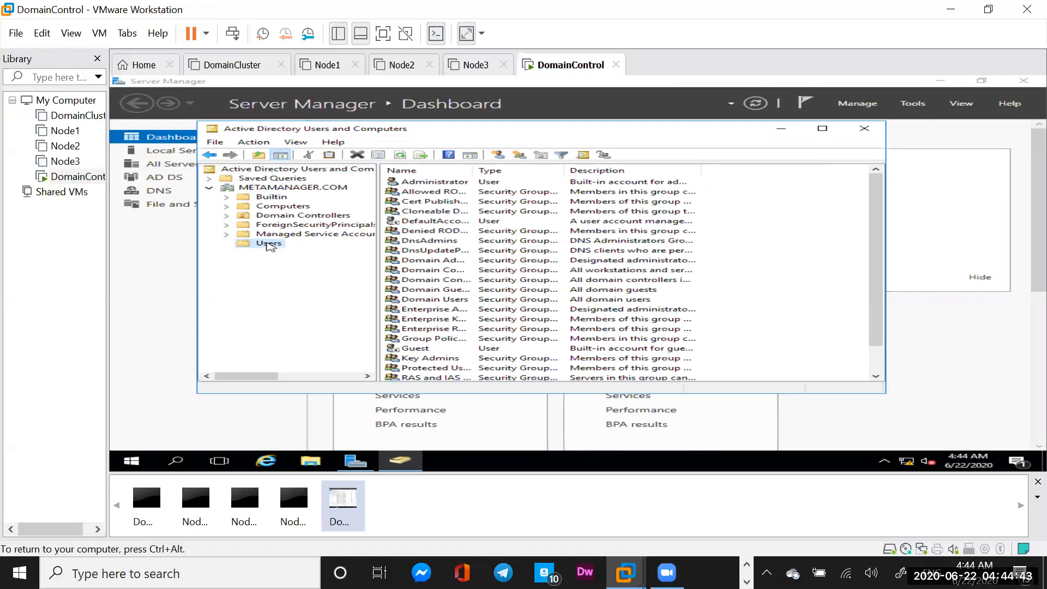
right_click(268, 245)
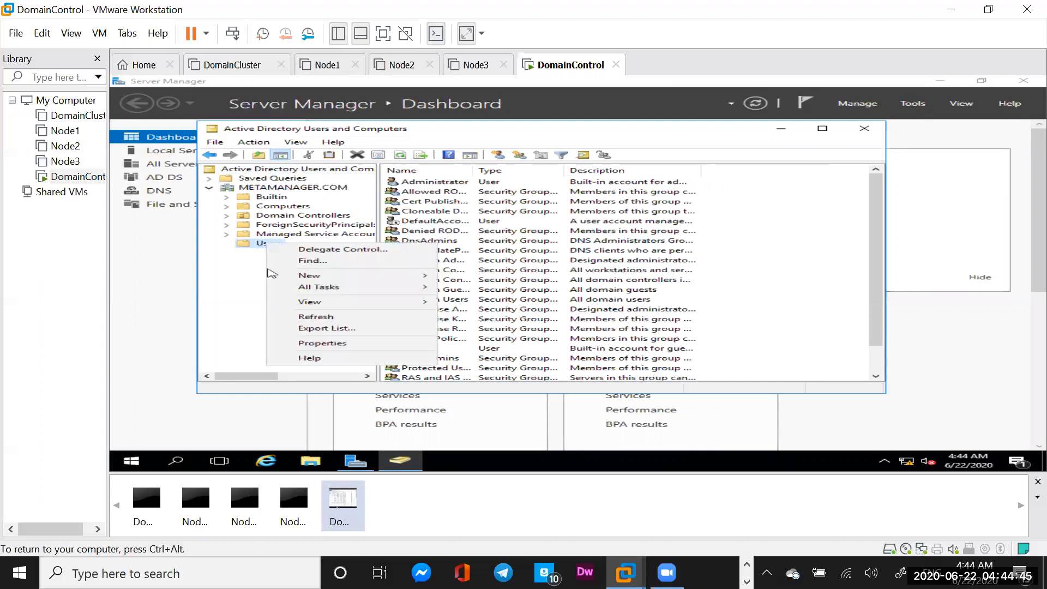
mouse_move(323, 278)
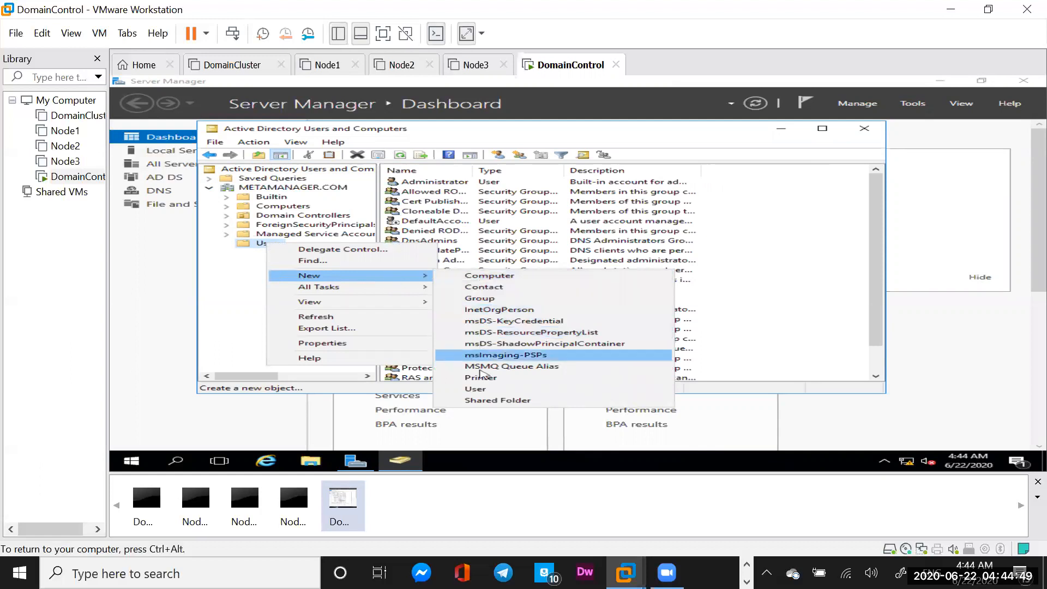
Create a new user with first name Admin, last name Cluster and logon name ClusterAdmin
left_click(480, 390)
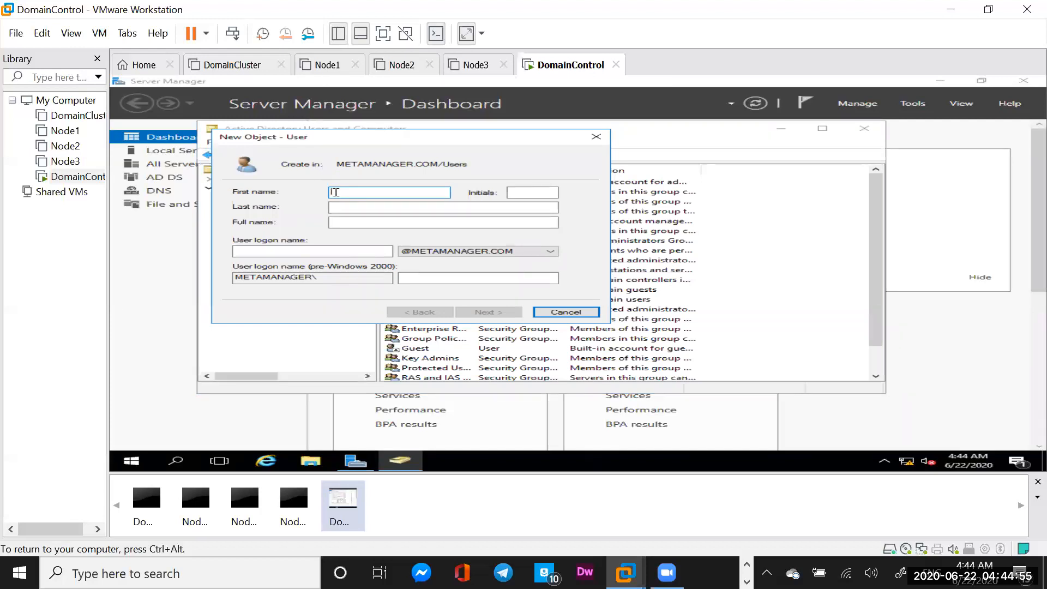
type("Admin")
left_click(371, 210)
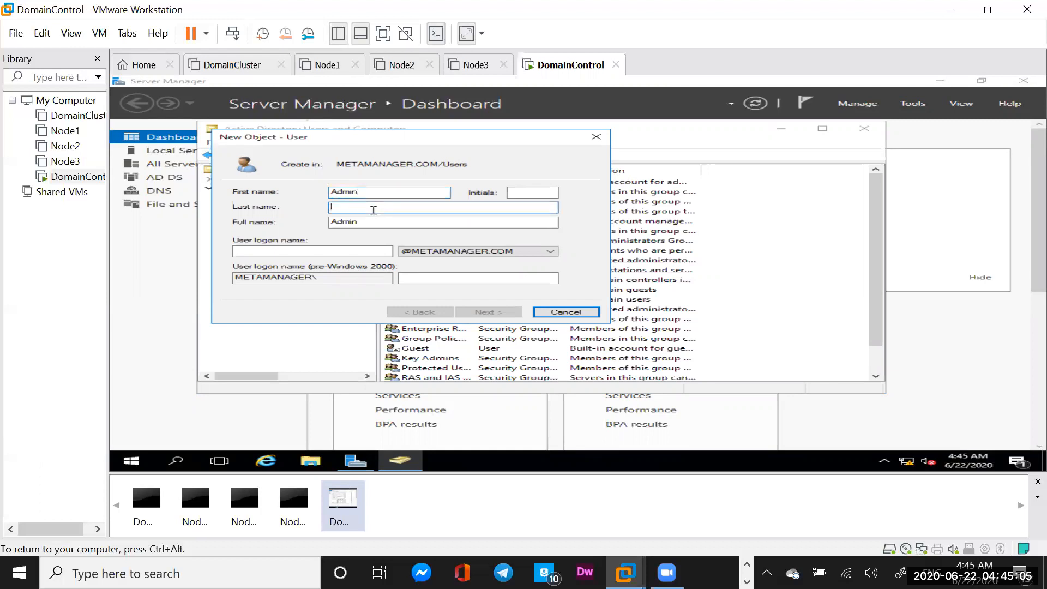
type("Cluster")
left_click(277, 249)
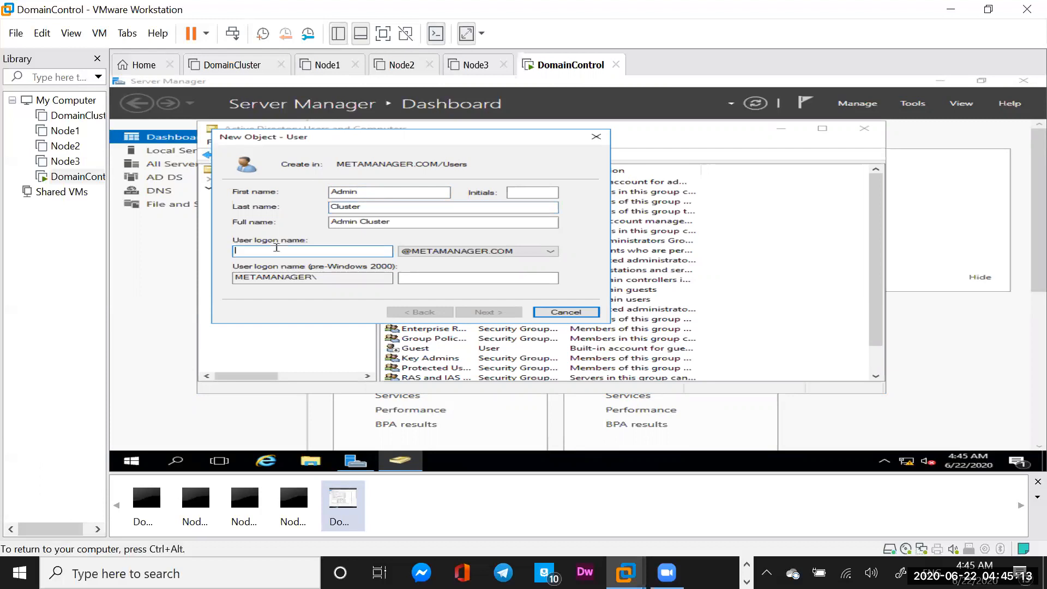
type("Cl")
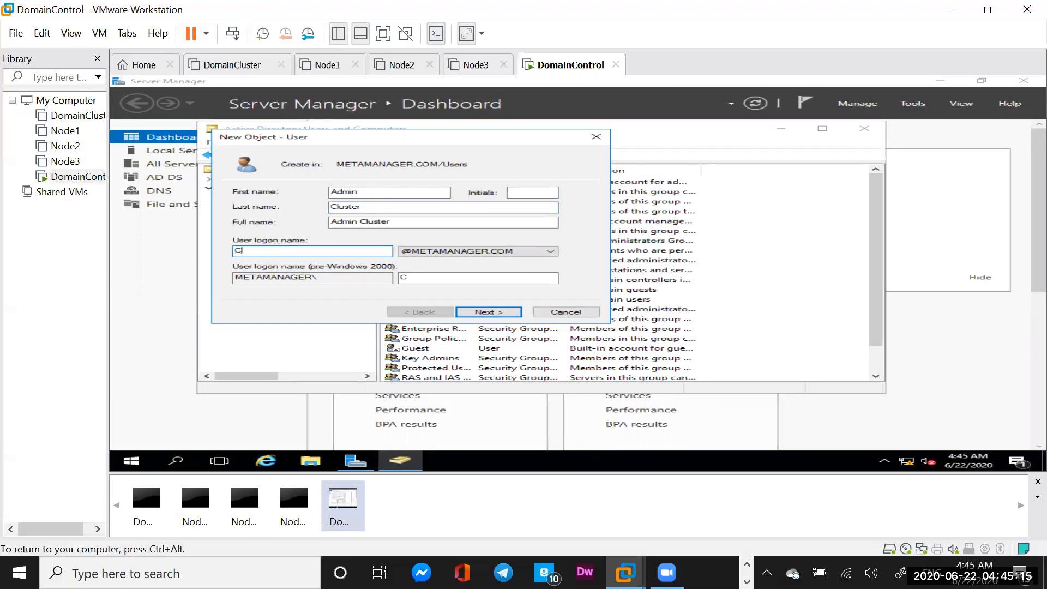
type("usterAdmin")
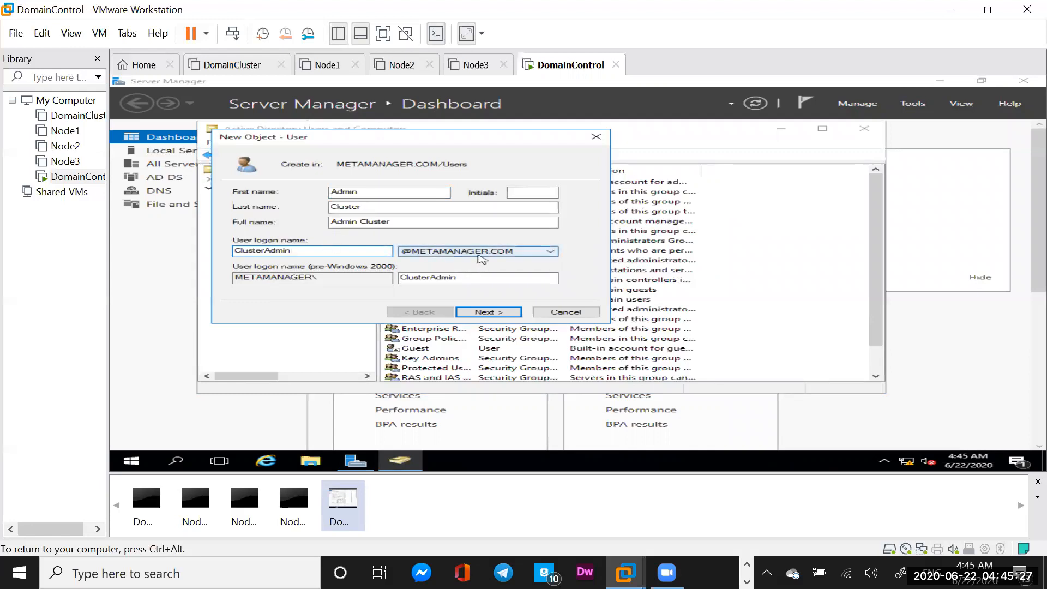
left_click(487, 314)
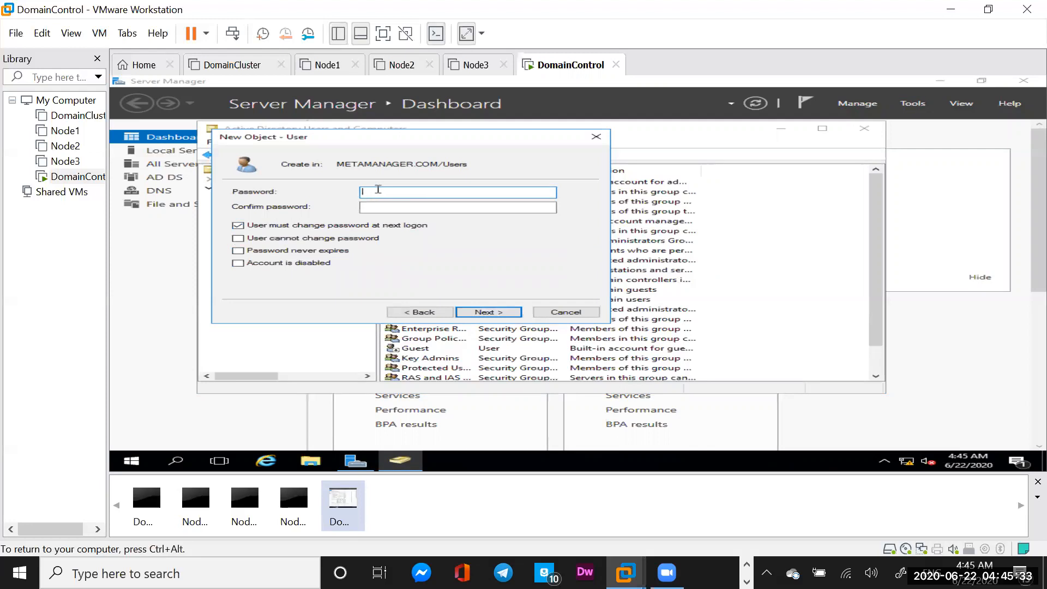
Enter and confirm a password, untick 'User must change password at next logon', tick 'Password never expires'
type("Psword1!")
left_click(370, 207)
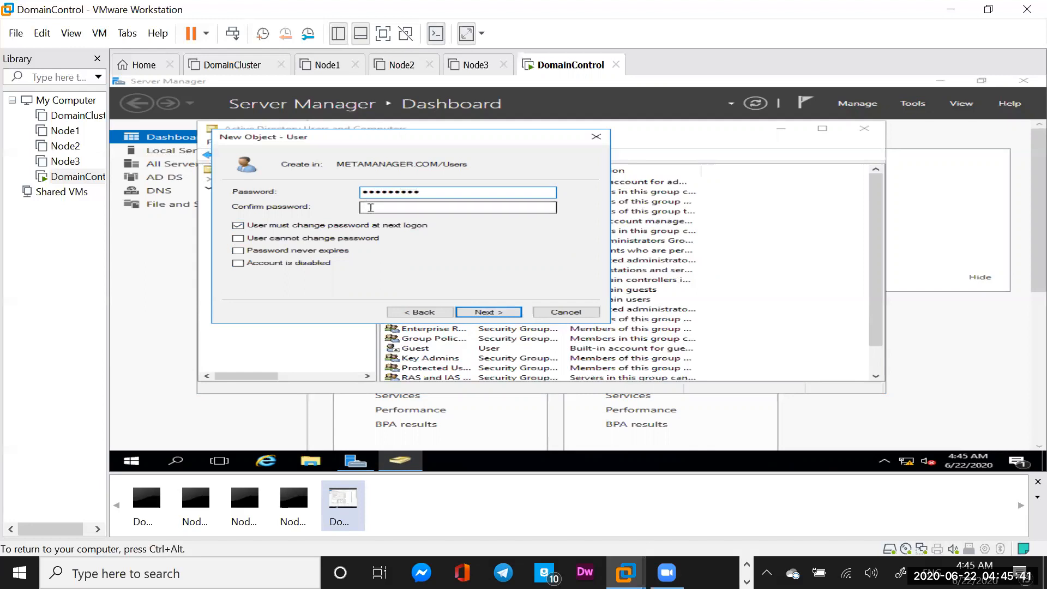
type("Passw")
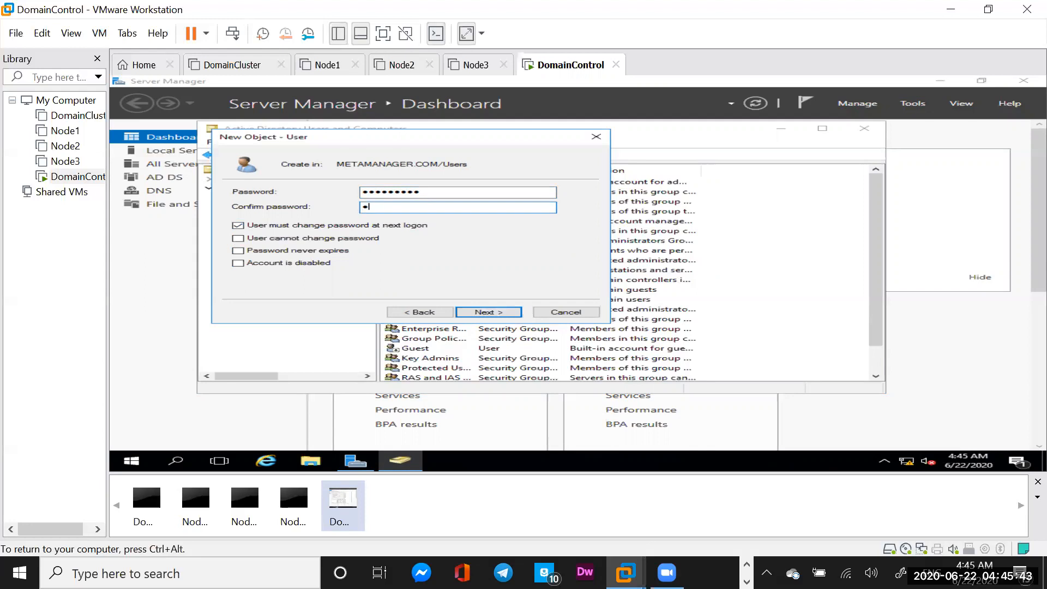
type("ord1!")
left_click(238, 225)
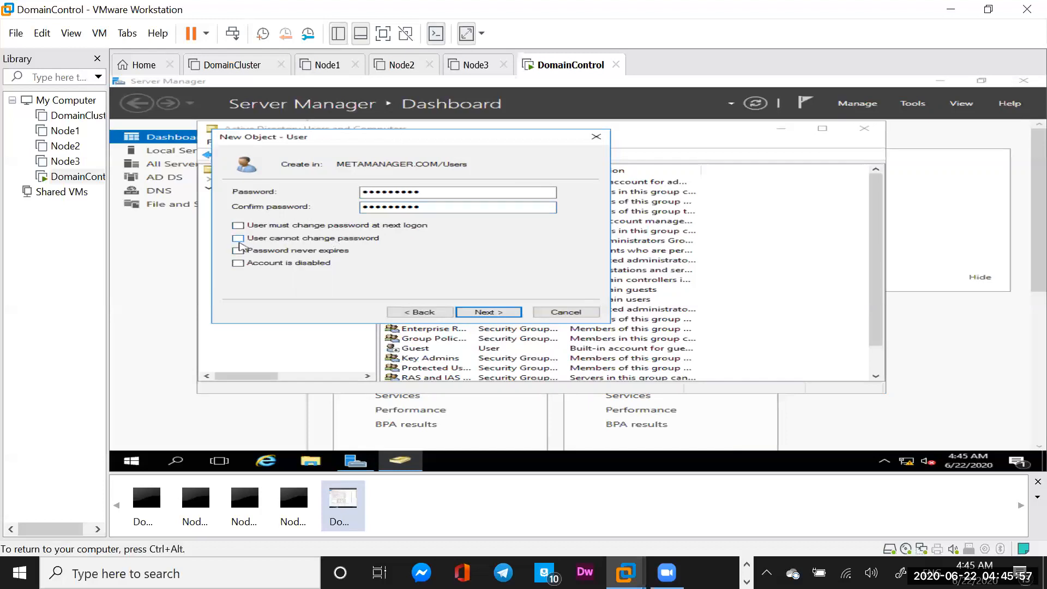
left_click(239, 251)
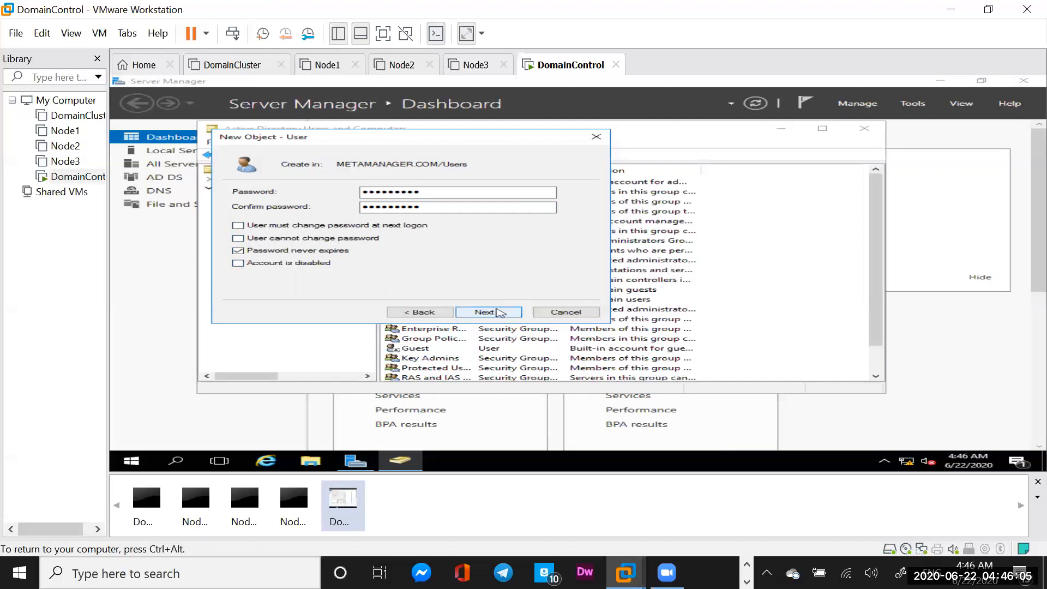
Try to finish creating Admin Cluster and dismiss the password policy error
left_click(497, 313)
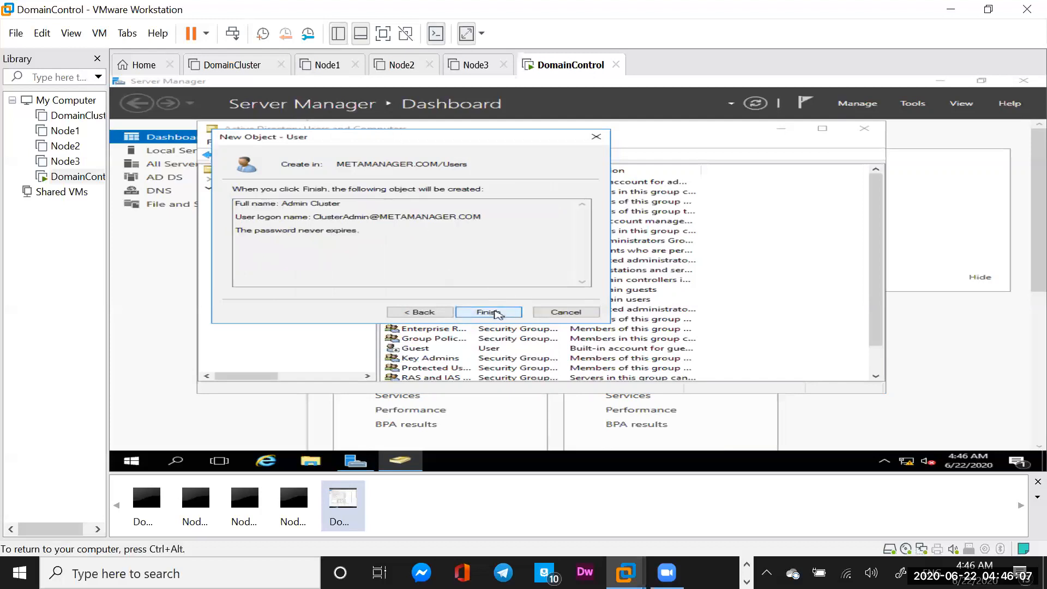
left_click(498, 313)
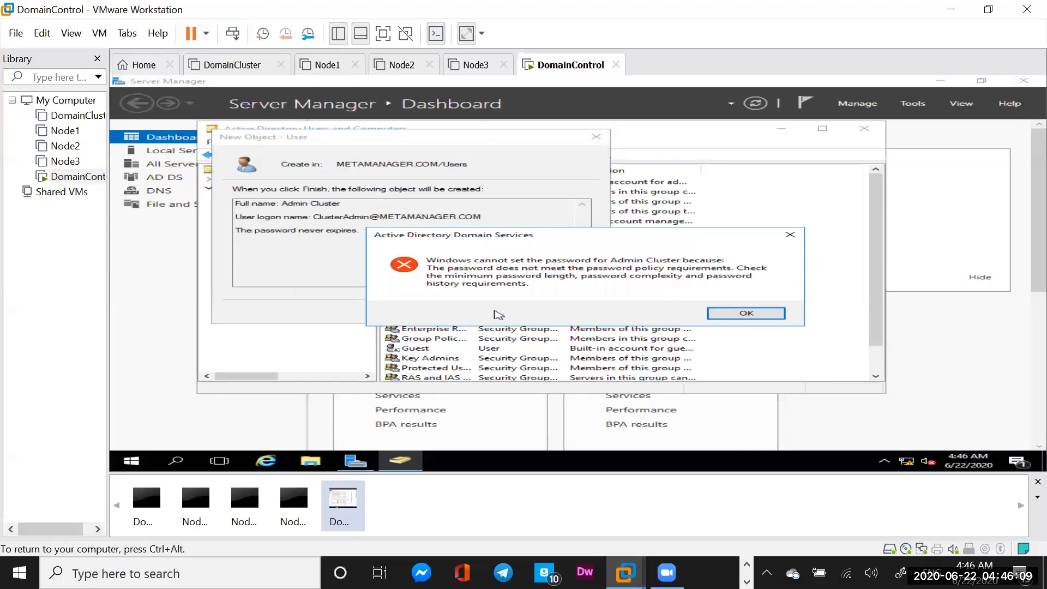
left_click(746, 316)
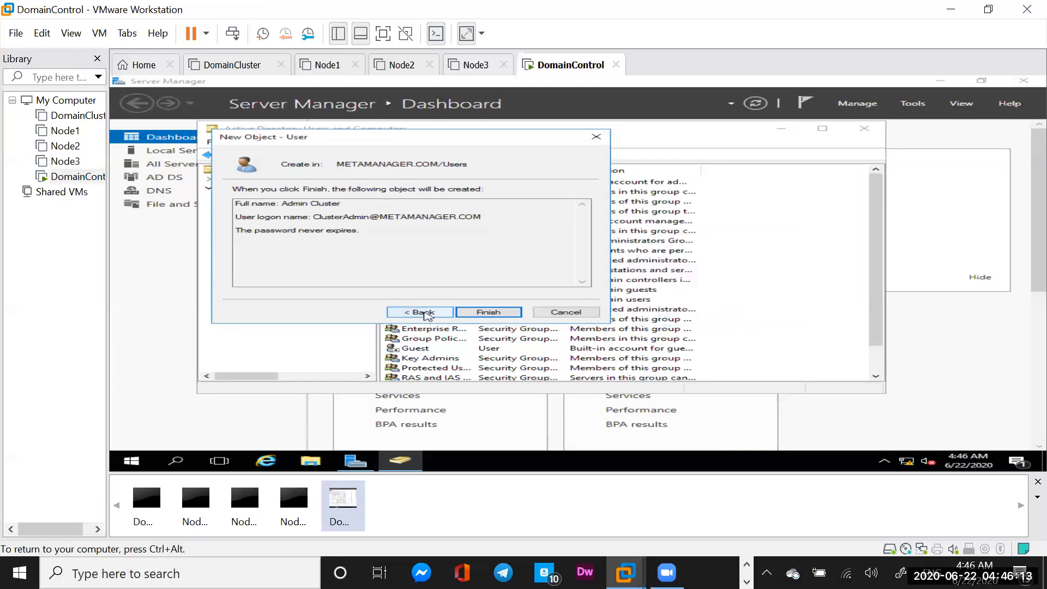
Retype a policy-compliant password in both password fields and finish creating Admin Cluster
left_click(425, 312)
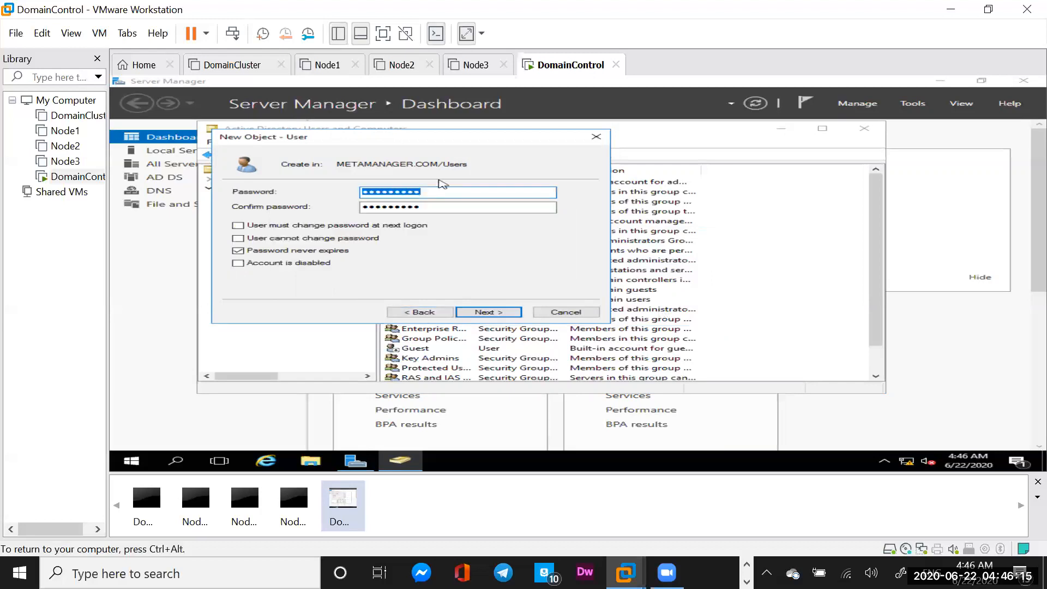
left_click(431, 195)
key("BackSpace")
key("BackSpace")
key("BackSpace")
key("BackSpace")
key("BackSpace")
key("BackSpace")
key("BackSpace")
key("BackSpace")
key("BackSpace")
key("BackSpace")
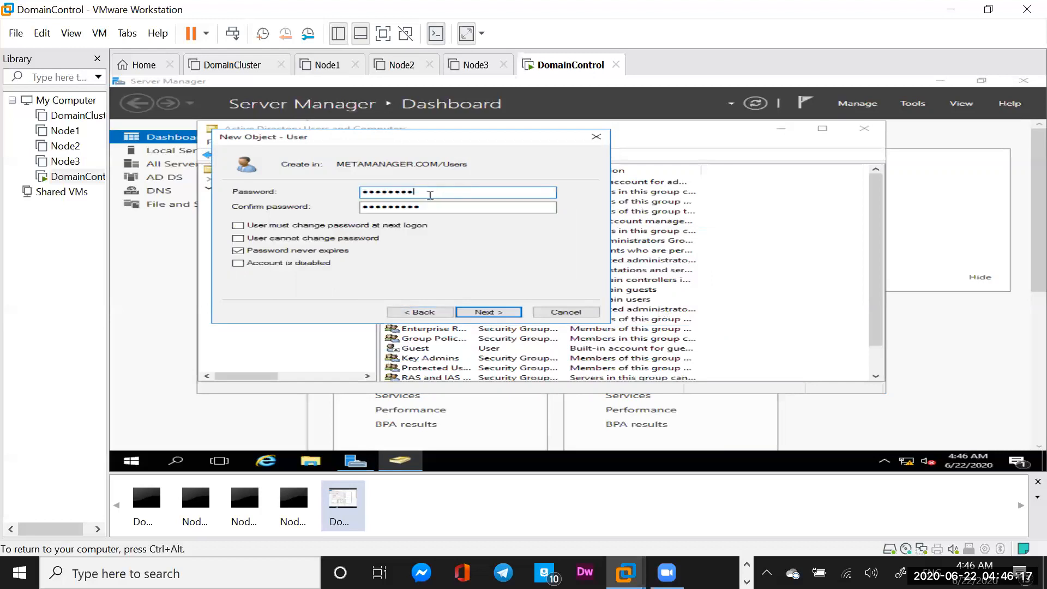
type("**************")
key("BackSpace")
key("BackSpace")
key("BackSpace")
key("BackSpace")
key("BackSpace")
key("BackSpace")
key("BackSpace")
key("BackSpace")
key("BackSpace")
key("BackSpace")
key("BackSpace")
key("BackSpace")
key("BackSpace")
key("BackSpace")
type("••••••••••")
left_click(440, 211)
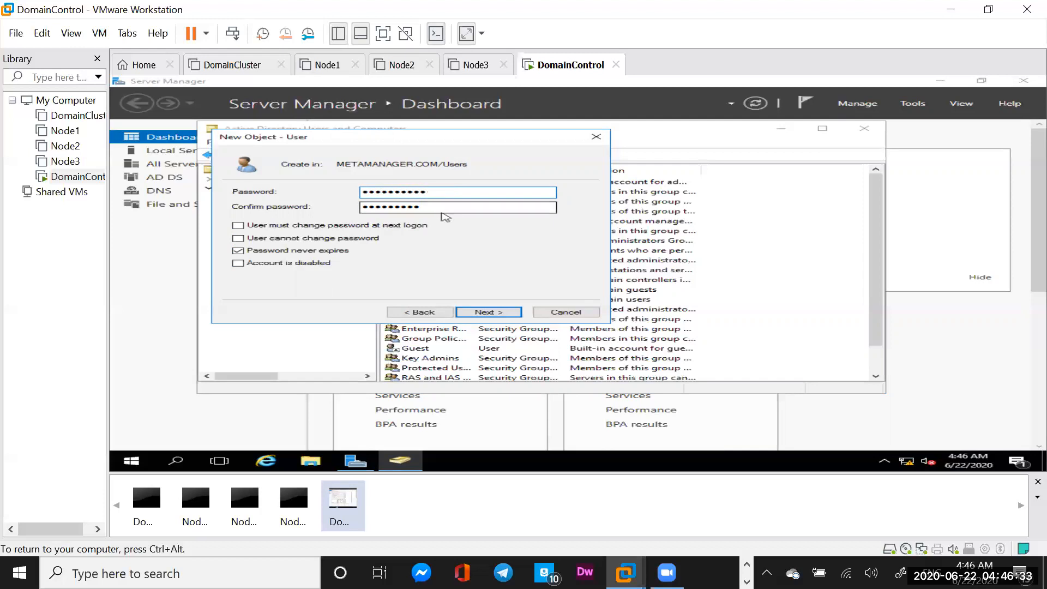
key("BackSpace")
key("BackSpace")
key("BackSpace")
key("BackSpace")
key("BackSpace")
key("BackSpace")
key("BackSpace")
key("BackSpace")
key("BackSpace")
key("BackSpace")
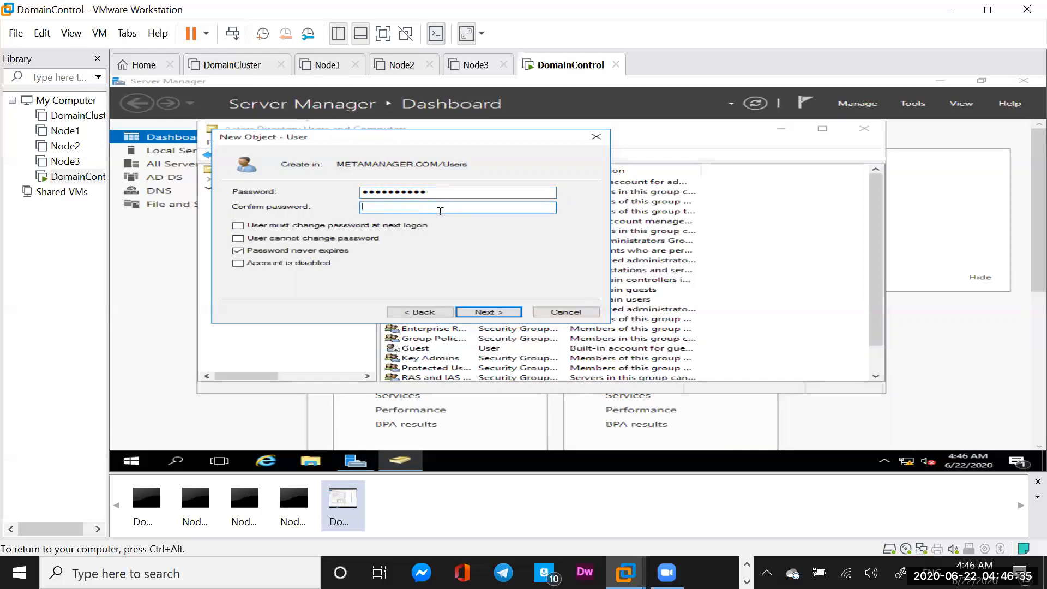
type("•••••••••••")
left_click(489, 312)
left_click(489, 312)
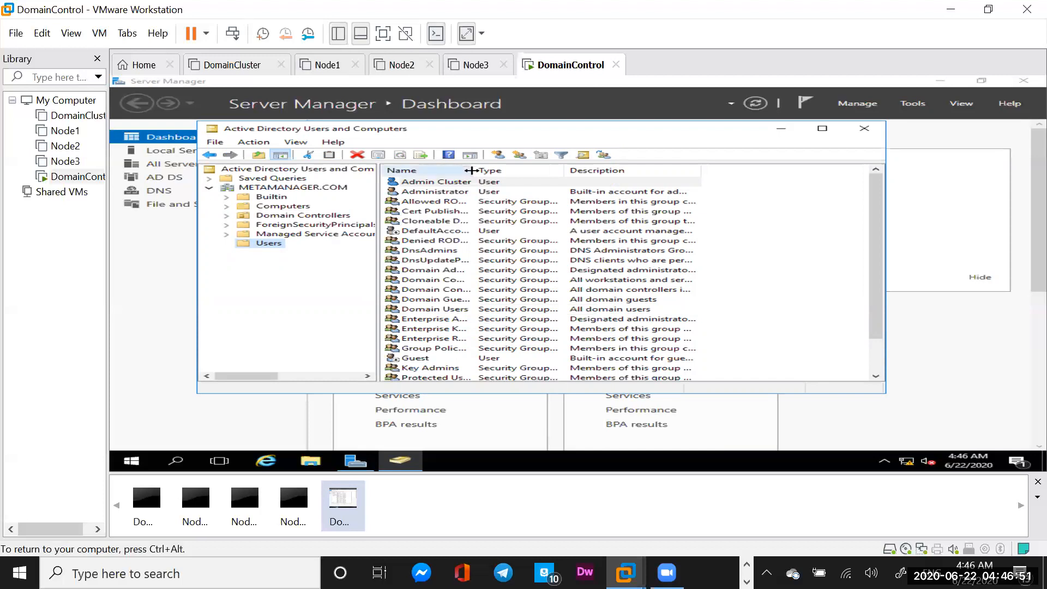
Add ClusterAdmin as a member of the Domain Controllers group through its Properties Members tab
left_click_drag(471, 170, 565, 171)
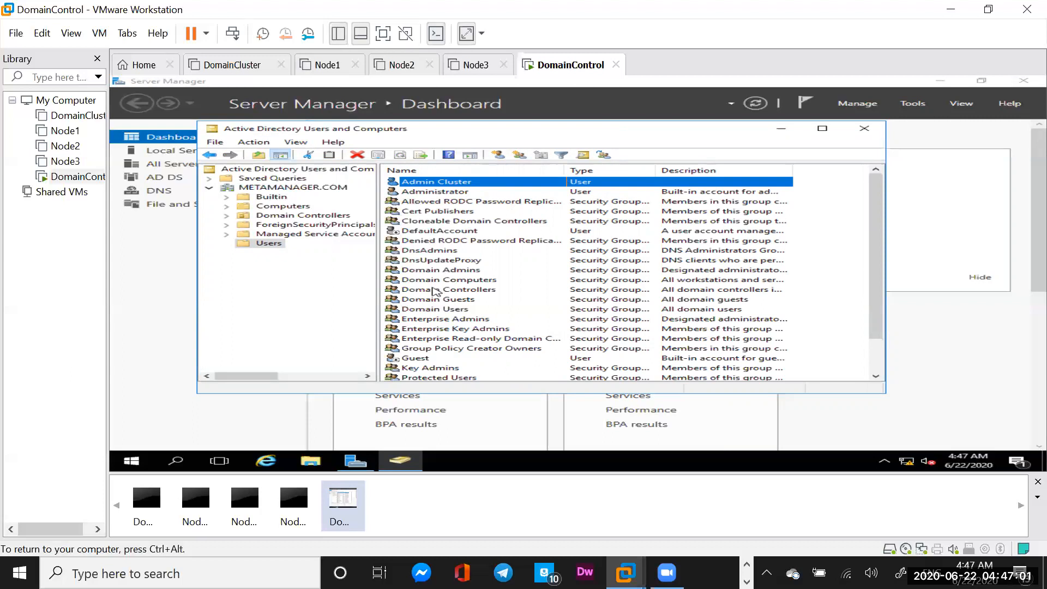
left_click(435, 291)
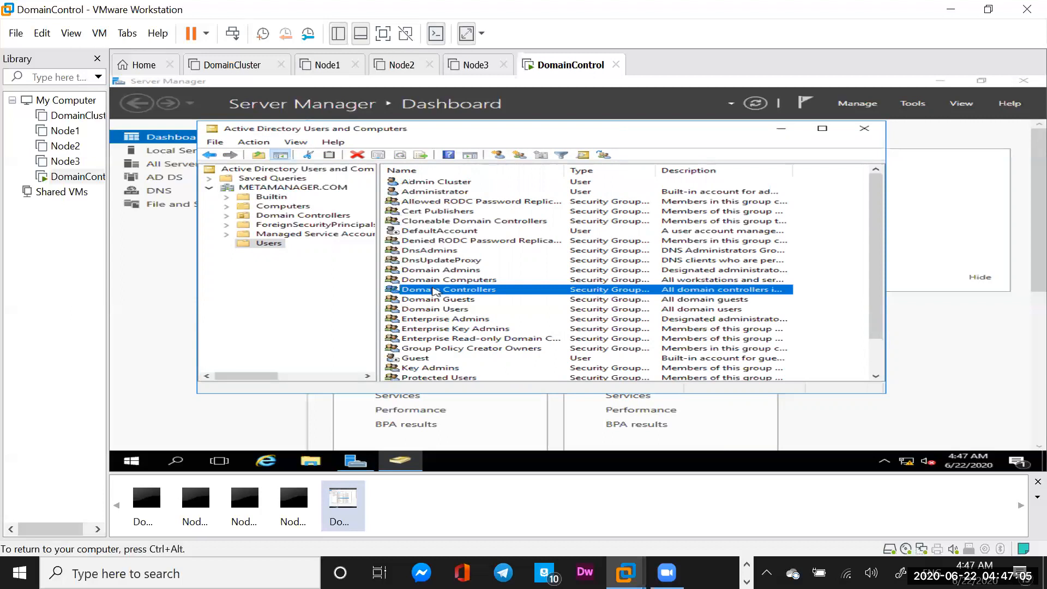
right_click(435, 291)
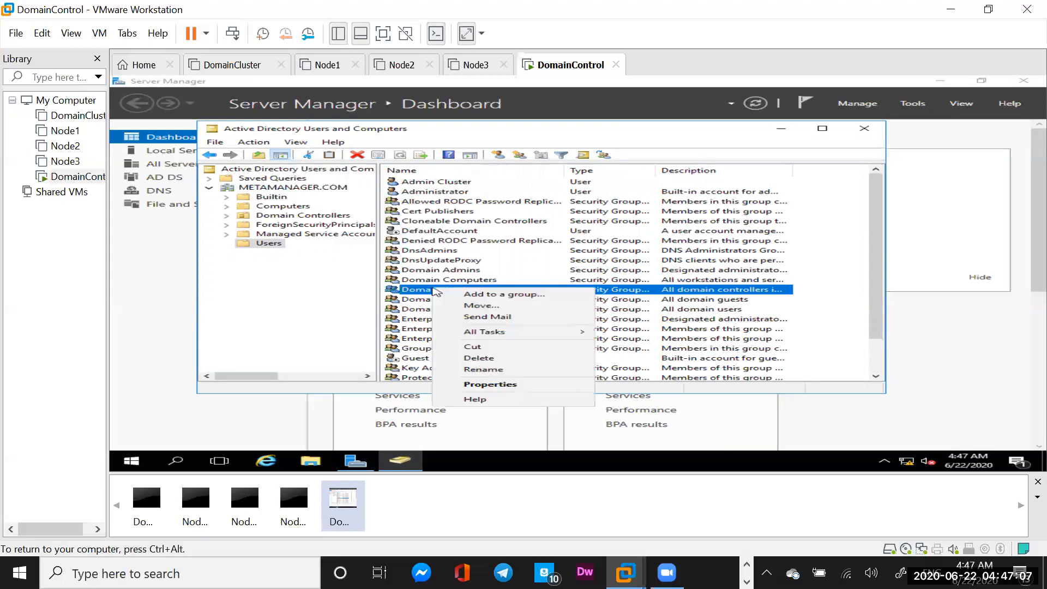
left_click(468, 384)
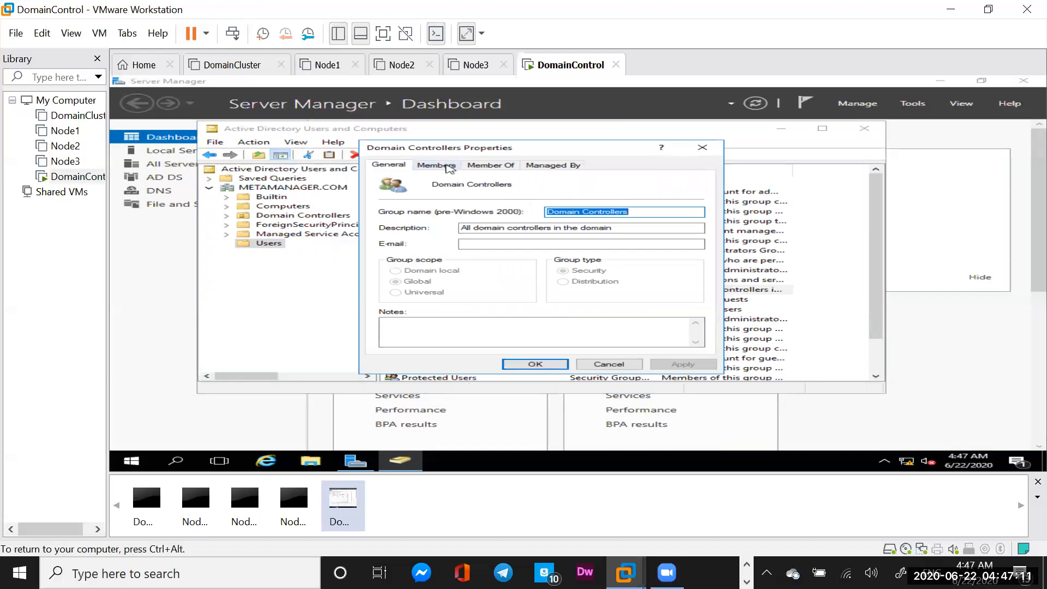
left_click(449, 167)
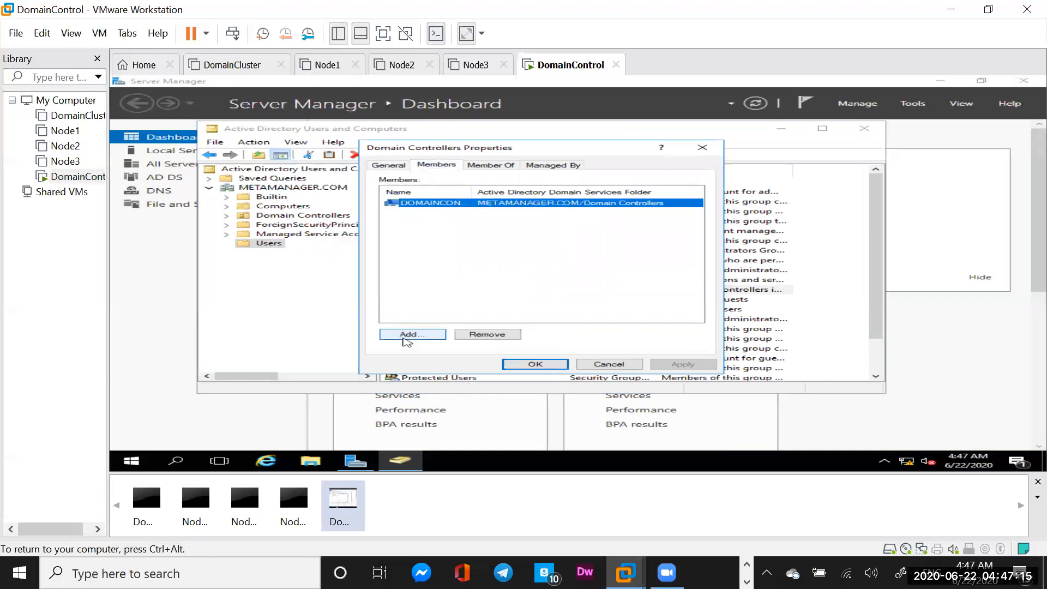
left_click(406, 334)
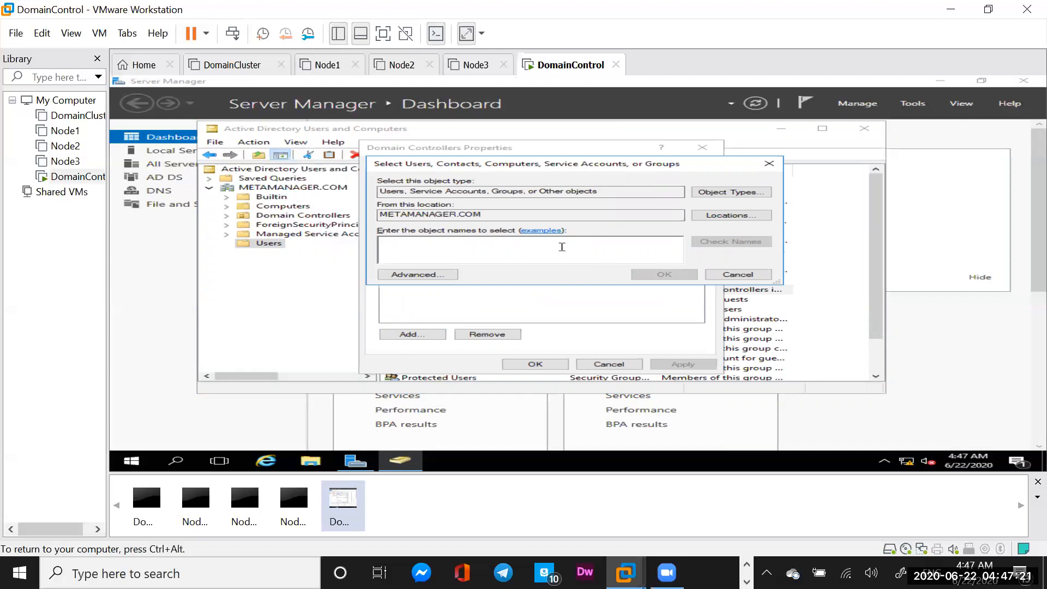
type("C")
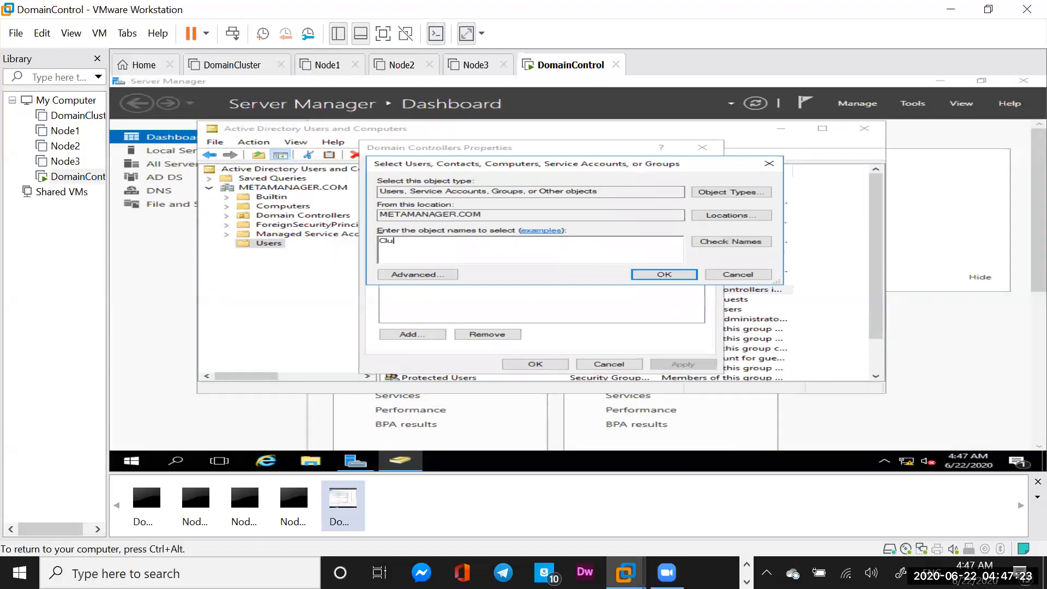
type("lusterAdmin")
left_click(735, 241)
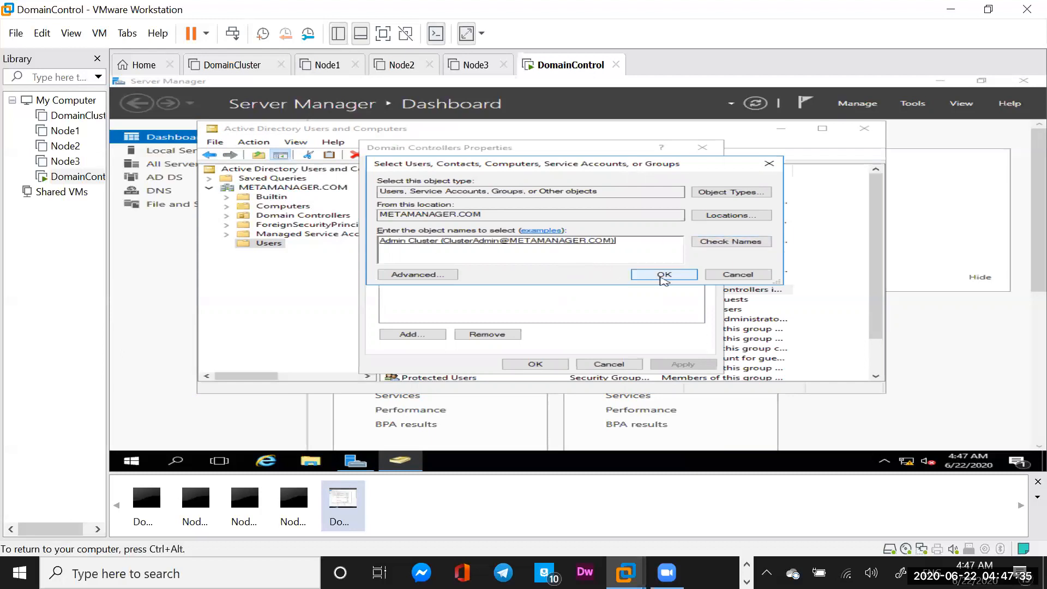
left_click(663, 274)
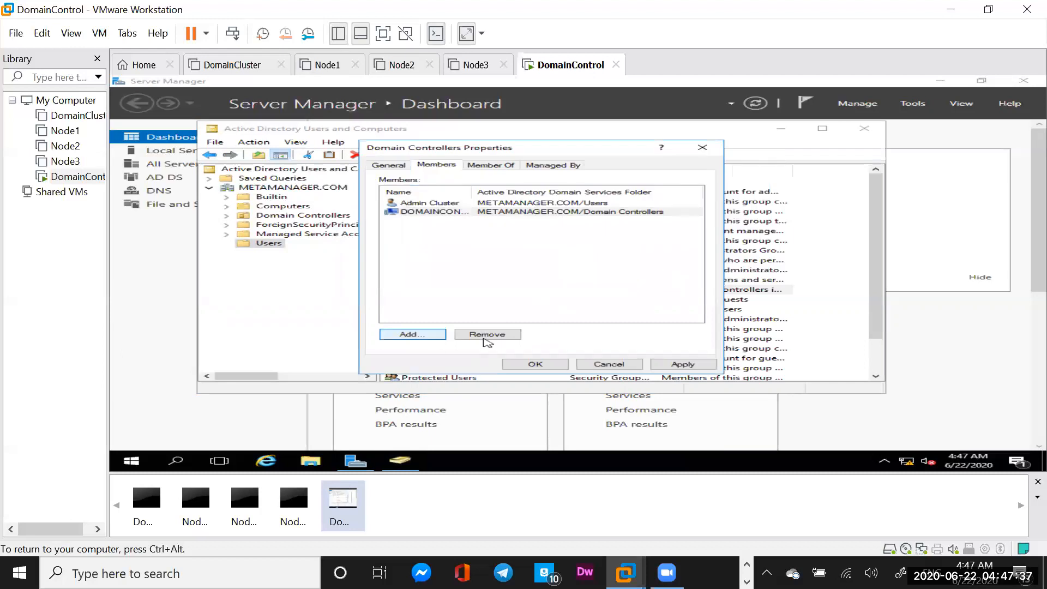
left_click(535, 364)
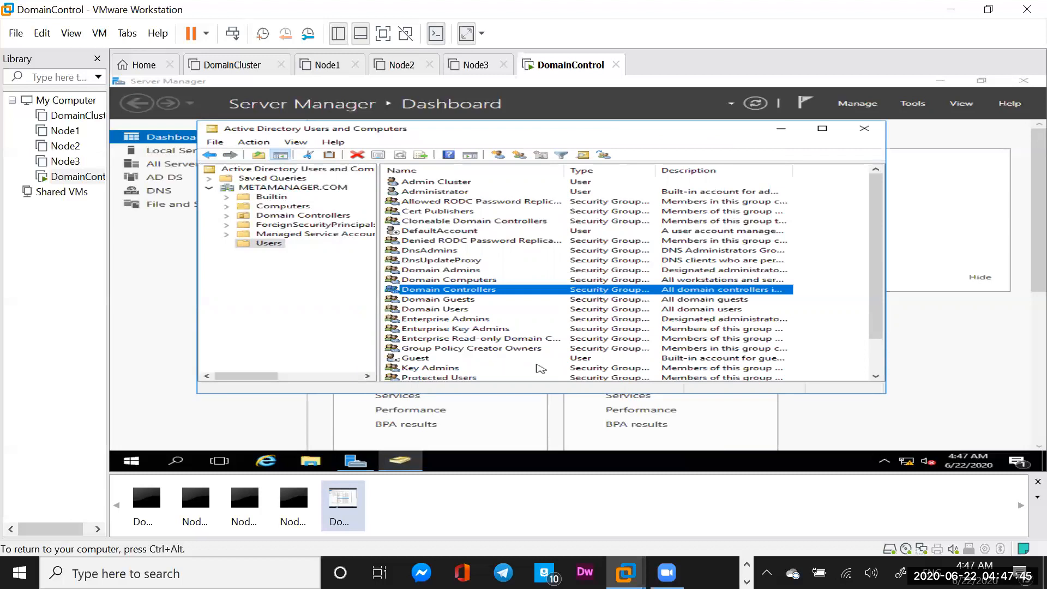
Add ClusterAdmin to the Domain Admins group's members and close its properties
left_click(435, 271)
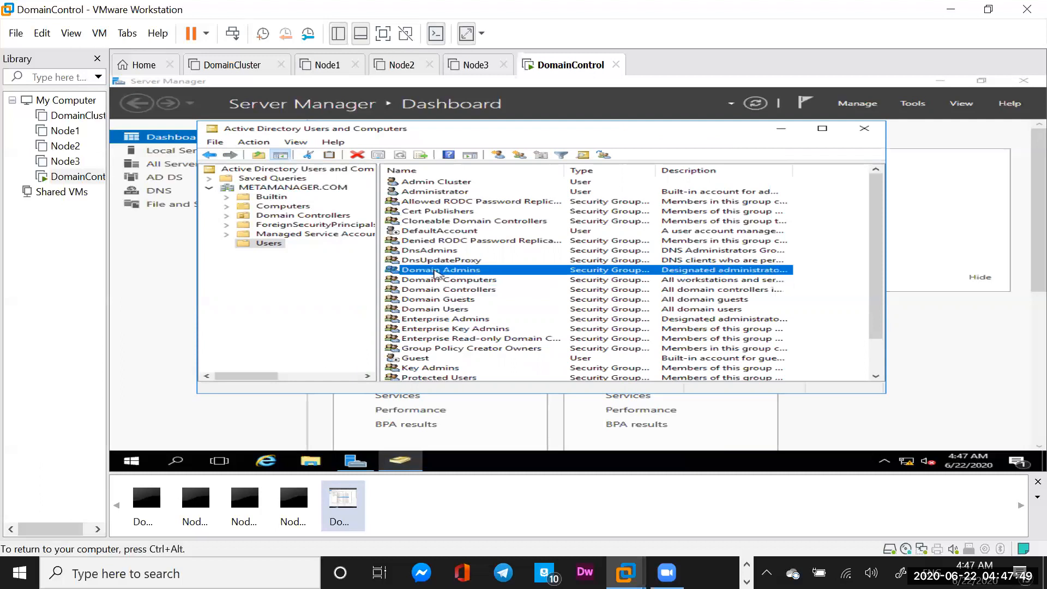
right_click(435, 271)
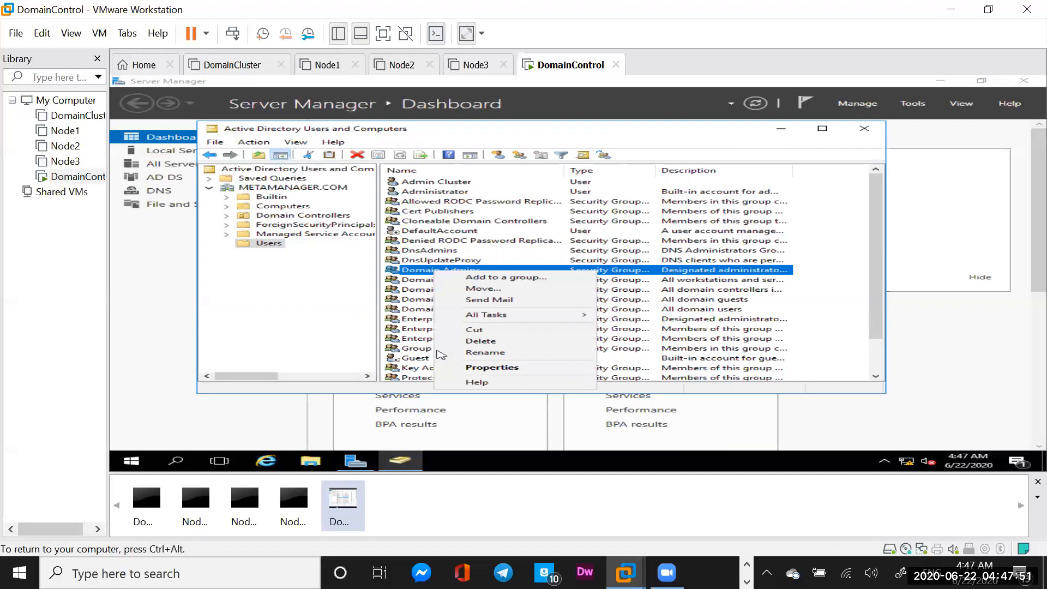
left_click(478, 367)
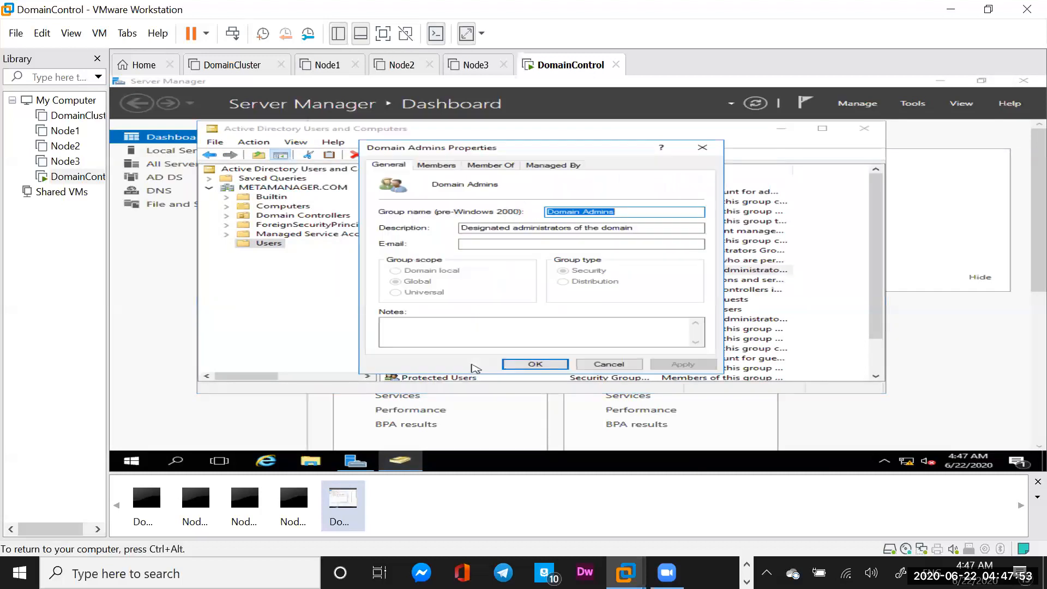
left_click(441, 167)
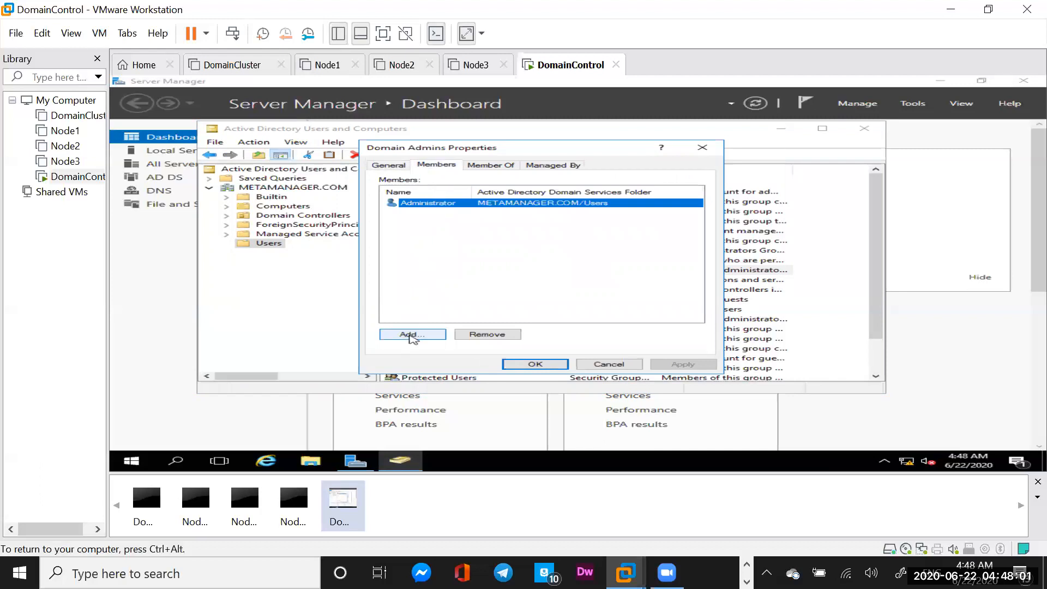
left_click(410, 335)
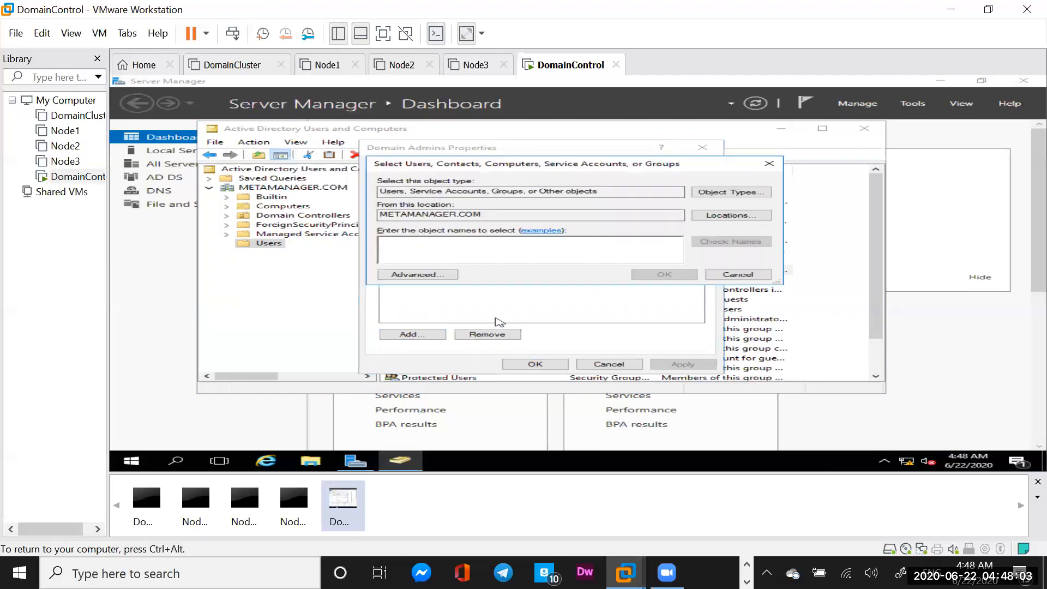
type("Cl")
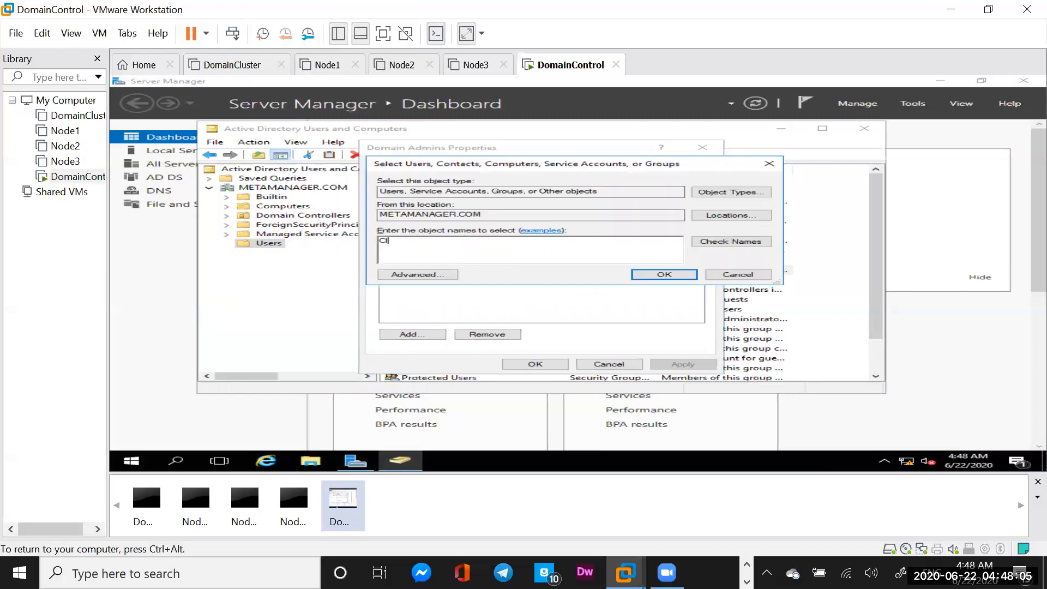
type("usterAdmin")
left_click(722, 243)
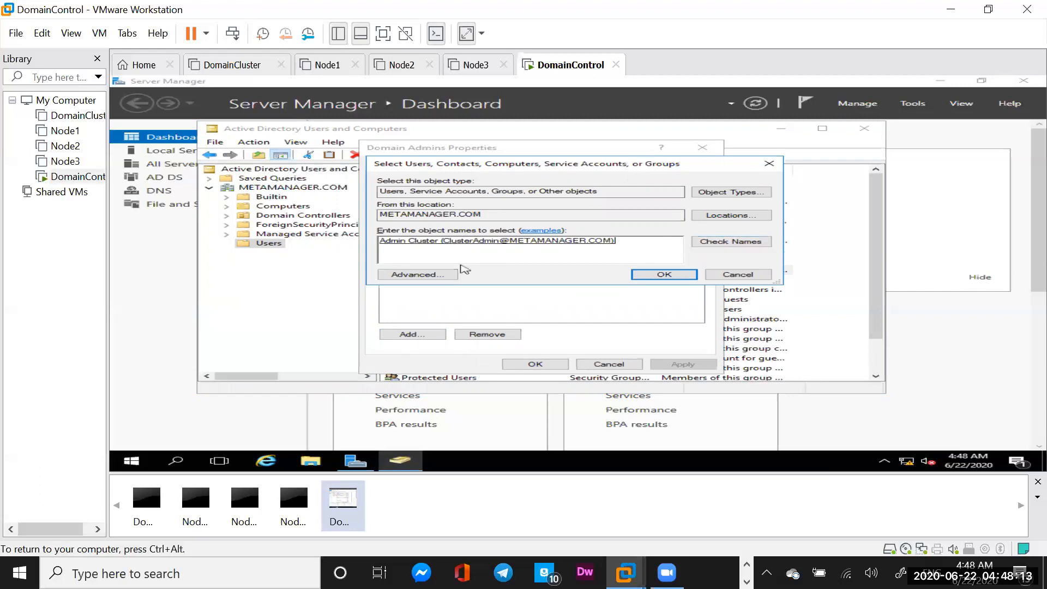
left_click(650, 277)
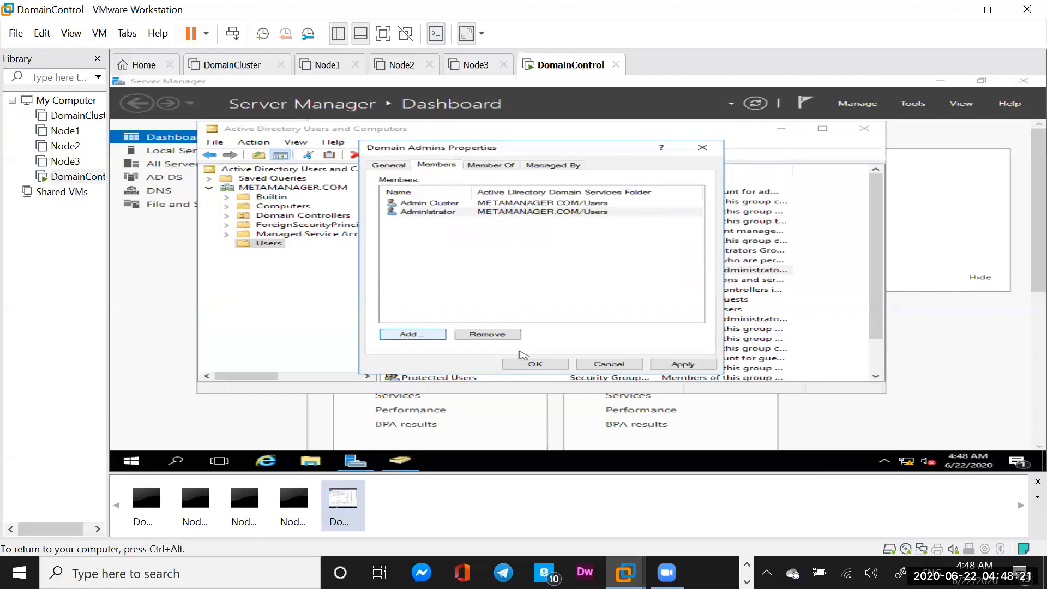
left_click(536, 364)
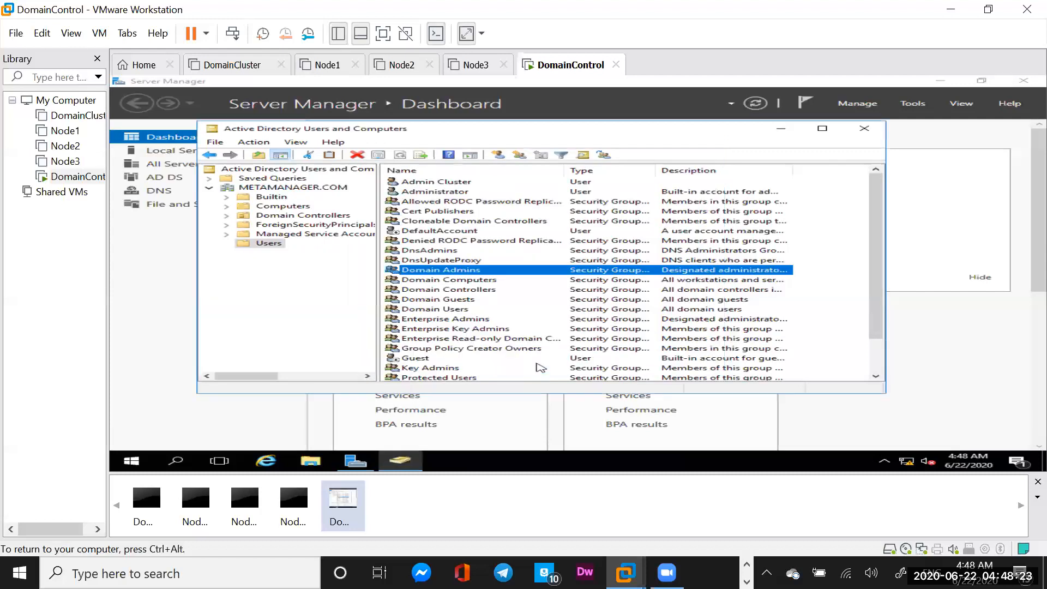
Close Active Directory Users and Computers and choose Switch user from the Ctrl+Alt+Del screen
left_click(866, 130)
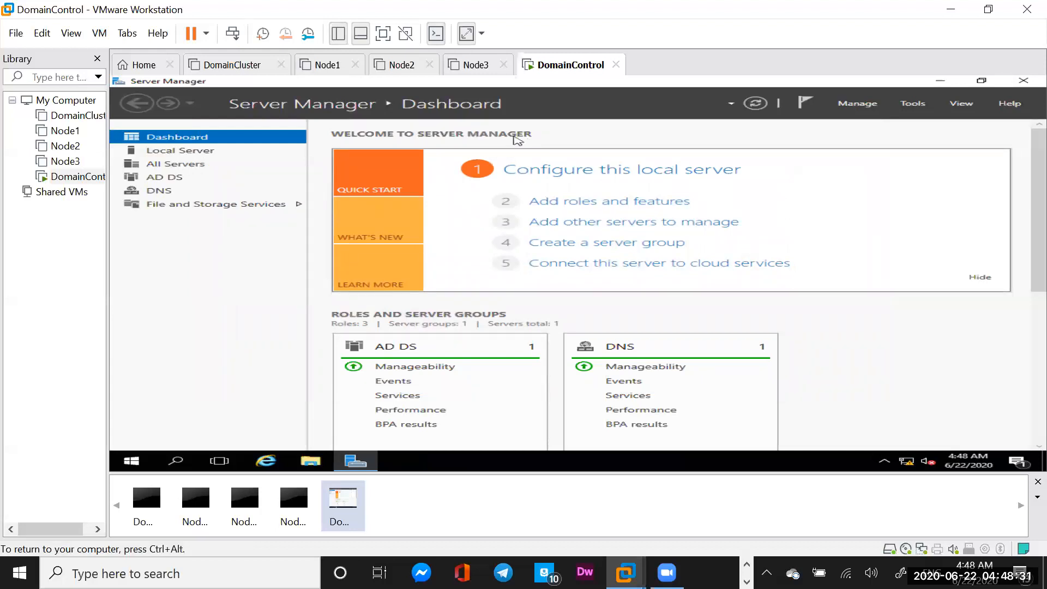
left_click(233, 34)
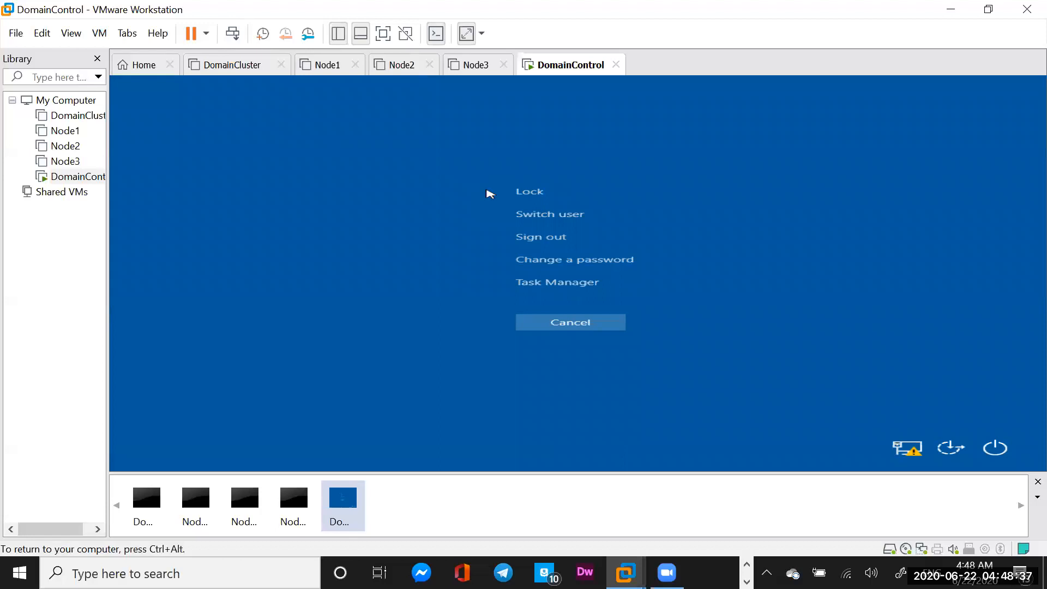
left_click(550, 214)
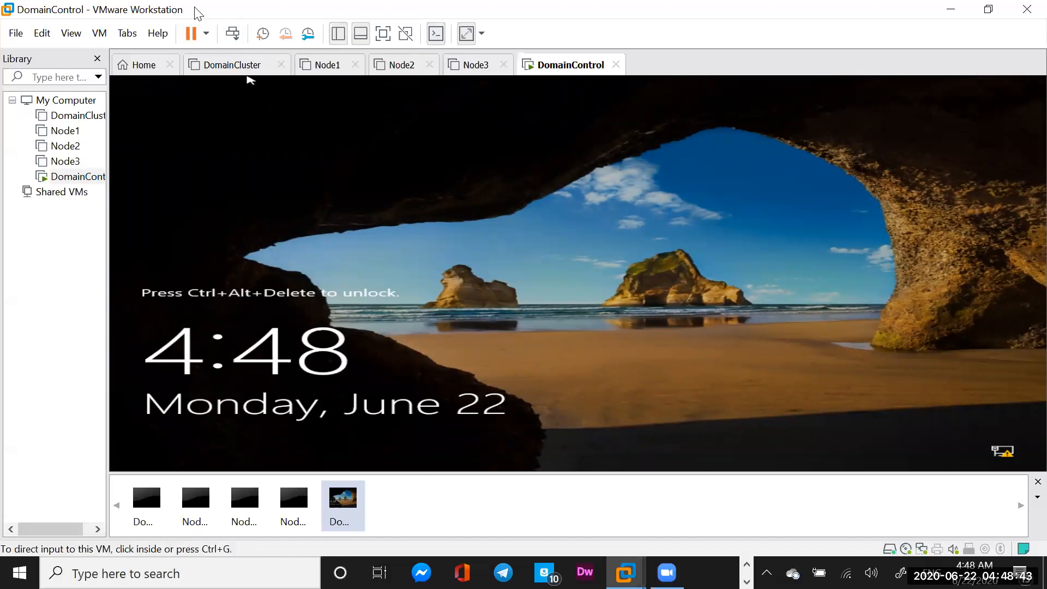
Sign in to DomainControl as Other user ClusterAdmin with its password
left_click(233, 34)
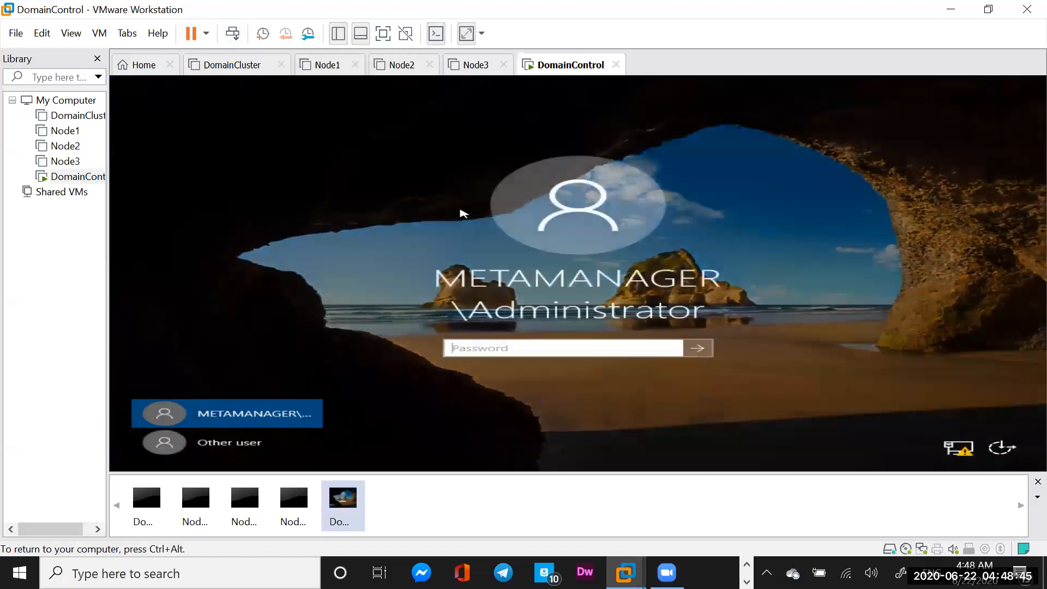
left_click(228, 447)
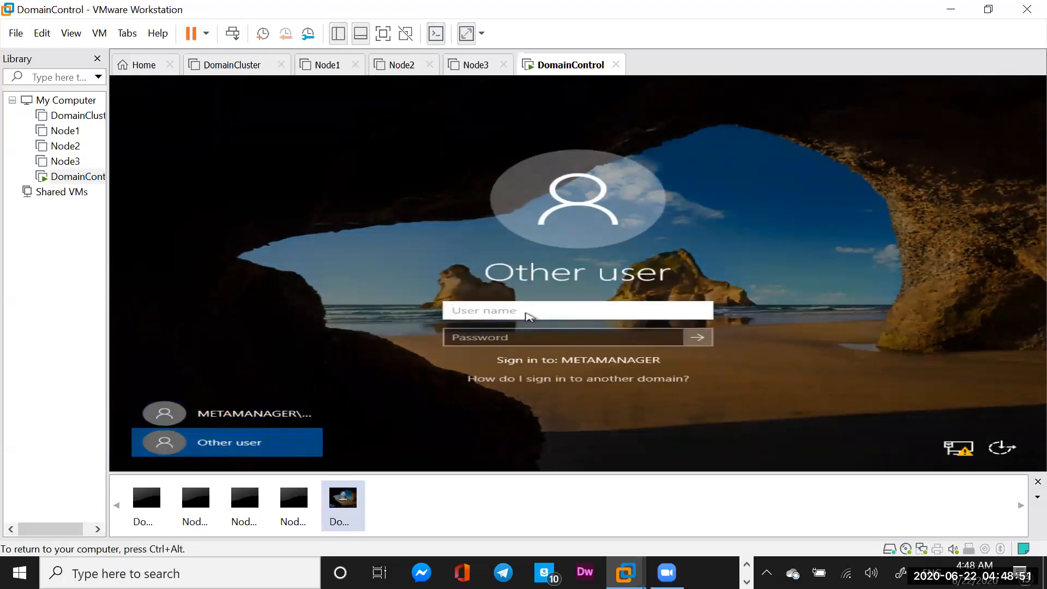
type("ClusterAdmin")
left_click(517, 339)
type("*********")
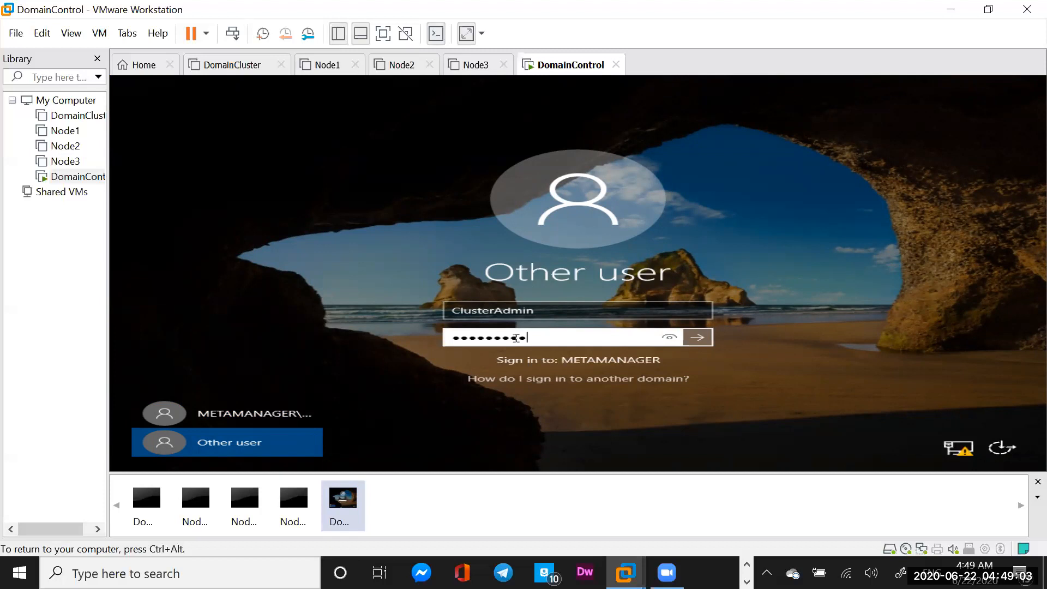
type("*")
left_click(698, 337)
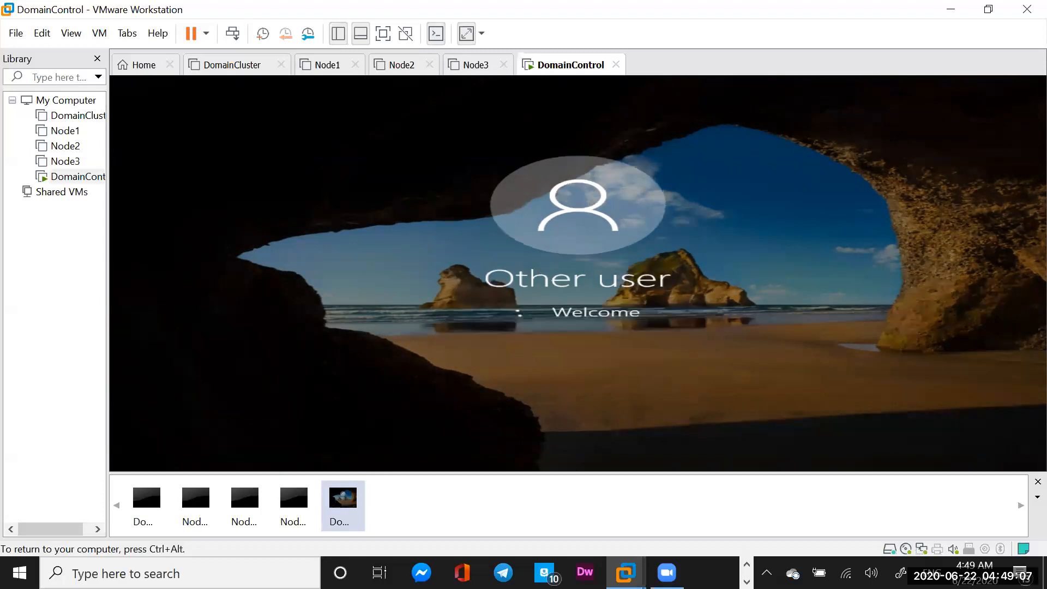
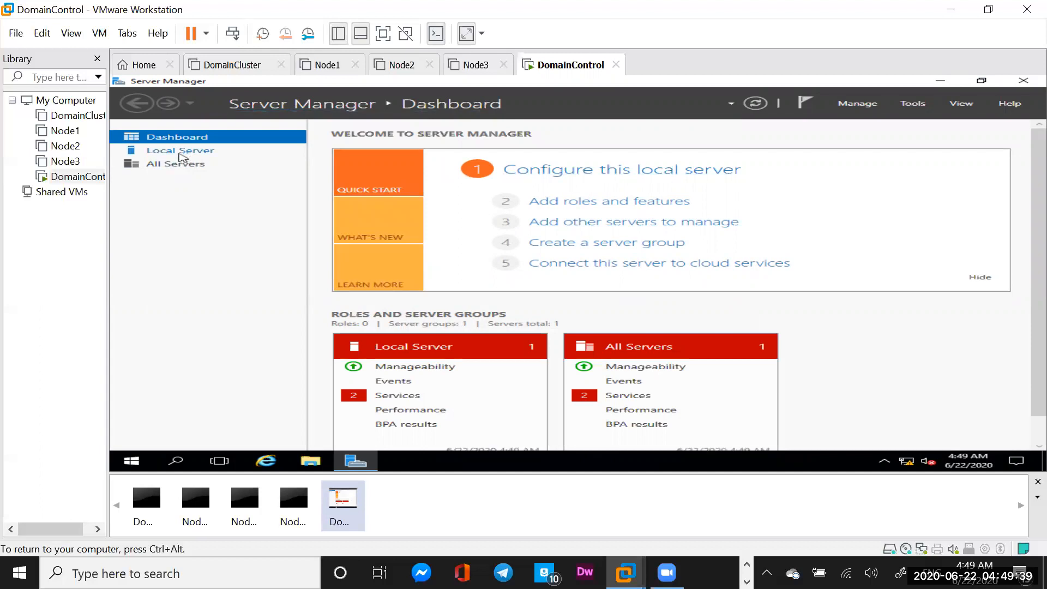
Show DomainControl's Local Server properties: domain METAMANAGER.COM at IP 192.168.1.100
left_click(180, 155)
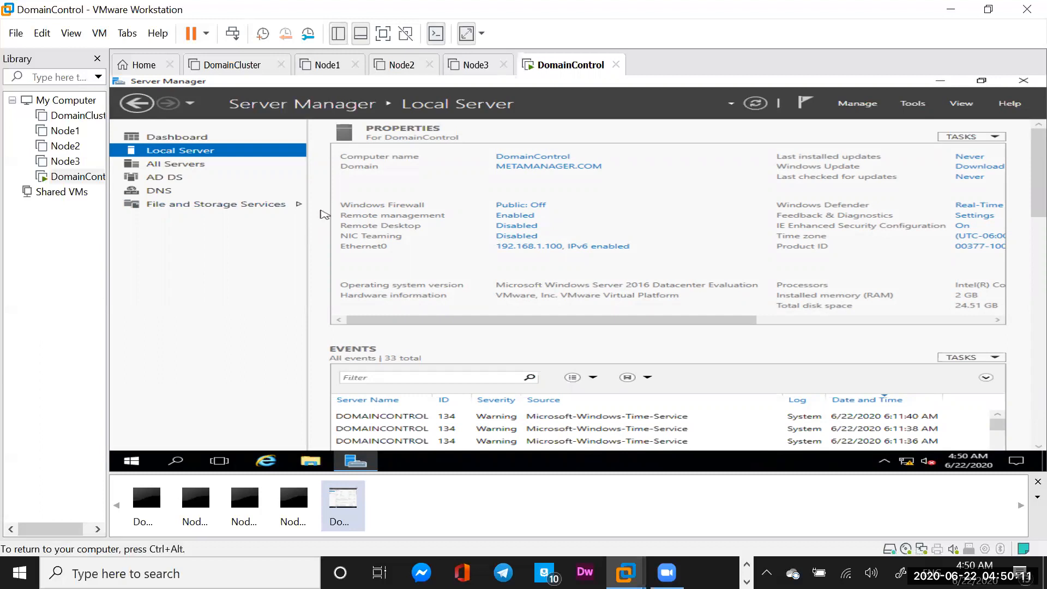
left_click(463, 80)
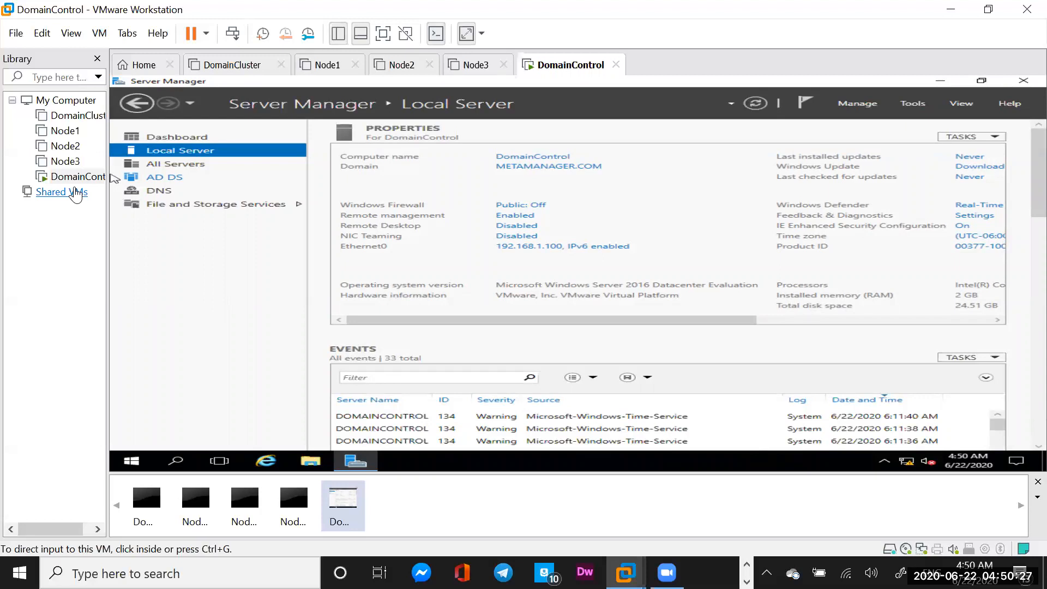
Start a custom Windows Server 2016 virtual machine, OS installed later, named Node4
left_click(143, 65)
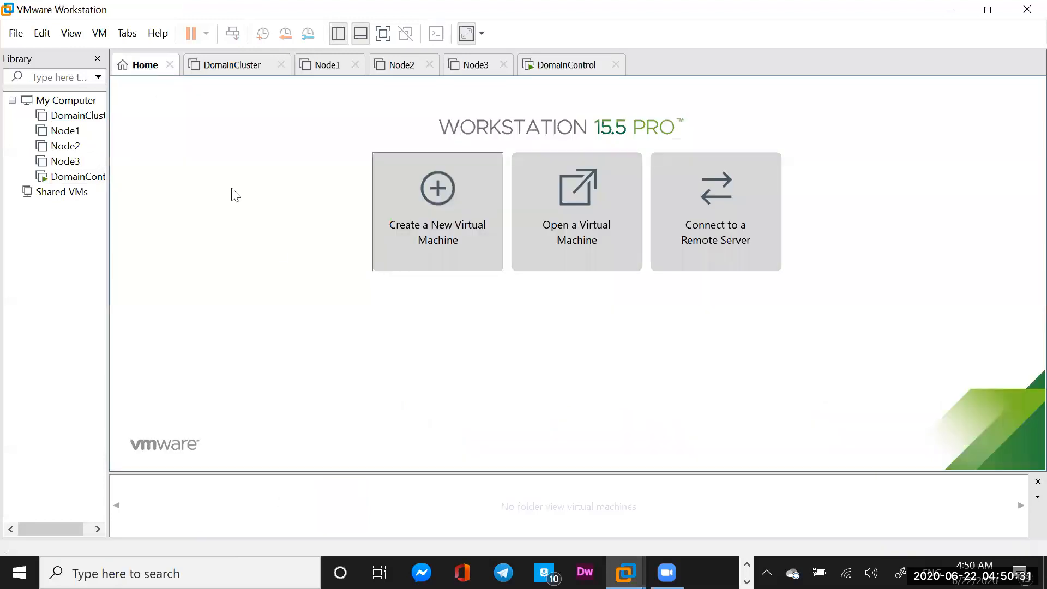
left_click(426, 239)
left_click(442, 228)
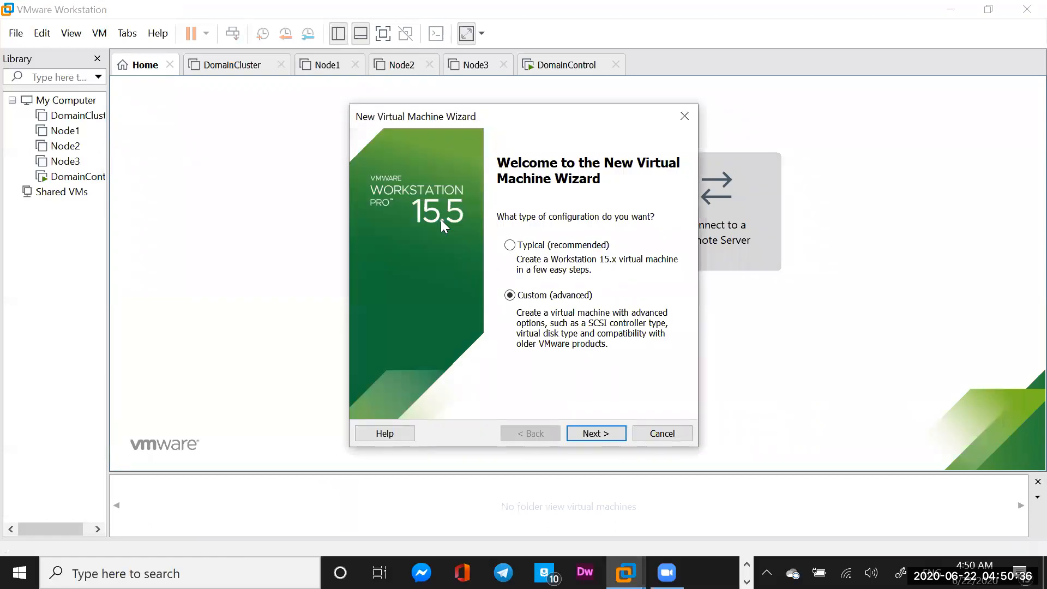
left_click(595, 430)
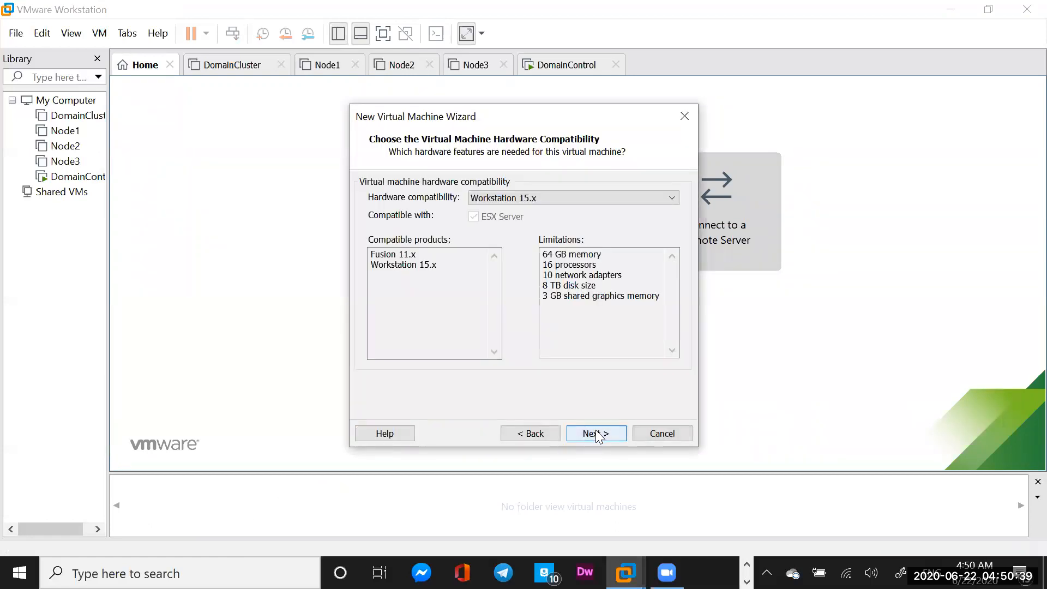
left_click(595, 433)
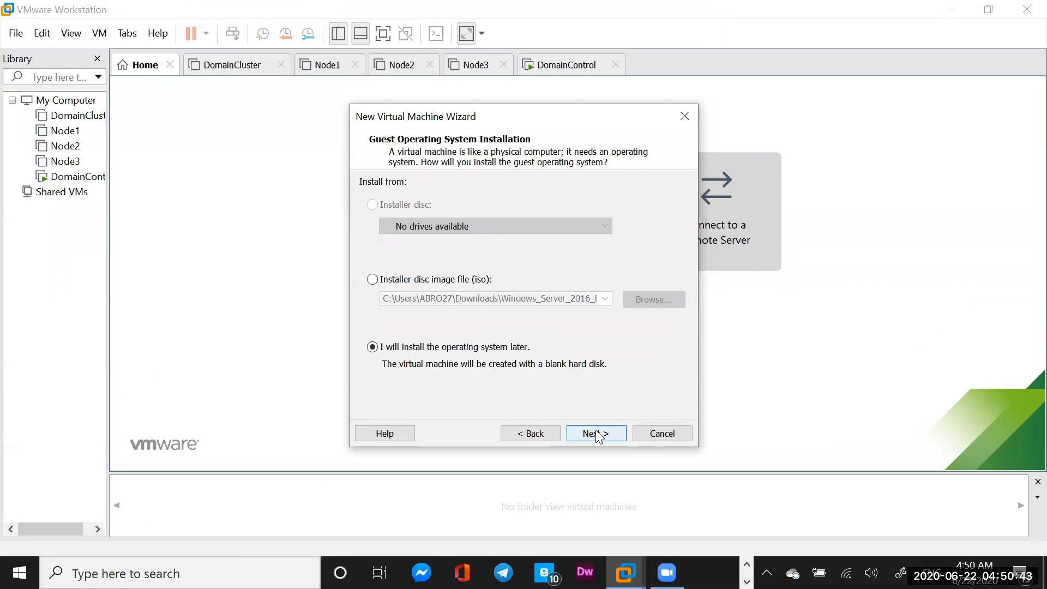
left_click(596, 431)
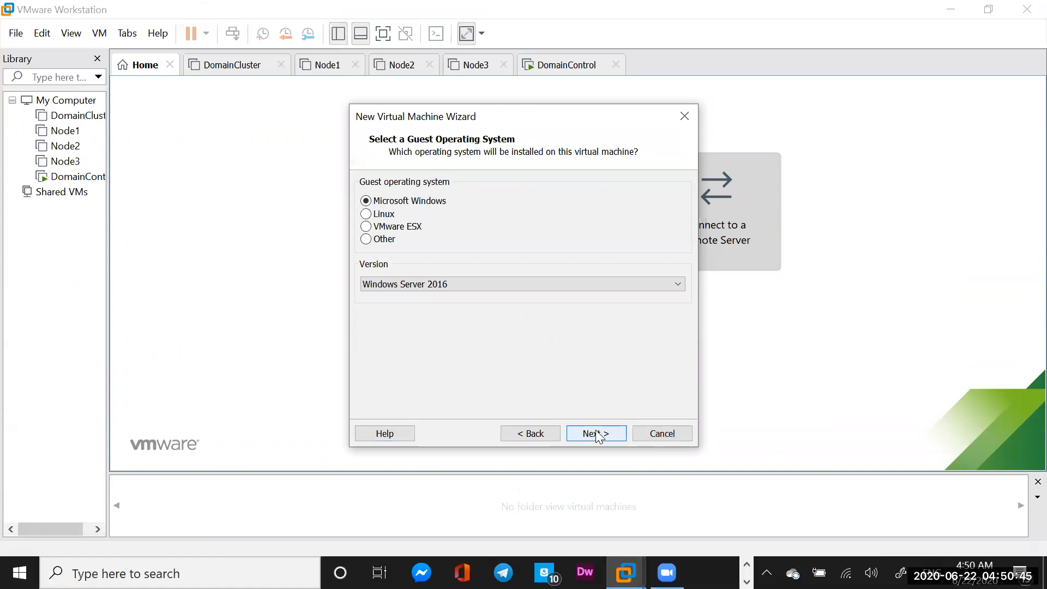
left_click(598, 434)
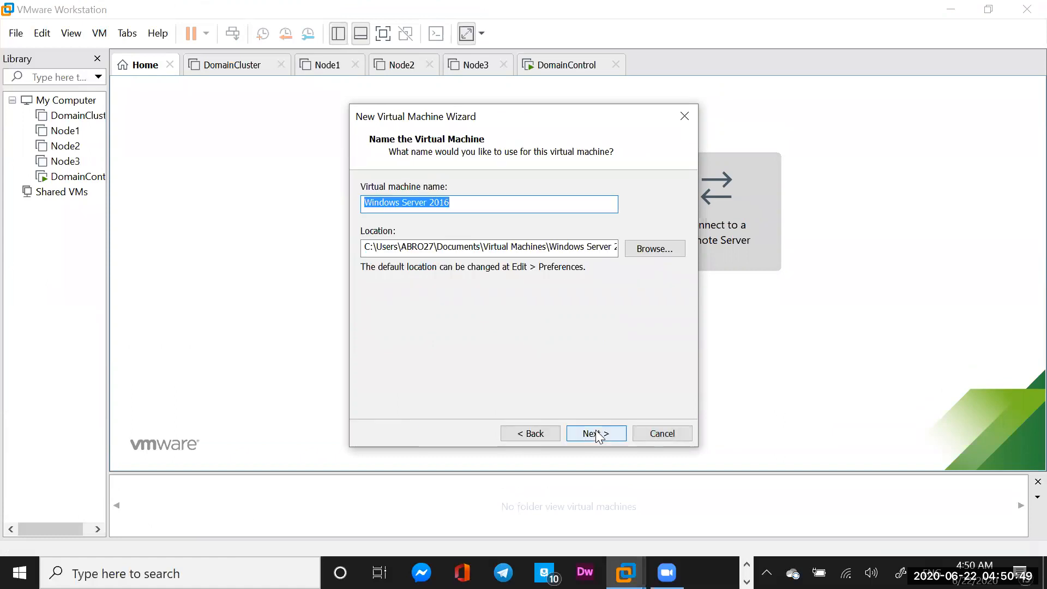
type("Node4")
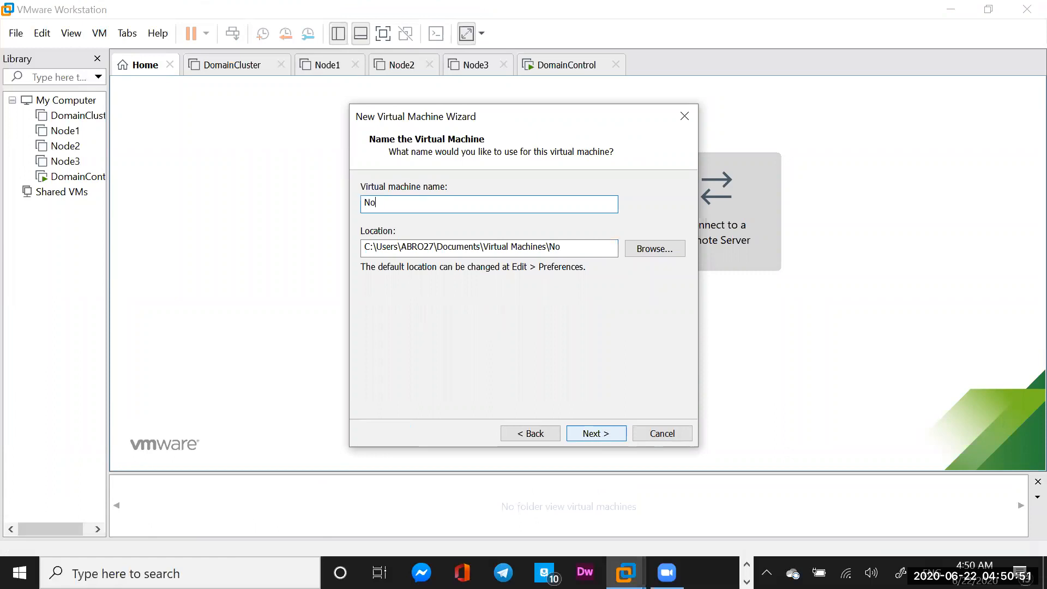
left_click(657, 253)
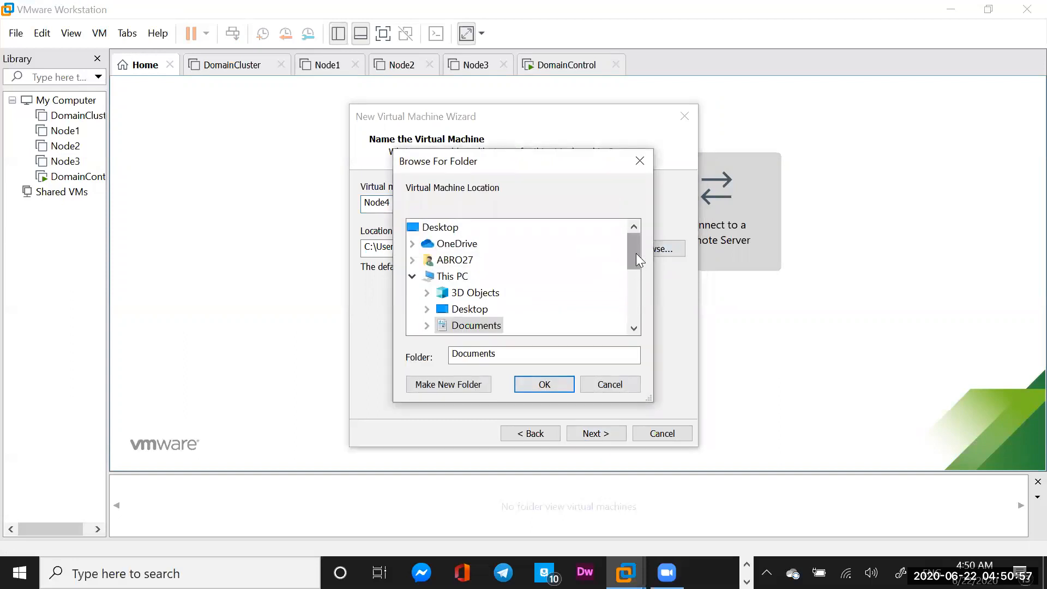
Browse to the C:\VMware\Clusters folder for the VM location
left_click_drag(634, 254, 633, 293)
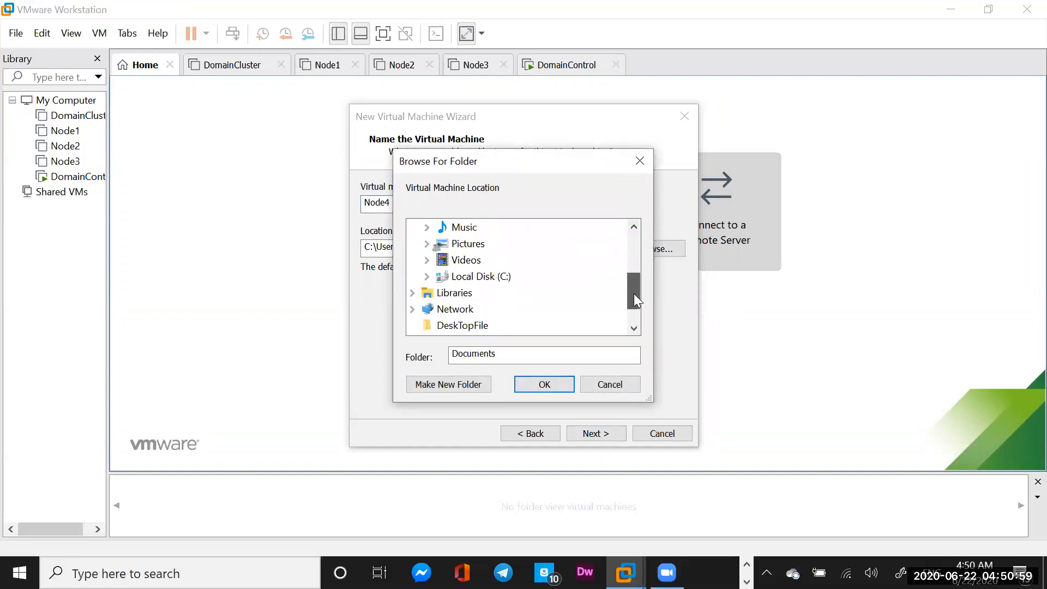
double_click(470, 277)
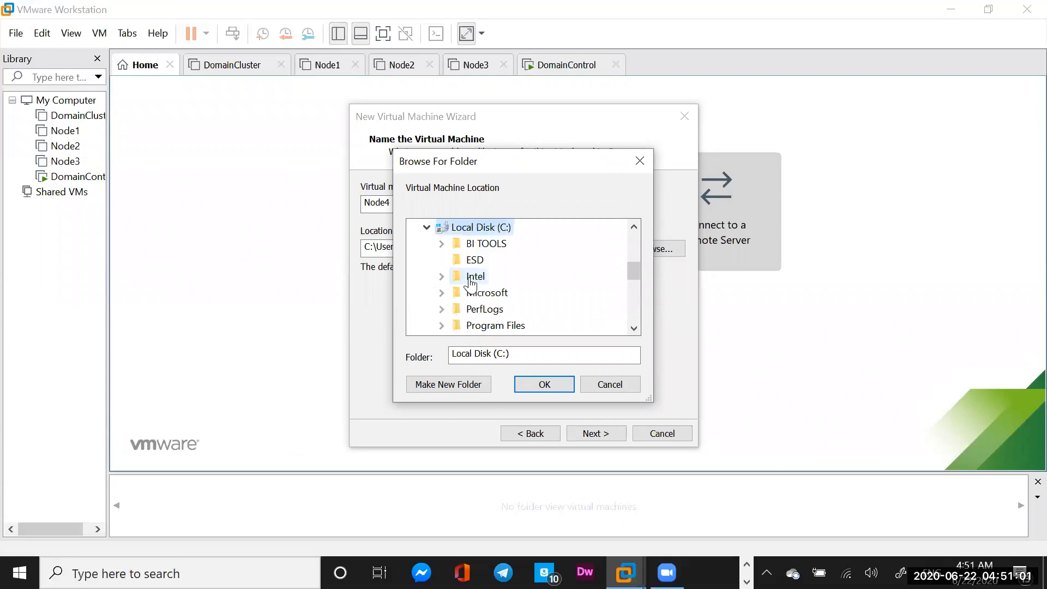
left_click_drag(634, 267, 633, 290)
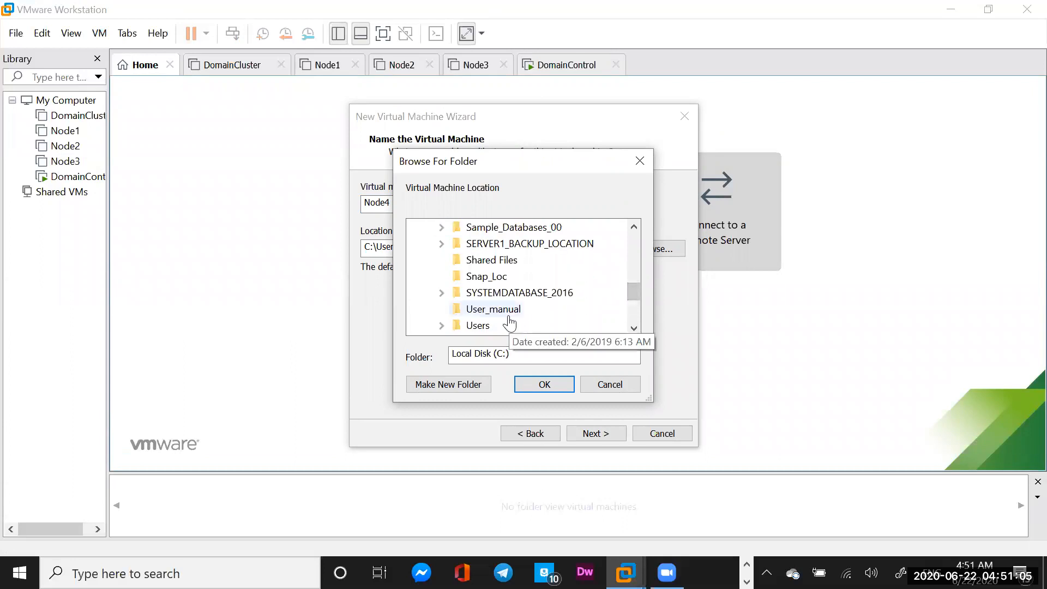
left_click_drag(634, 292, 634, 298)
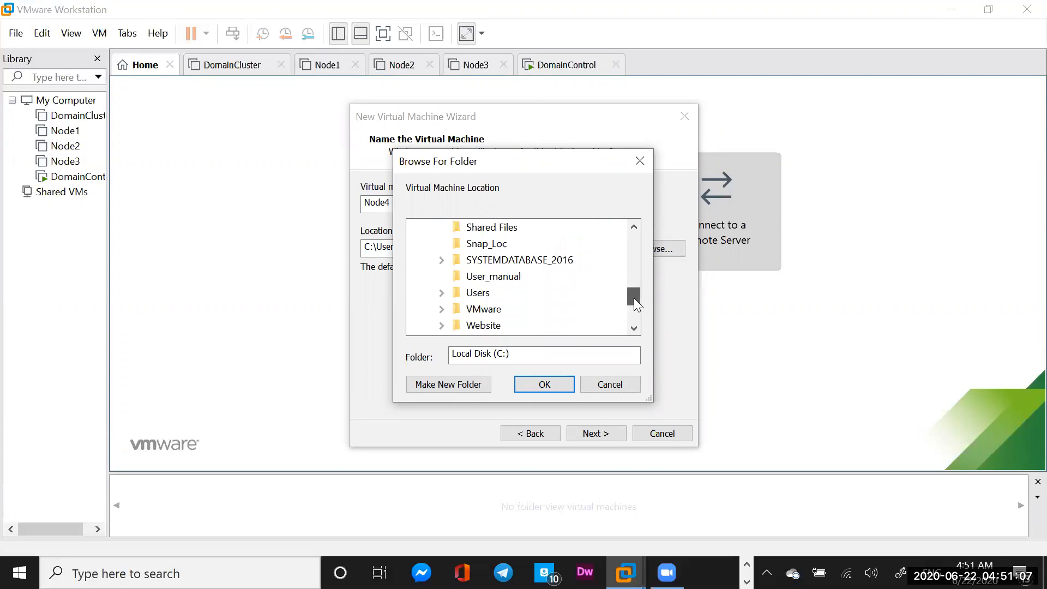
double_click(490, 310)
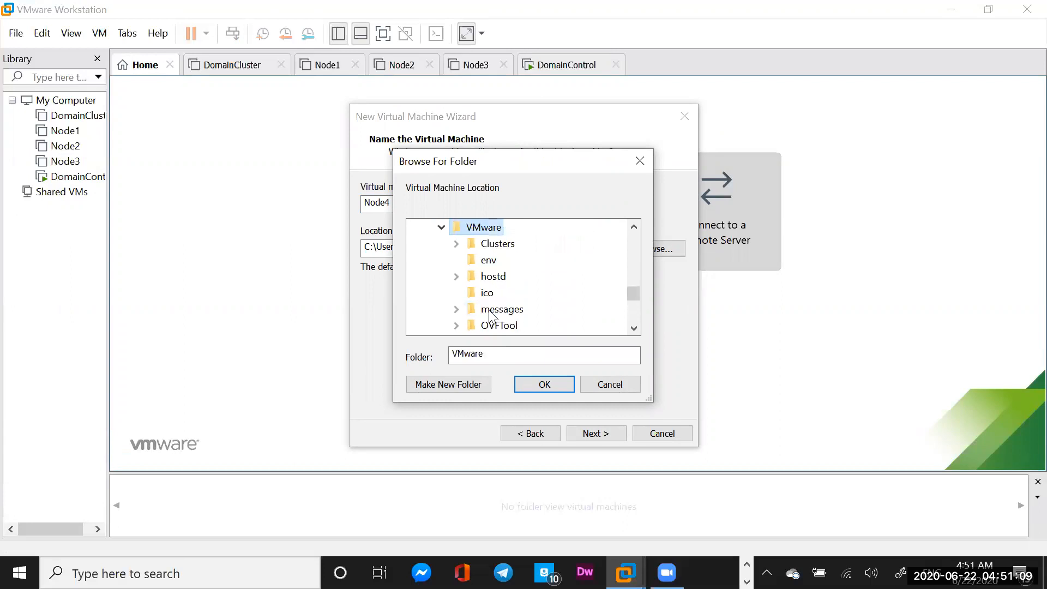
double_click(495, 250)
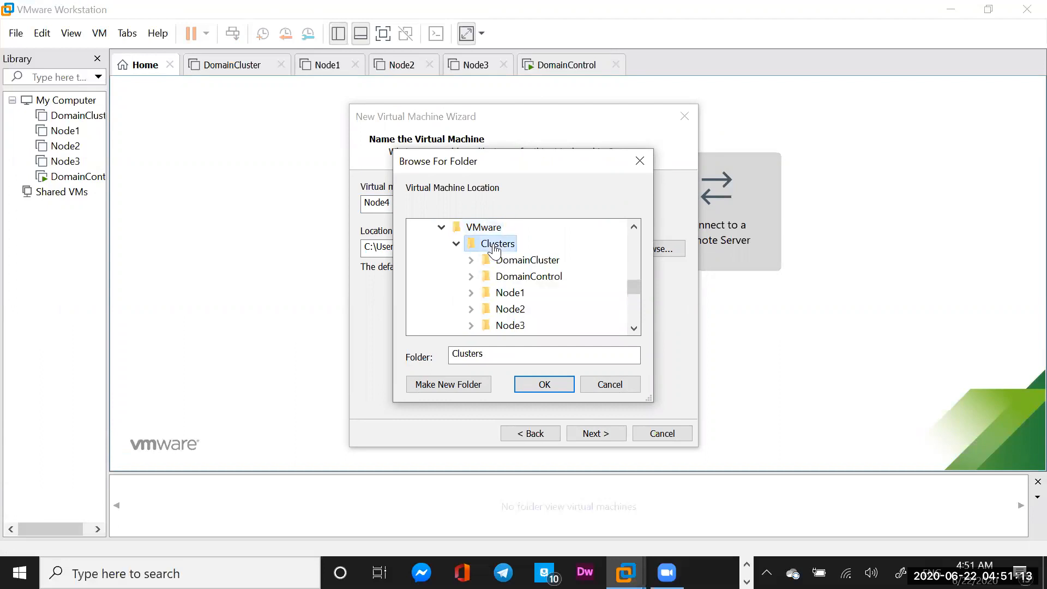
Create a Node4 folder in Clusters and use it as Node4's location
right_click(495, 250)
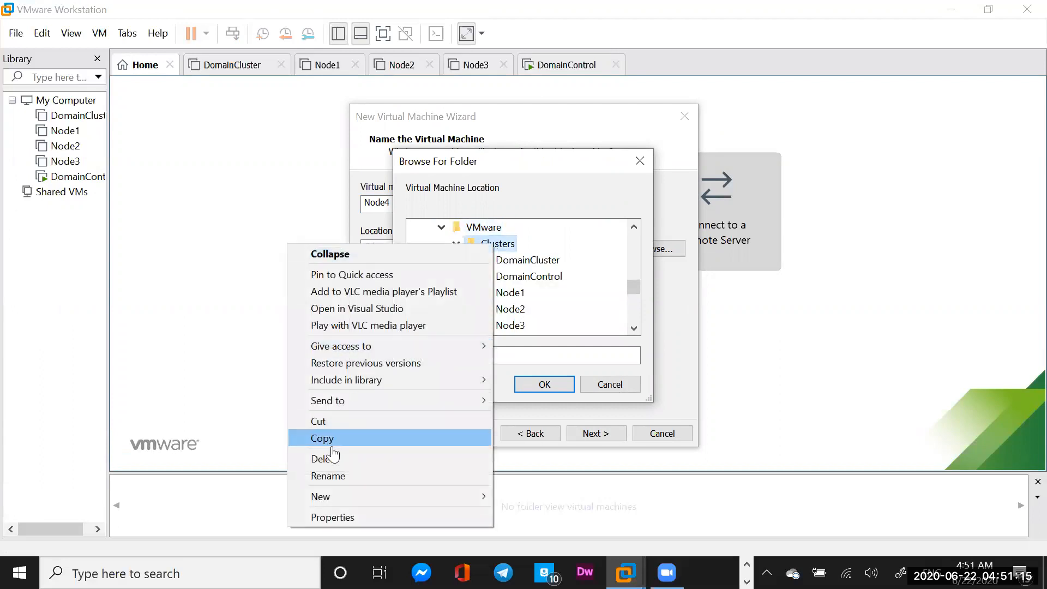
mouse_move(406, 506)
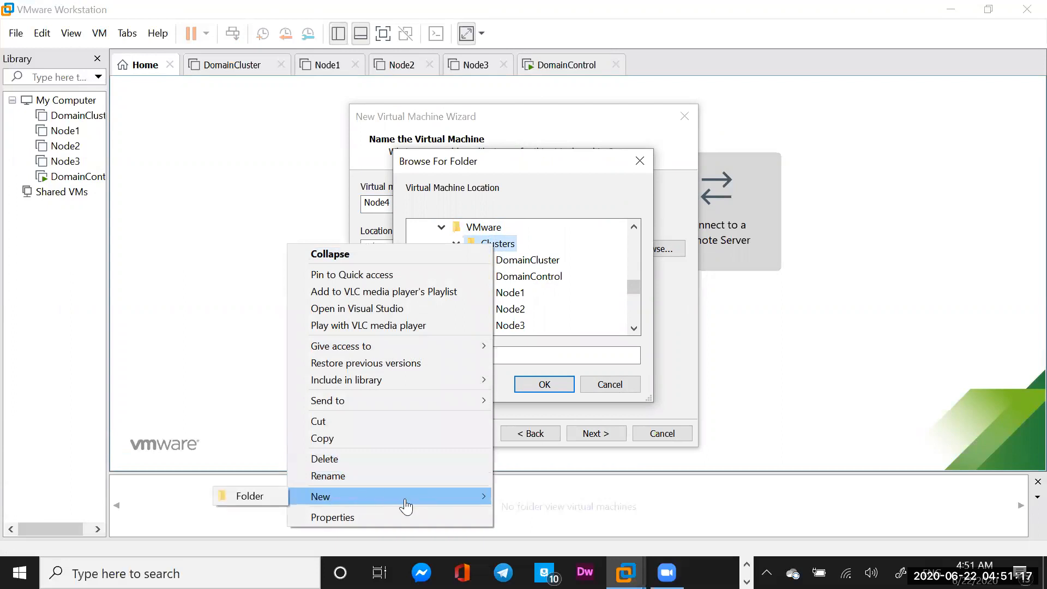
left_click(265, 497)
type("Node4")
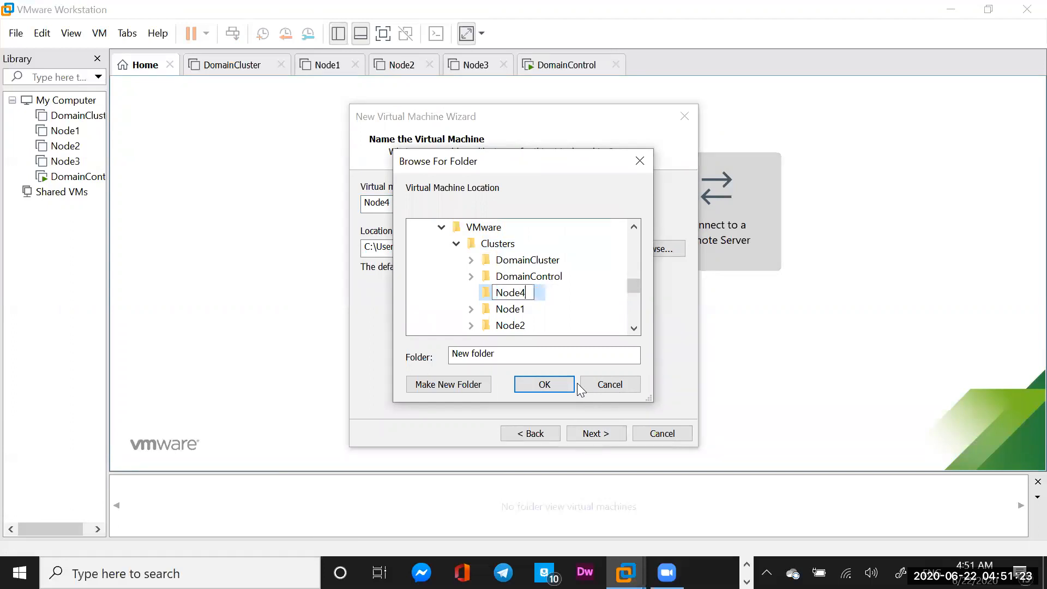
key("Return")
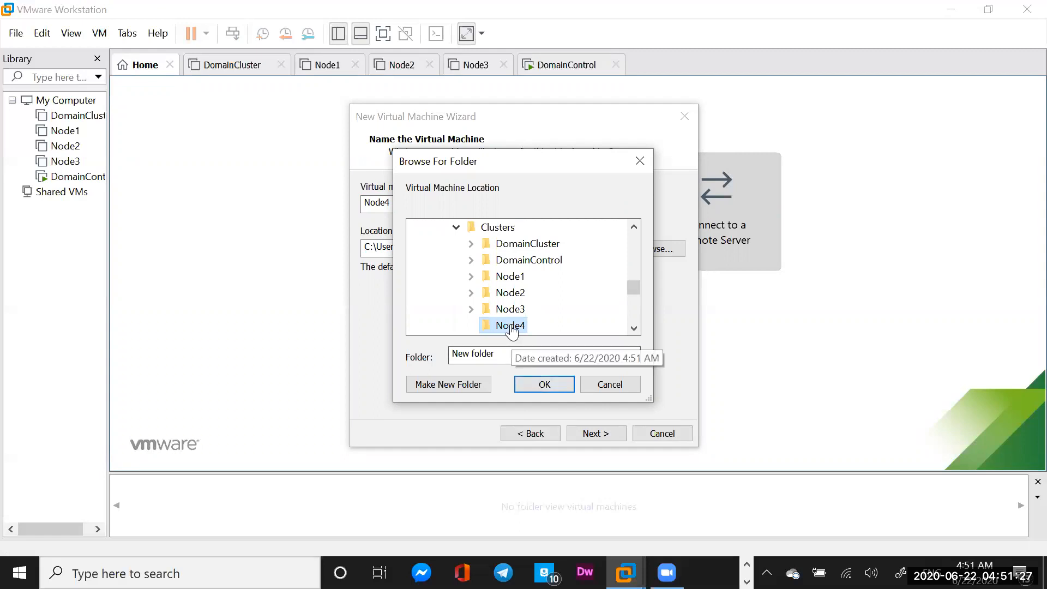
left_click(546, 385)
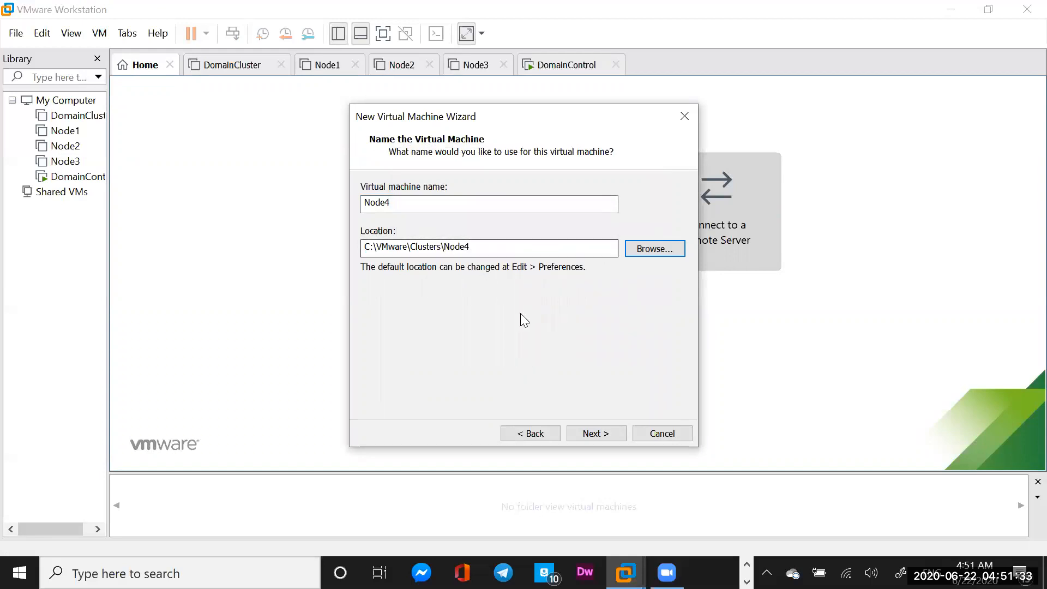
left_click(592, 435)
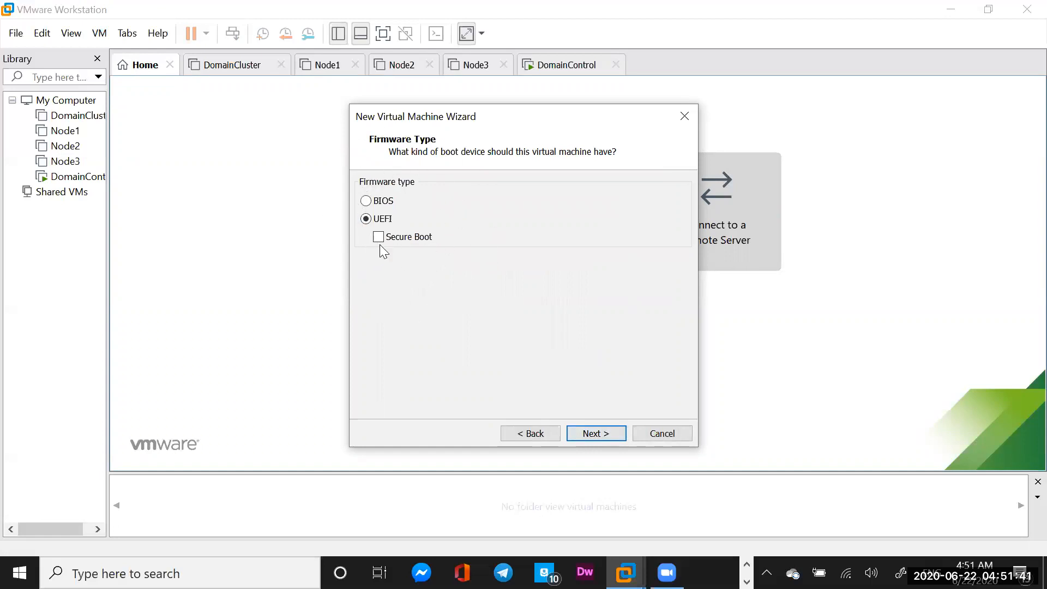
Set BIOS firmware and keep 2 processors and 2048 MB of memory
left_click(366, 201)
left_click(593, 434)
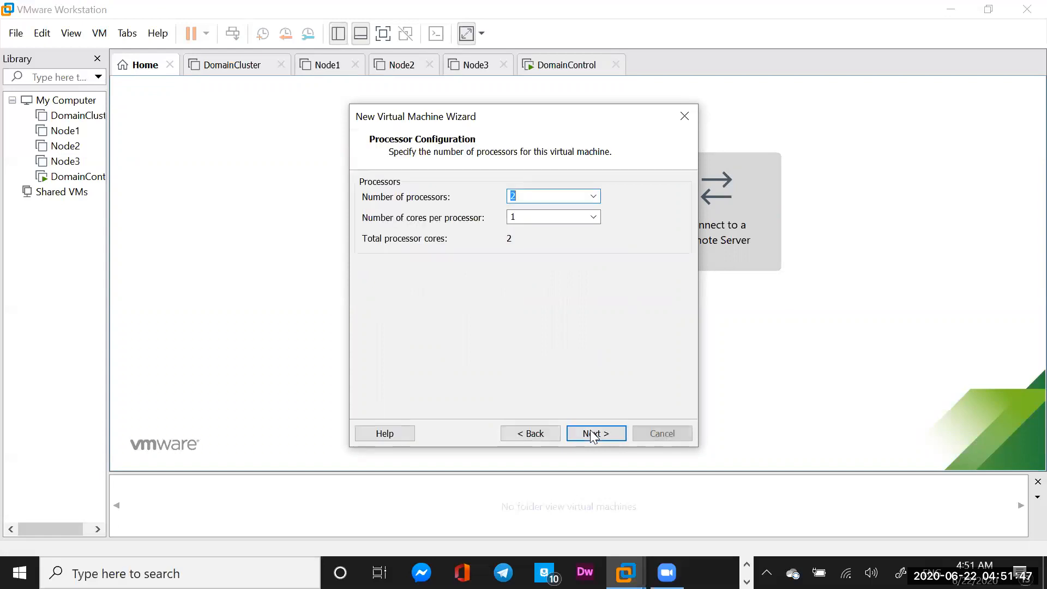
left_click(593, 433)
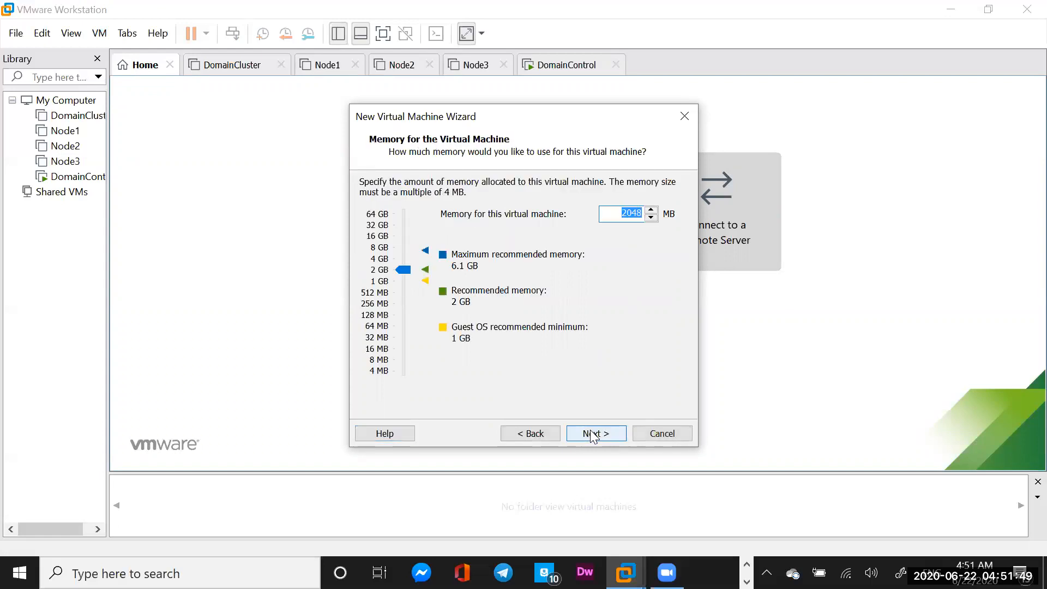
left_click(593, 433)
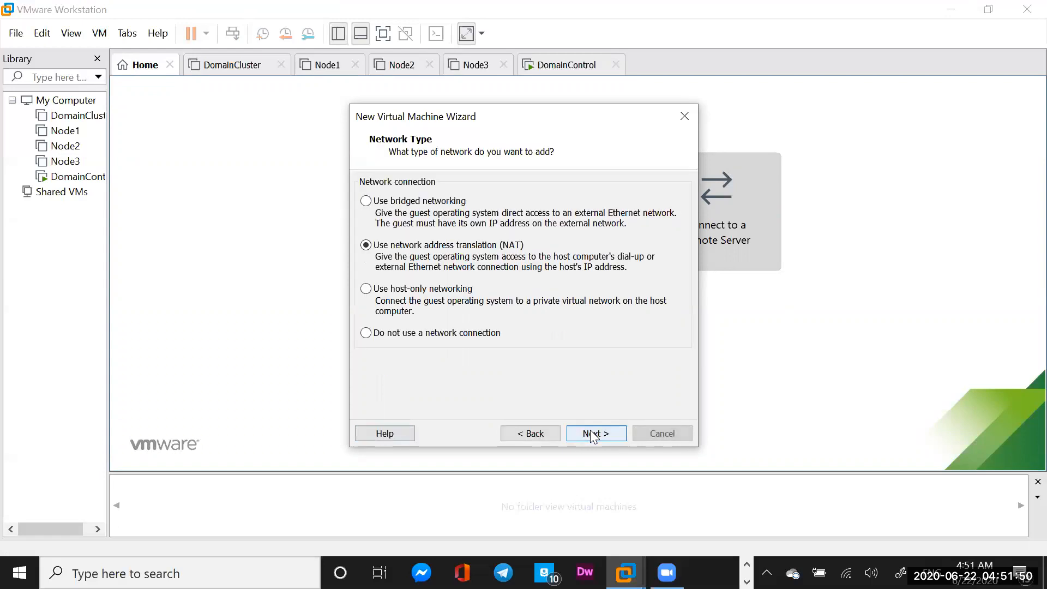
Use bridged networking, the LSI Logic SAS controller and a SCSI disk
left_click(367, 201)
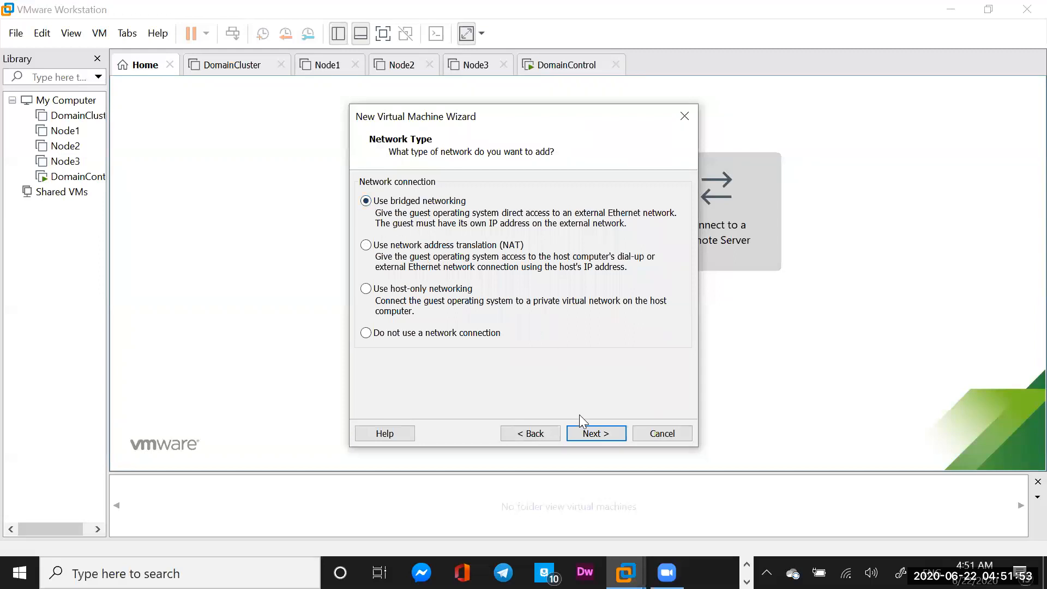
left_click(596, 434)
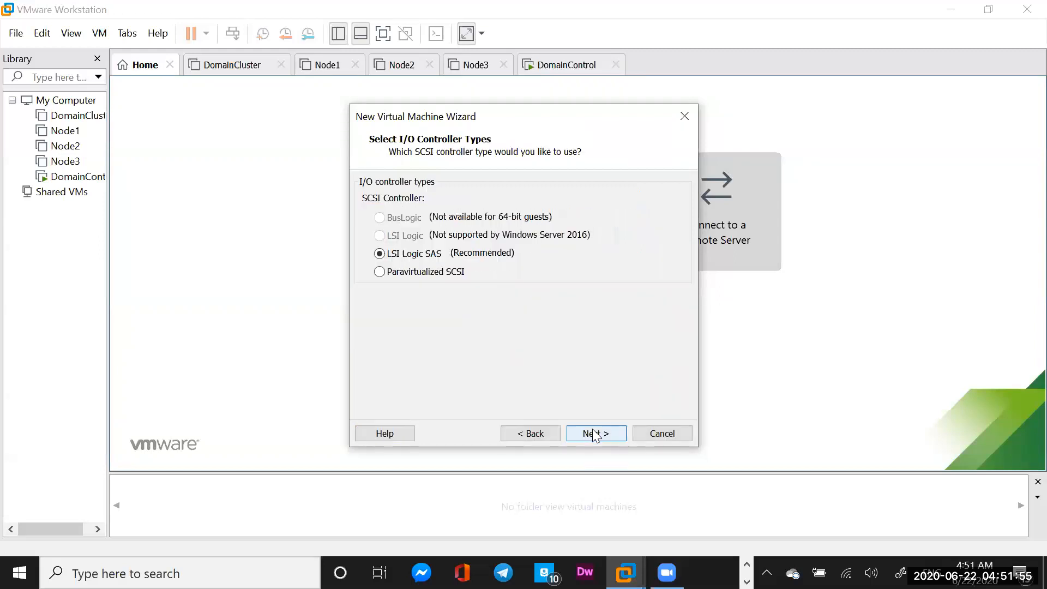
left_click(596, 435)
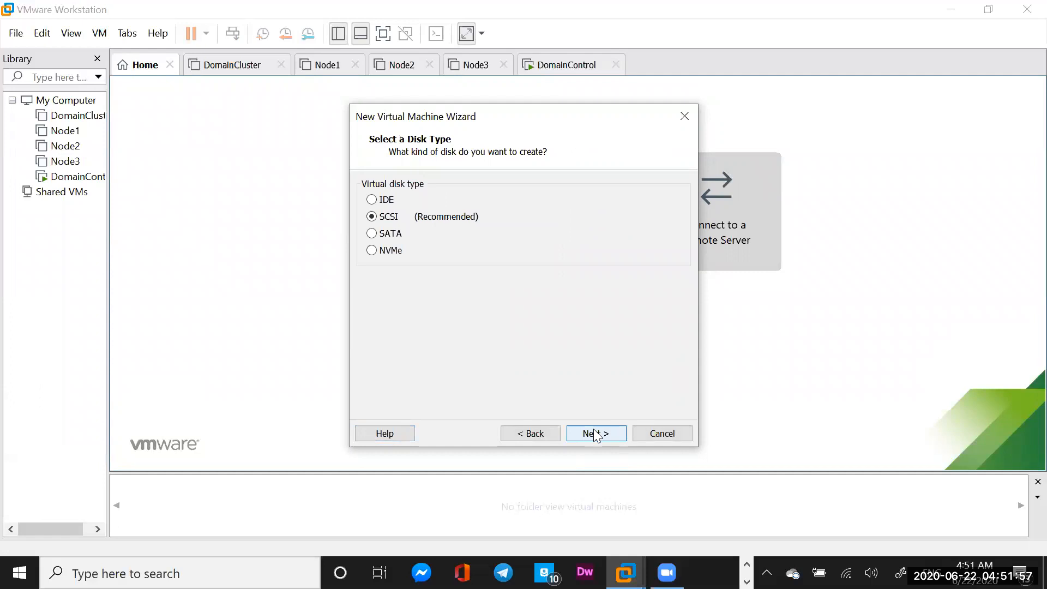
left_click(596, 434)
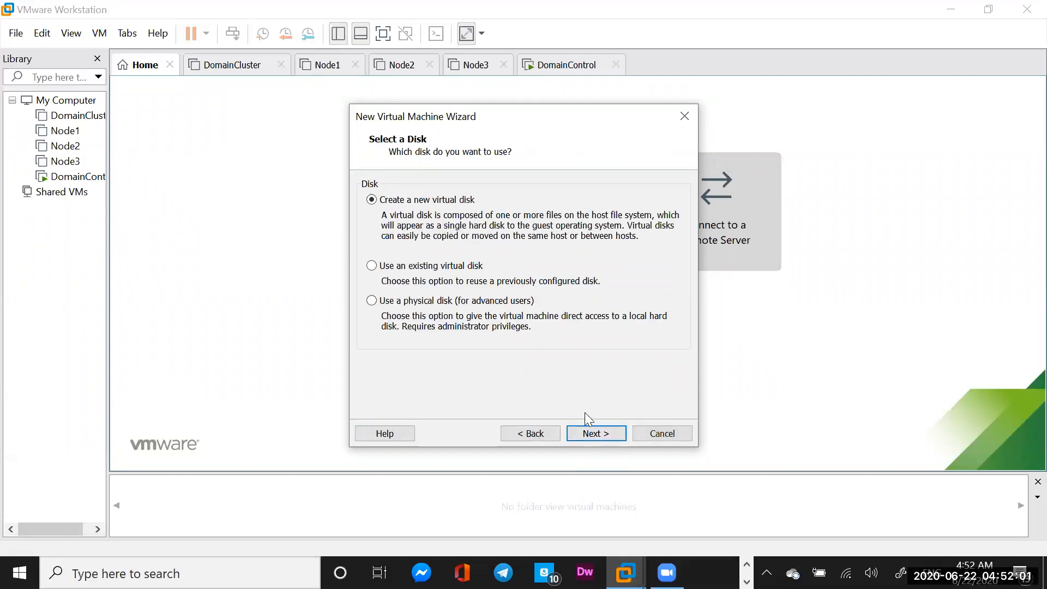
Create a new 25 GB single-file disk Node4.vmdk and finish creating Node4
left_click(600, 430)
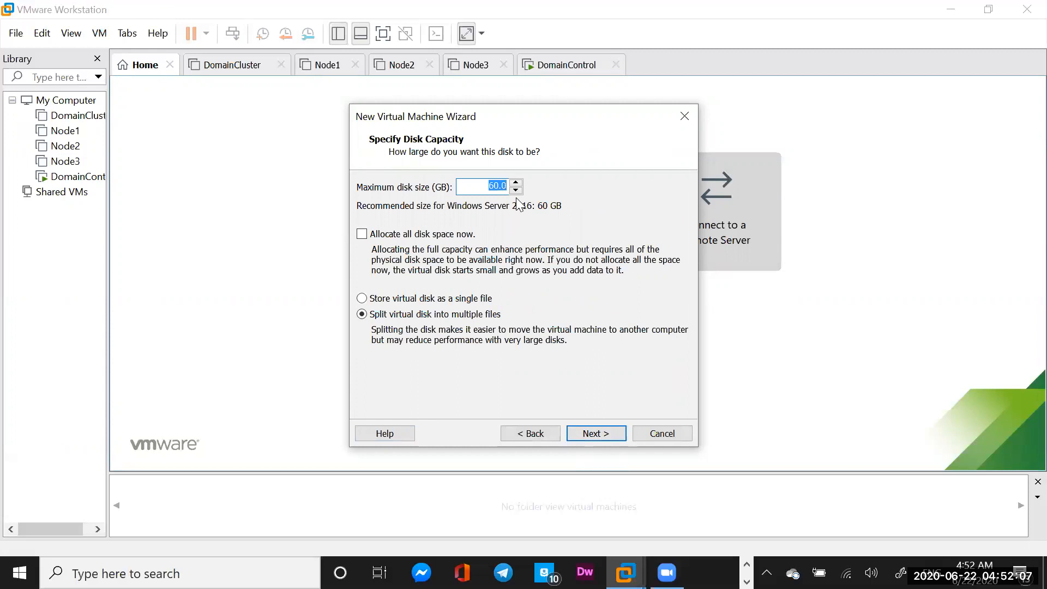
type("25")
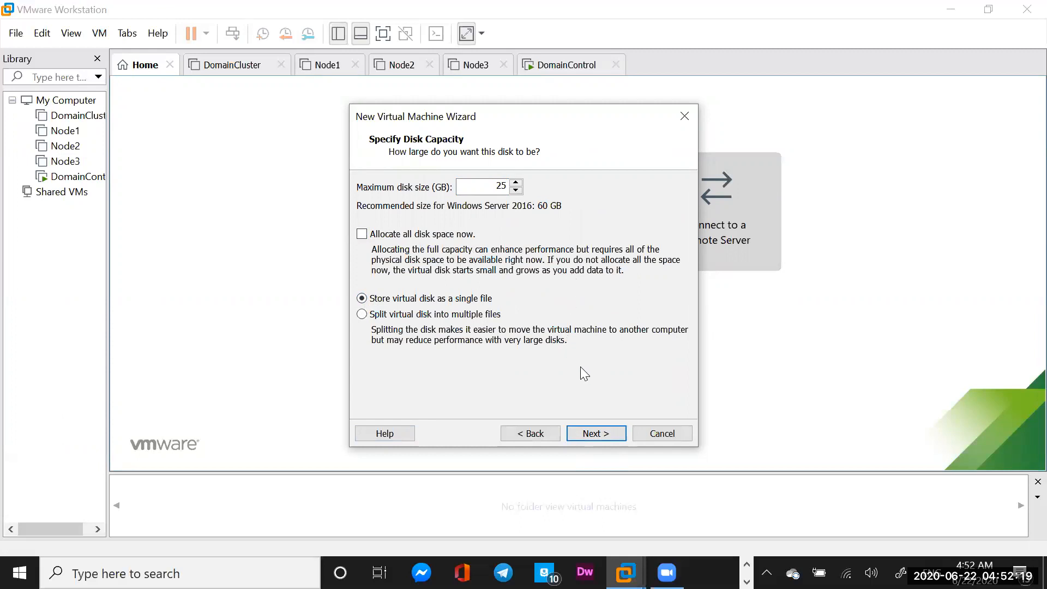
left_click(595, 432)
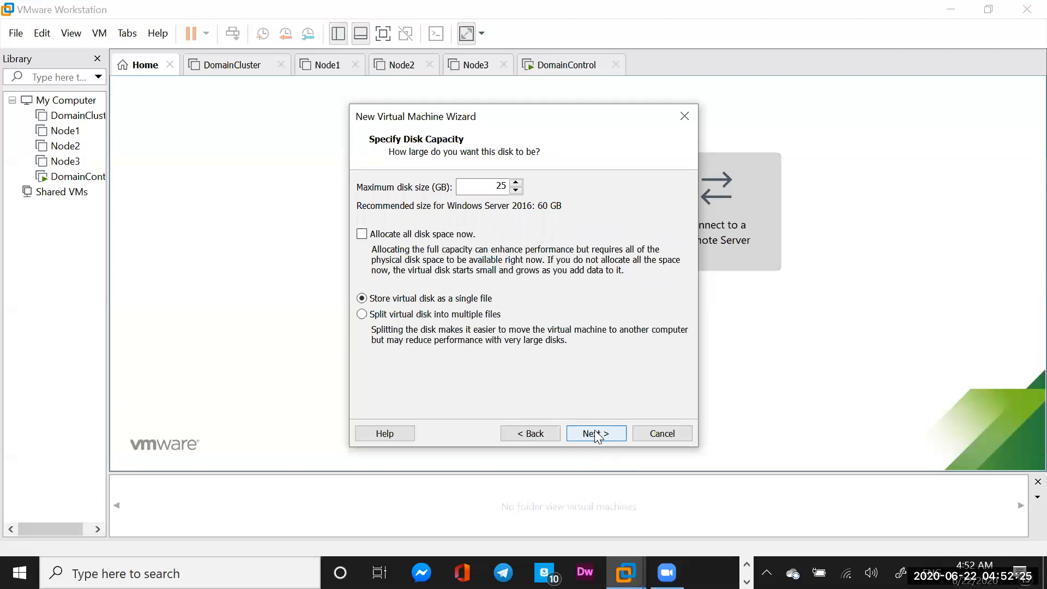
left_click(596, 433)
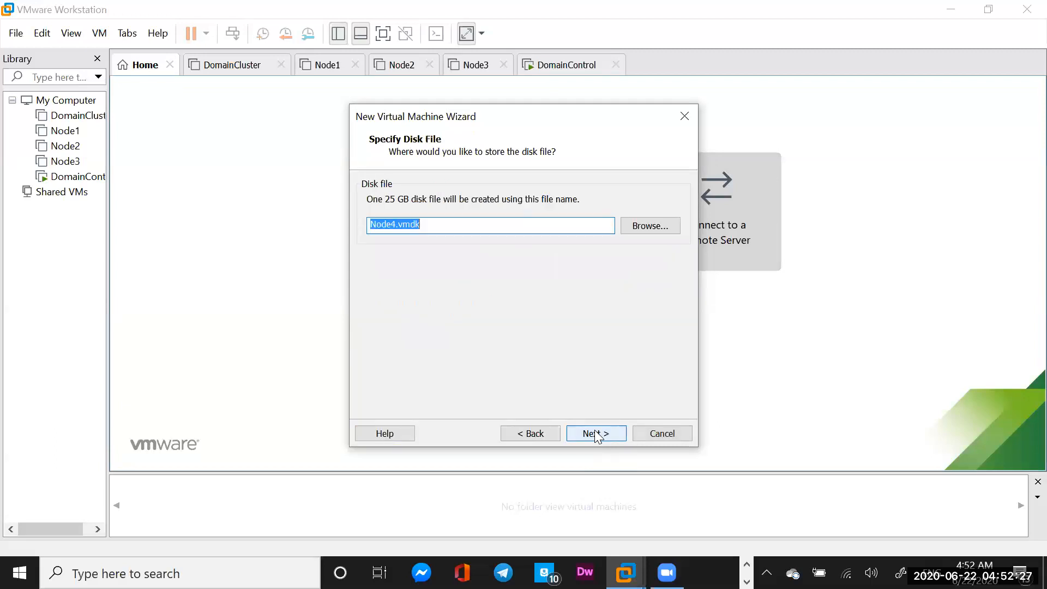
left_click(597, 434)
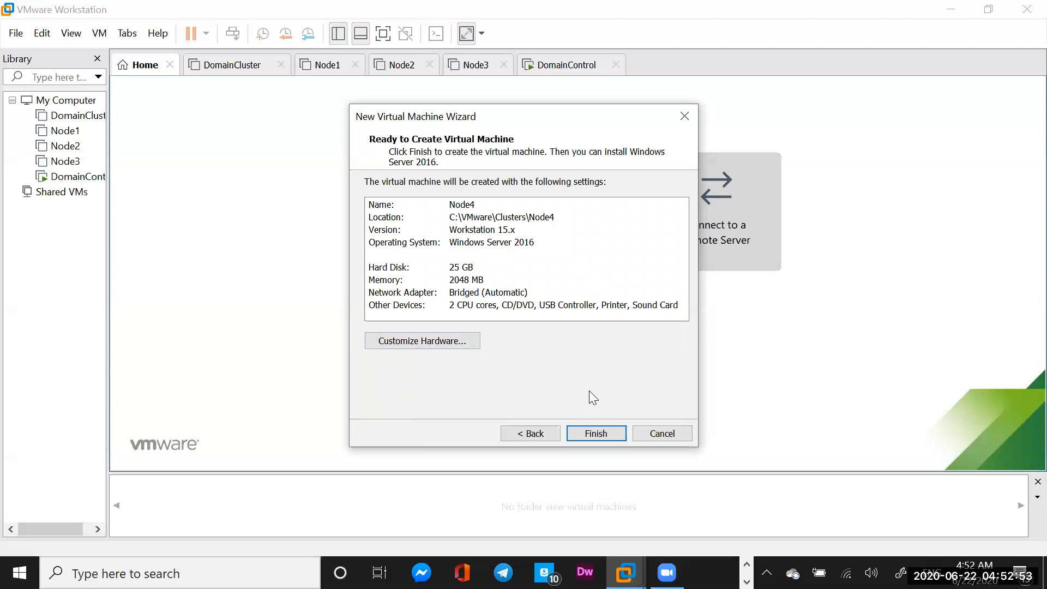
left_click(595, 433)
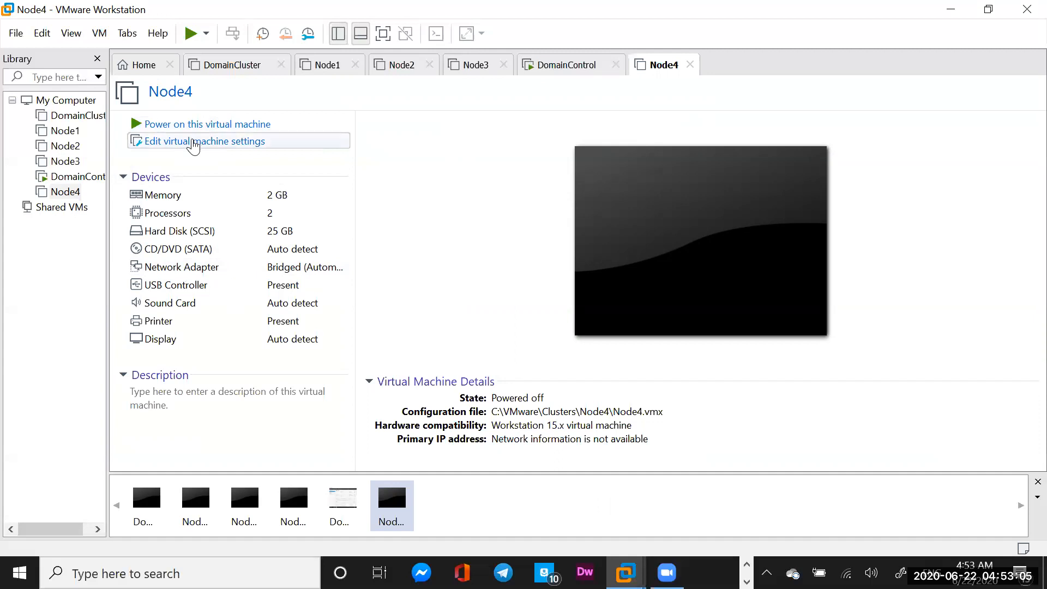
Bring up the Node4 tab's context menu of machine actions
right_click(668, 70)
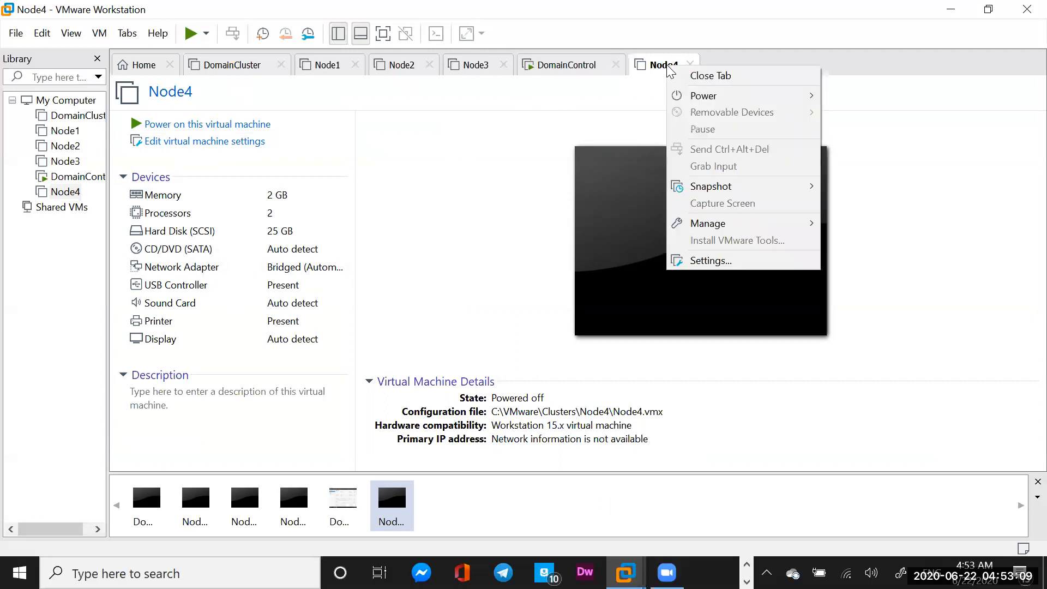
Add a second network adapter to Node4 and set it to Host-only
left_click(705, 259)
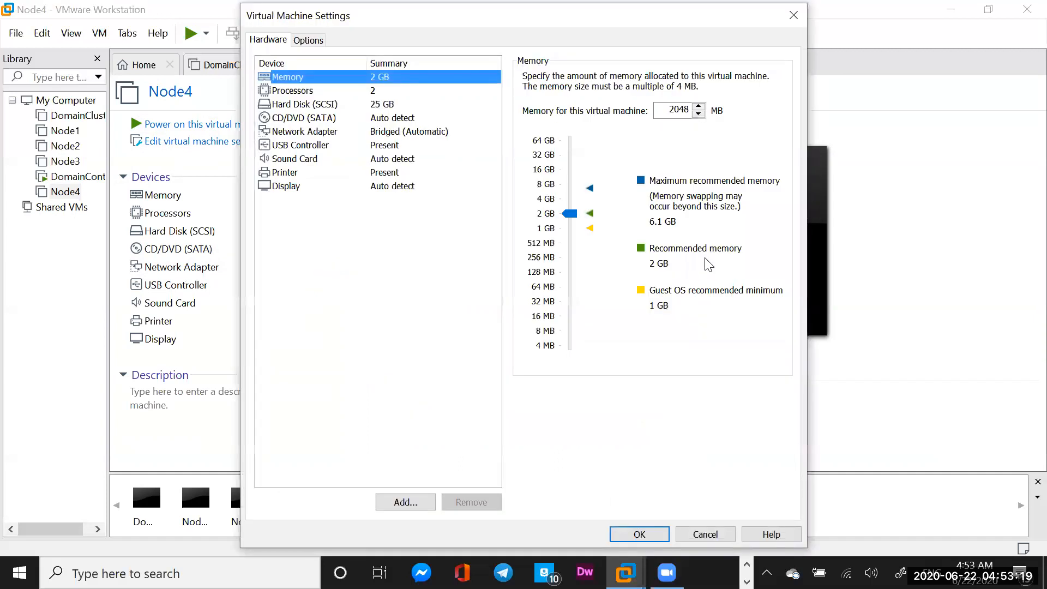
left_click(401, 502)
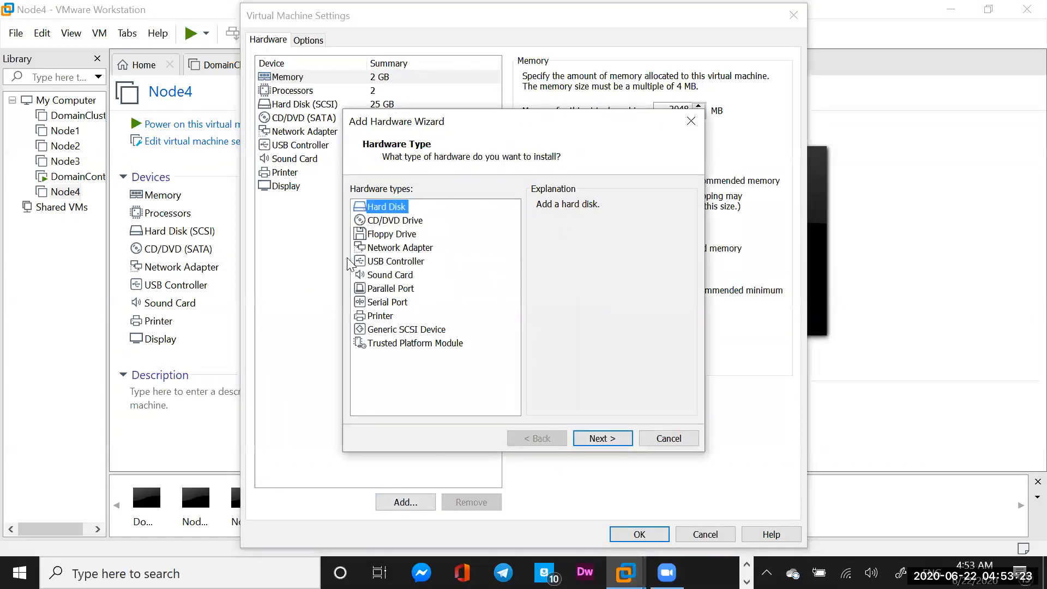
left_click(380, 252)
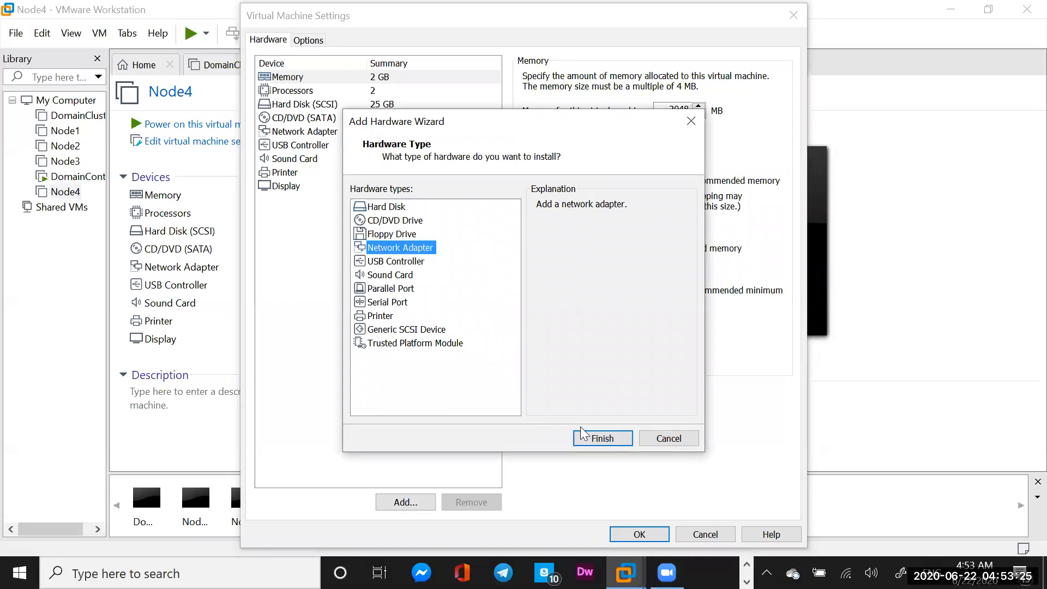
left_click(596, 439)
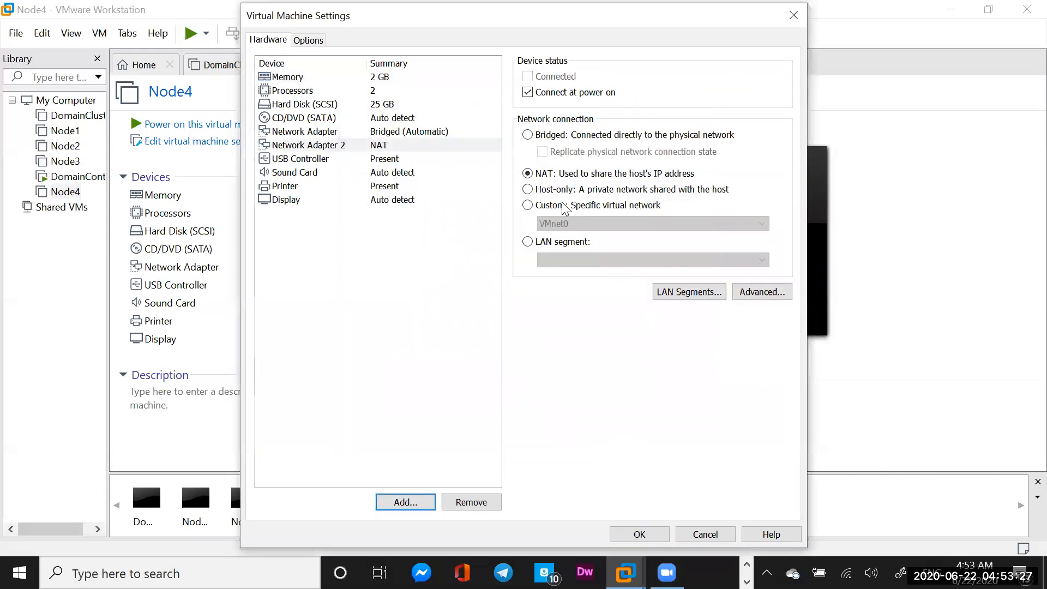
left_click(527, 189)
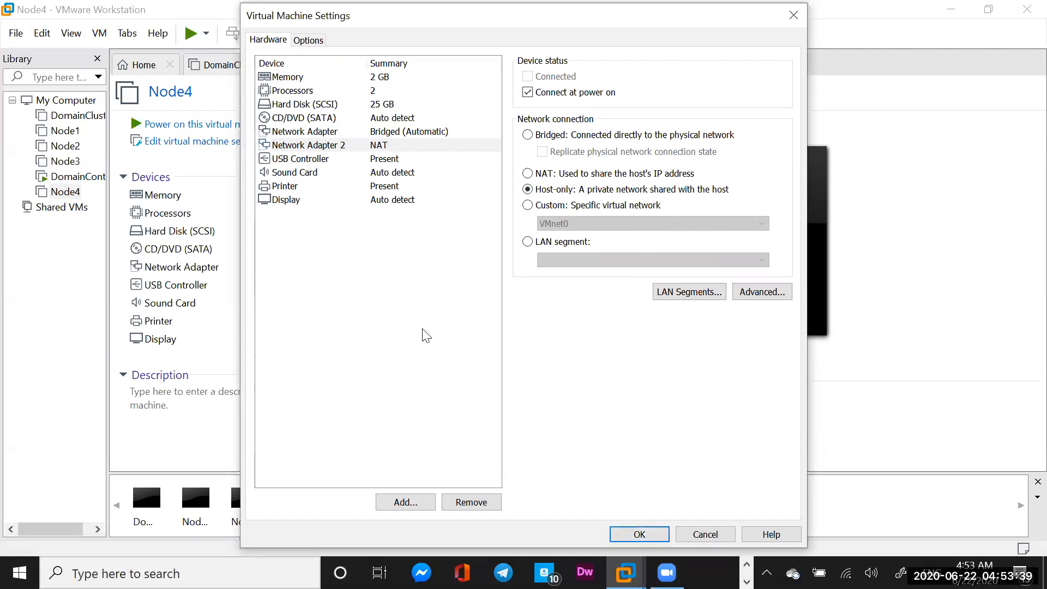
left_click(311, 117)
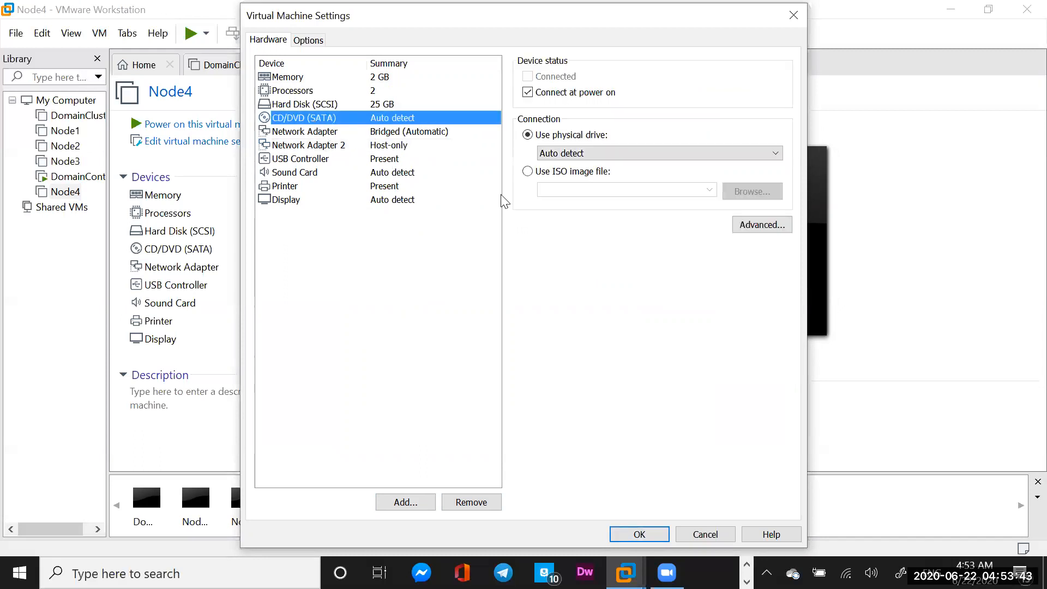
Load the Windows Server 2016 Datacenter EVAL ISO from Downloads into Node4's CD/DVD and save
left_click(528, 172)
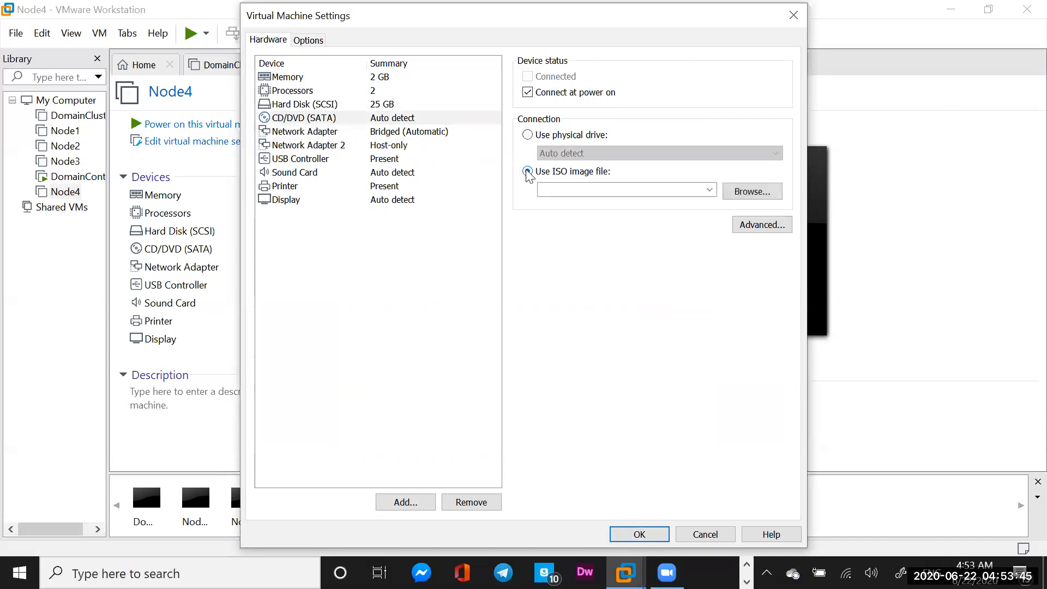
left_click(752, 191)
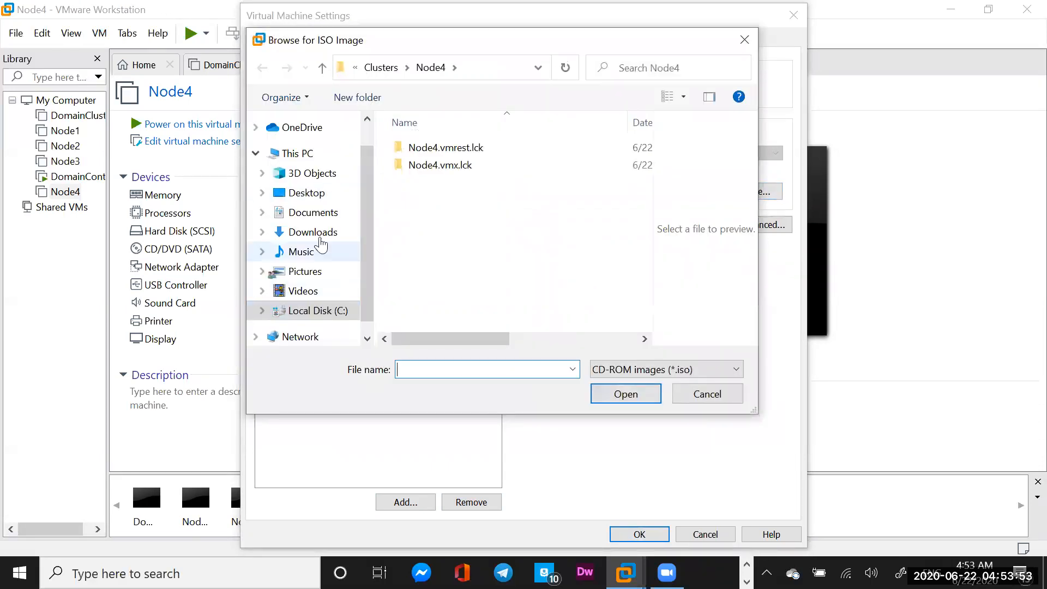
left_click(306, 239)
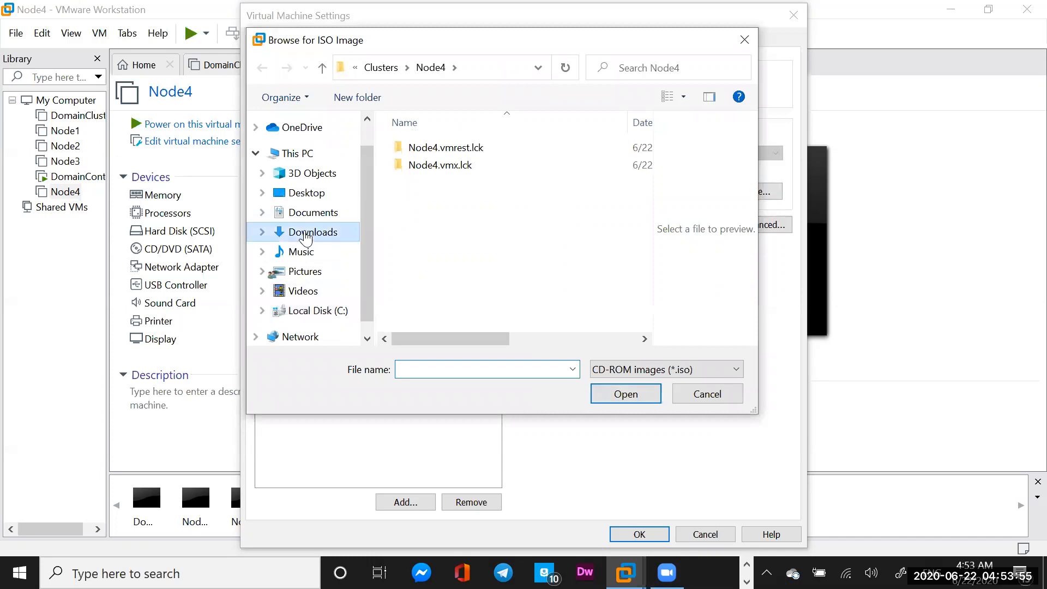
left_click(443, 169)
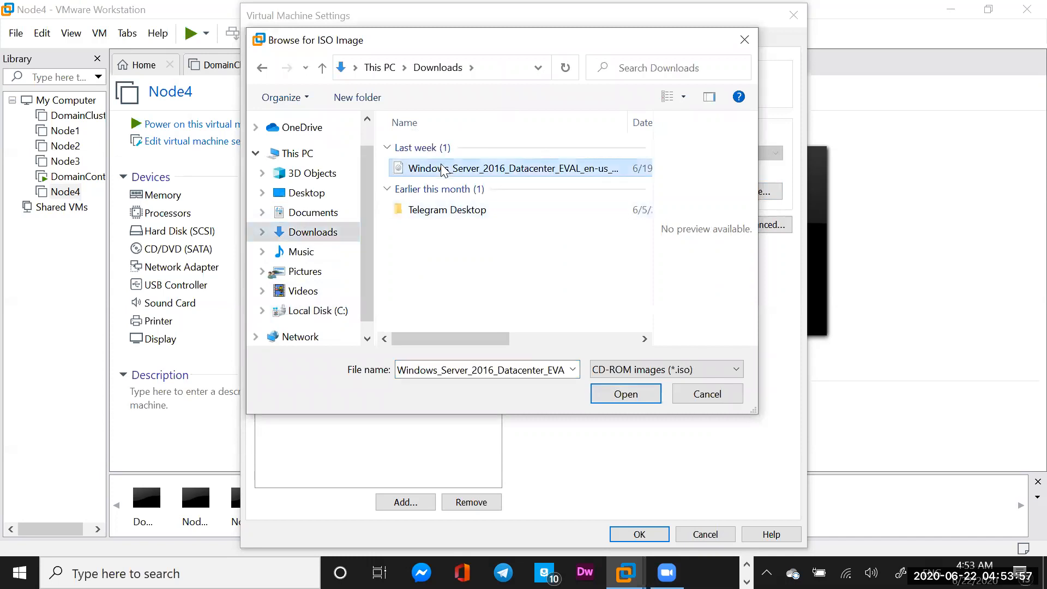
left_click(621, 399)
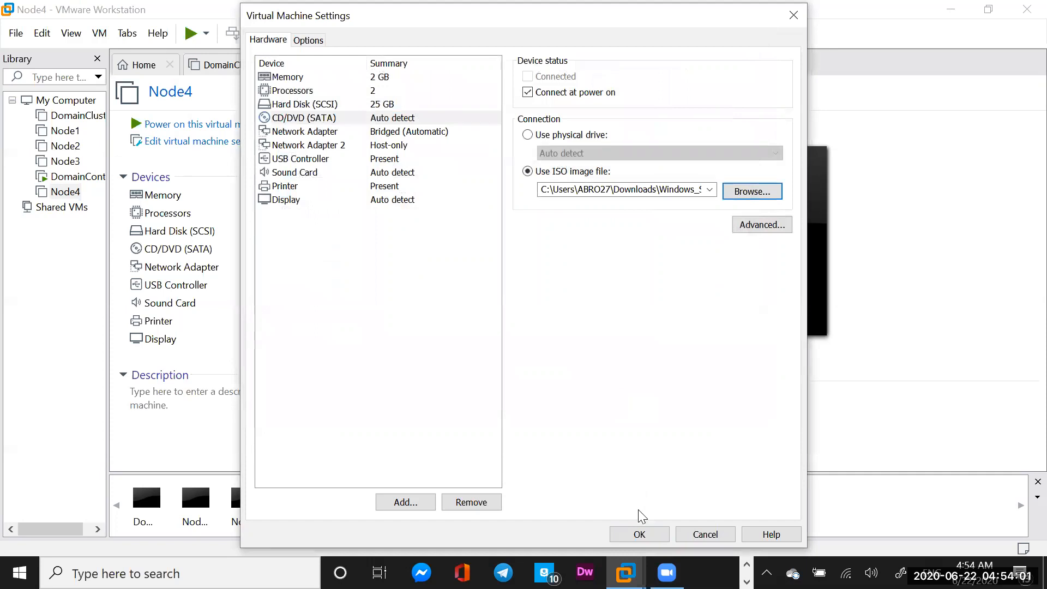
left_click(633, 528)
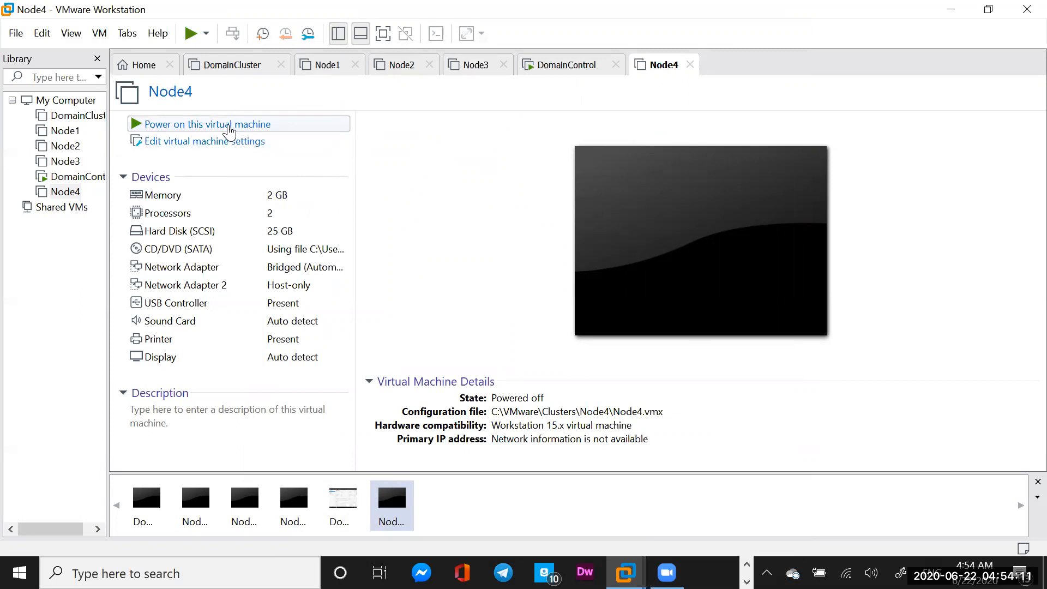
Power on Node4 and dismiss the install hint so Windows Setup loads
left_click(183, 129)
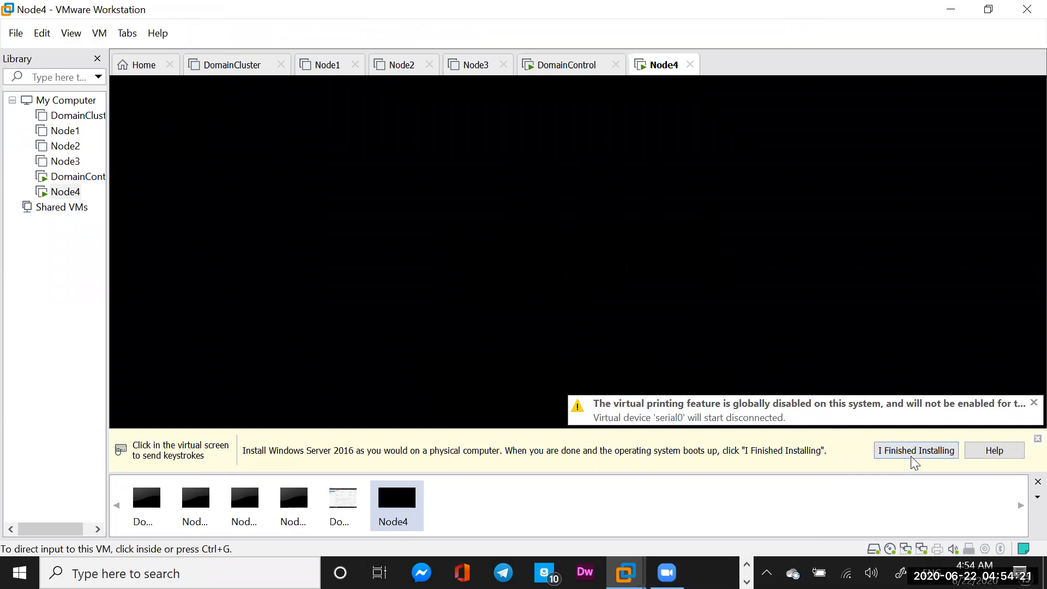
left_click(899, 447)
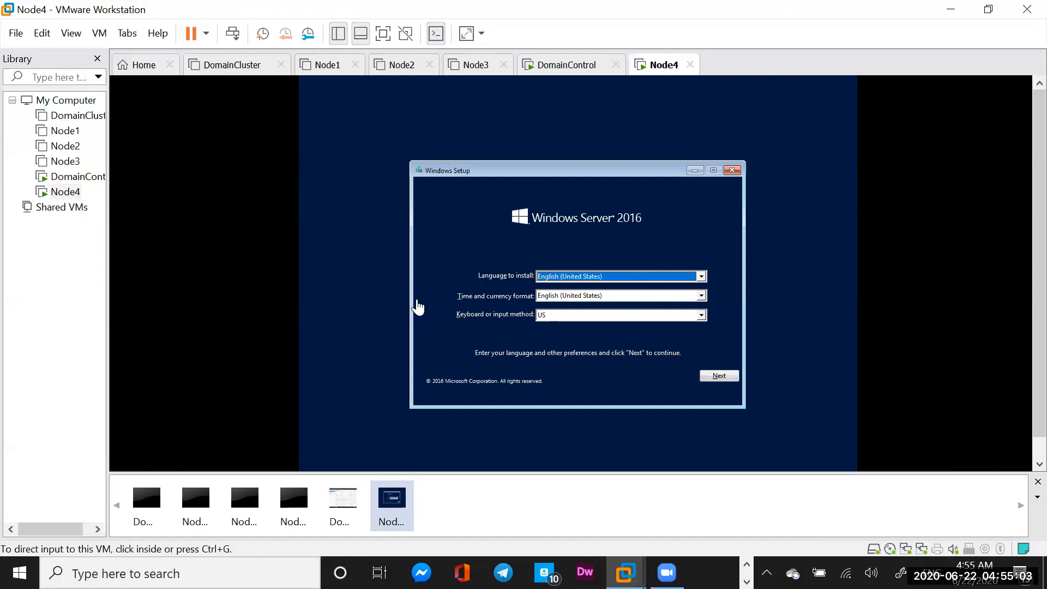
Accept English (United States) defaults and start installing Windows Server on Node4
left_click(719, 376)
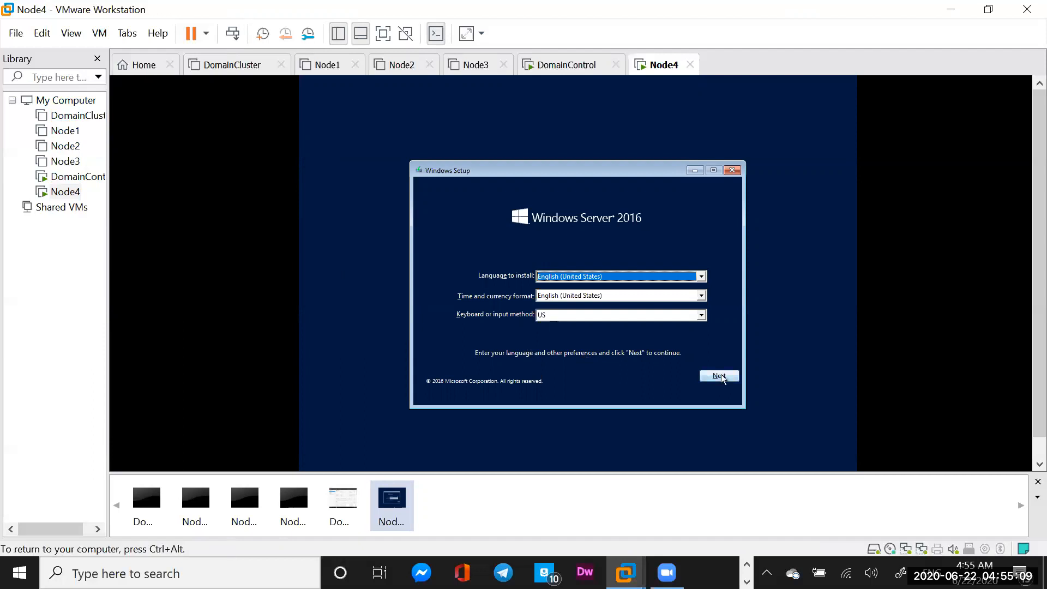
left_click(721, 376)
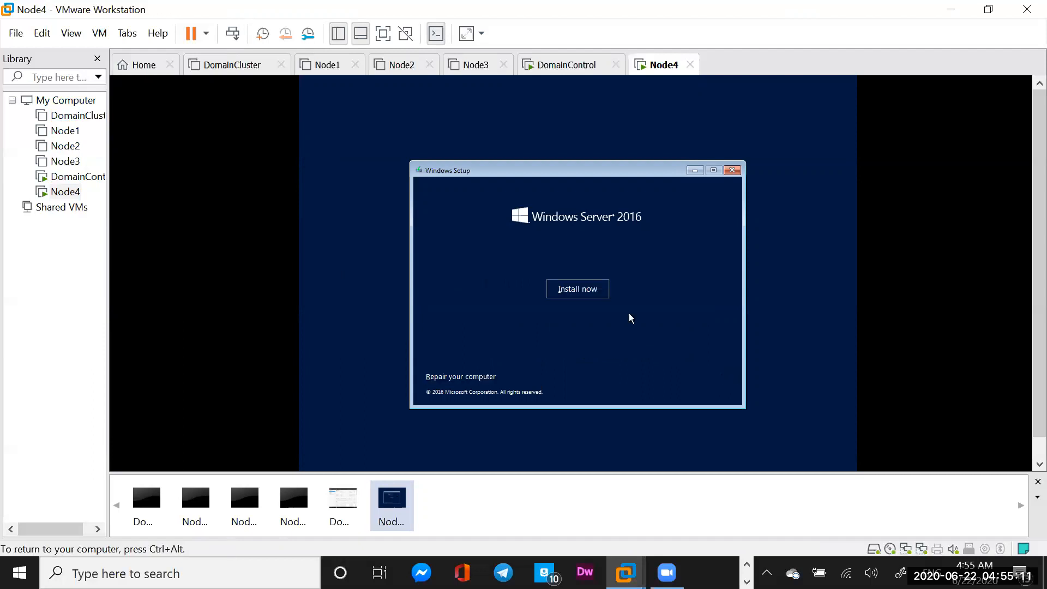
left_click(581, 286)
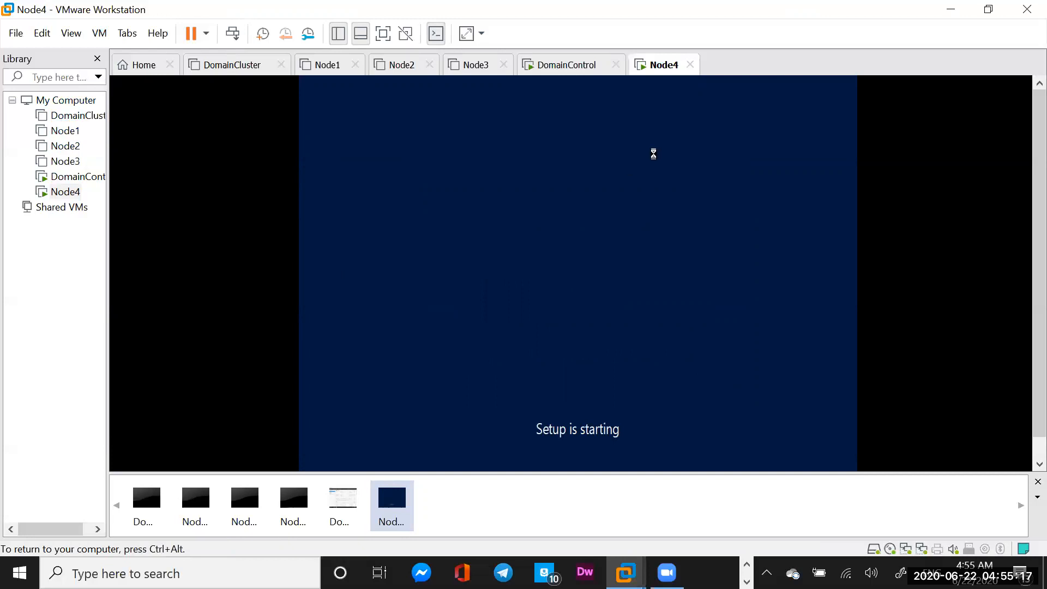
key("ctrl+alt")
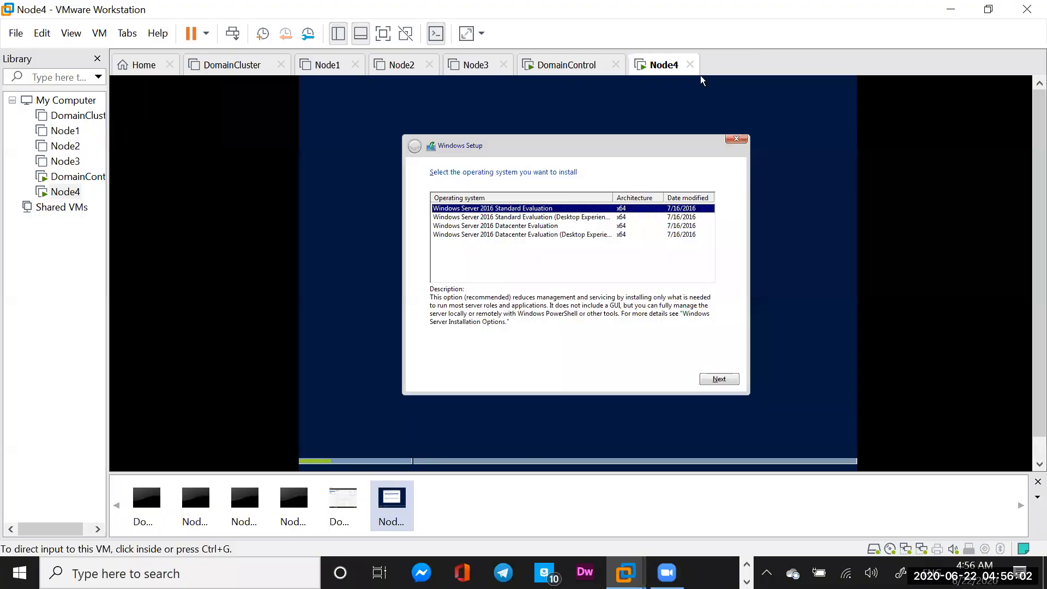
left_click(702, 80)
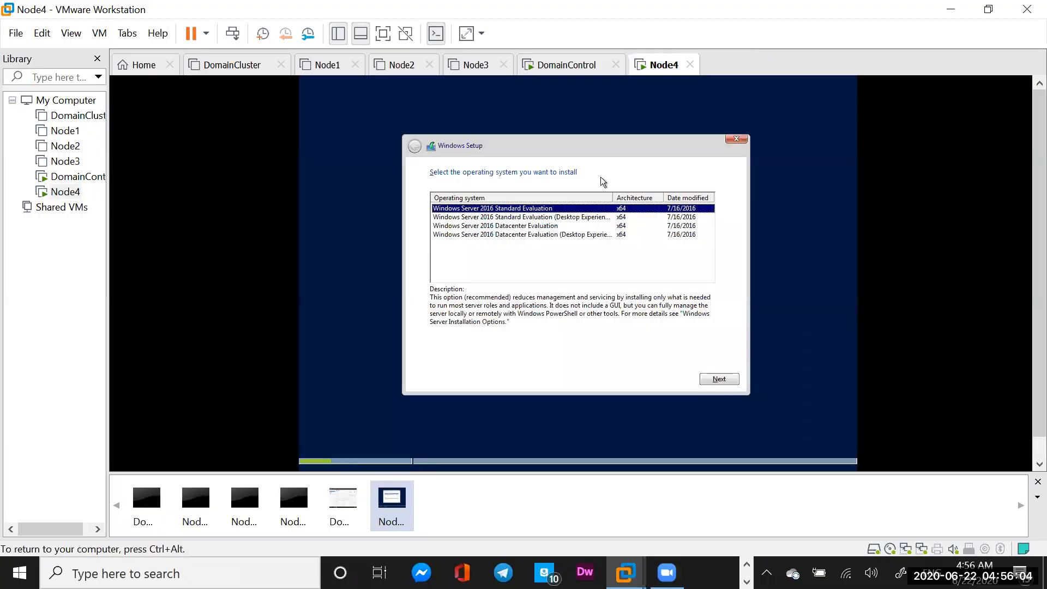
left_click_drag(614, 197, 652, 197)
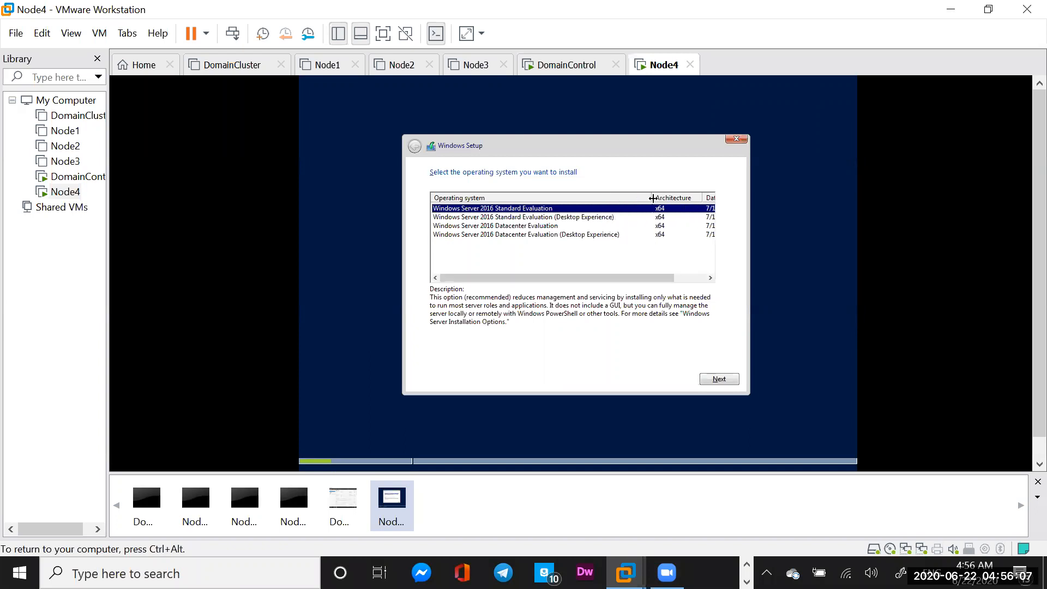
Choose Datacenter Evaluation (Desktop Experience), accept the license, and custom-install onto Drive 0
left_click(576, 237)
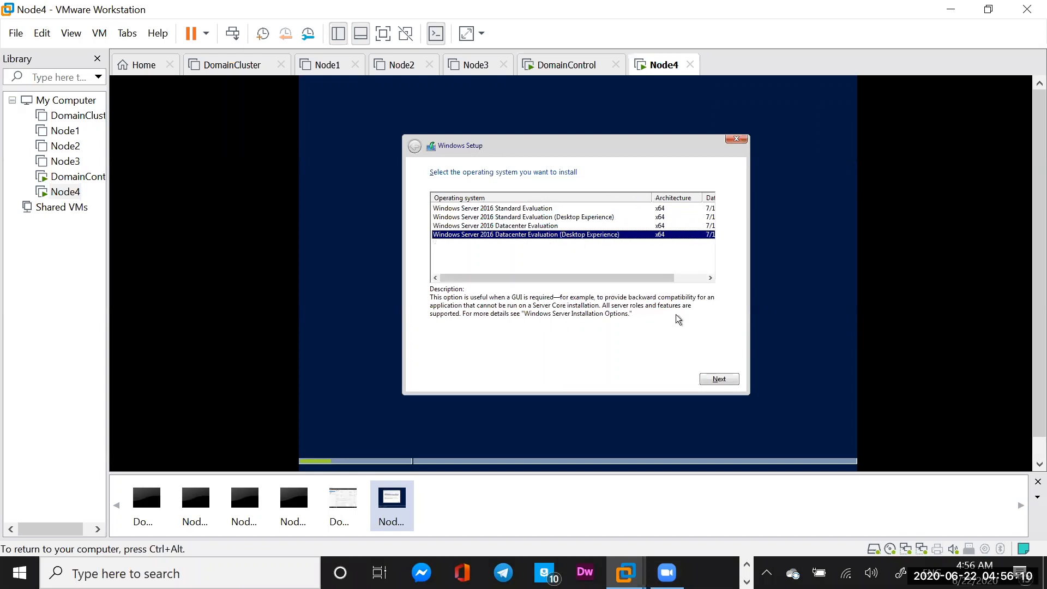
left_click(714, 379)
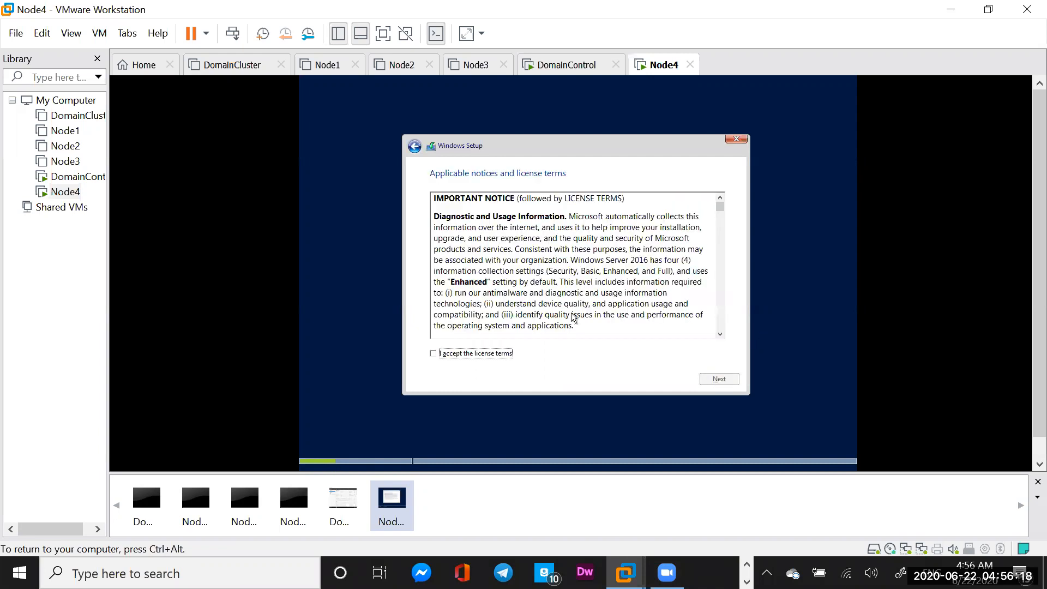
left_click(432, 354)
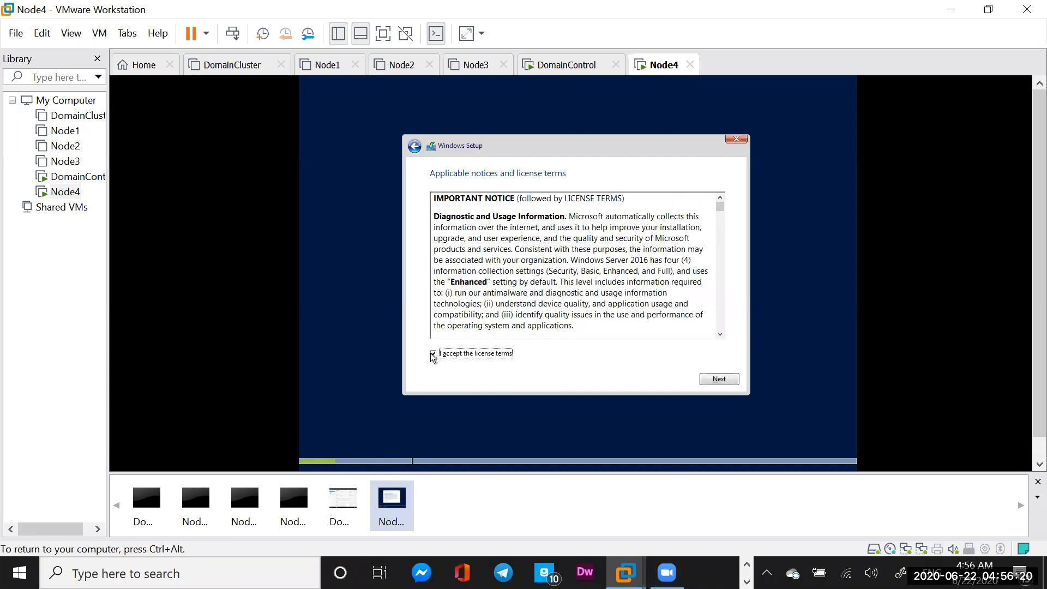
left_click(718, 379)
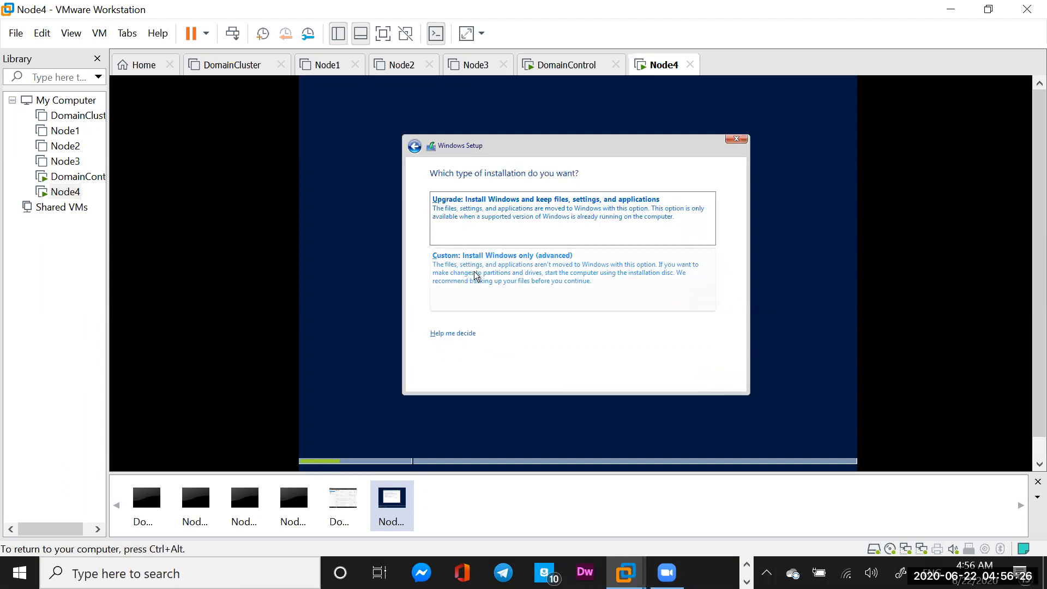
left_click(473, 271)
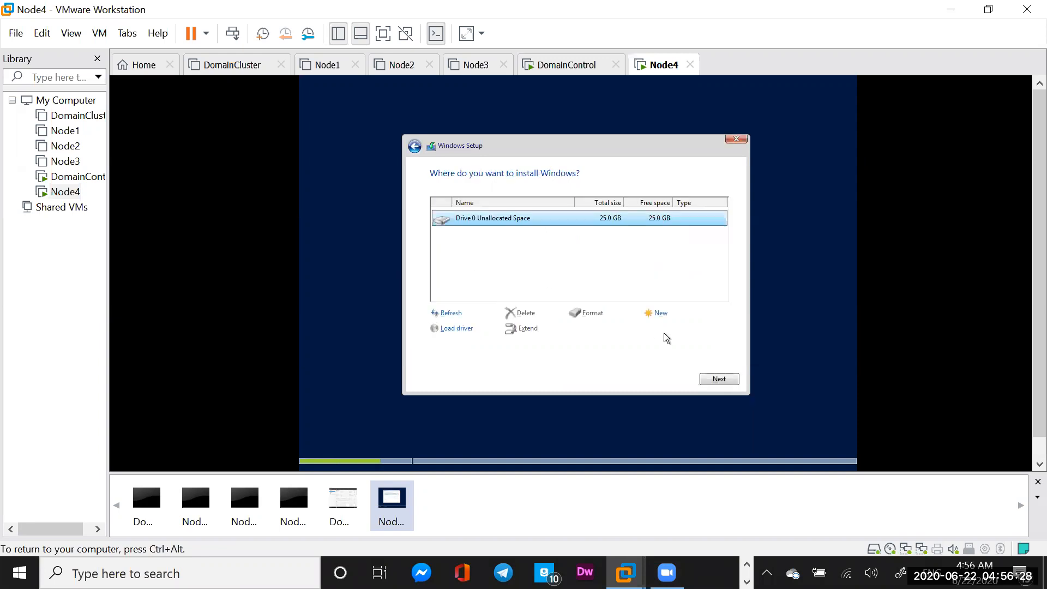
left_click(718, 379)
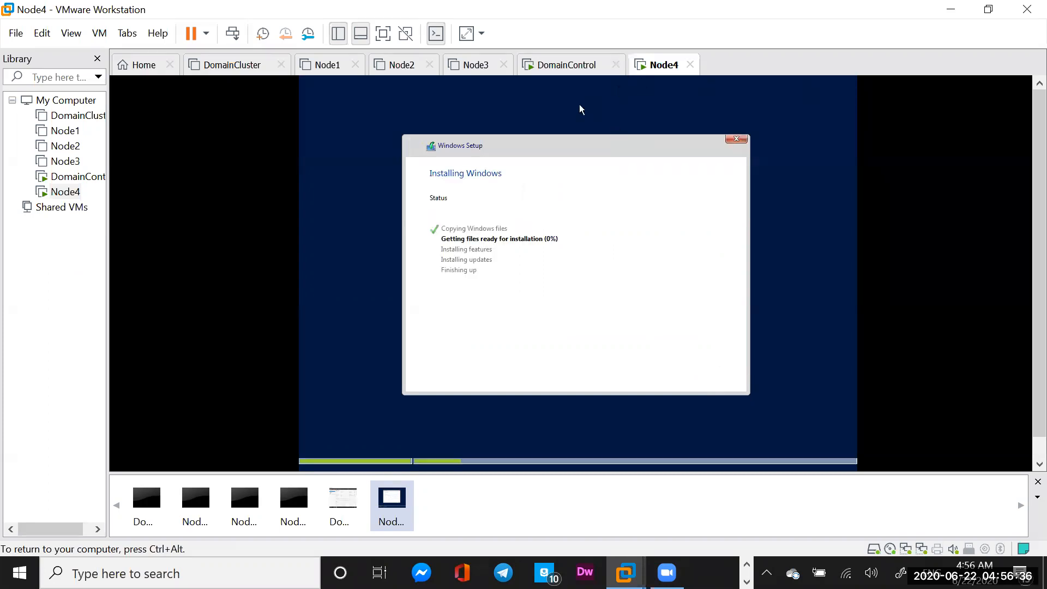
Enter and re-enter the built-in Administrator password on Node4, then finish Windows Server 2016 setup
key("ctrl+alt")
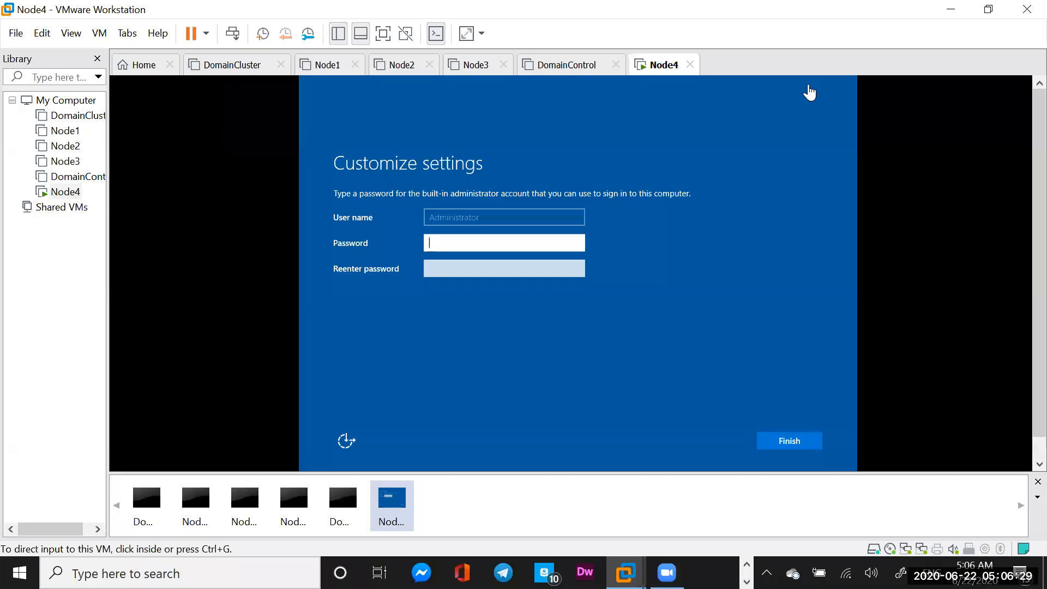
left_click(500, 241)
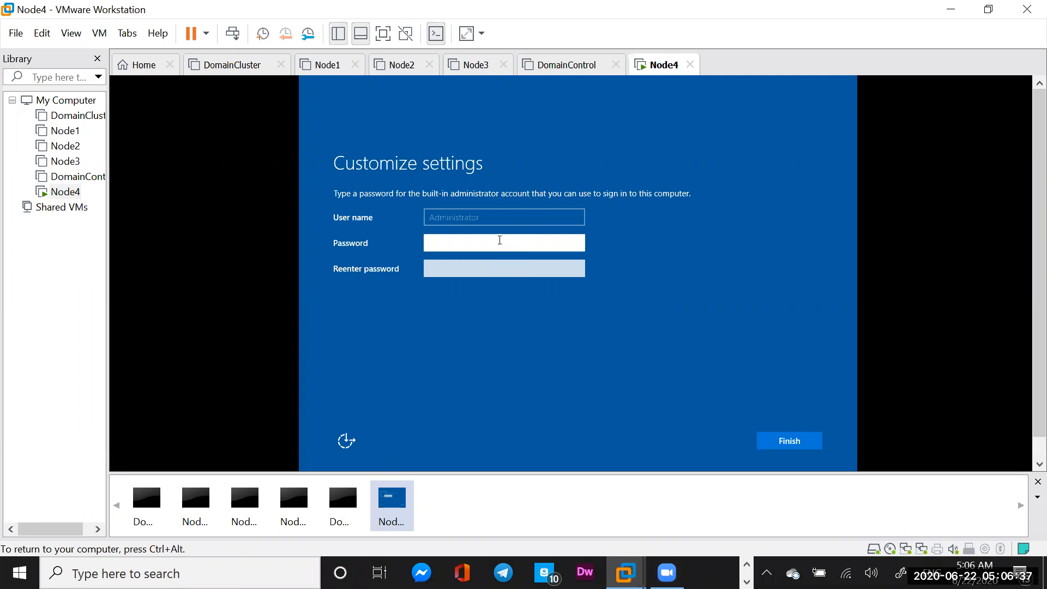
type("••••")
type("•")
left_click(451, 269)
type("•")
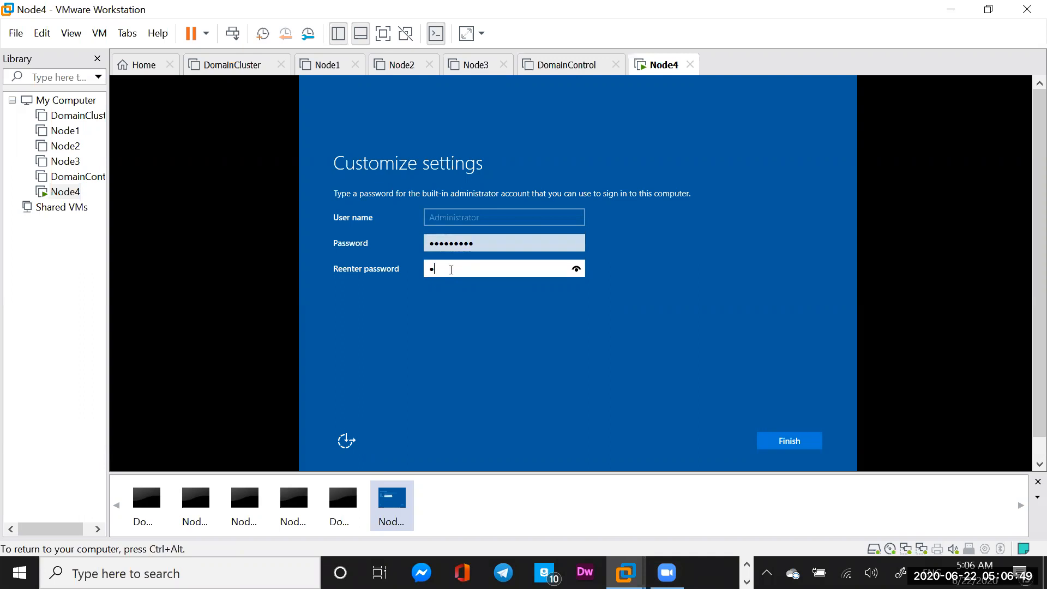
type("•••••••")
left_click(784, 444)
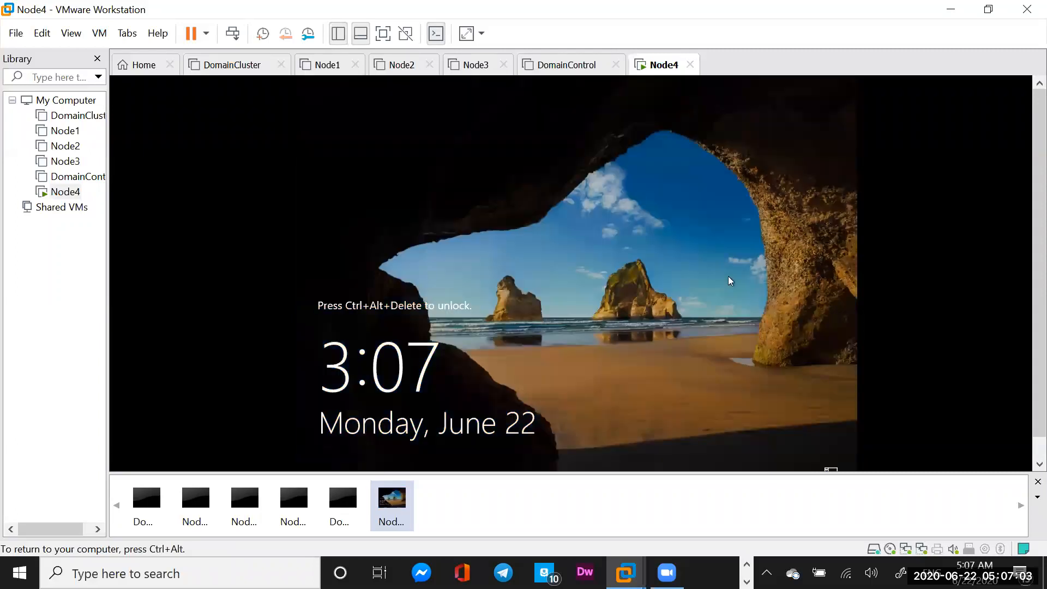
Send Ctrl+Alt+Del to Node4's lock screen and sign in with the Administrator password
key("ctrl+alt")
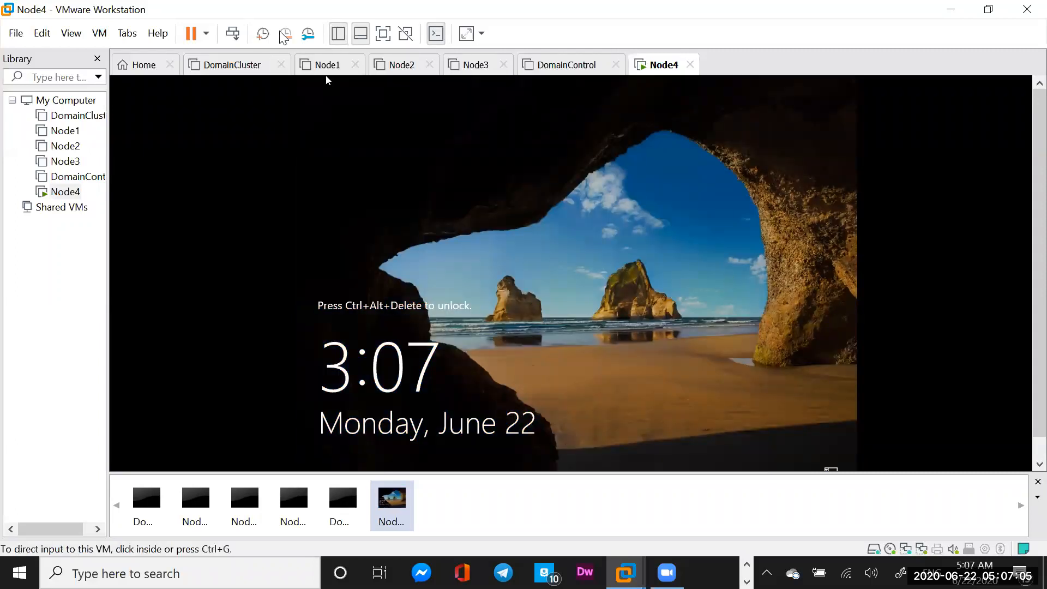
left_click(233, 34)
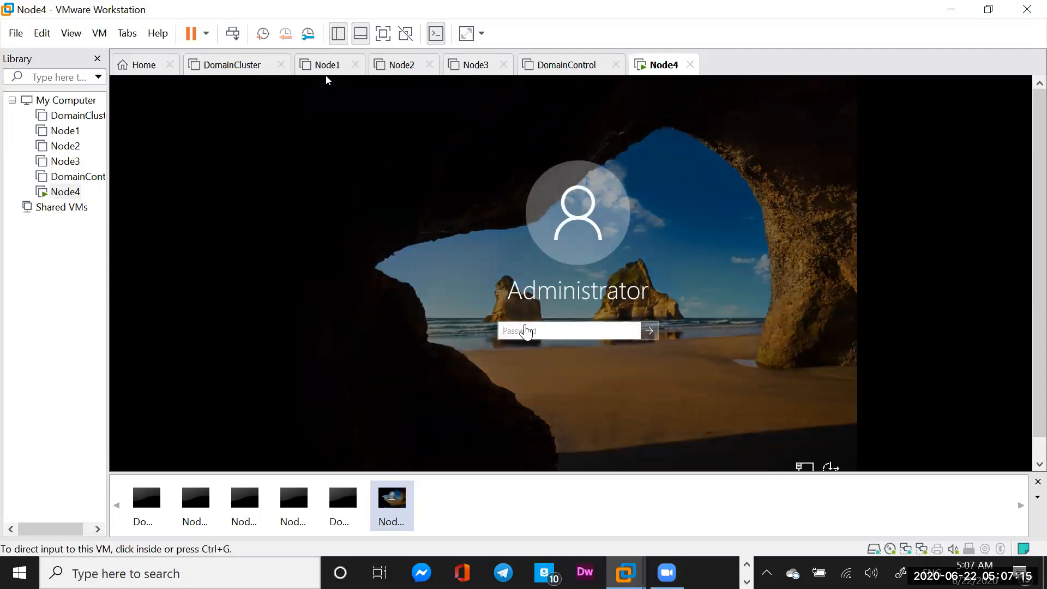
left_click(527, 329)
type("•••••")
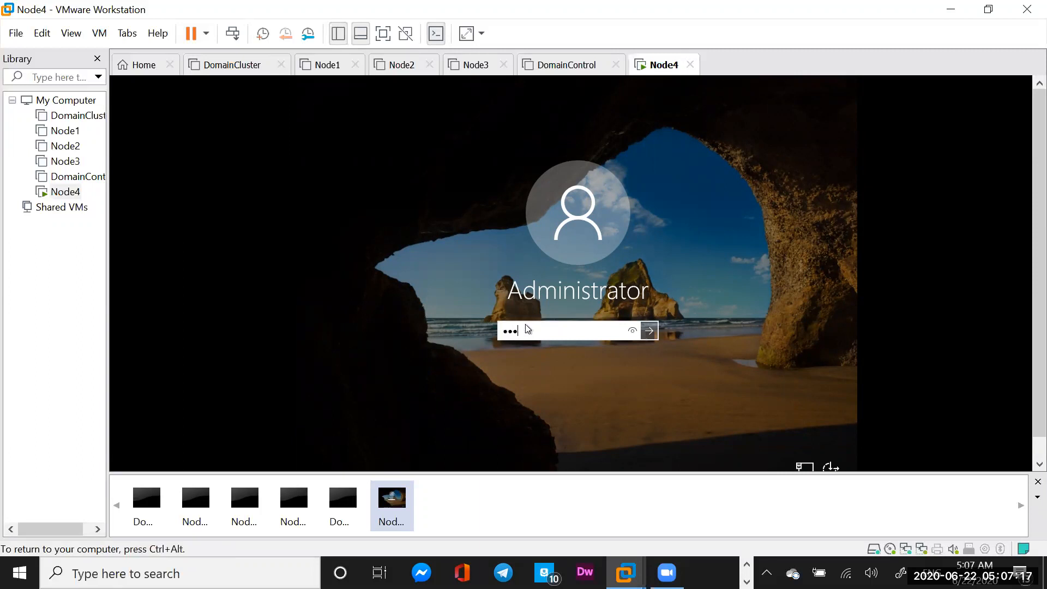
type("•••")
left_click(647, 337)
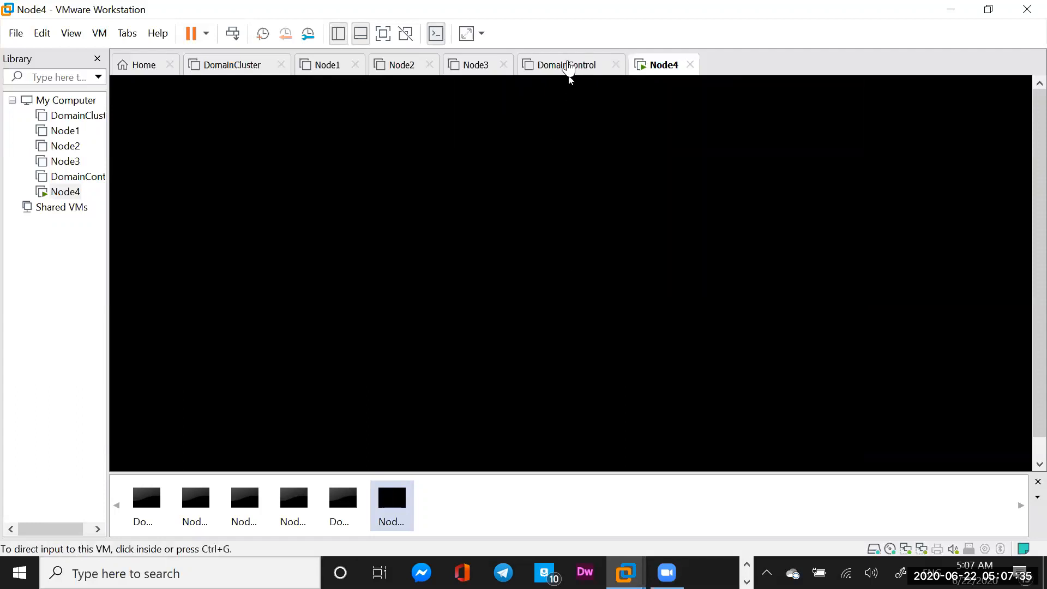
Answer No to the Networks discovery prompt on Node4 and let Server Manager load
left_click(558, 96)
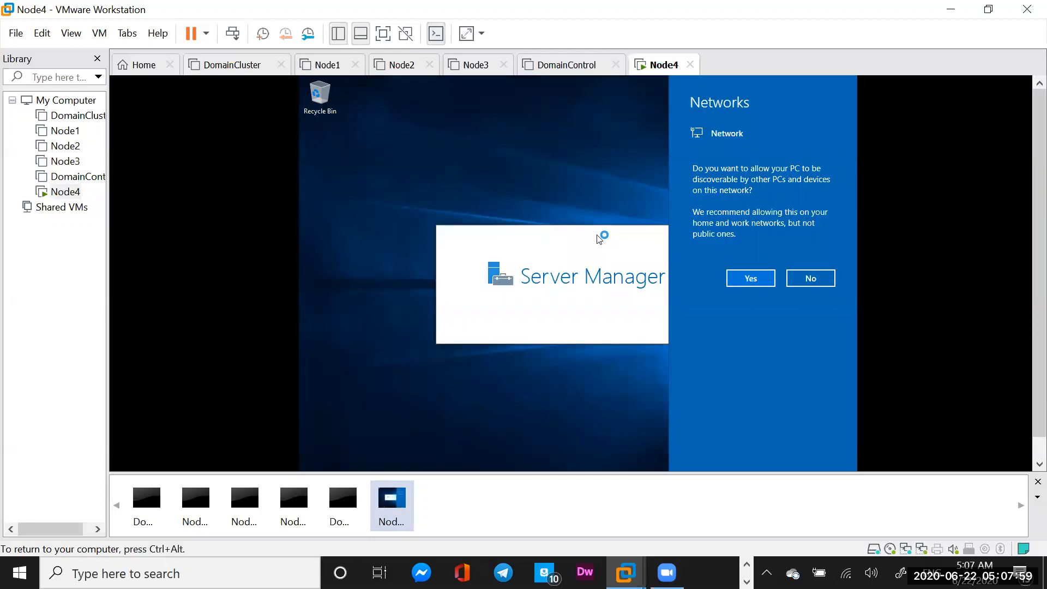
left_click(814, 278)
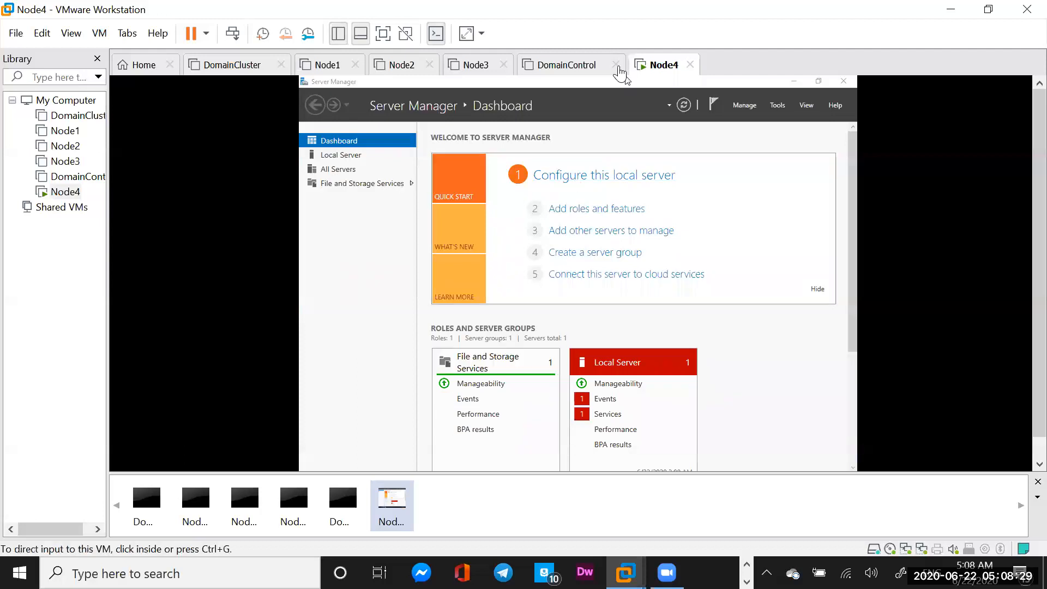
Stretch the guest display to fill the console and go to Configure this local server
left_click(465, 34)
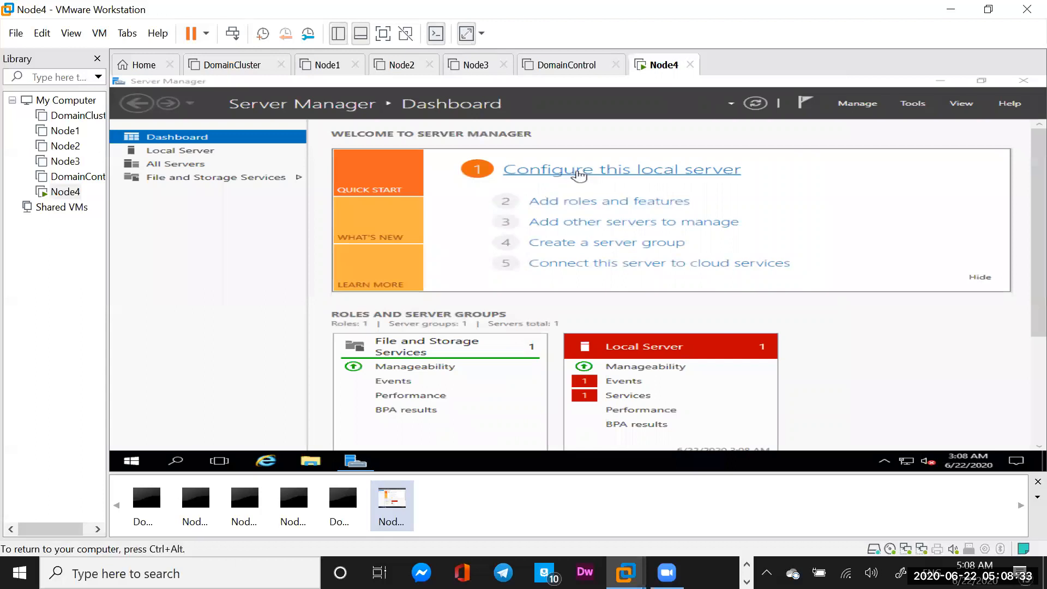
left_click(580, 175)
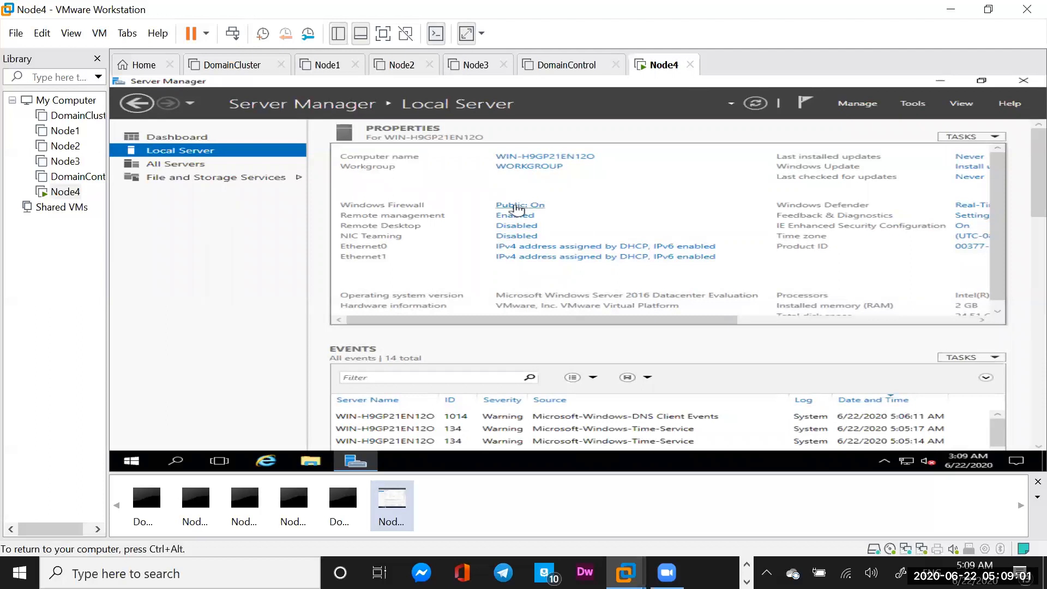
From Local Server's Public: On link, set Windows Firewall to off for private and public networks
left_click(518, 209)
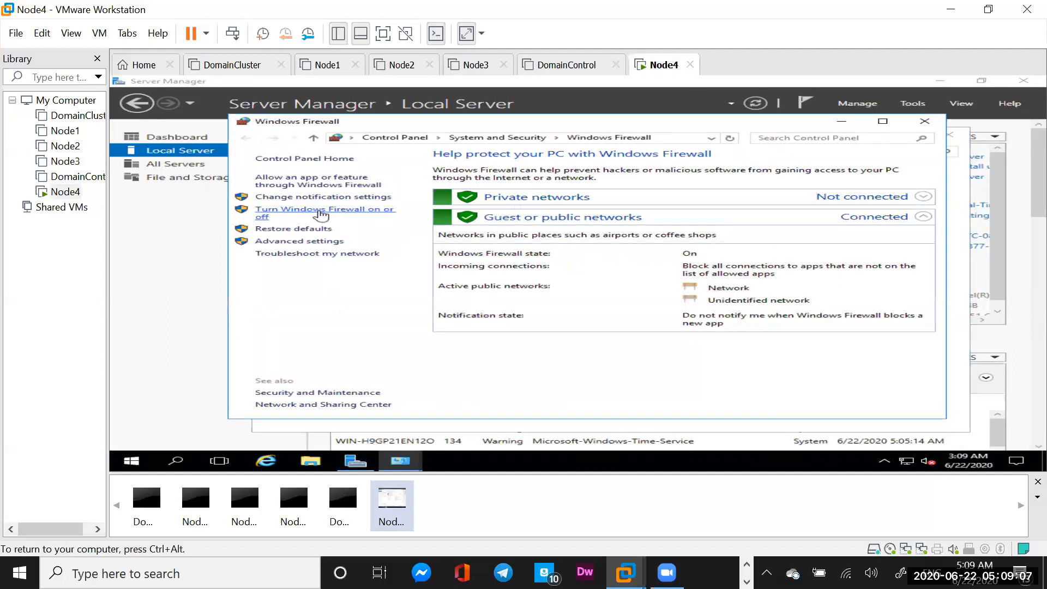
left_click(321, 214)
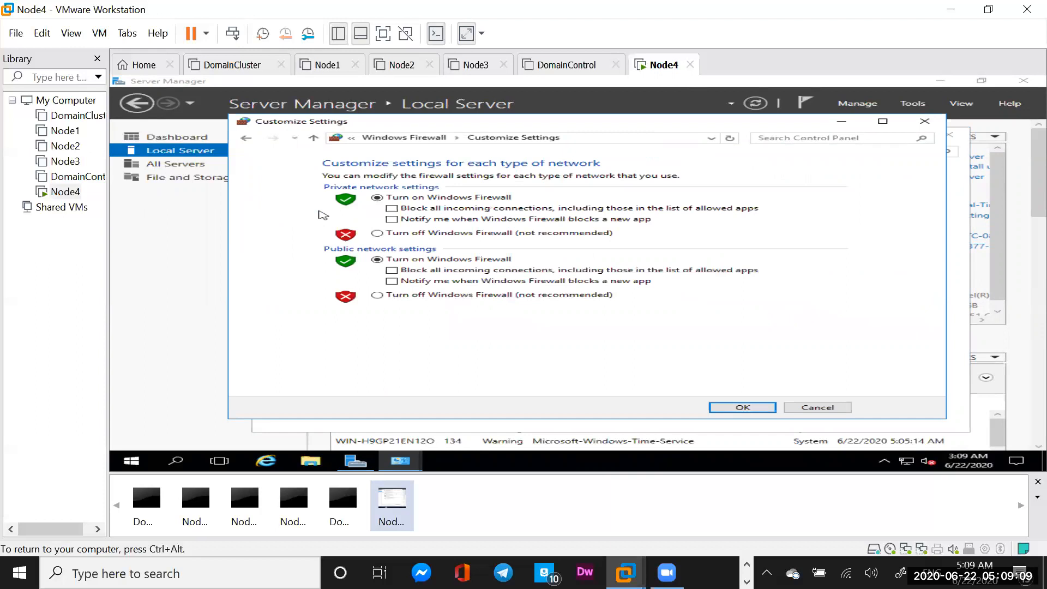
left_click(377, 233)
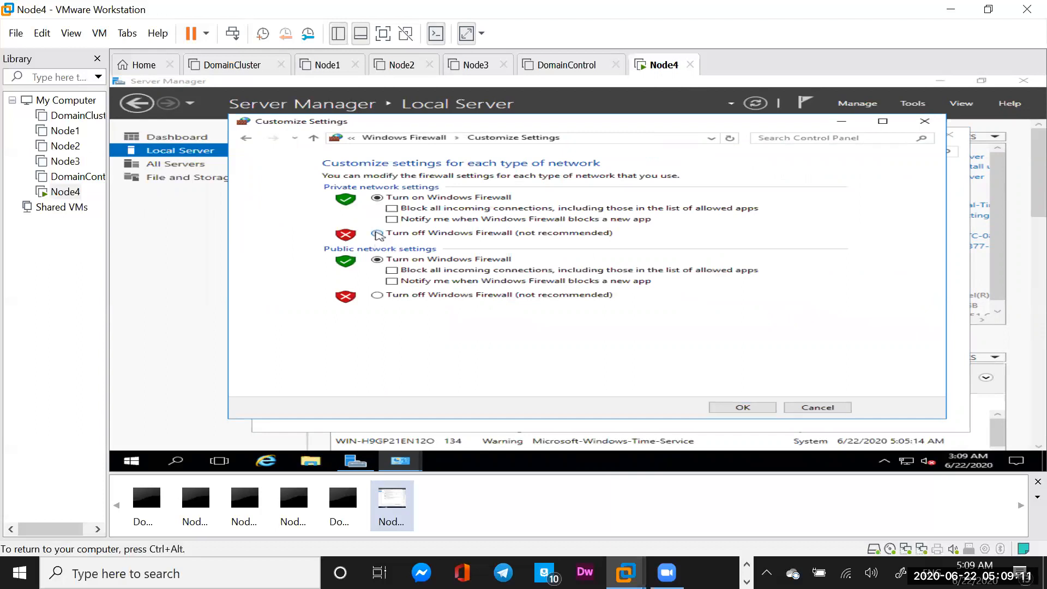
left_click(377, 295)
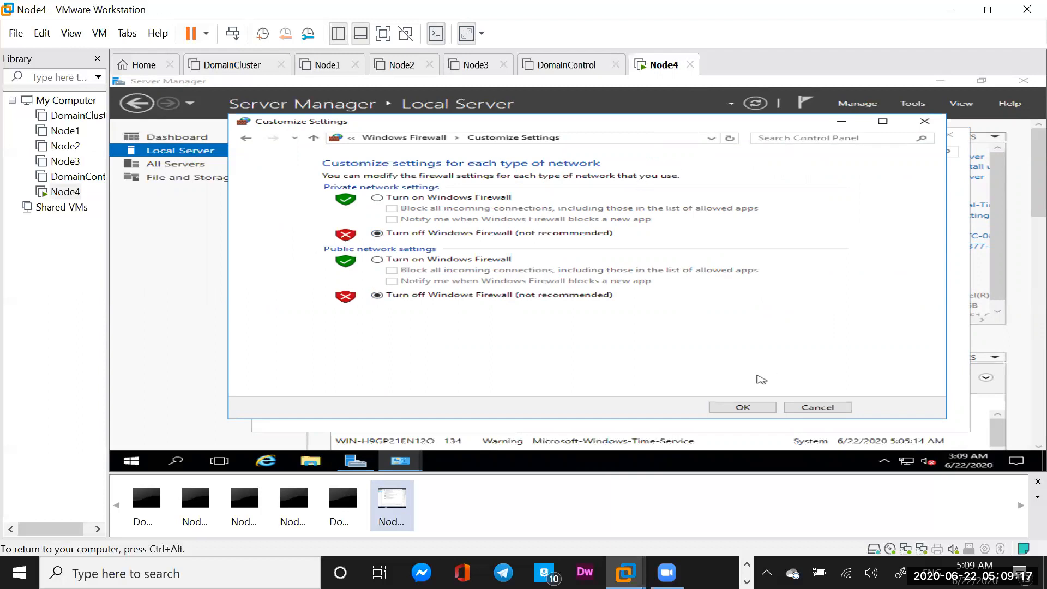
left_click(734, 409)
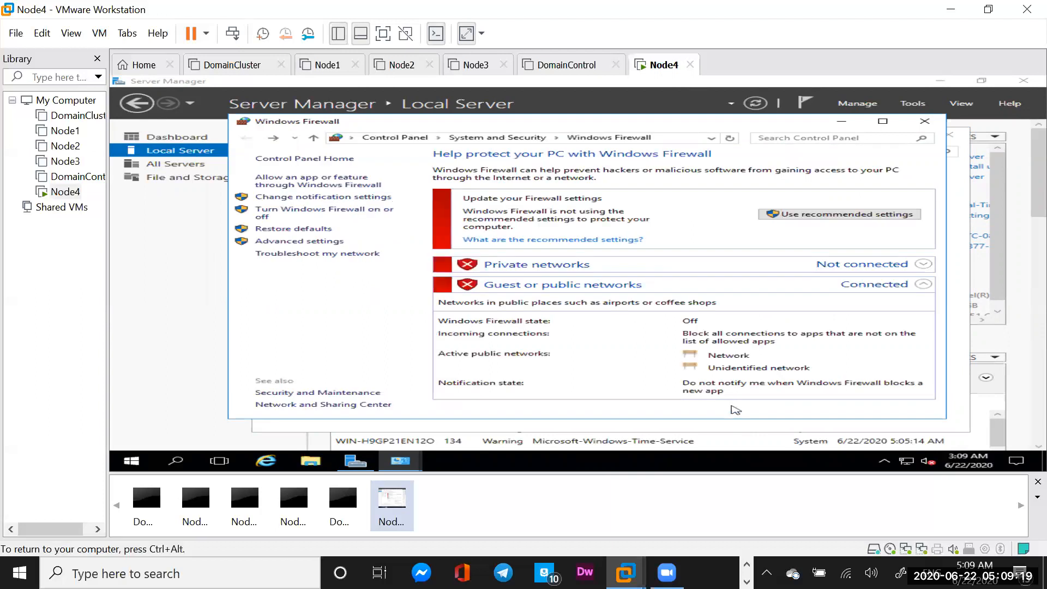
Search Control Panel for 'User control' and lower the UAC slider to Never notify
left_click(803, 138)
type("User c")
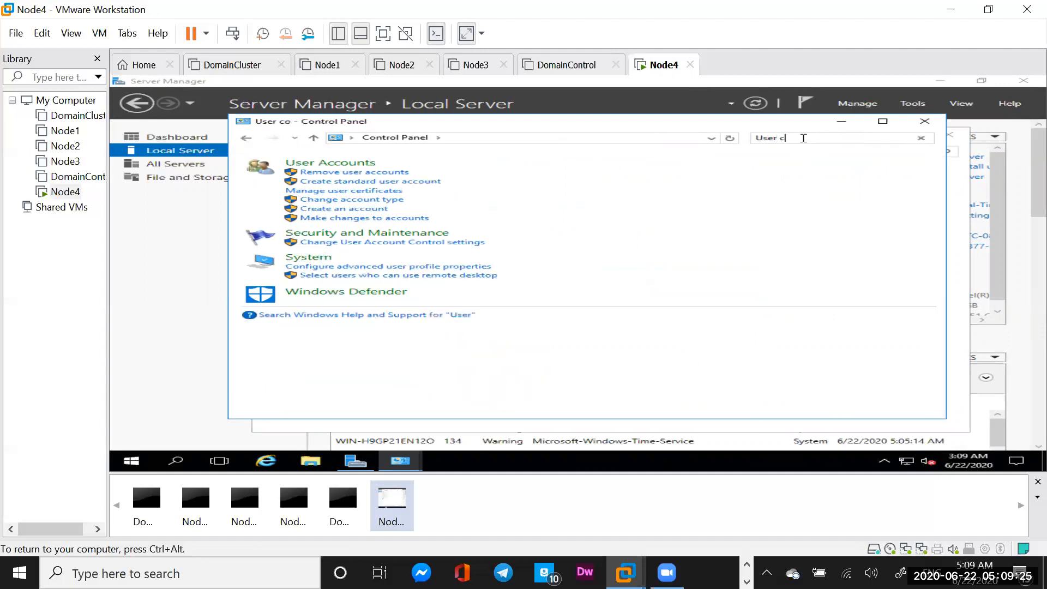
type("ontrol")
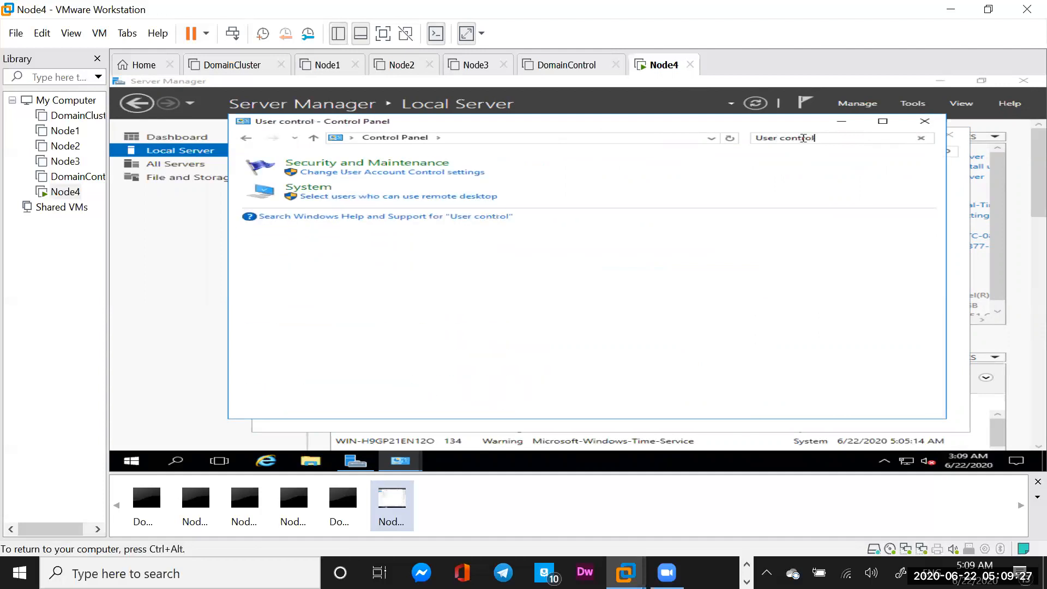
left_click(425, 174)
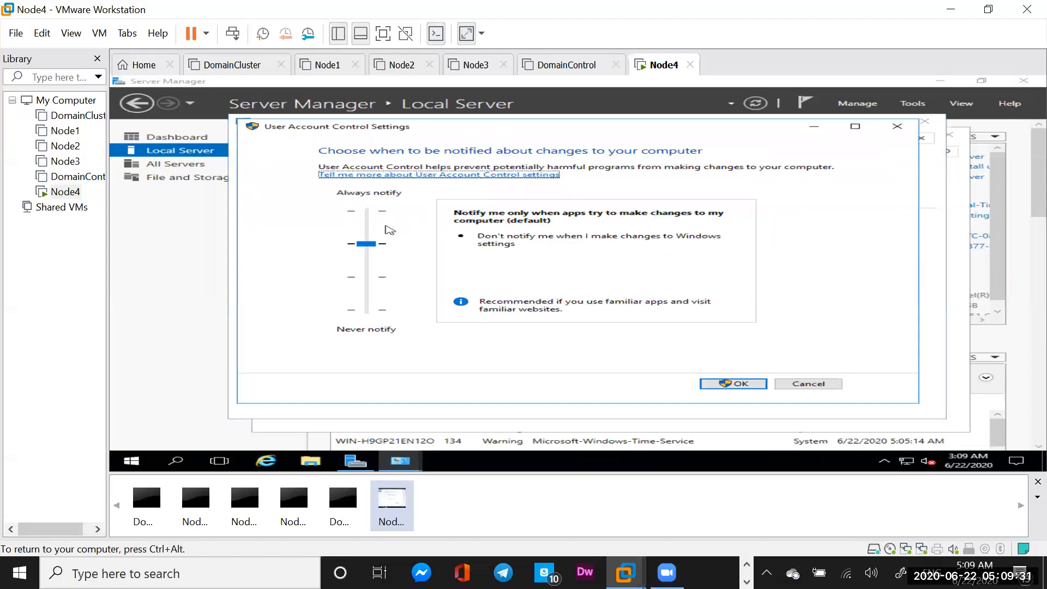
left_click_drag(367, 244, 365, 312)
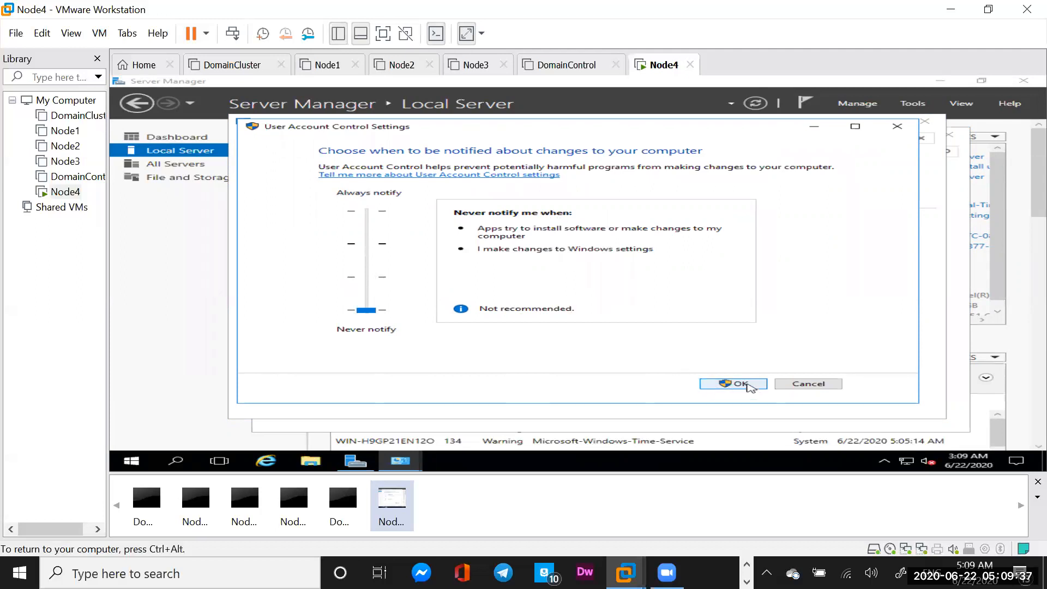
left_click(740, 383)
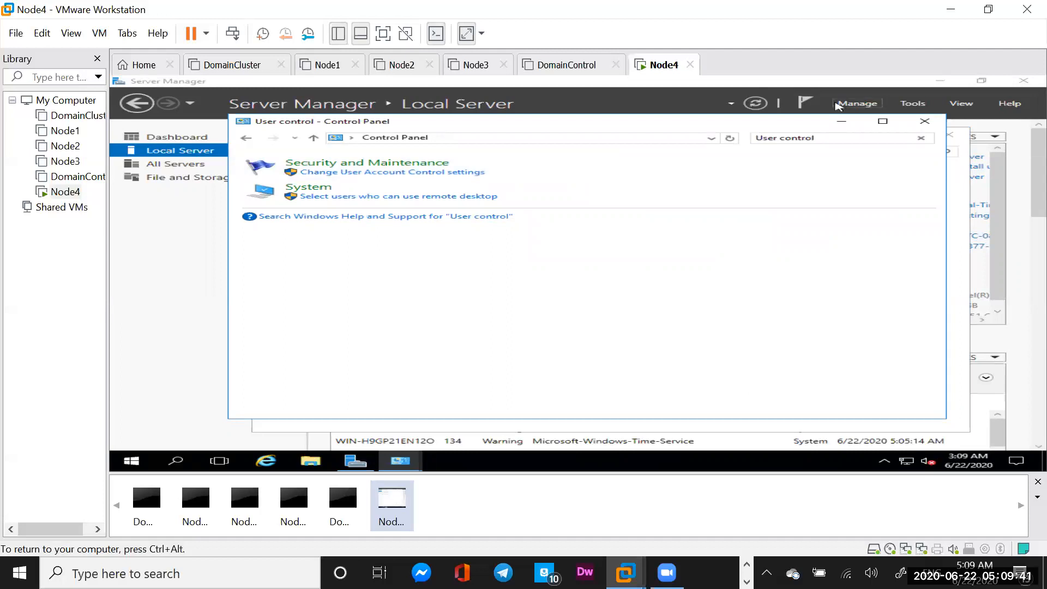
Search Control Panel for 'Netw', view network connections and open Ethernet0's Properties
left_click(825, 138)
type("Netw")
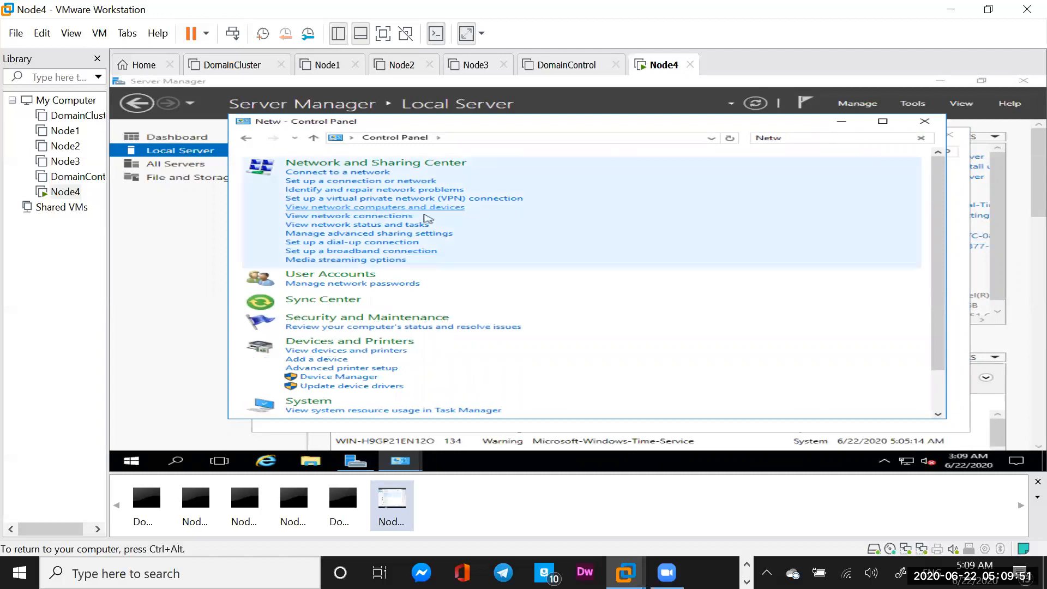
left_click(390, 216)
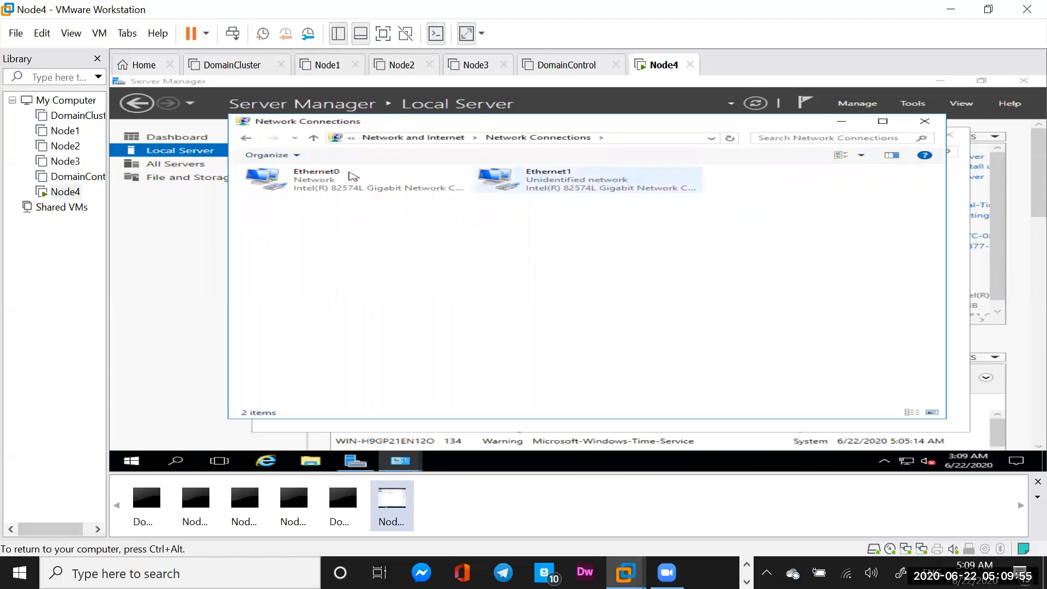
left_click(317, 186)
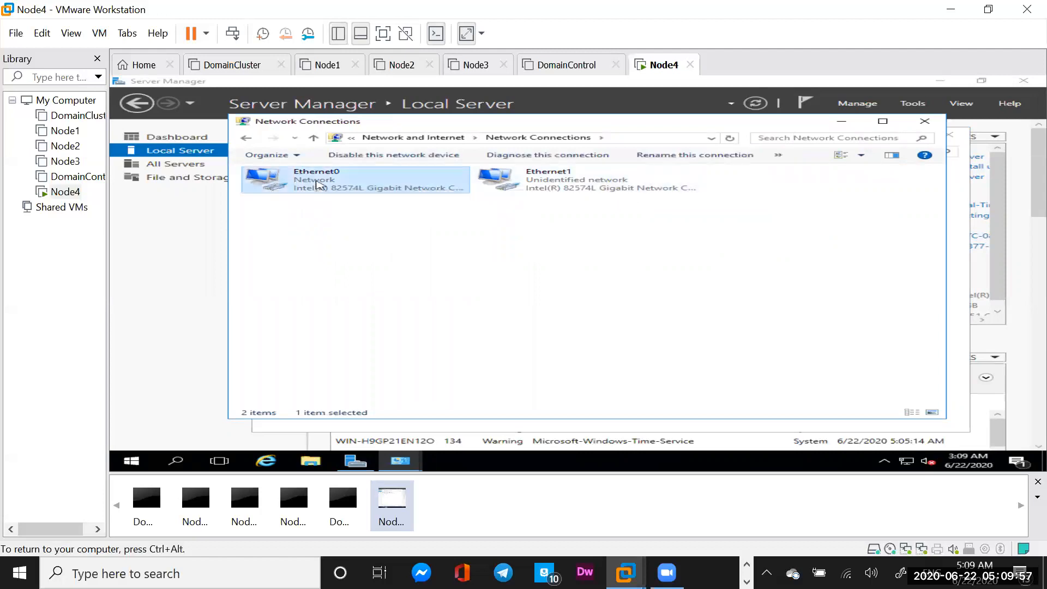
right_click(317, 184)
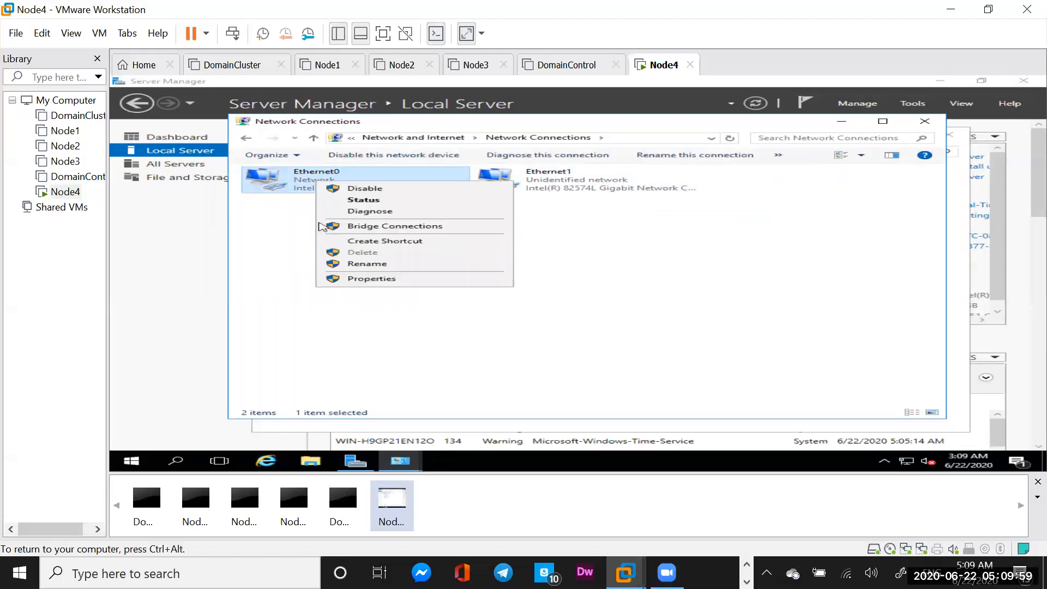
left_click(361, 279)
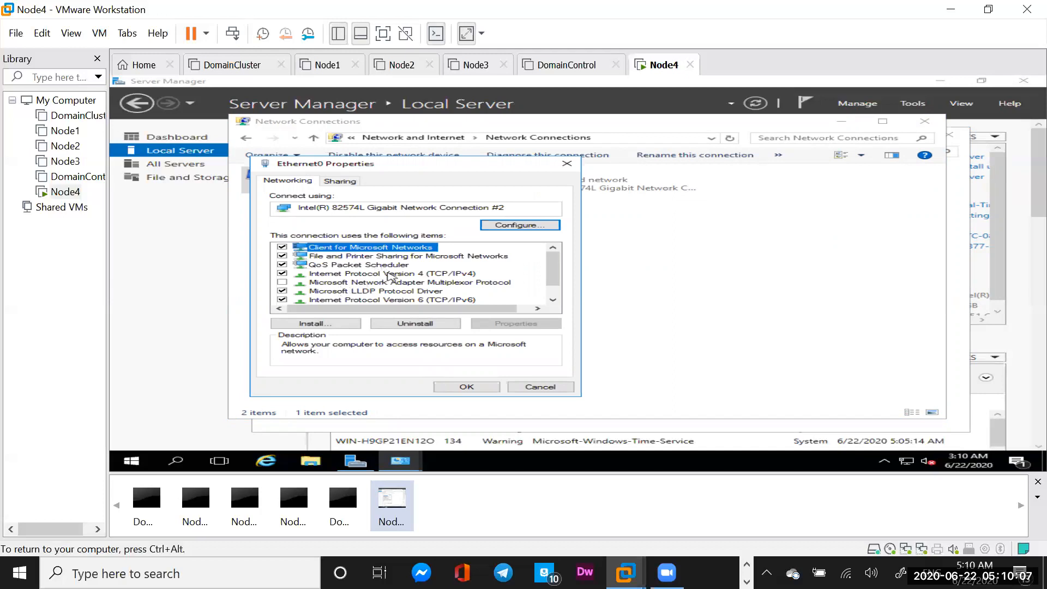
Switch Ethernet0's IPv4 to a static address and enter 192.168.1.101
left_click(389, 274)
left_click(515, 324)
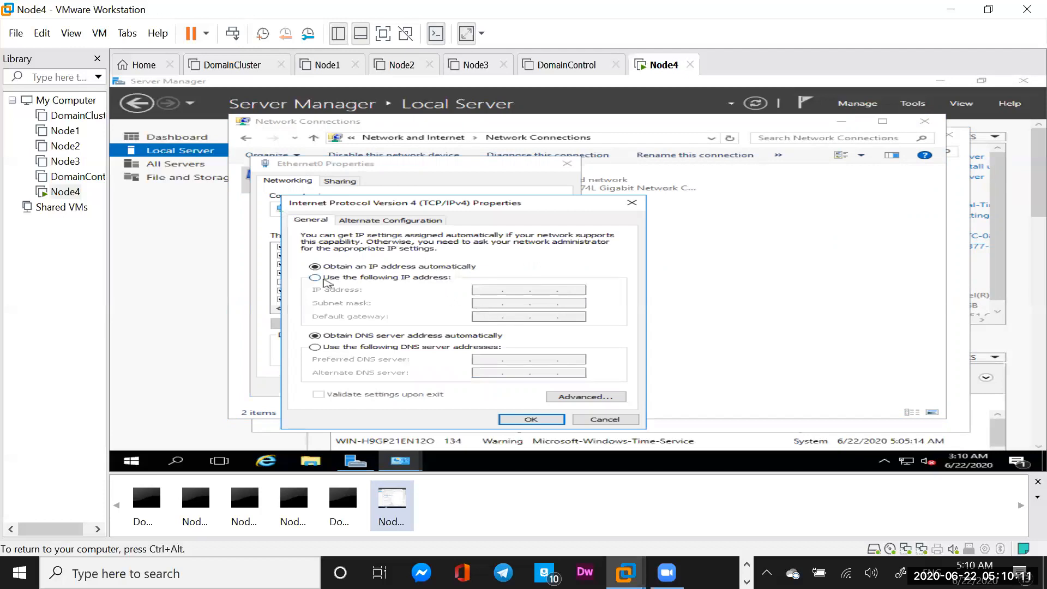
left_click(320, 278)
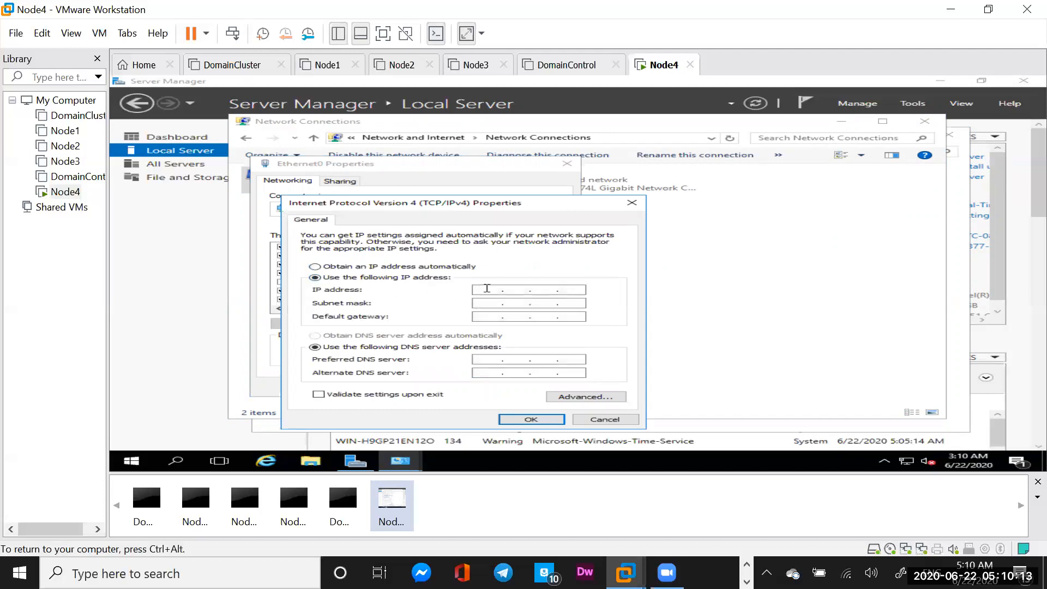
left_click(490, 289)
type("192 . 168 . 1 . 100")
key("BackSpace")
type("1")
Add mask 255.255.255.0, gateway 192.168.1.1 and DNS 192.168.1.100, then confirm and close
left_click(490, 303)
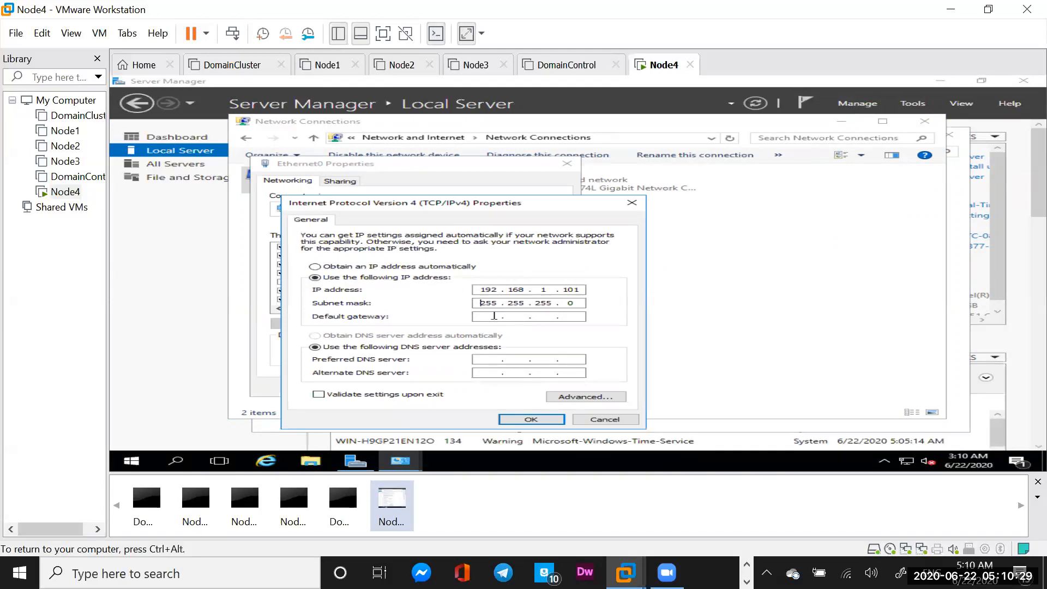
left_click(491, 316)
type("19")
type("2 . ")
type("168 . 1 .")
type("1")
type("92 . ")
type("168 . ")
type("1 . 100")
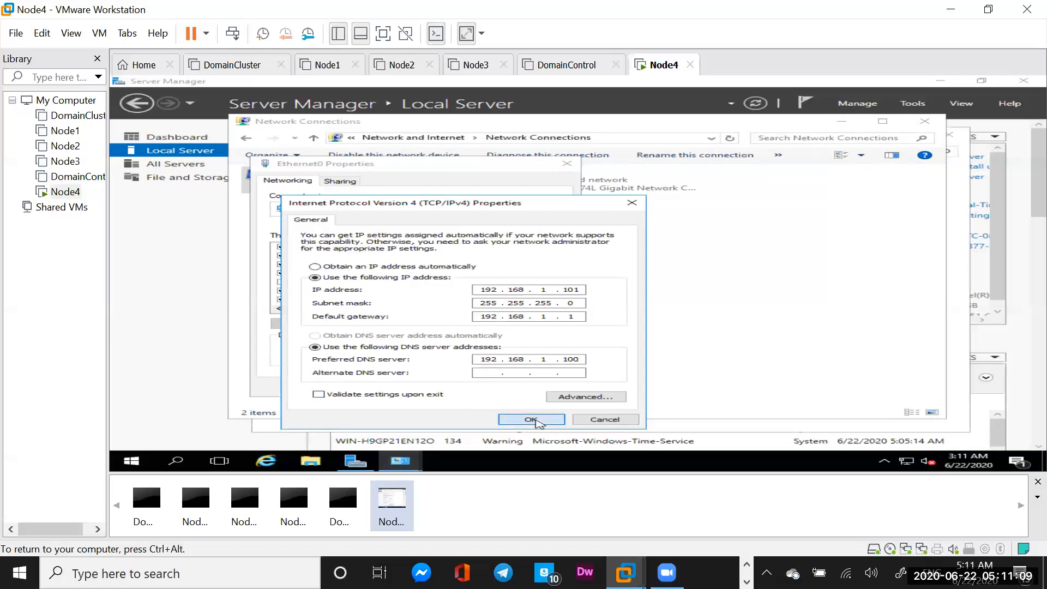
left_click(534, 420)
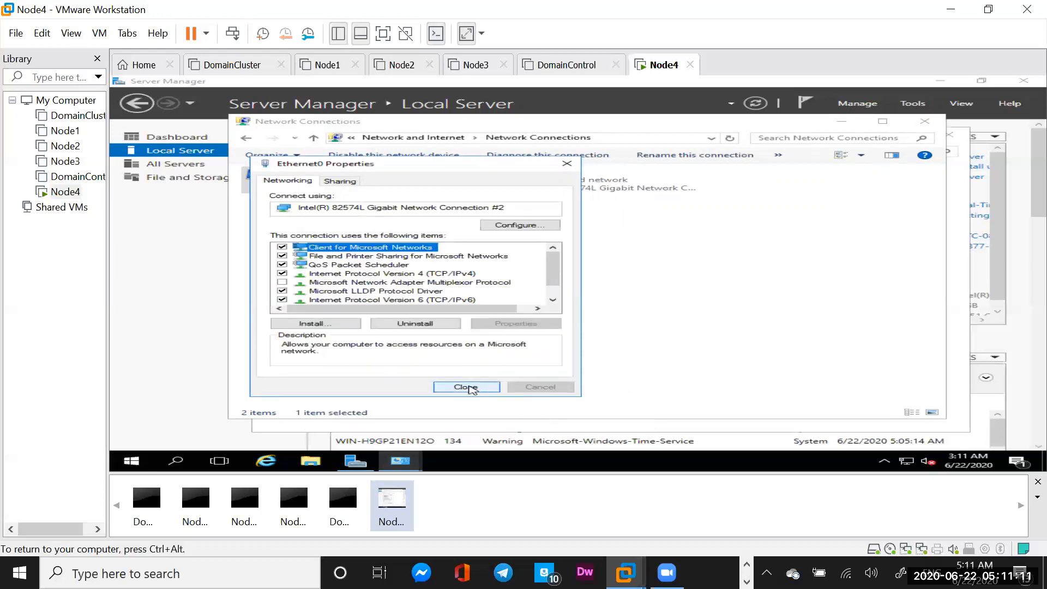
left_click(466, 388)
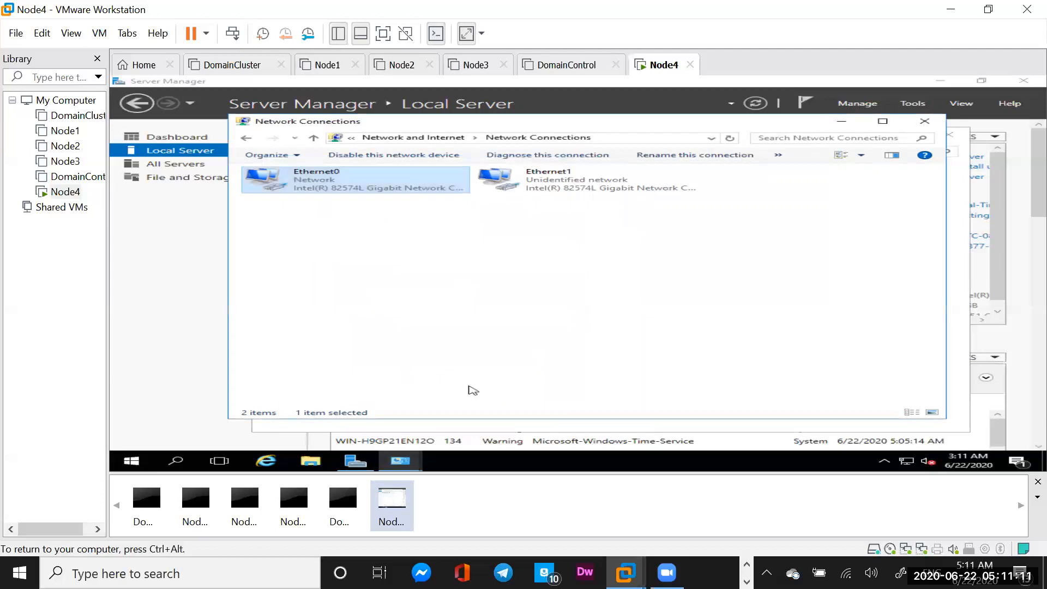
Open Ethernet1's Properties and its Internet Protocol Version 4 (TCP/IPv4) settings
left_click(547, 188)
right_click(548, 181)
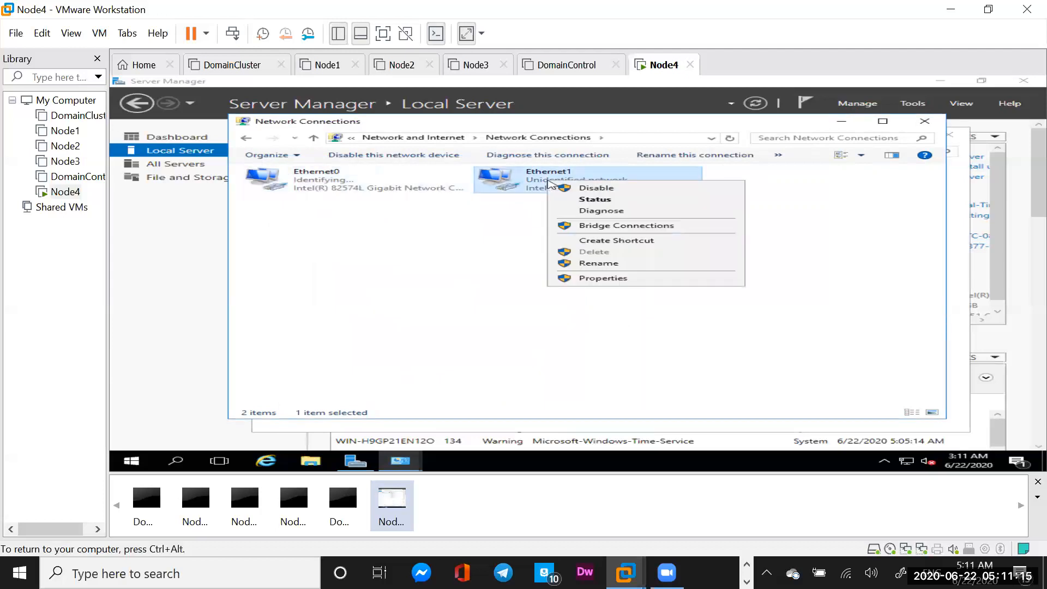
left_click(594, 278)
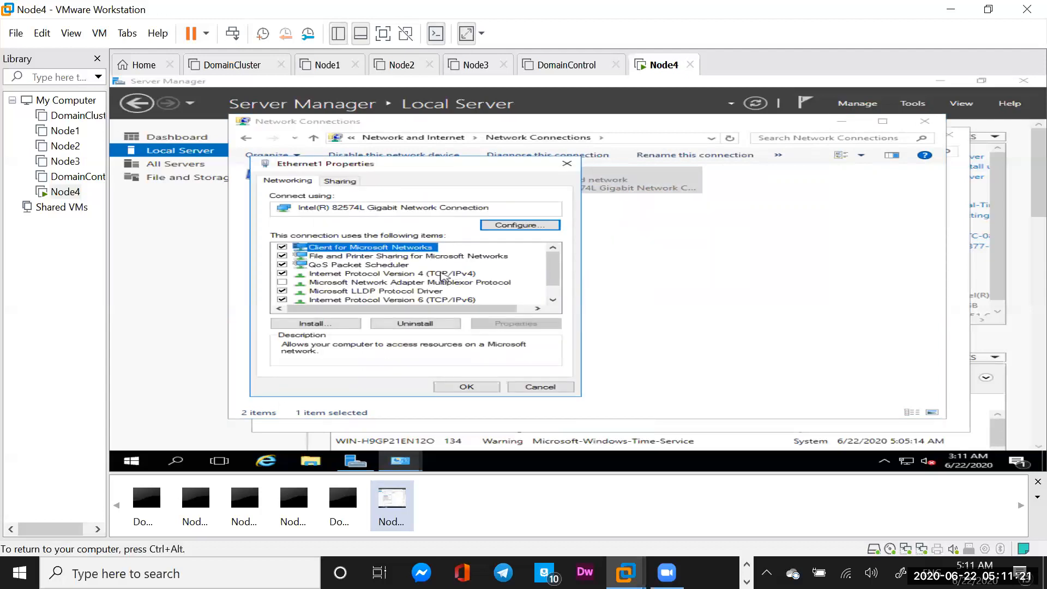
left_click(442, 276)
left_click(516, 324)
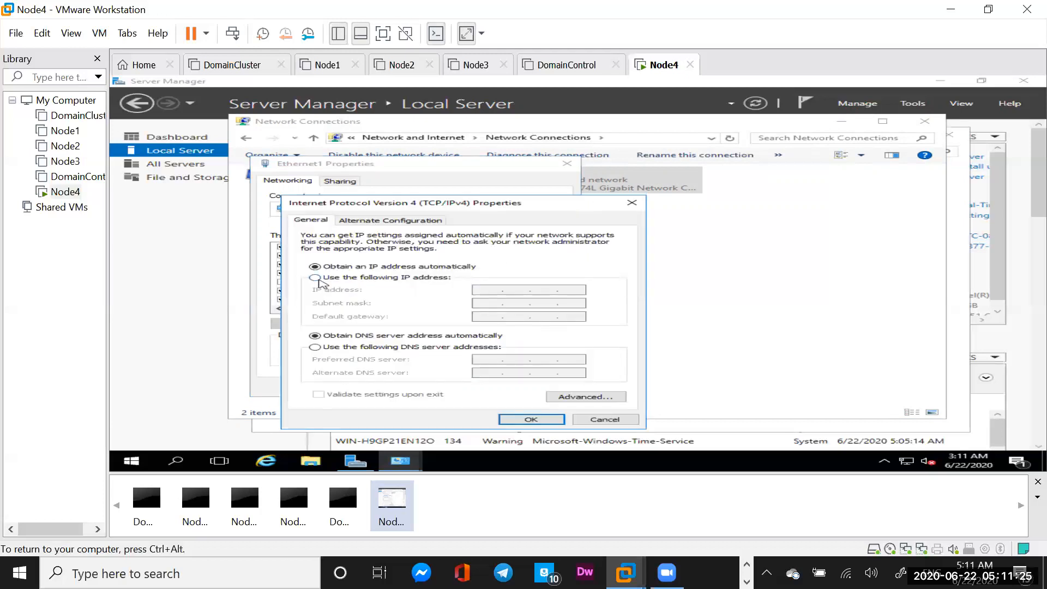
Set static IP 192.168.2.11 with mask 255.255.255.0 and no gateway or DNS
left_click(316, 277)
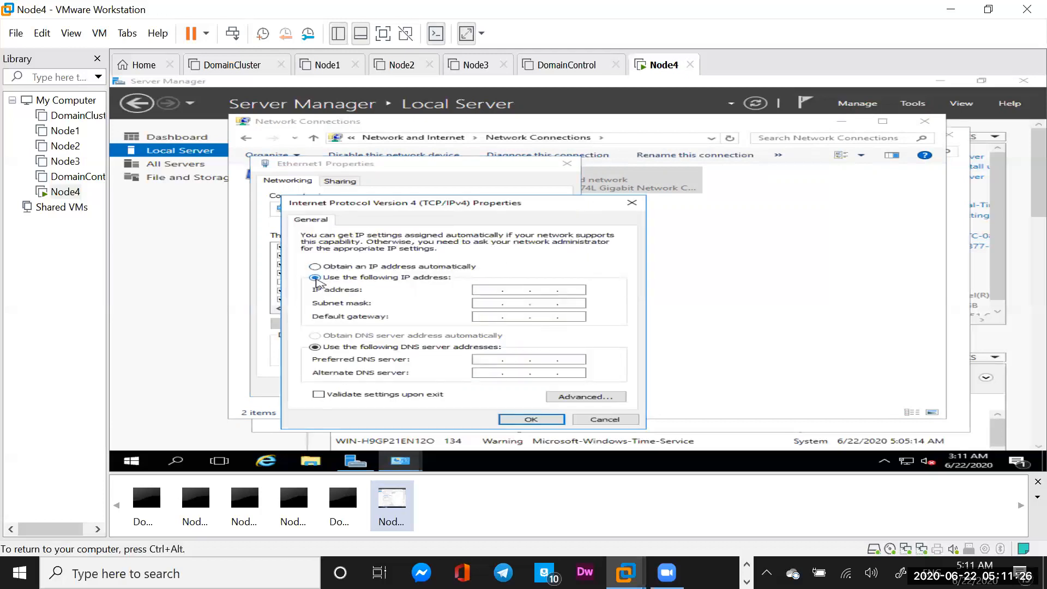
left_click(488, 290)
type("192.168.2")
type("11")
key("BackSpace")
type("11")
left_click(491, 304)
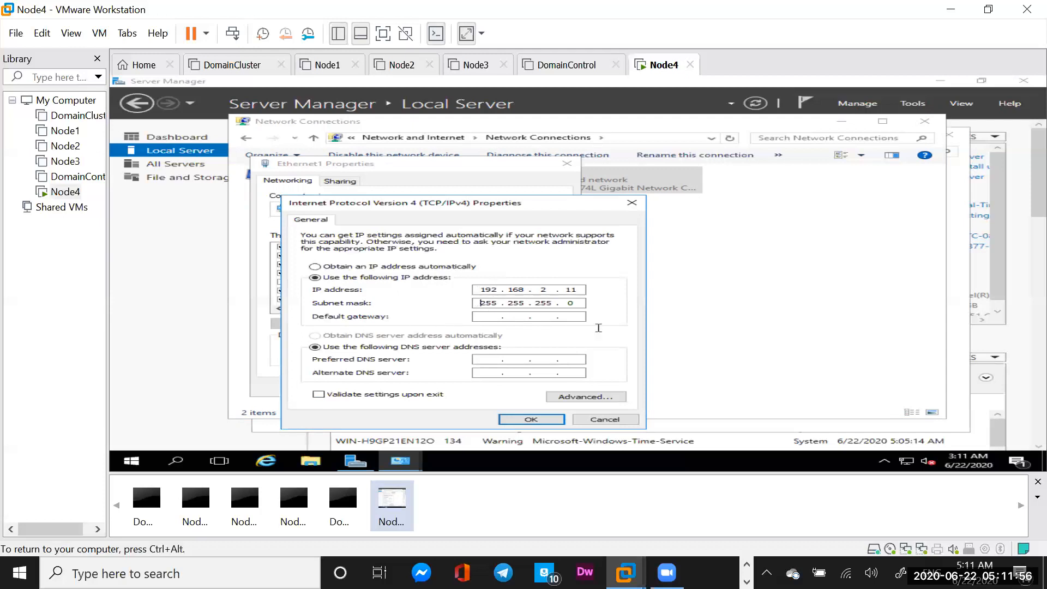
left_click(532, 420)
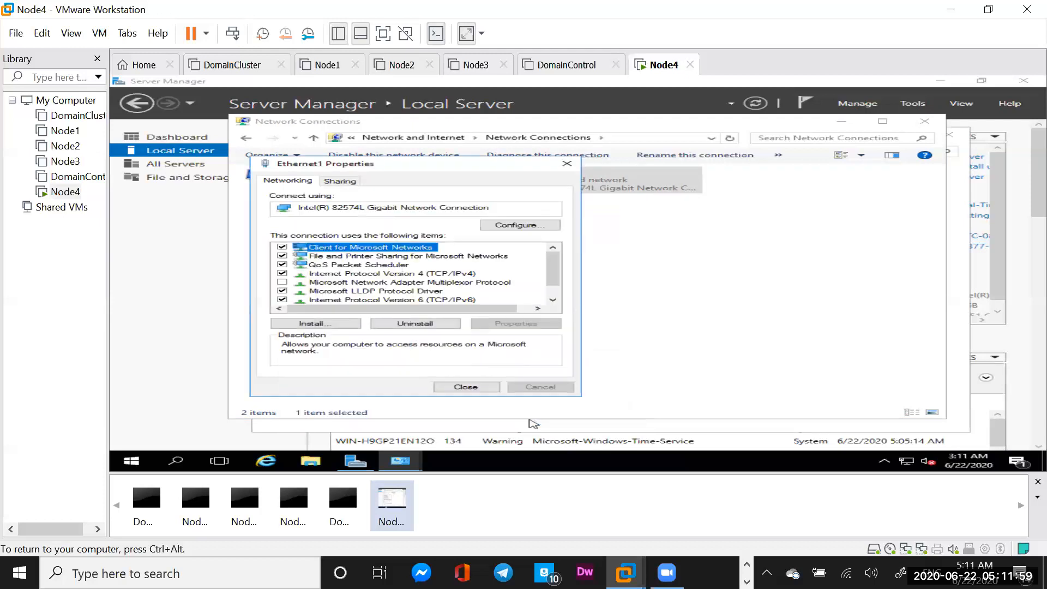
left_click(466, 387)
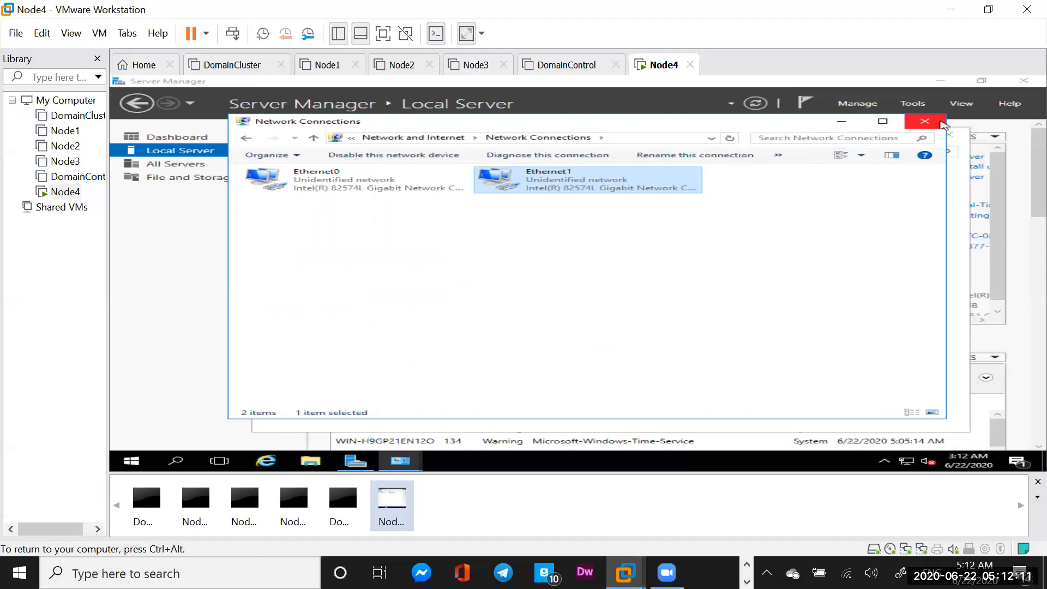
Close Network Connections and Windows Firewall, then refresh Server Manager's Local Server properties
left_click(925, 121)
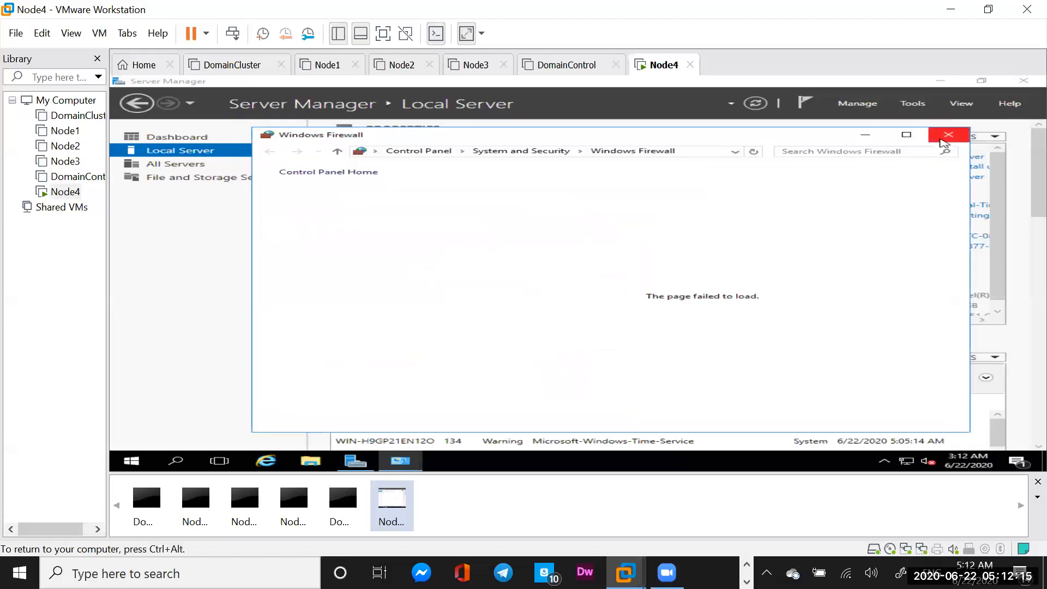
left_click(948, 137)
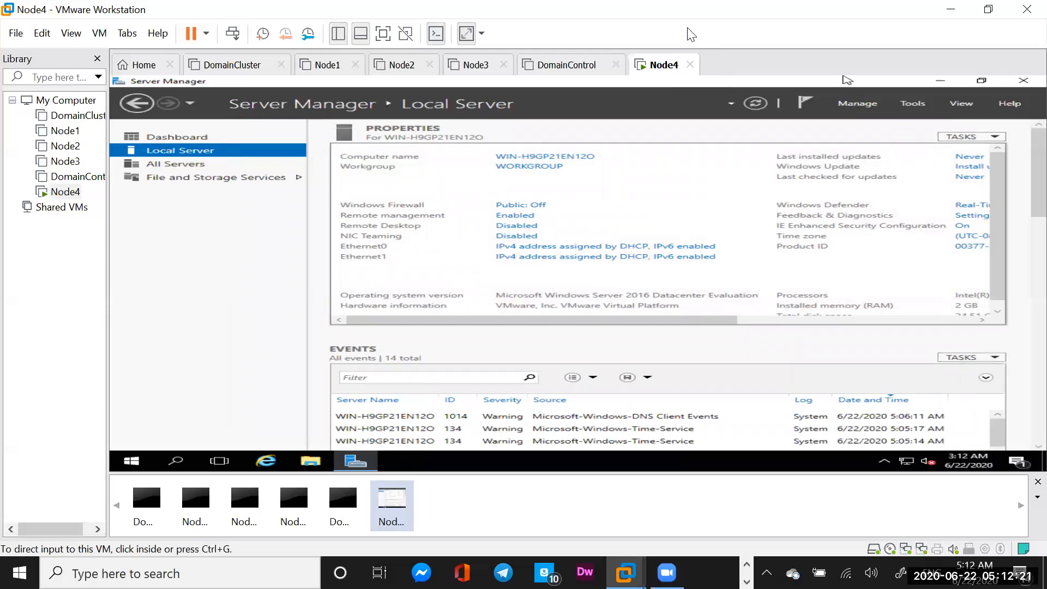
left_click(631, 210)
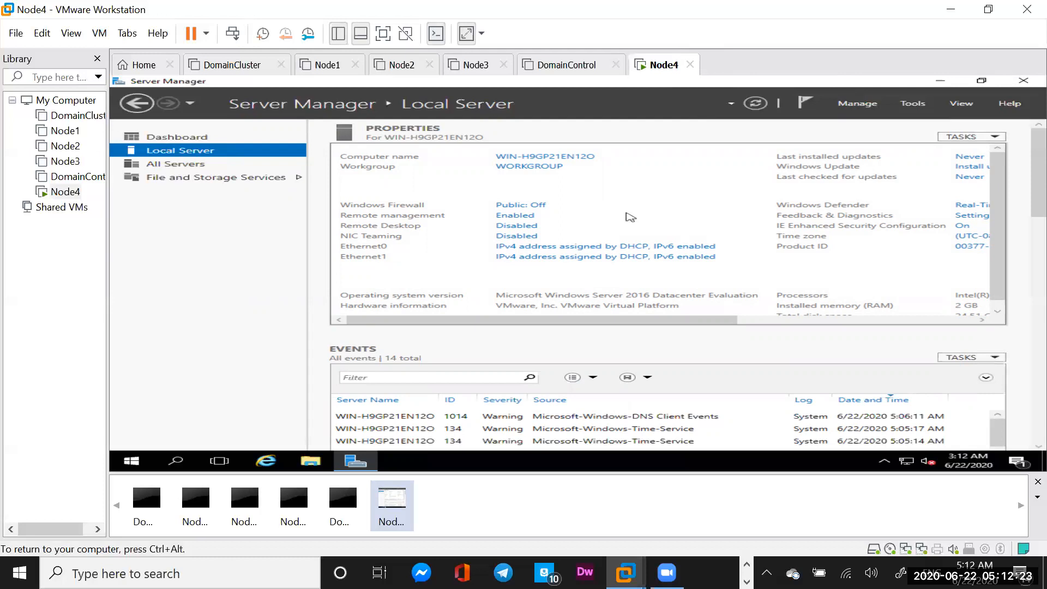
left_click(756, 104)
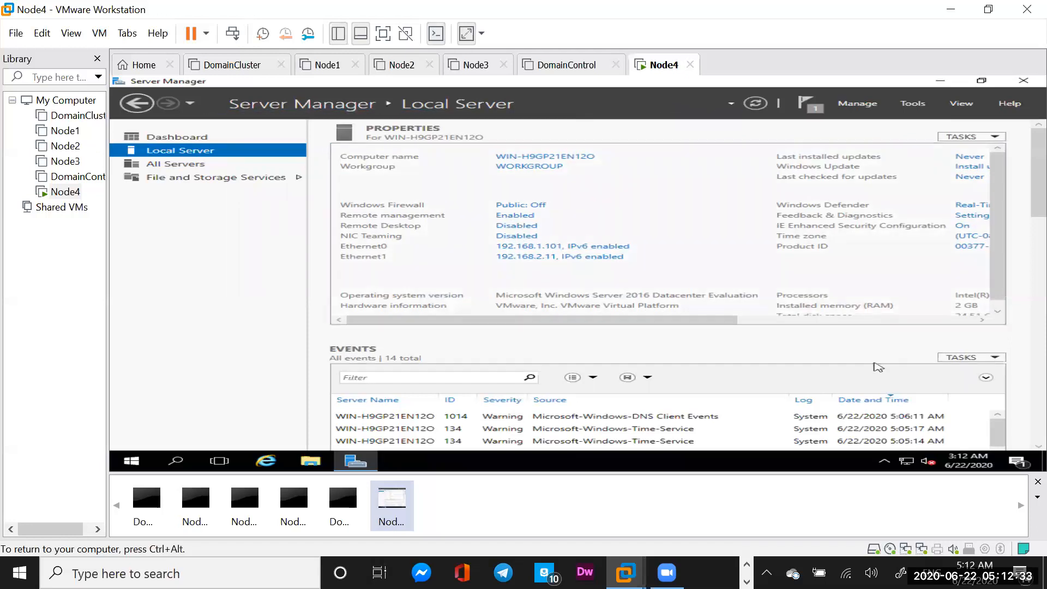
From the guest clock's Date and time settings, pick (UTC-06:00) Central Time (US & Canada) as the time zone
left_click(965, 461)
left_click(952, 442)
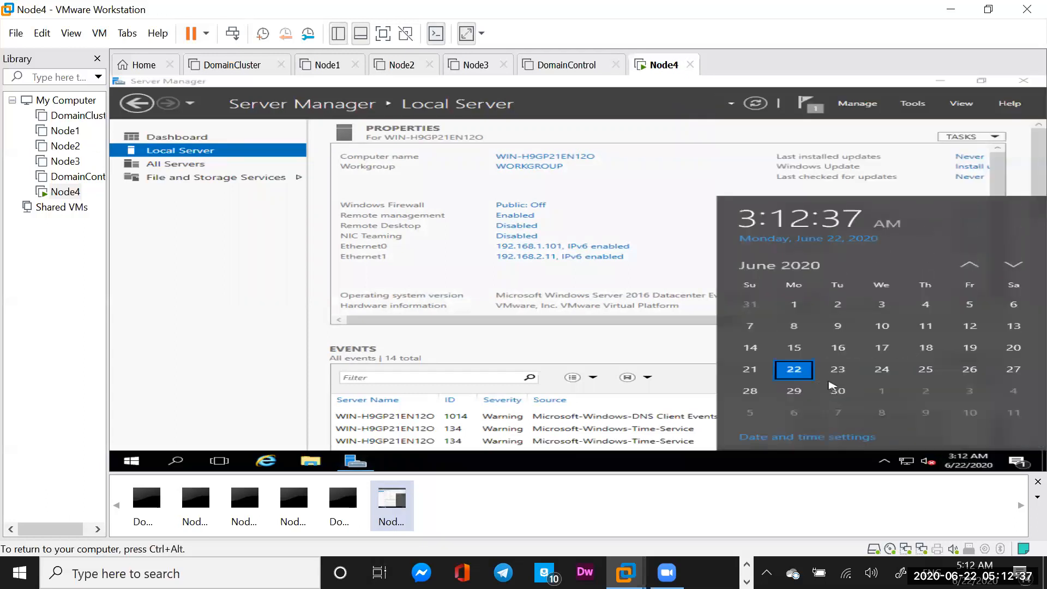
left_click(760, 440)
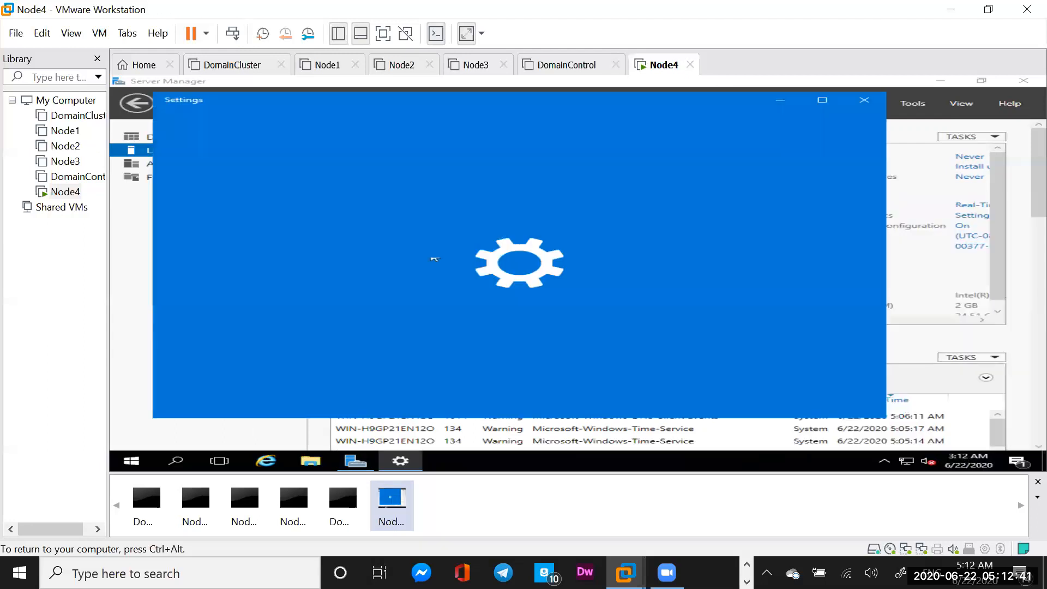
left_click(842, 309)
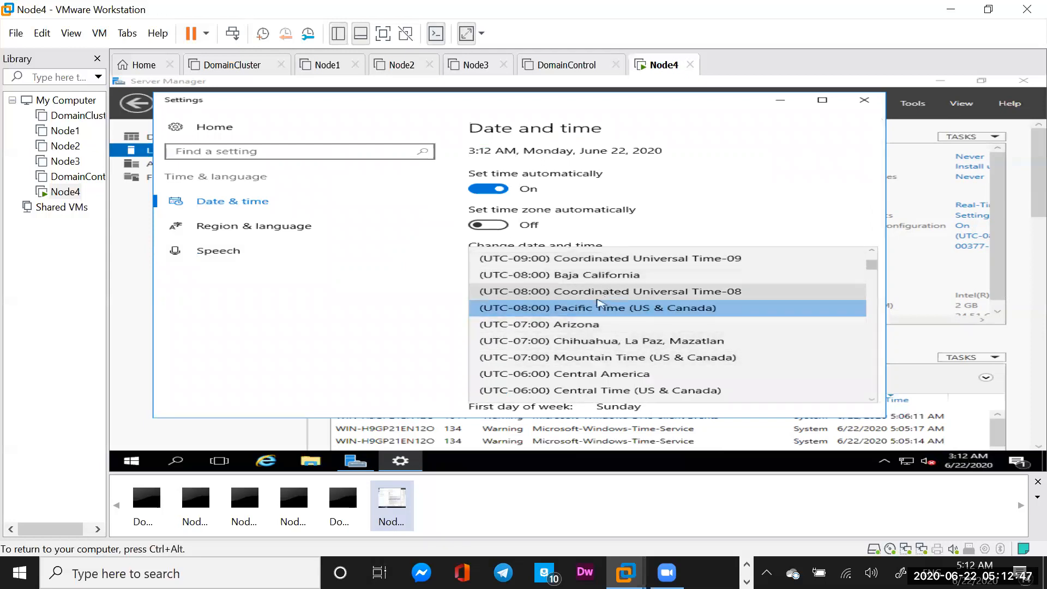
left_click(590, 392)
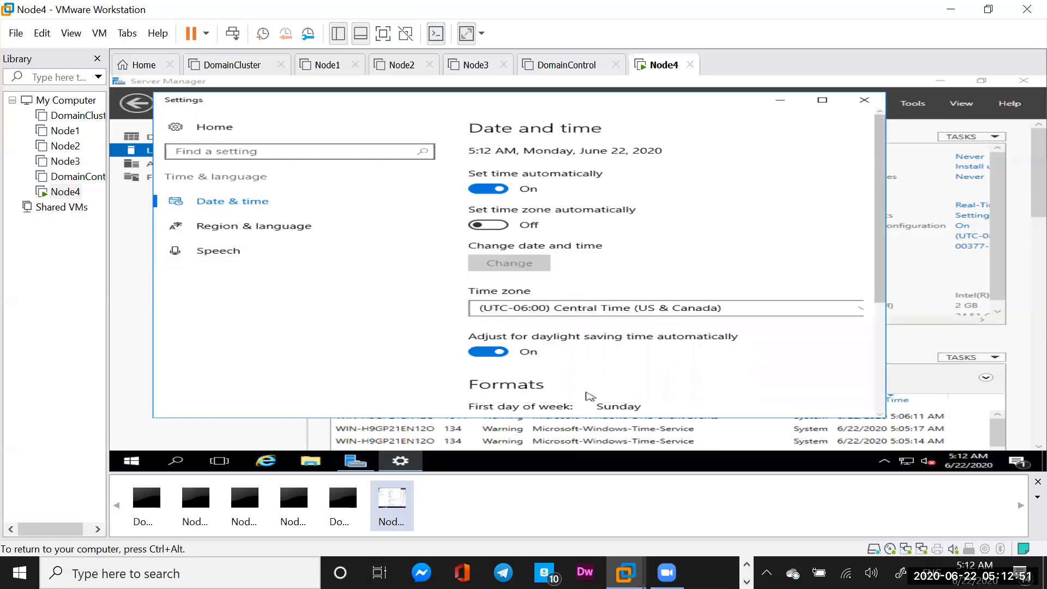
left_click(864, 100)
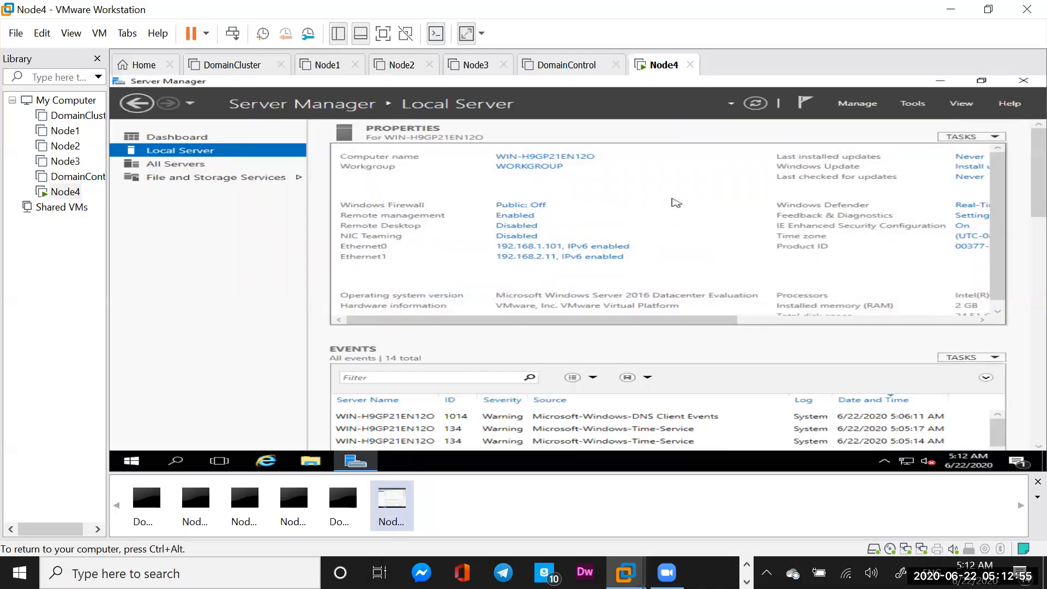
Change the computer name to Node4 in System Properties and restart now to apply it
left_click(569, 160)
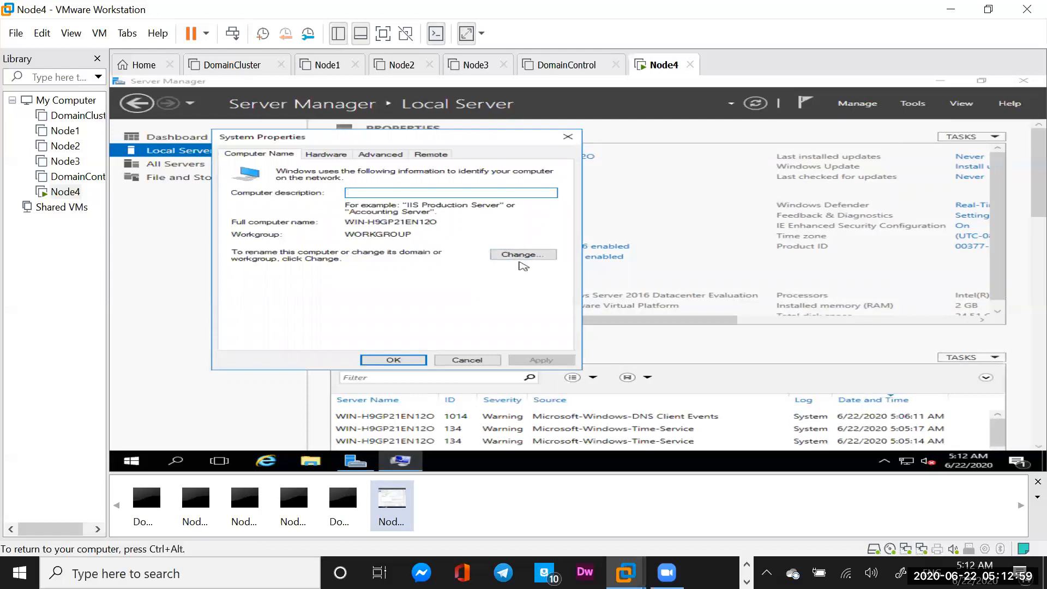
left_click(521, 255)
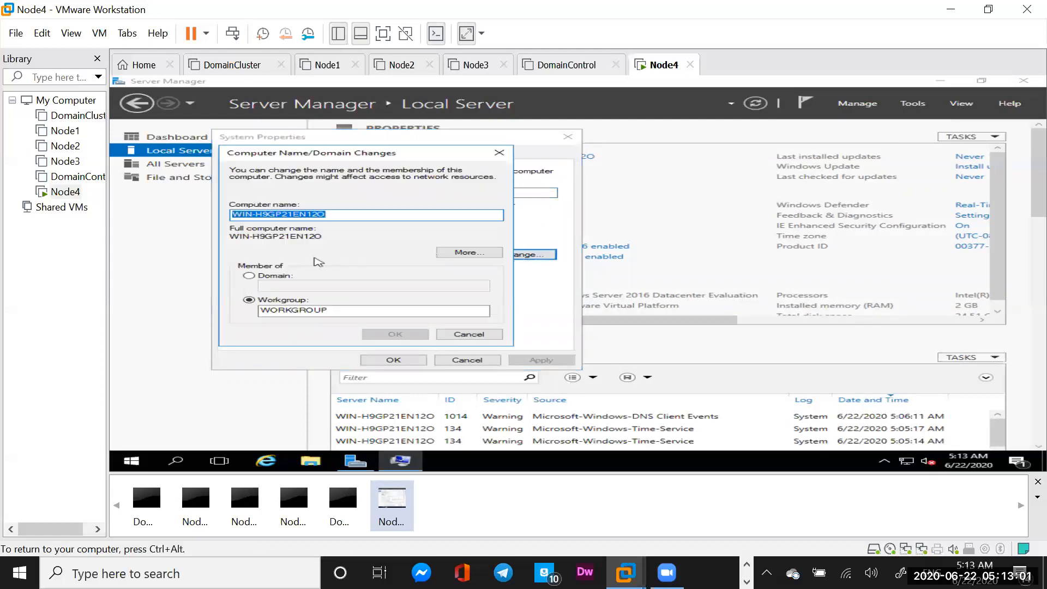
type("N")
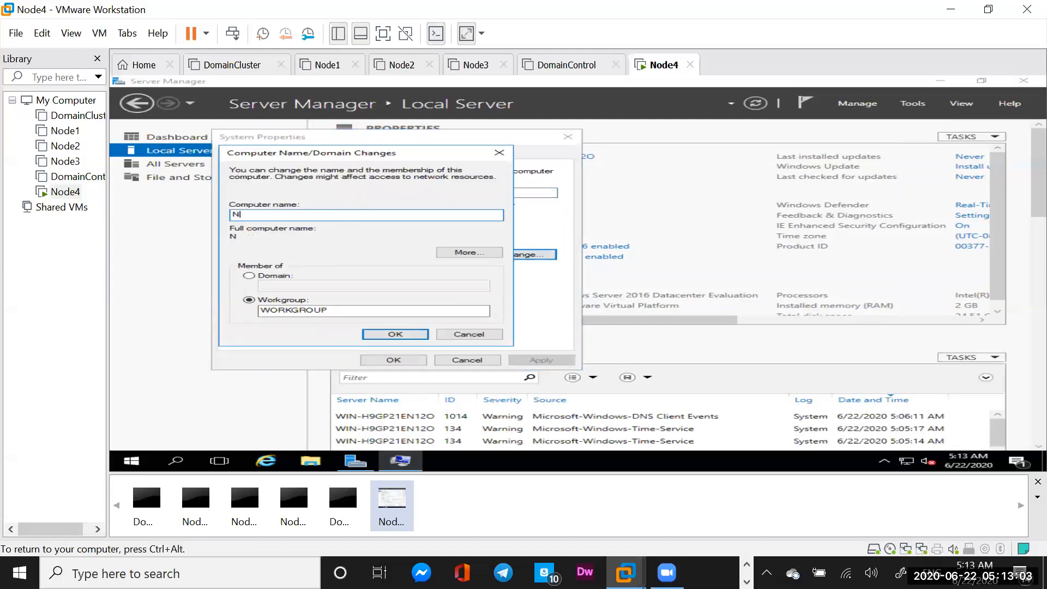
type("ode4")
left_click(379, 332)
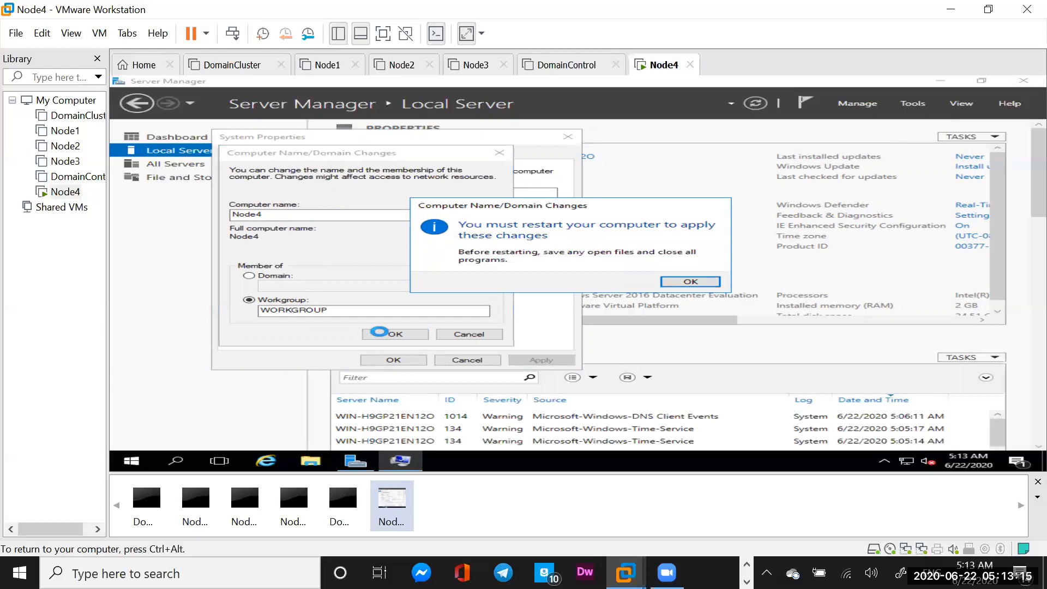
left_click(689, 282)
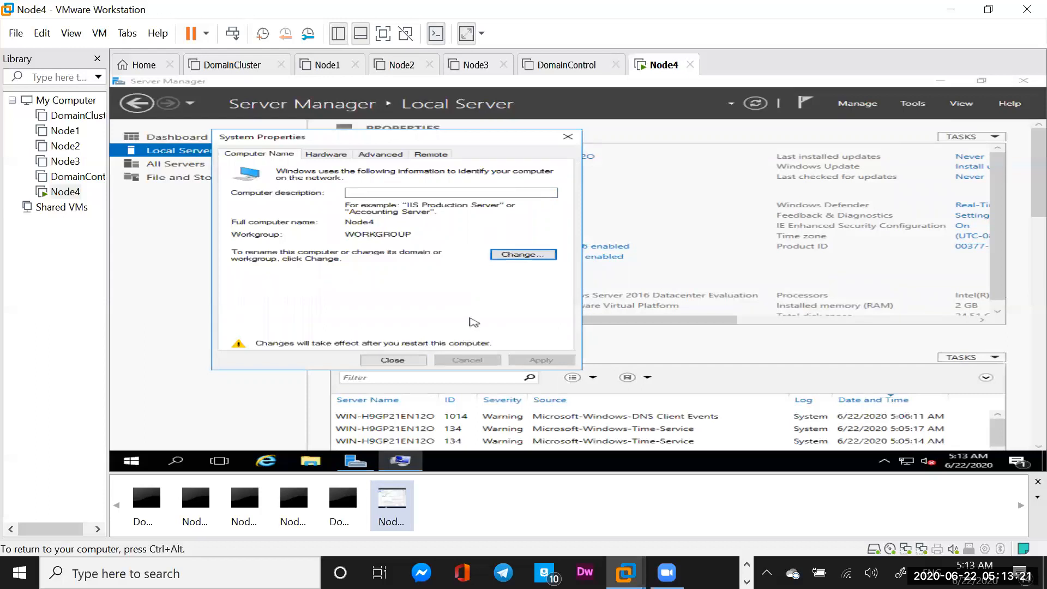
left_click(399, 359)
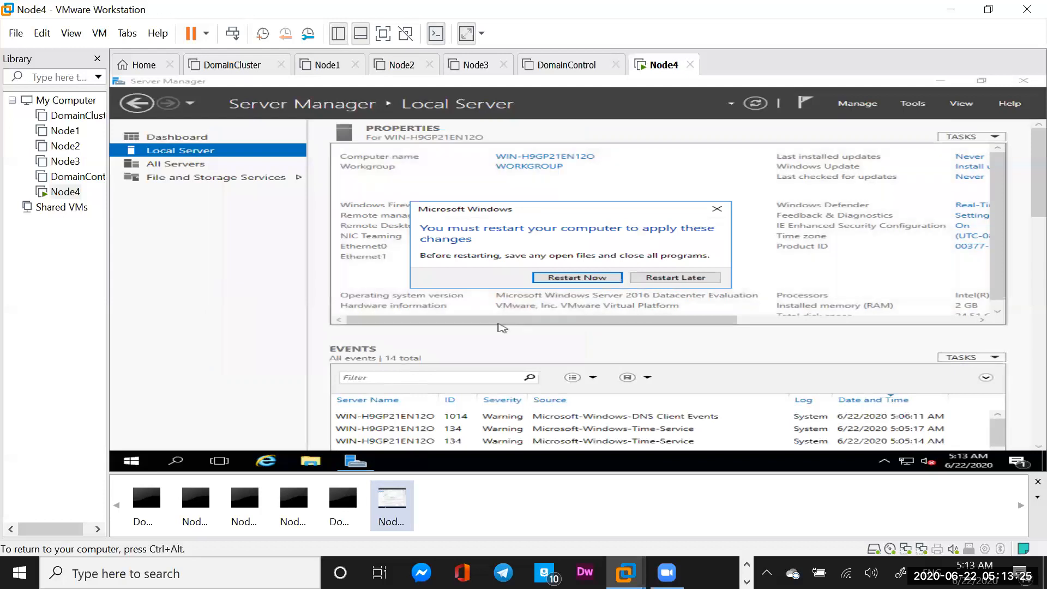
left_click(573, 279)
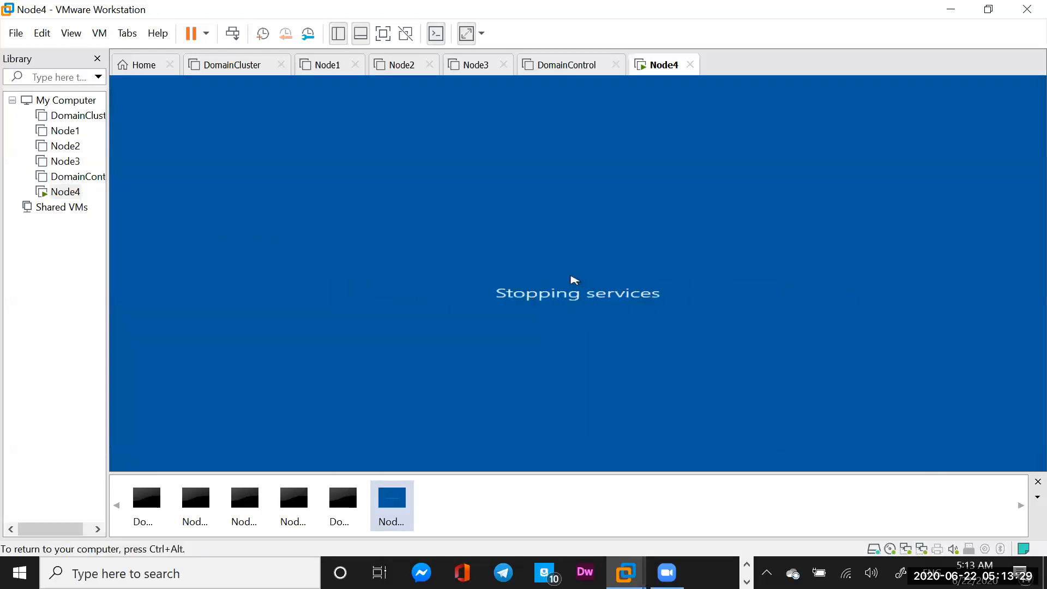
Switch to the DomainControl VM tab and power it on
left_click(564, 66)
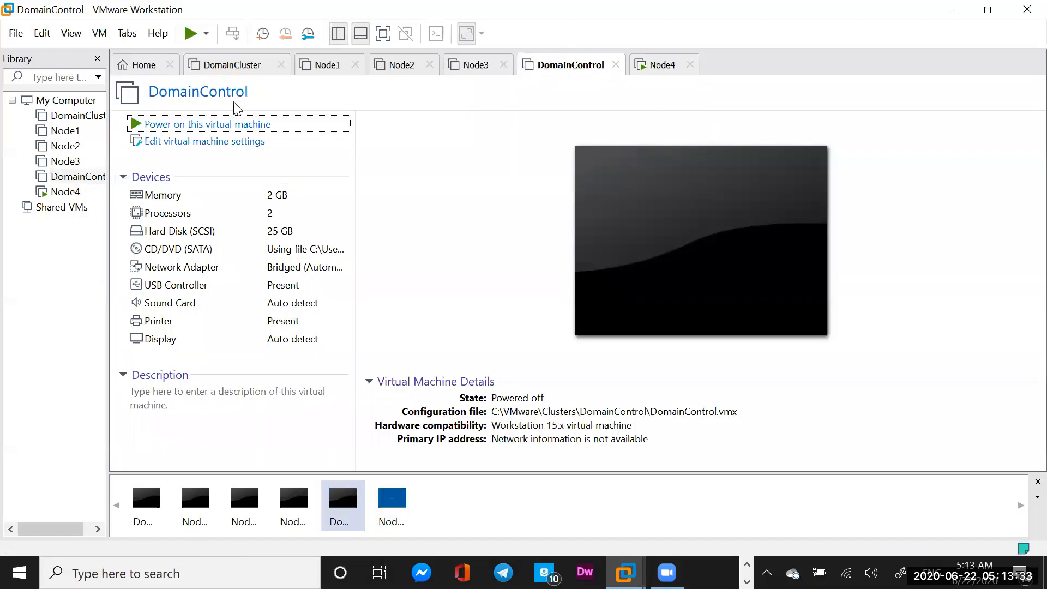
left_click(211, 125)
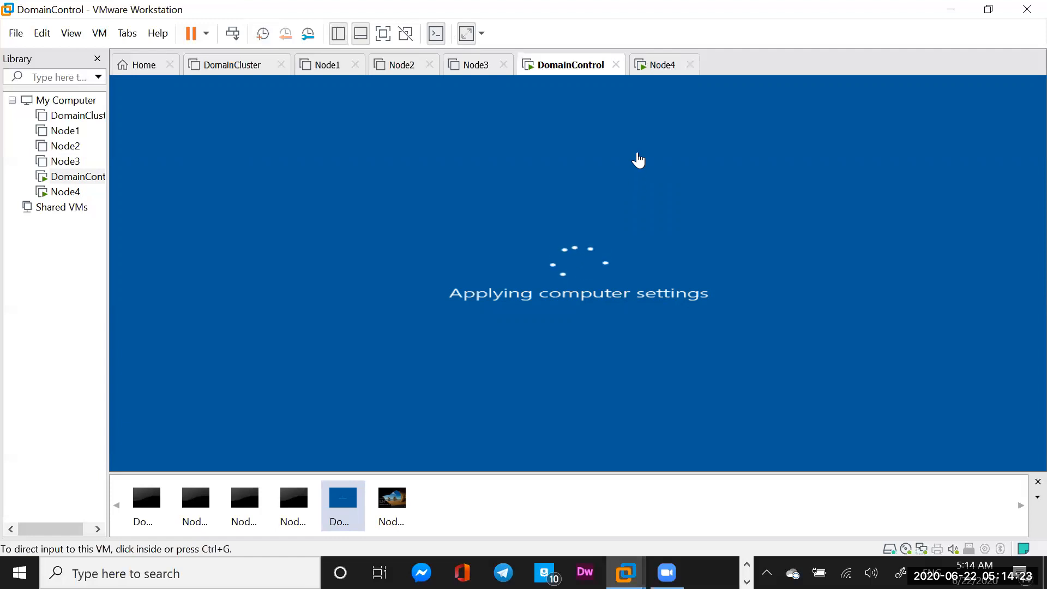
On the Node4 tab, send Ctrl+Alt+Del and sign in with the Administrator password
left_click(659, 77)
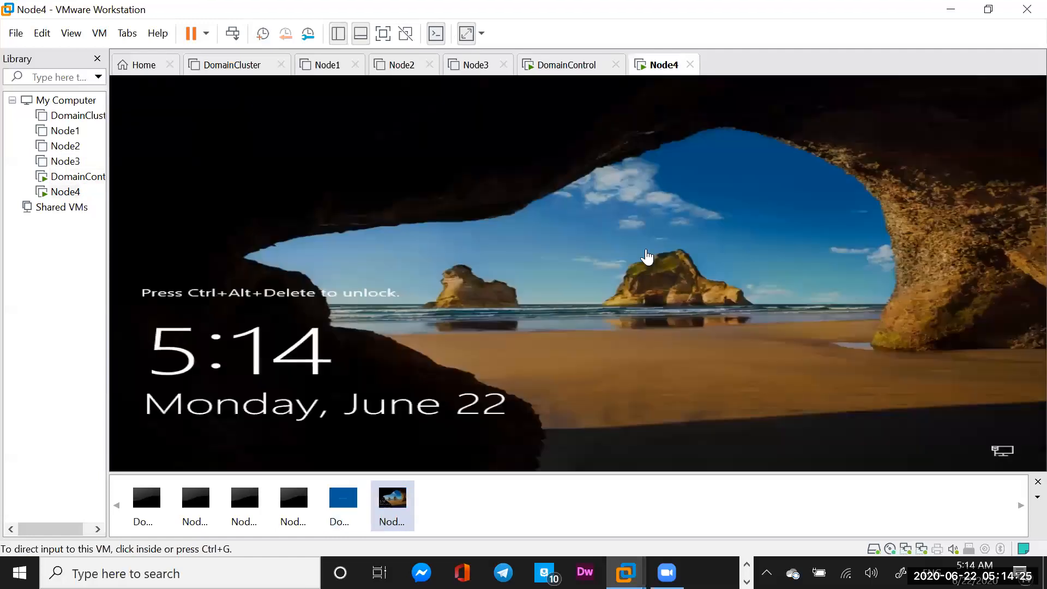
left_click(233, 33)
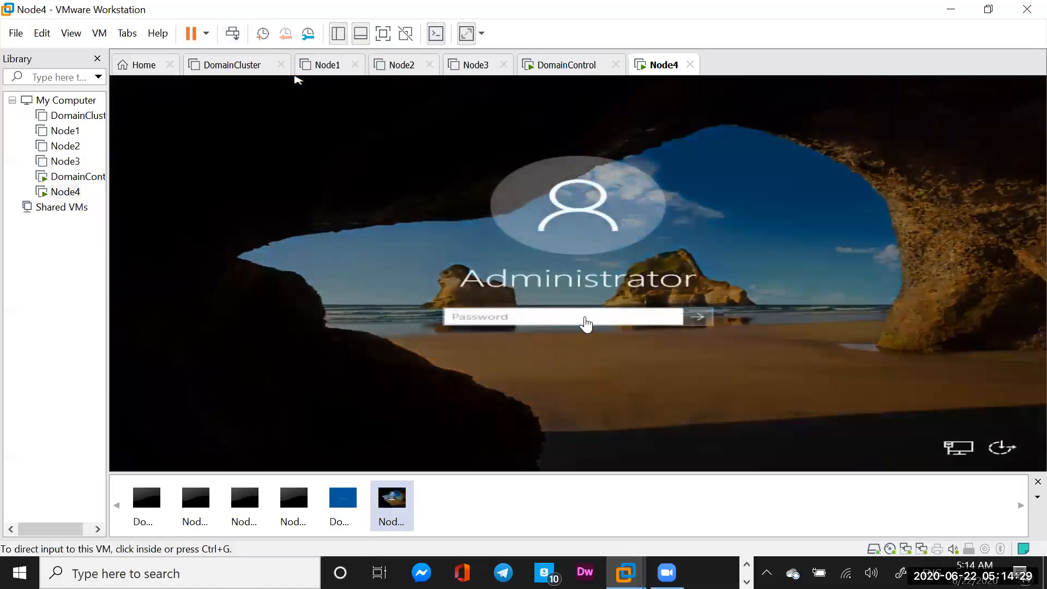
left_click(575, 319)
type("P")
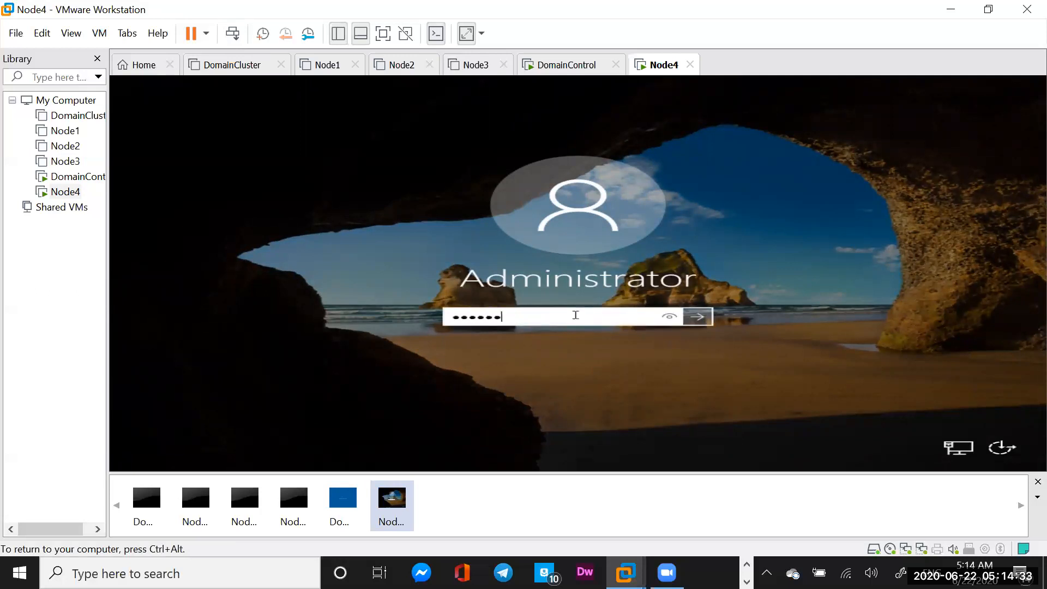
key("Return")
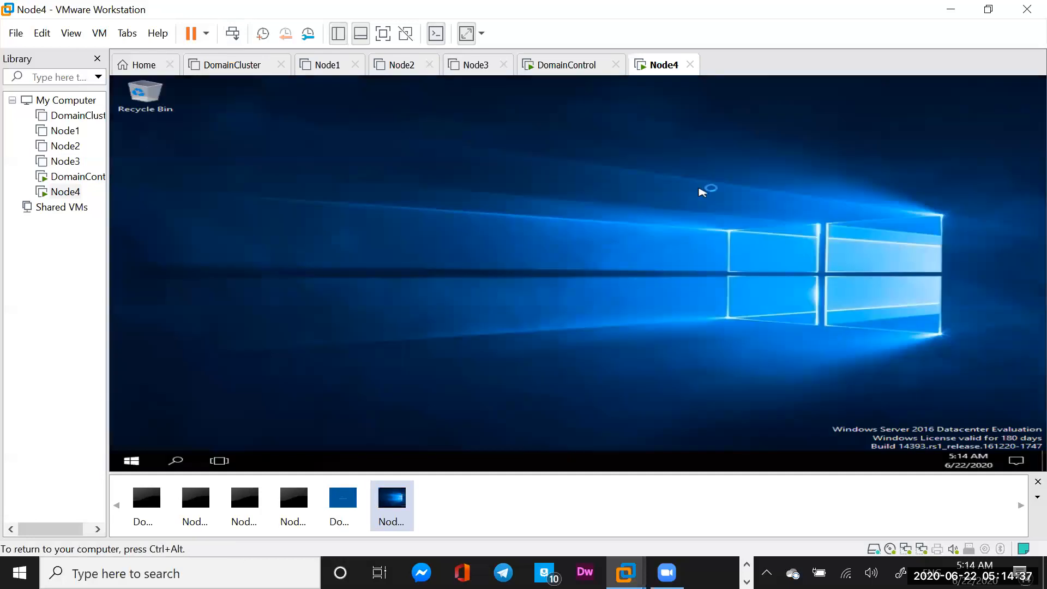
Check DomainControl's boot progress, then return focus to Node4's Server Manager dashboard
left_click(562, 69)
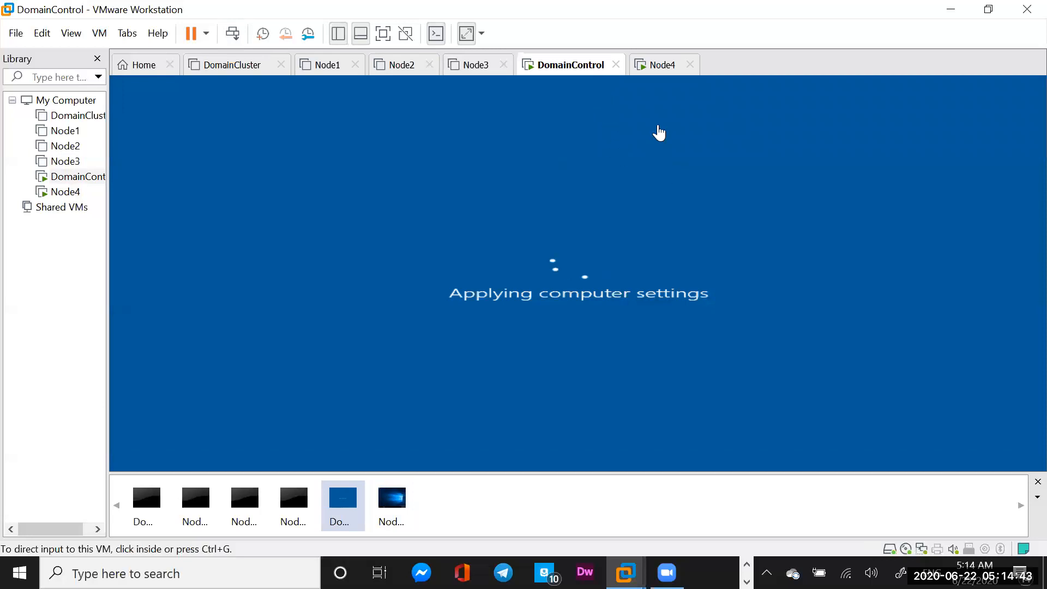
left_click(664, 67)
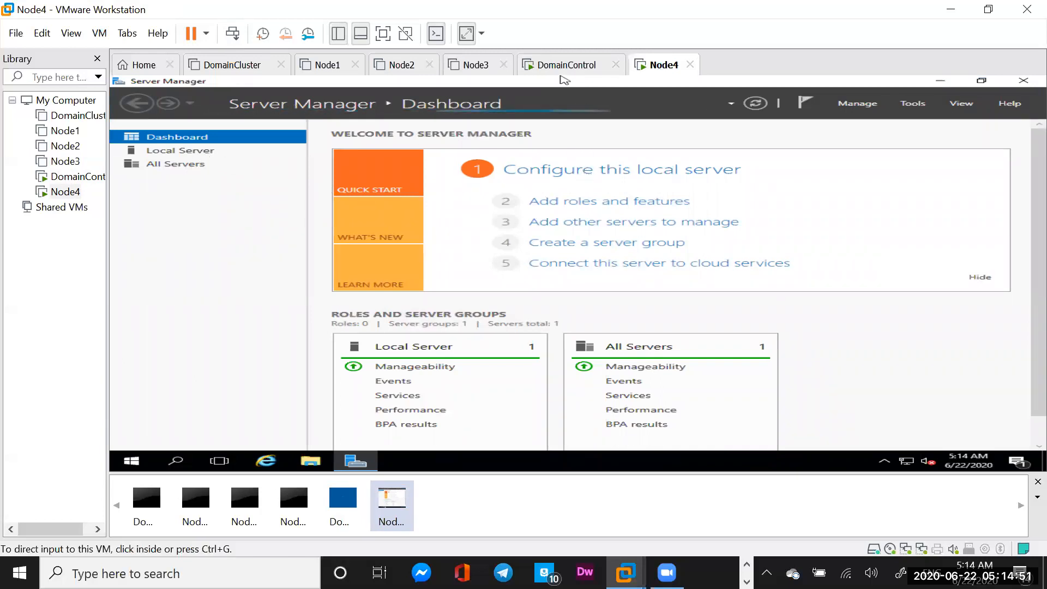
left_click(585, 173)
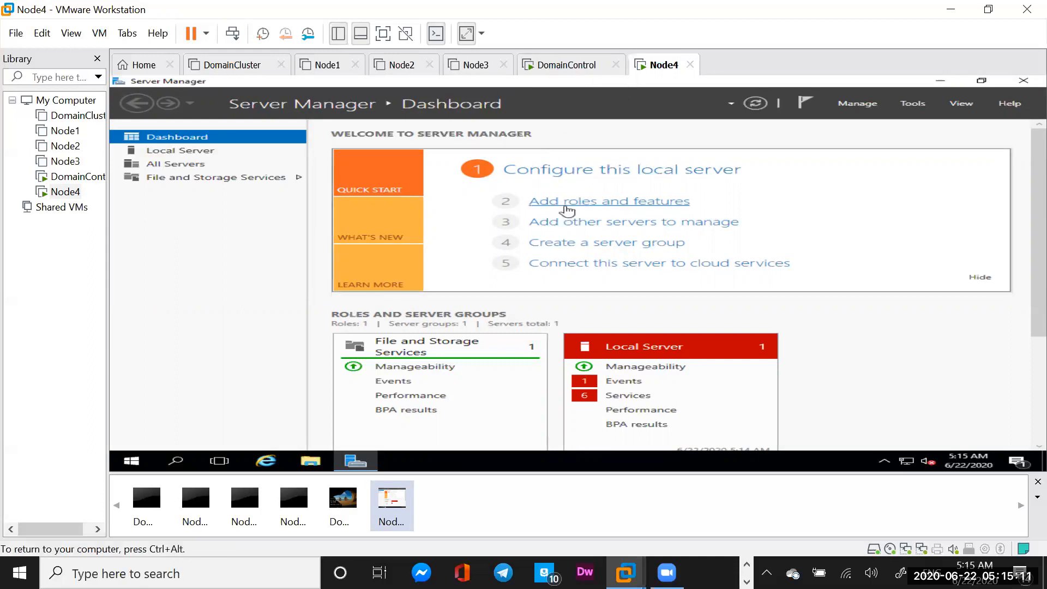
Run Add Roles and Features to Features and tick .NET Framework 3.5 and Failover Clustering with its tools
left_click(568, 206)
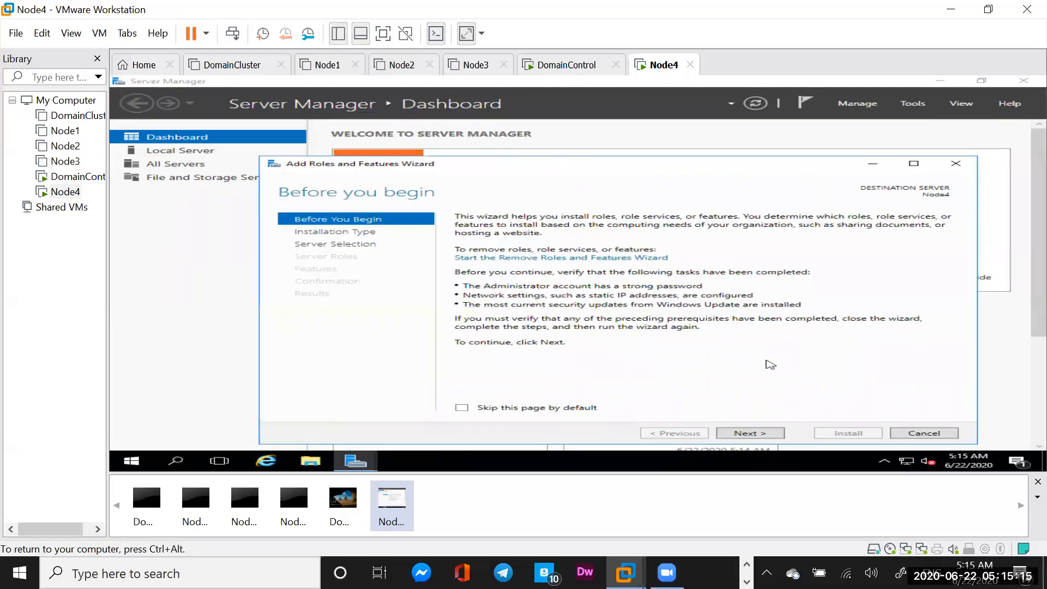
left_click(747, 434)
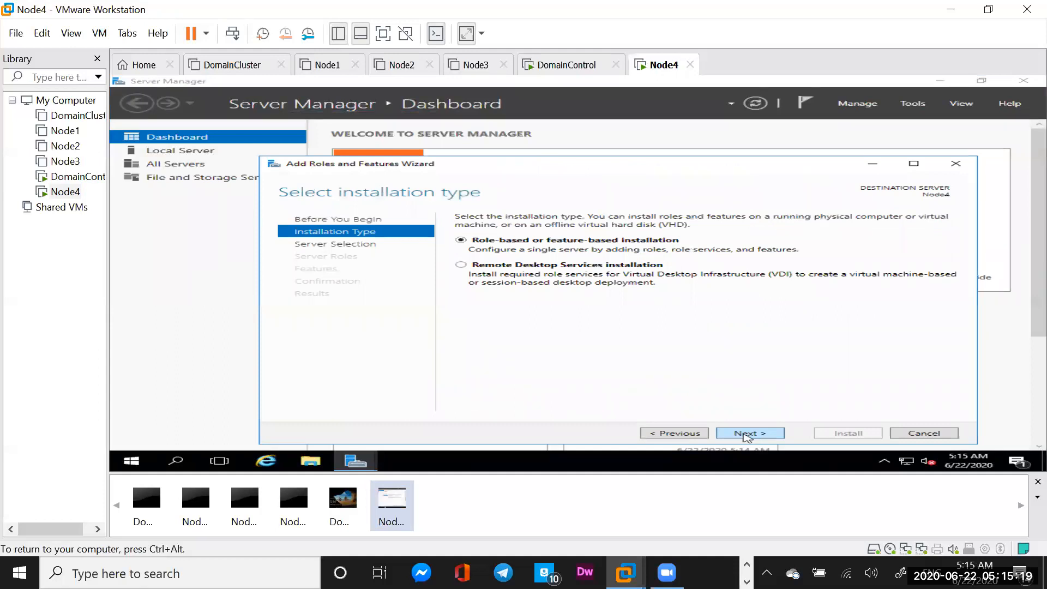
left_click(748, 434)
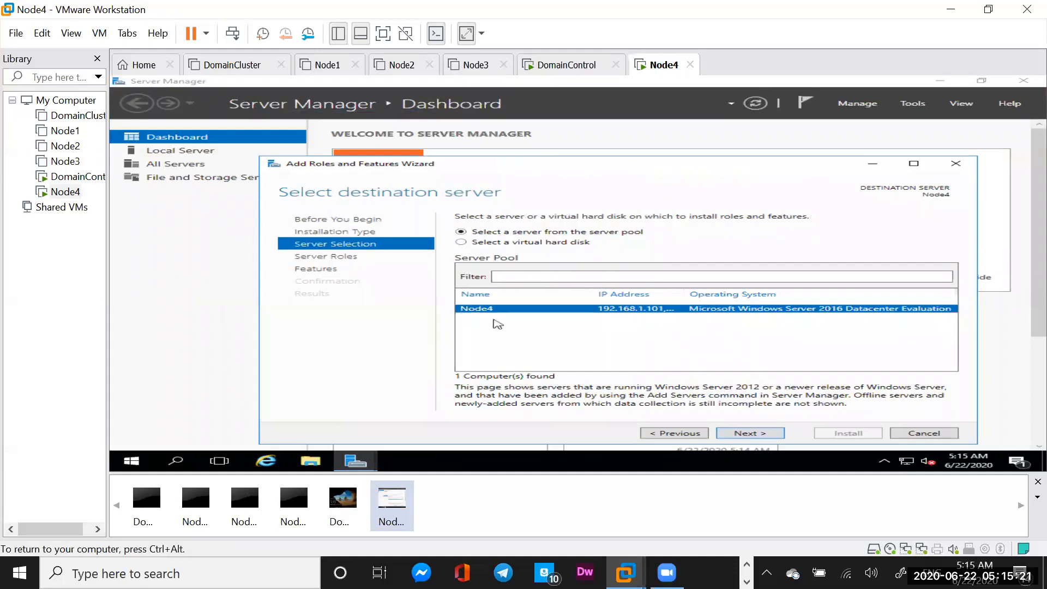
left_click(750, 434)
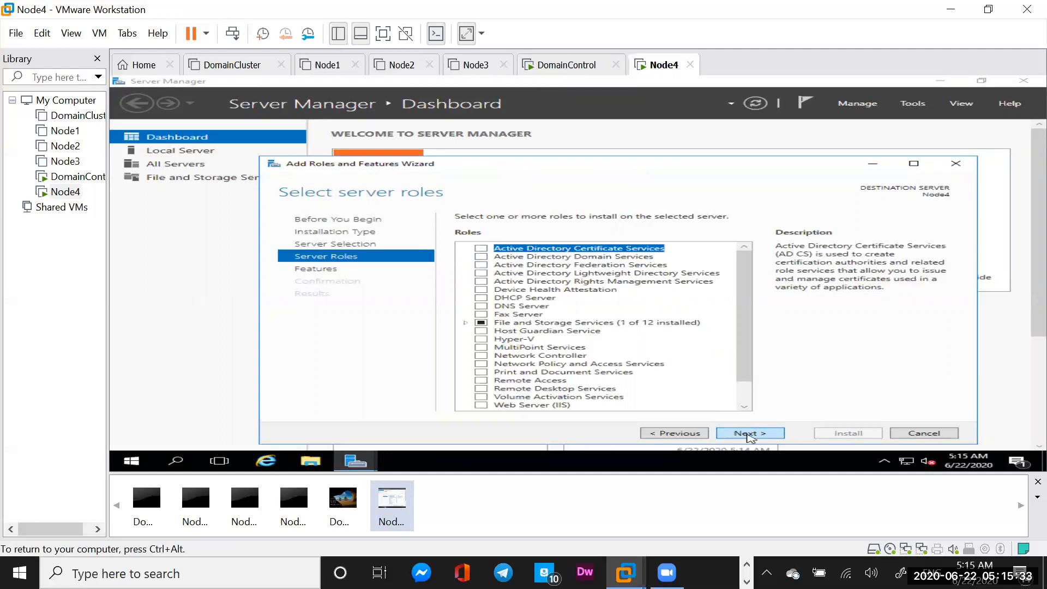
left_click(749, 433)
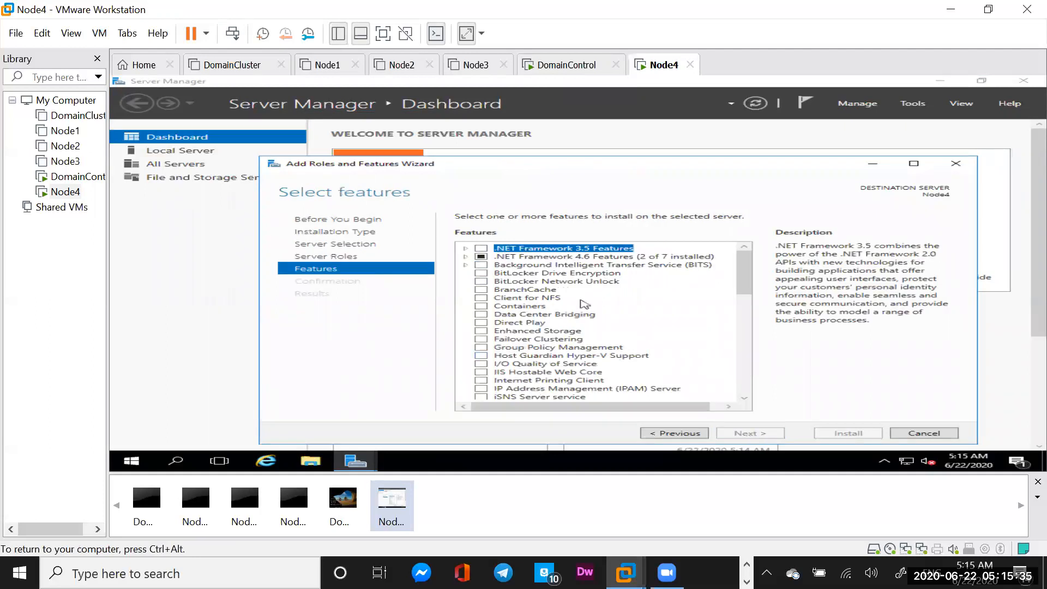
left_click(481, 250)
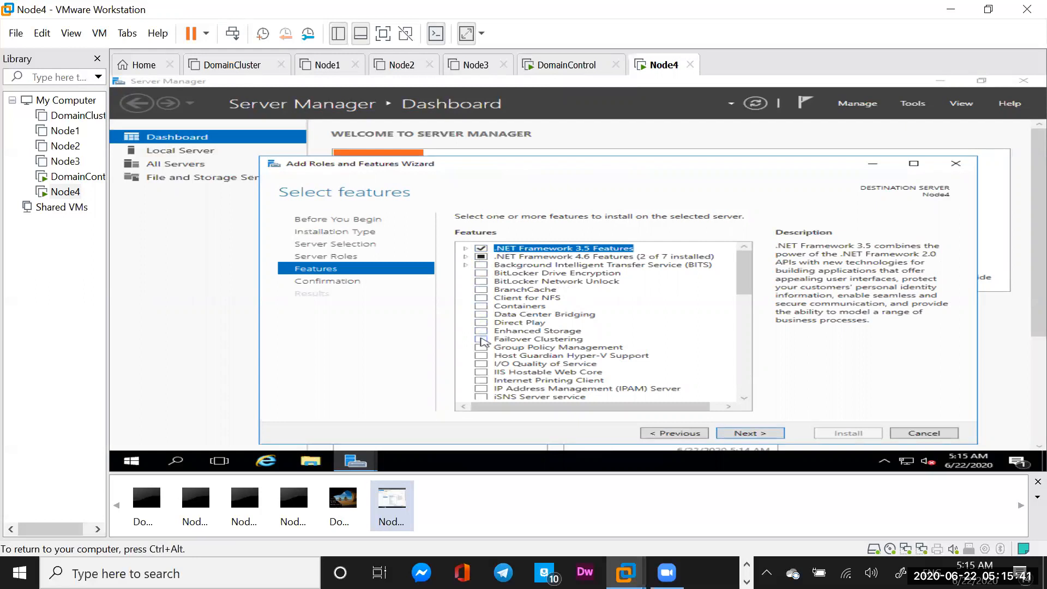
left_click(481, 339)
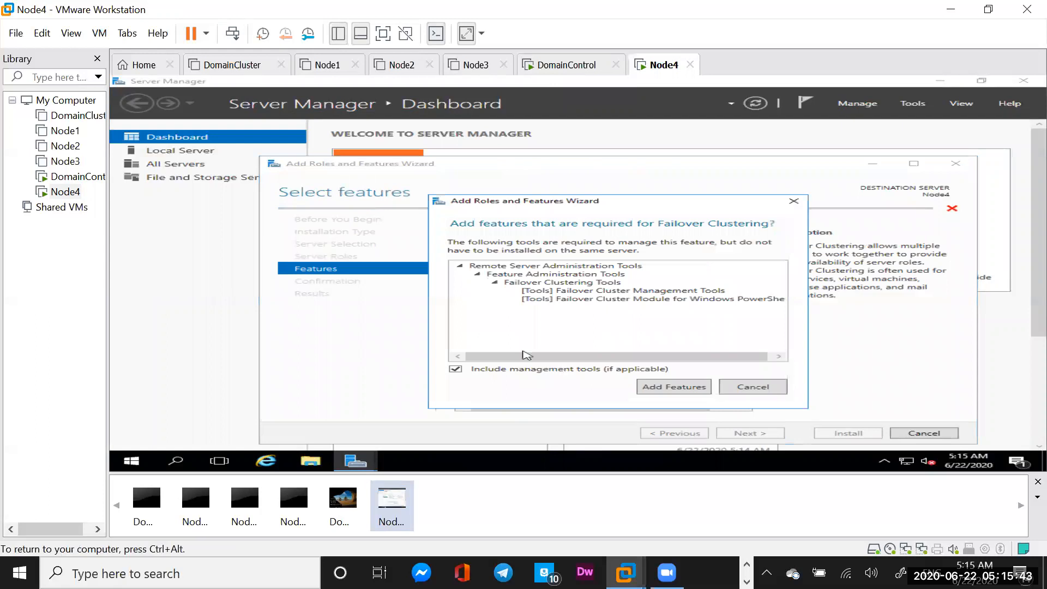
left_click(654, 388)
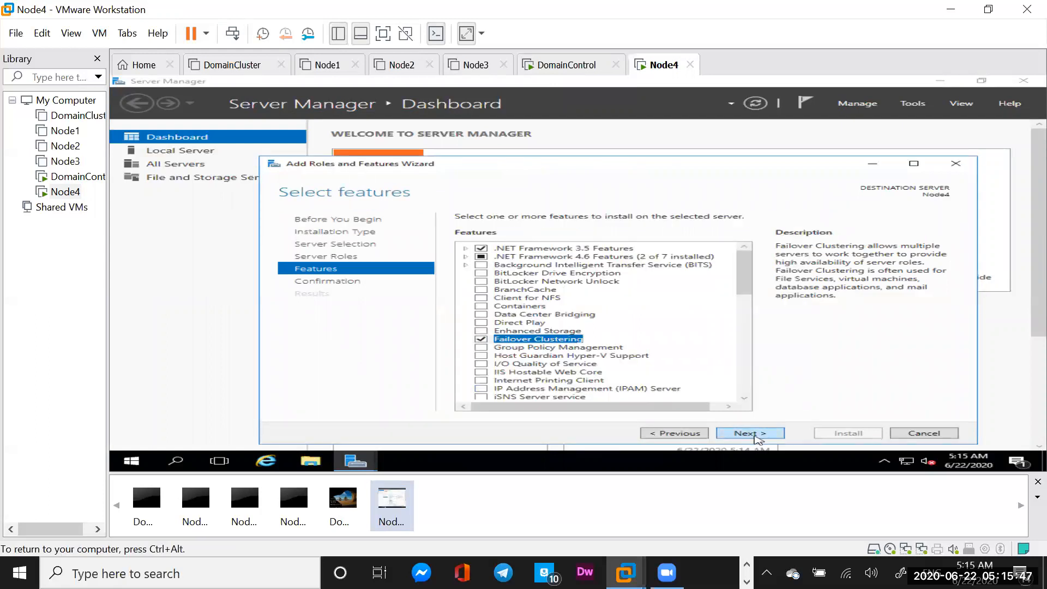
left_click(758, 440)
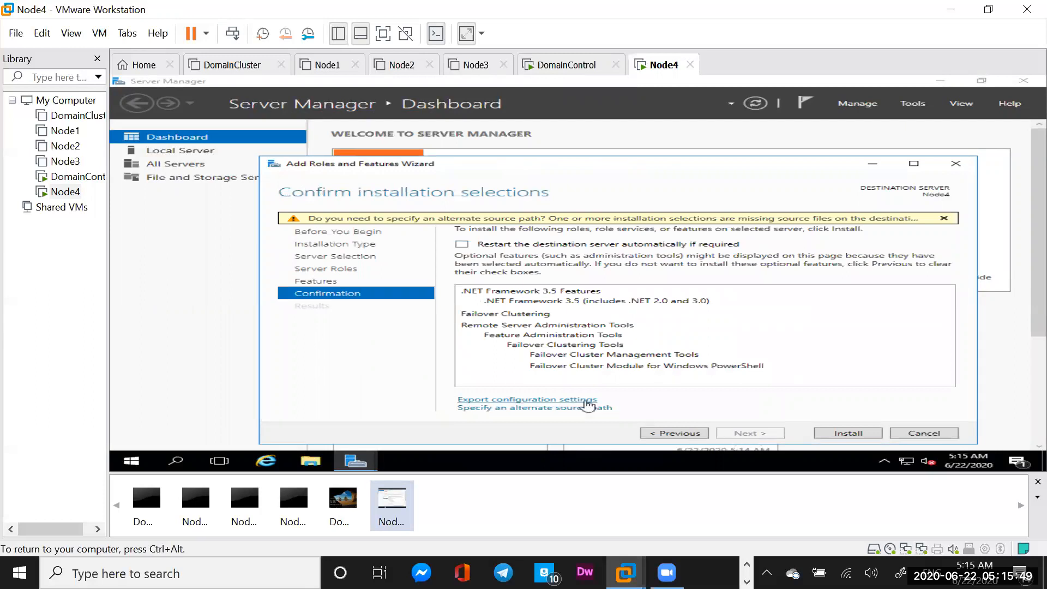
Browse the installation DVD in Explorer to locate the D:\sources\sxs folder, then close Explorer
left_click(312, 464)
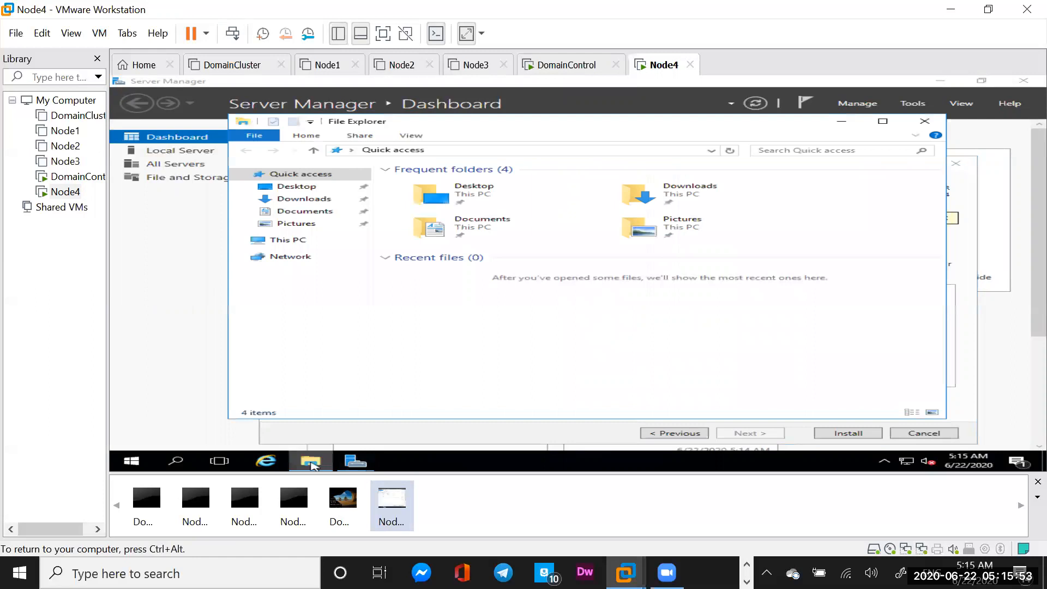
left_click(281, 241)
double_click(708, 299)
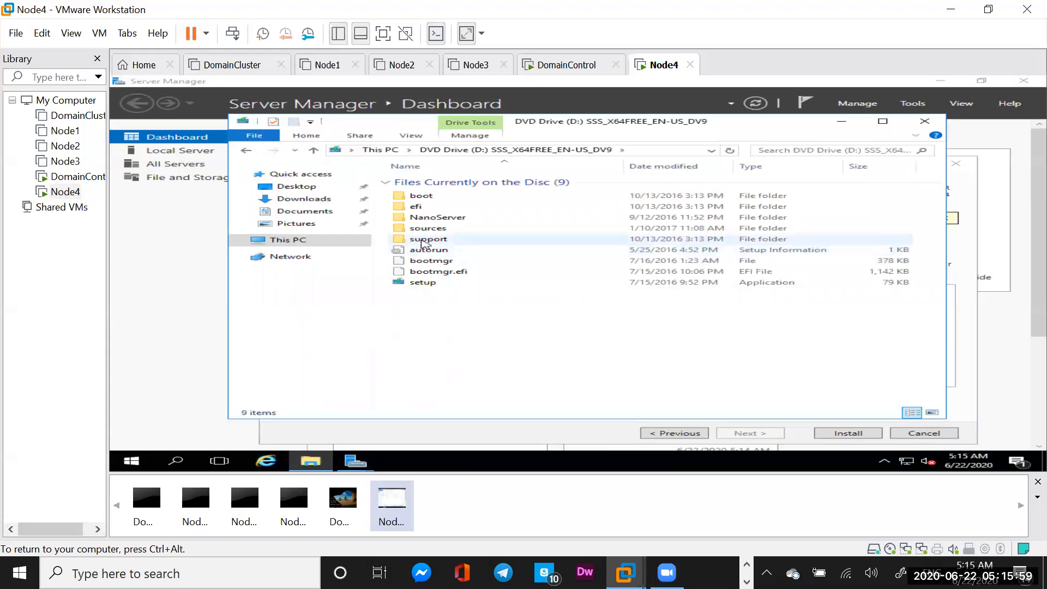
double_click(435, 229)
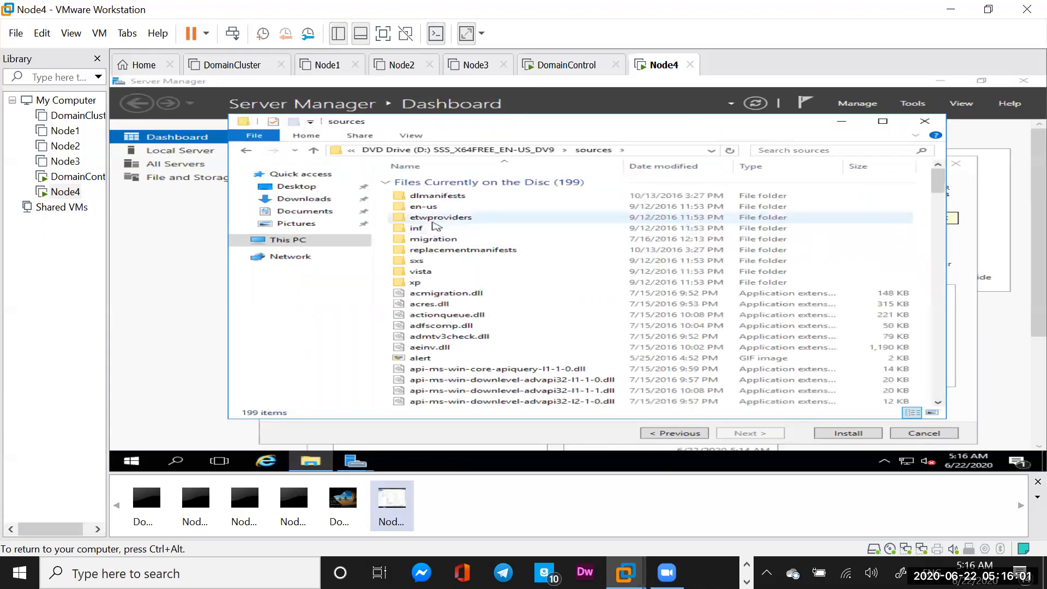
double_click(417, 264)
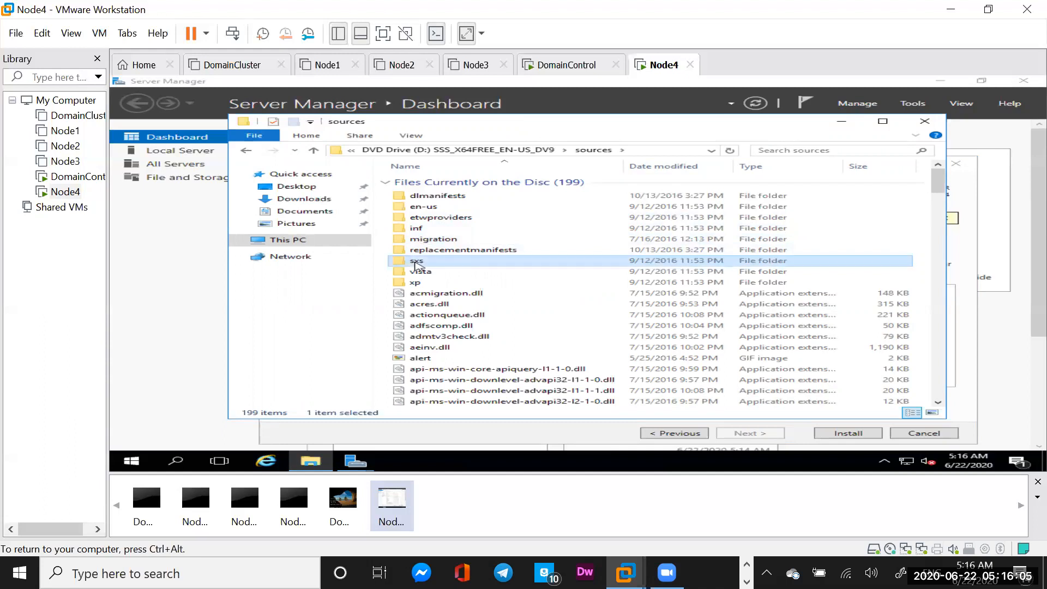
left_click(686, 150)
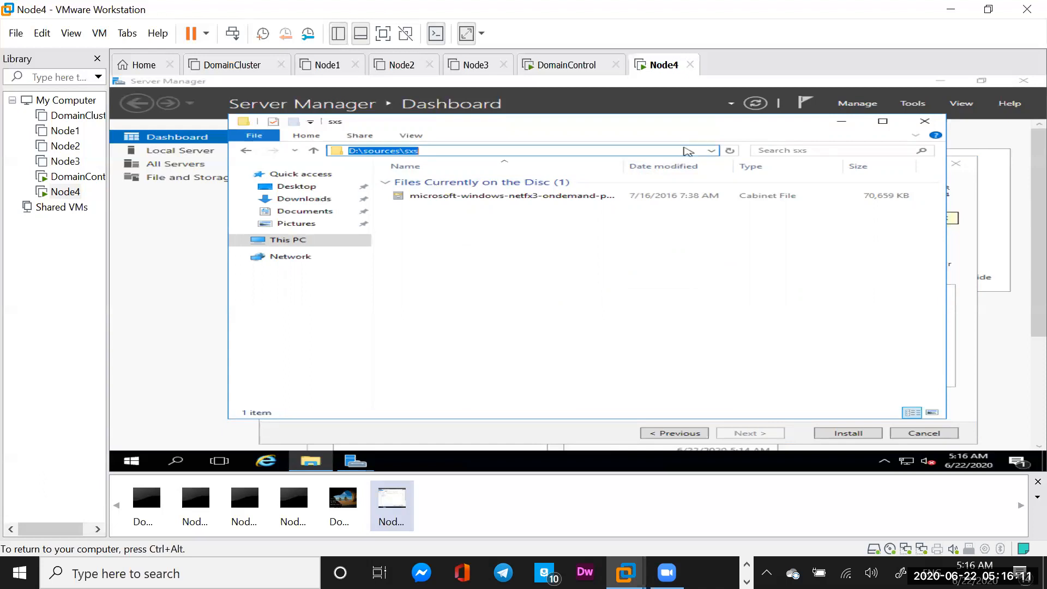
left_click(926, 124)
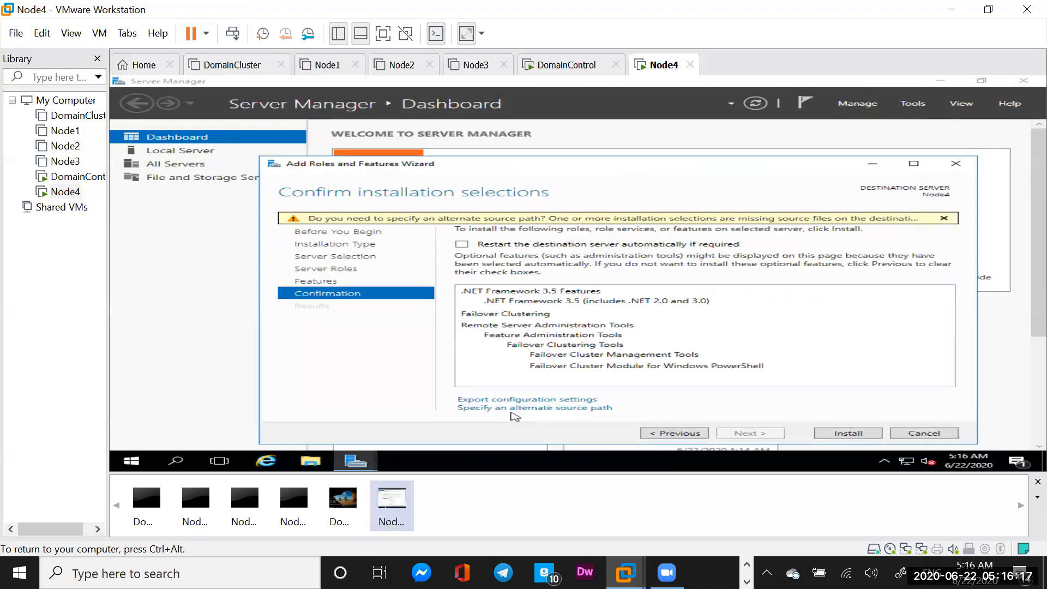
Set the alternate source path to D:\sources\sxs and start the installation
left_click(540, 408)
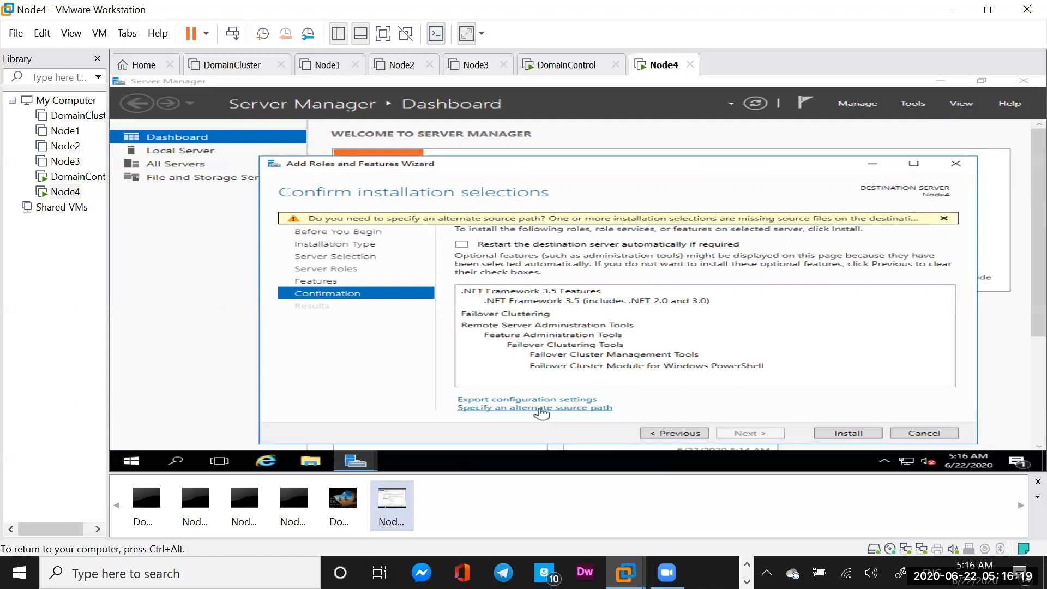
left_click(359, 334)
type("D:\\sources\\sxs")
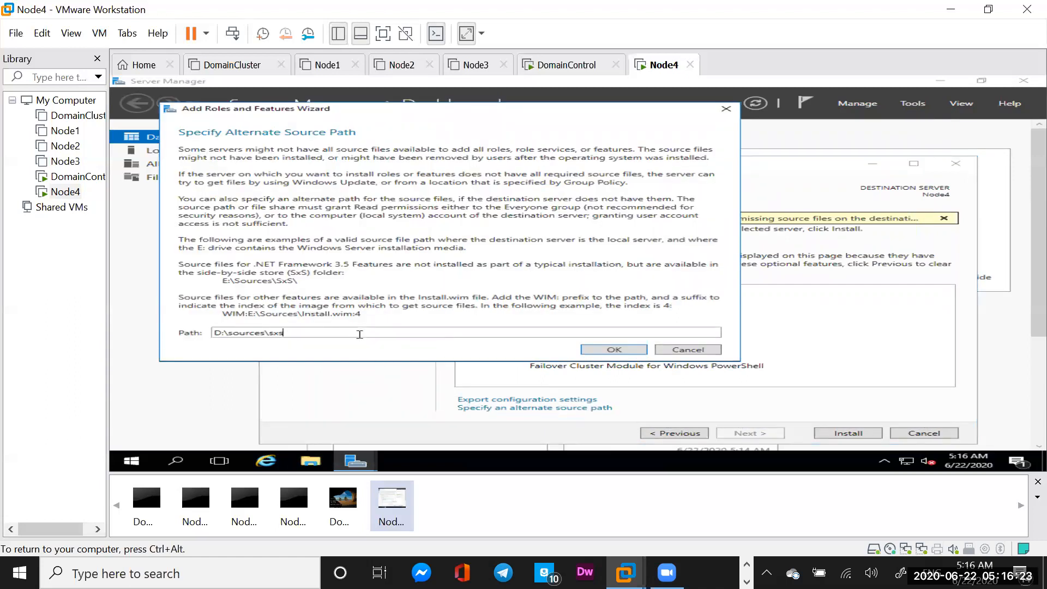
left_click(610, 350)
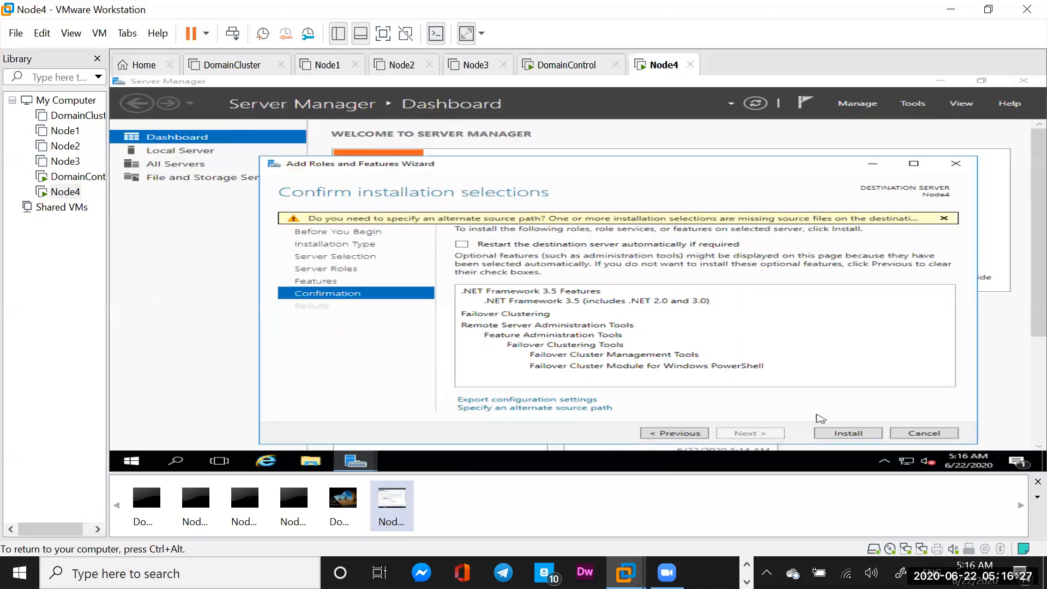
left_click(848, 433)
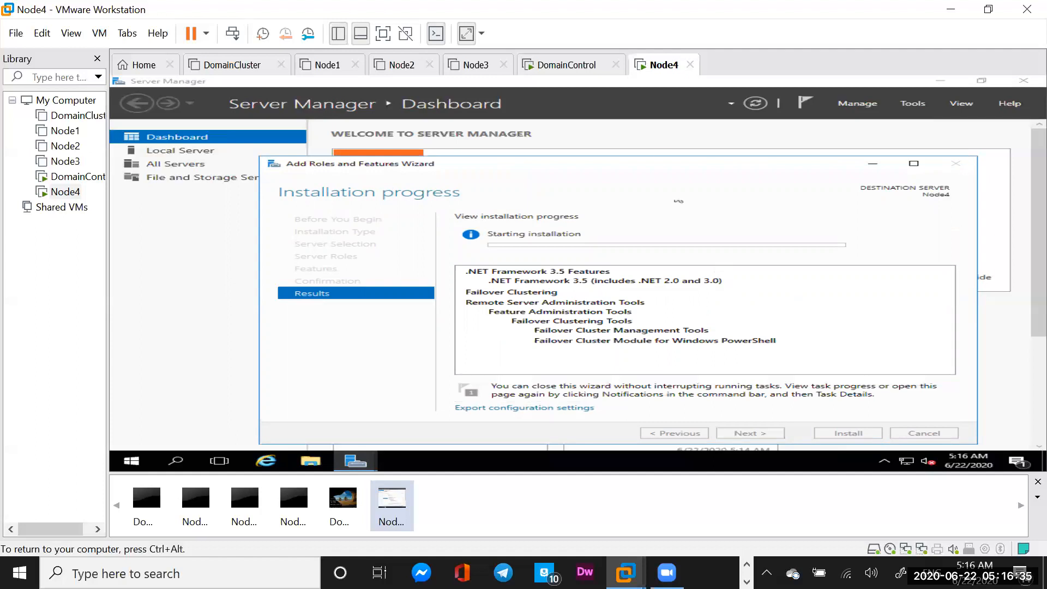
Sign in to DomainControl with the Administrator password, then switch back to the Node4 tab
left_click(564, 68)
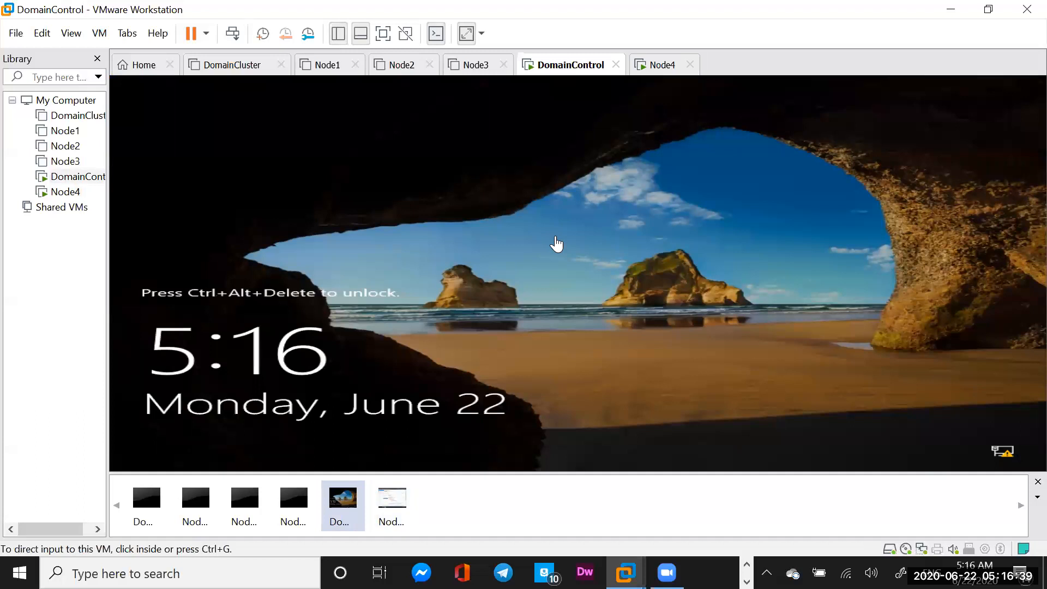
left_click(235, 33)
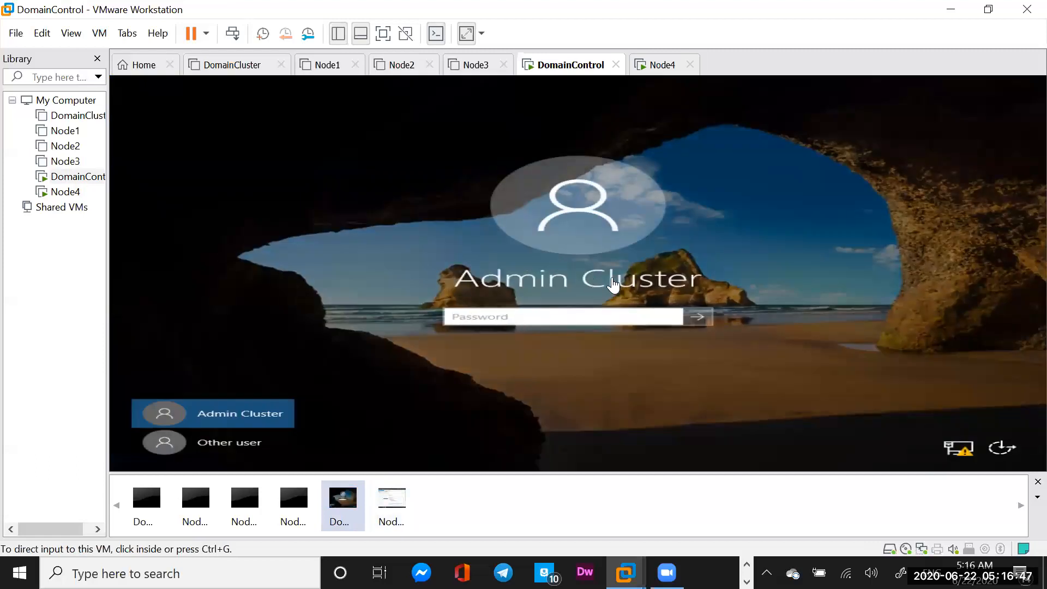
left_click(555, 316)
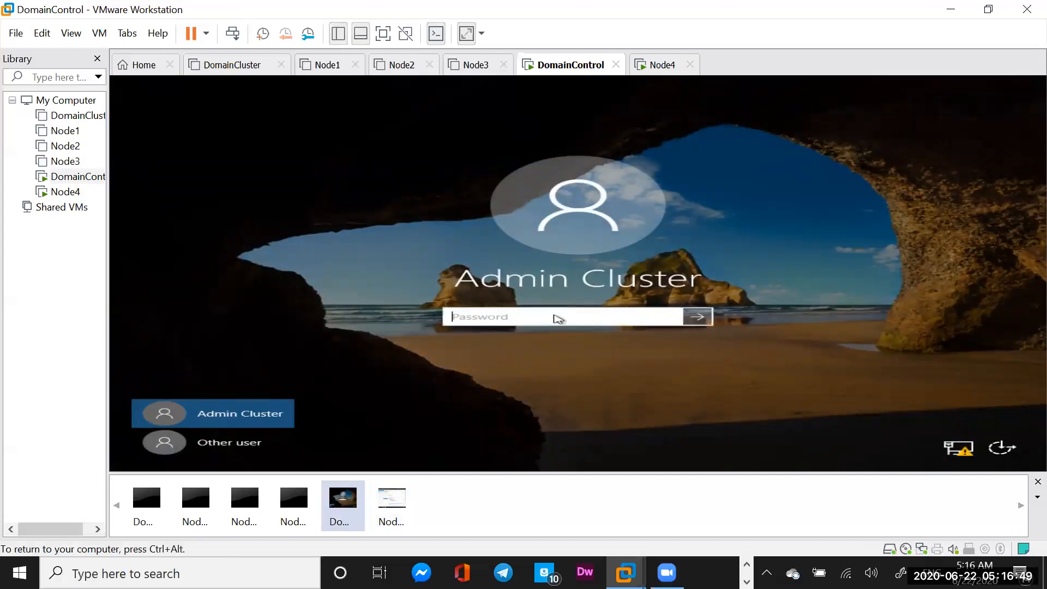
type("P")
key("BackSpace")
key("BackSpace")
key("BackSpace")
type("Pa")
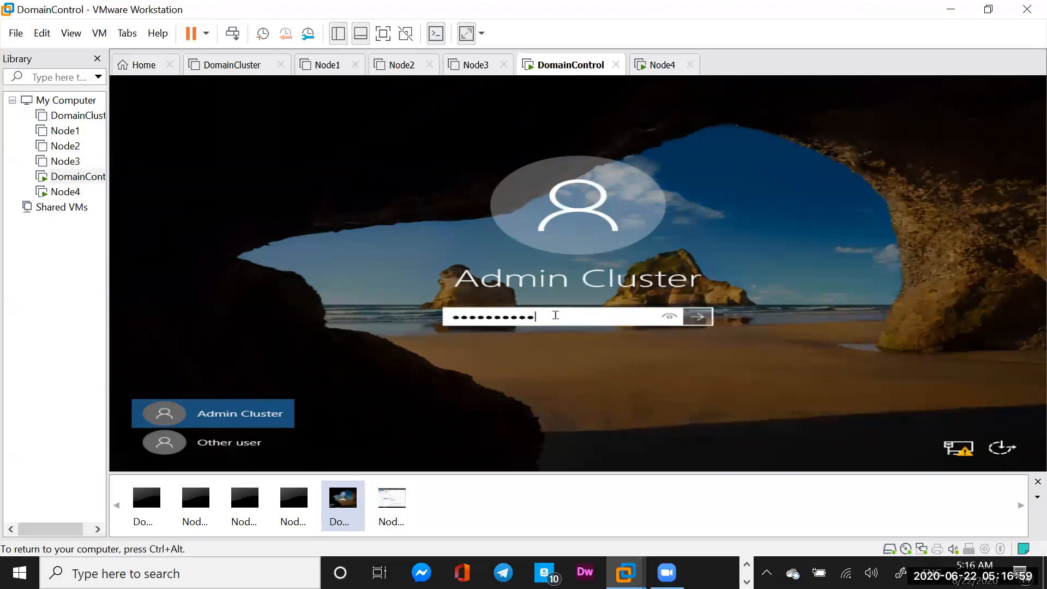
left_click(697, 317)
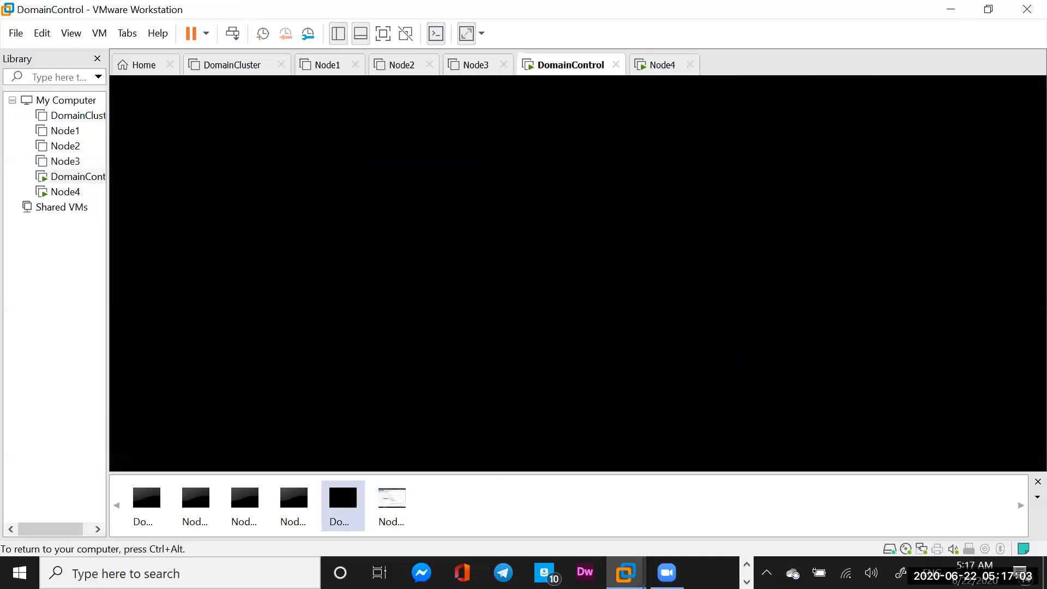
left_click(662, 68)
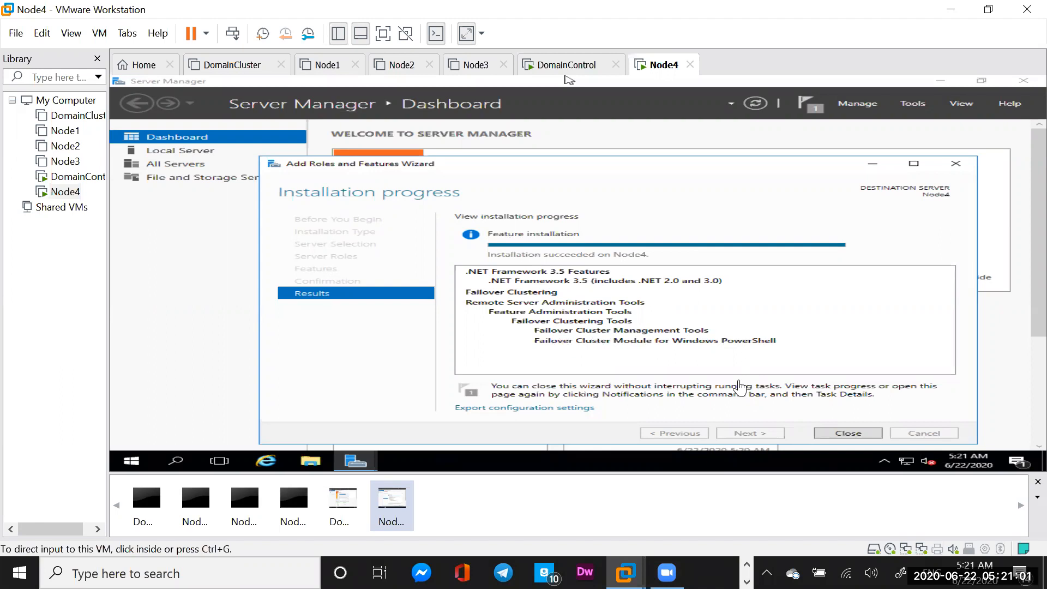
Close the finished Add Roles and Features wizard and choose 'Configure this local server'
left_click(857, 434)
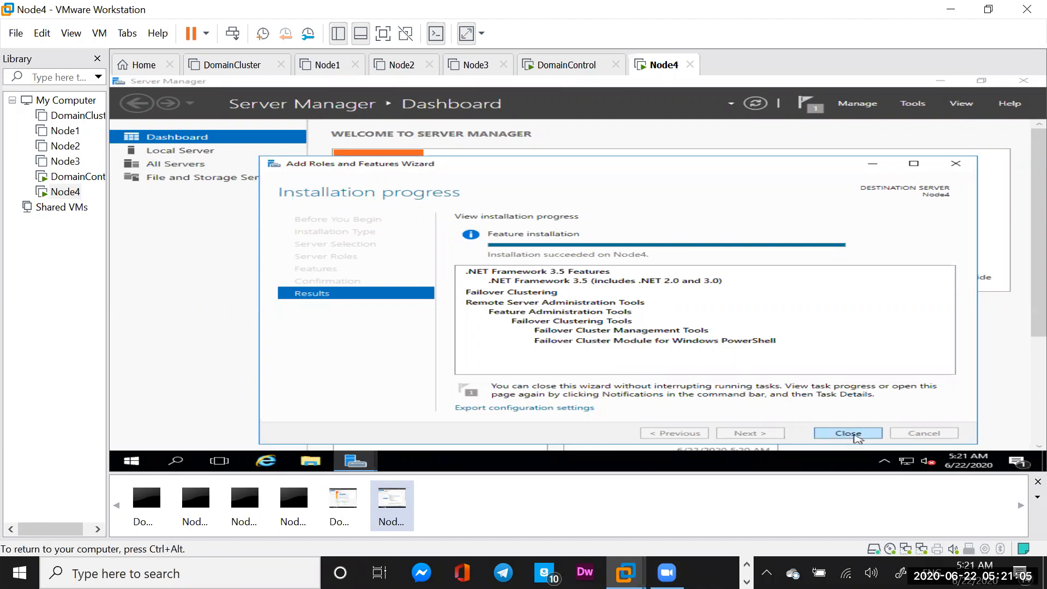
left_click(848, 433)
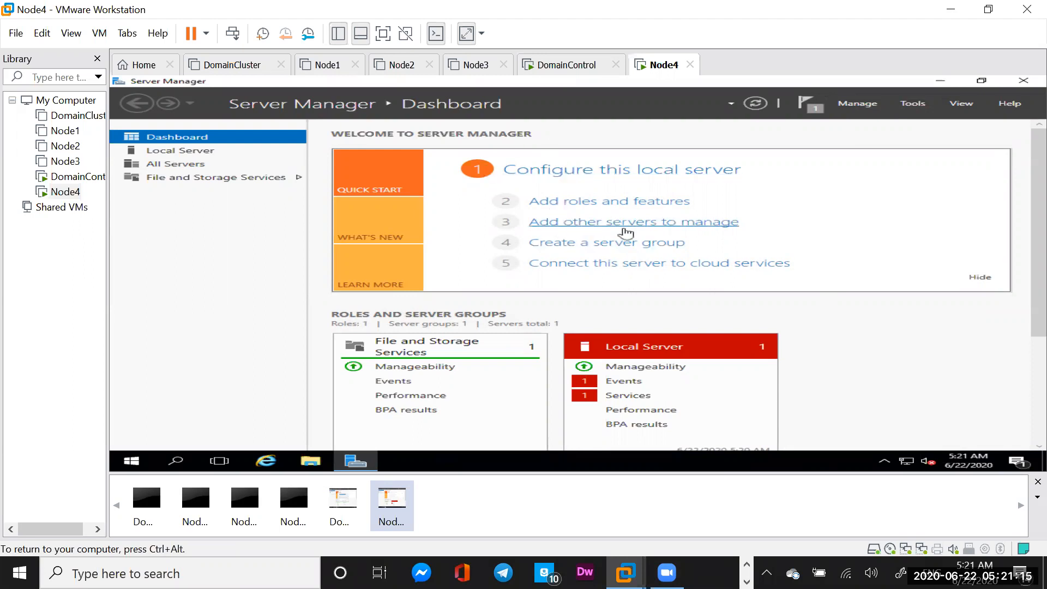
left_click(572, 175)
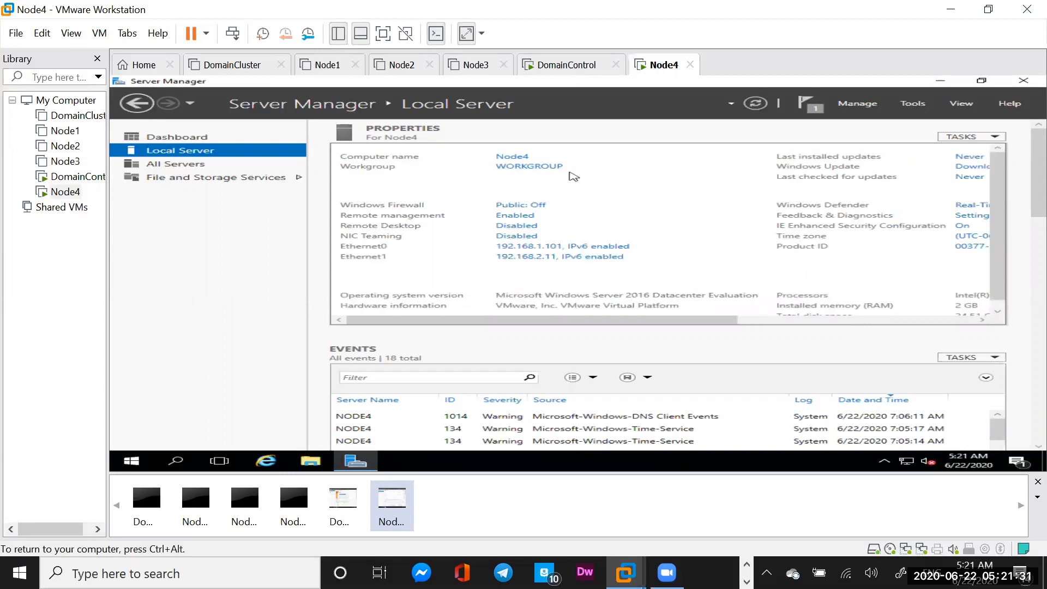
Set Node4's membership to domain METAMANAGER.COM and dismiss the unreachable domain controller error
left_click(525, 169)
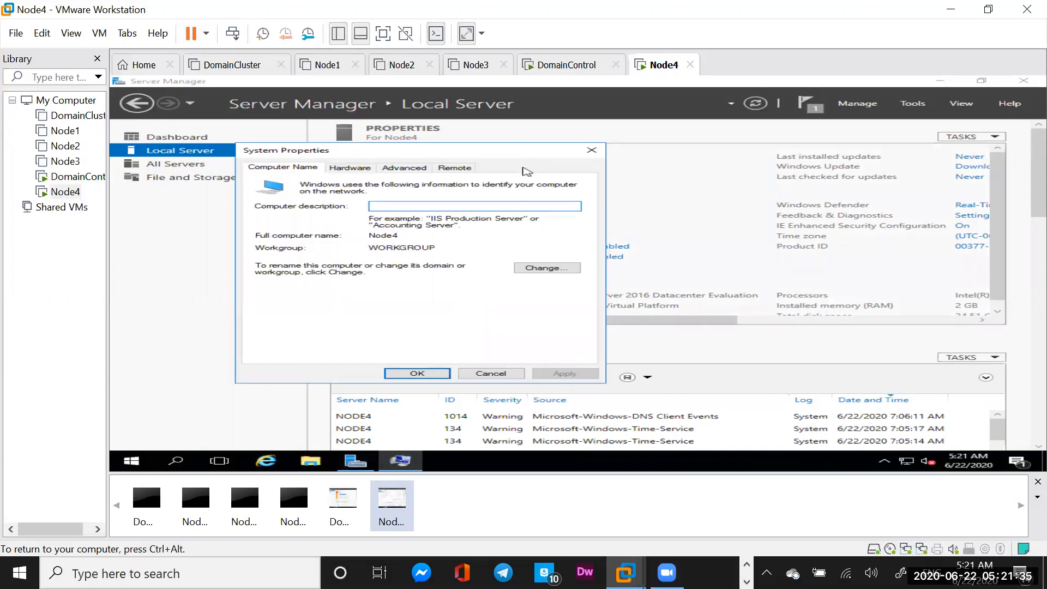
left_click(547, 267)
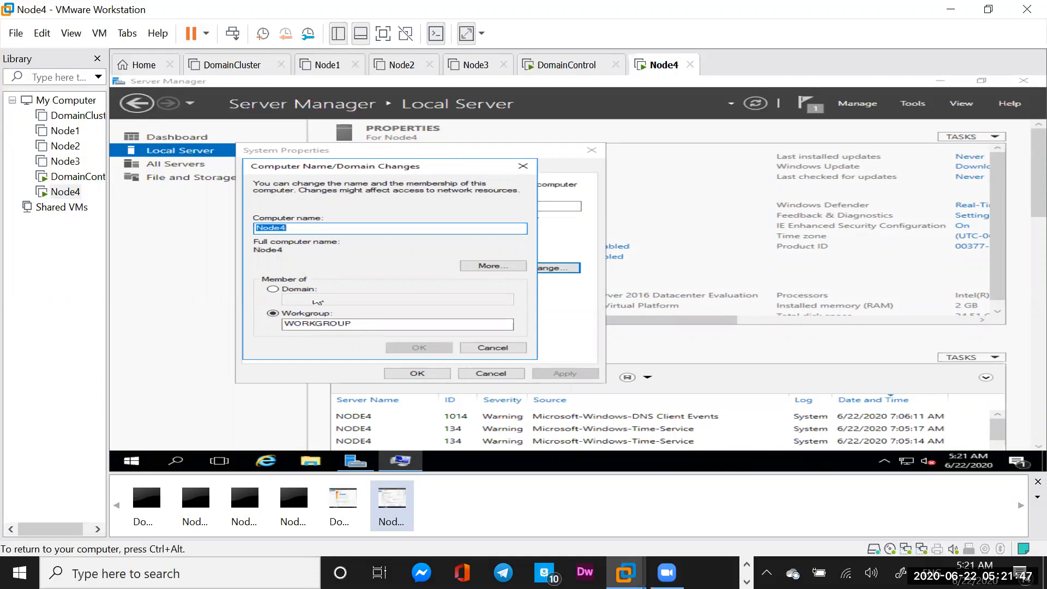
left_click(273, 290)
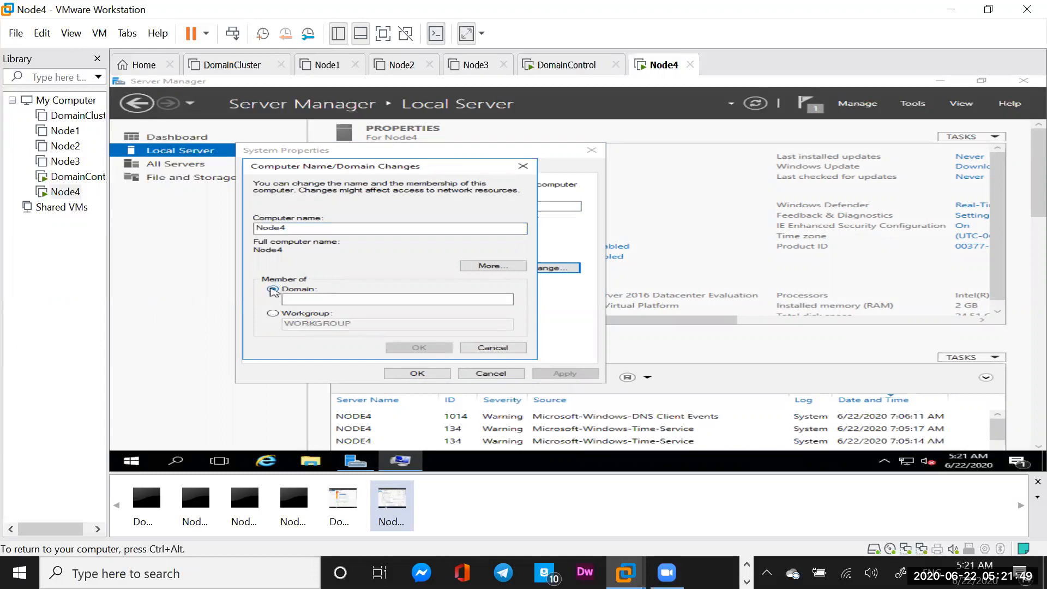
left_click(319, 300)
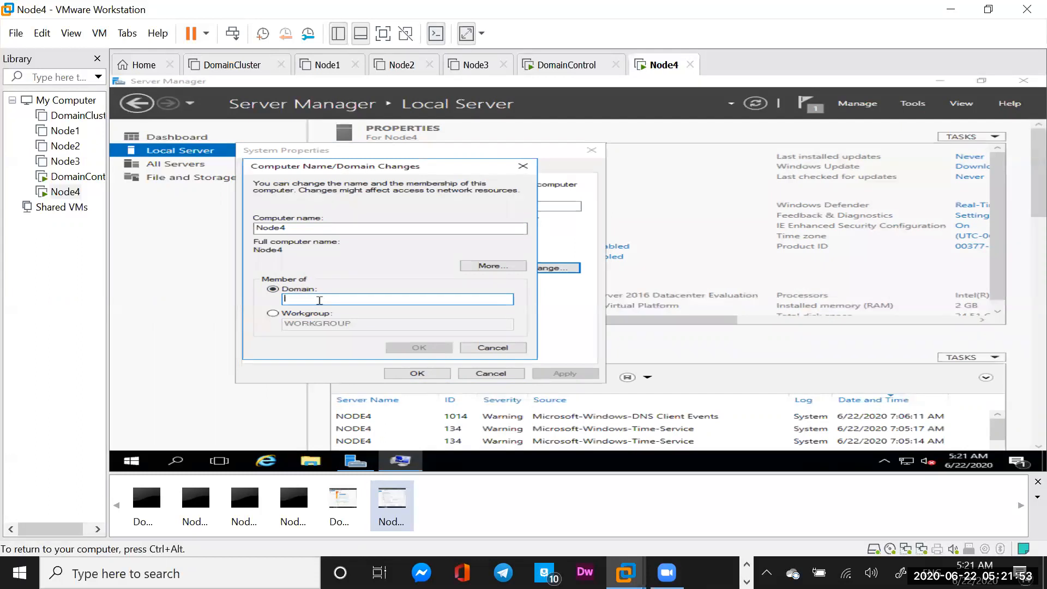
type("META")
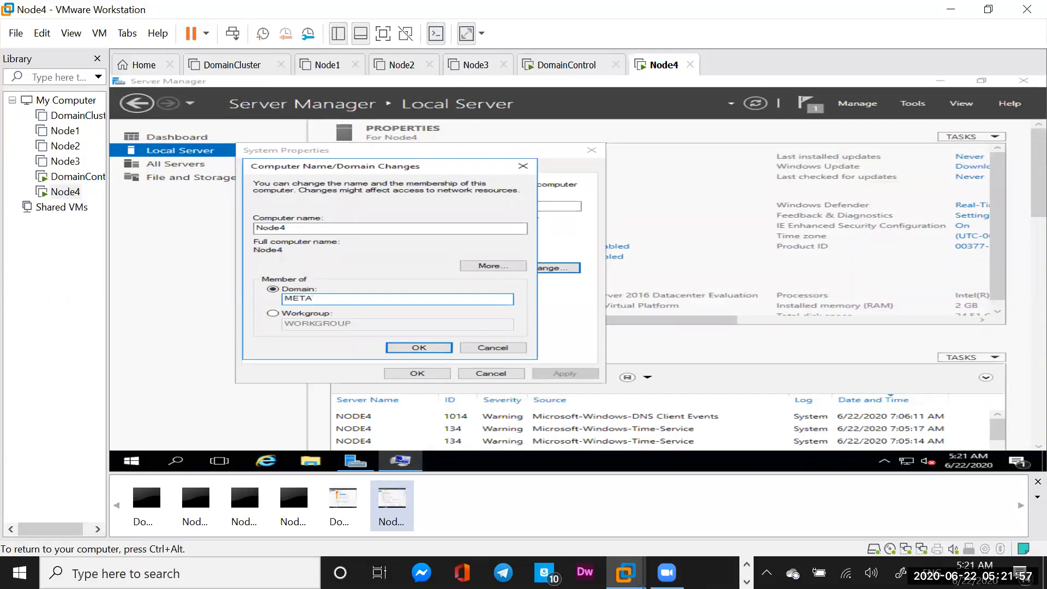
type("MANAGER.COM")
left_click(423, 349)
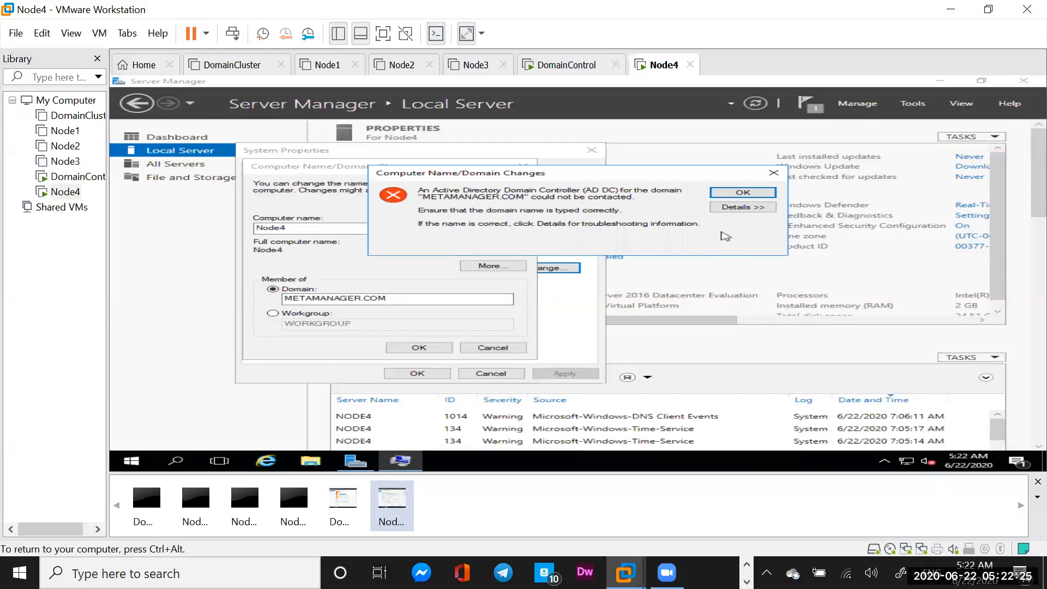
left_click(737, 195)
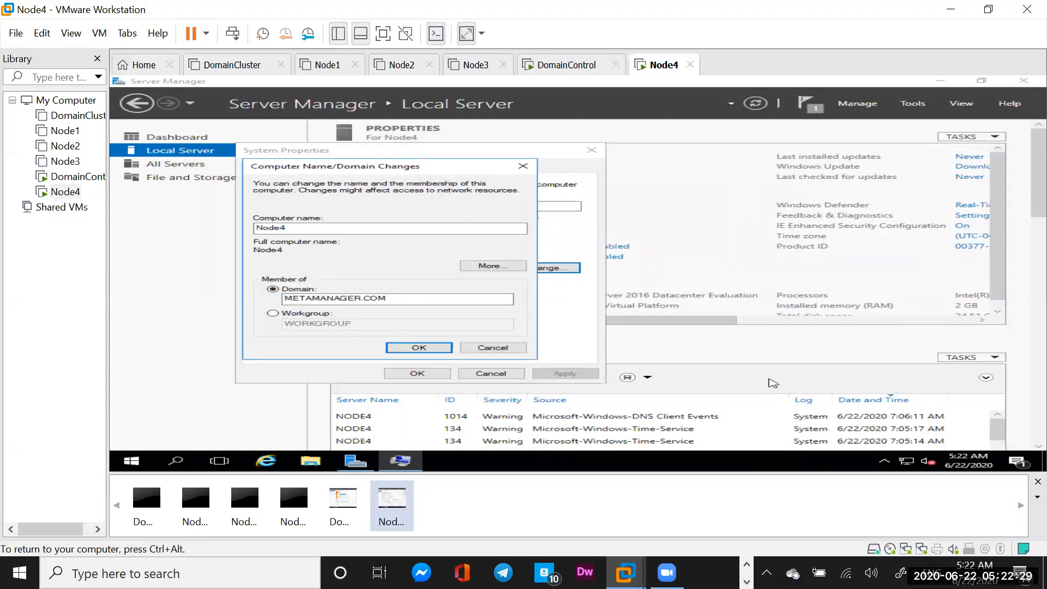